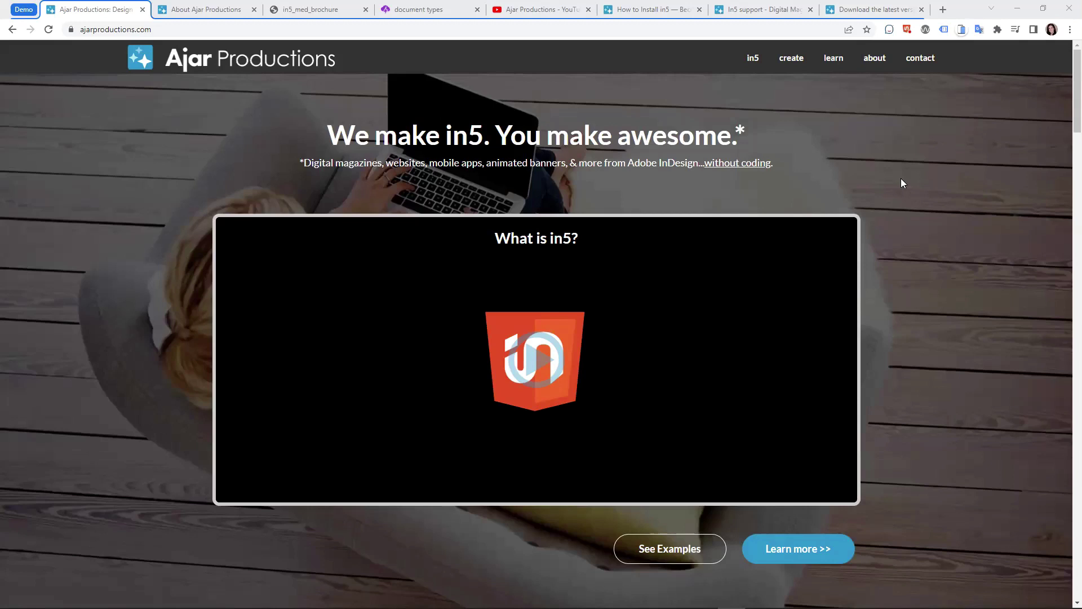
View the About Ajar Productions page from the introduction through to the Our Support Team section.
left_click(174, 10)
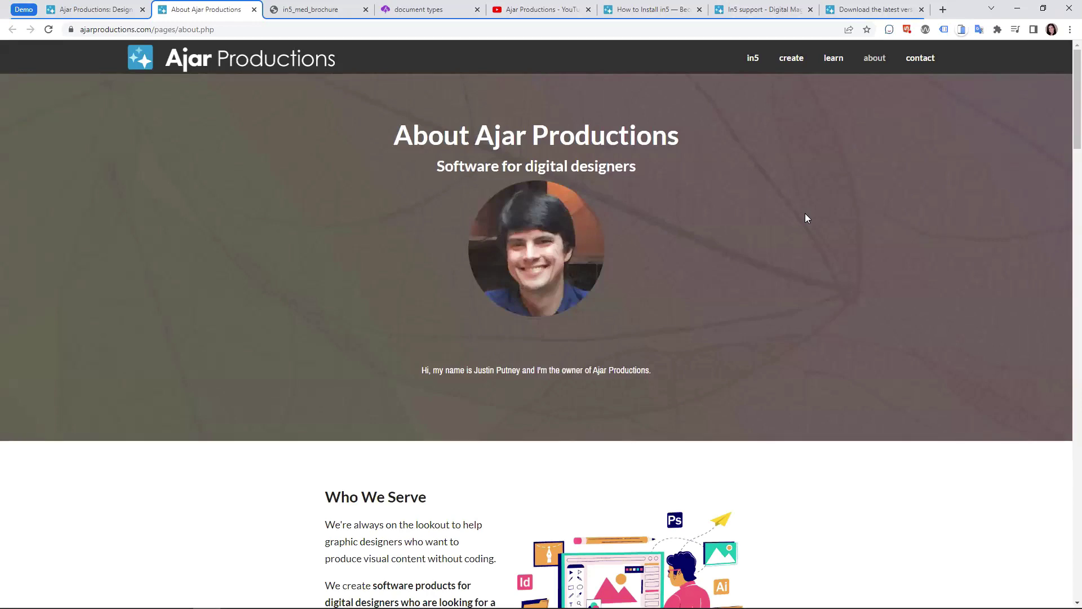
scroll(805, 216, "down", 5)
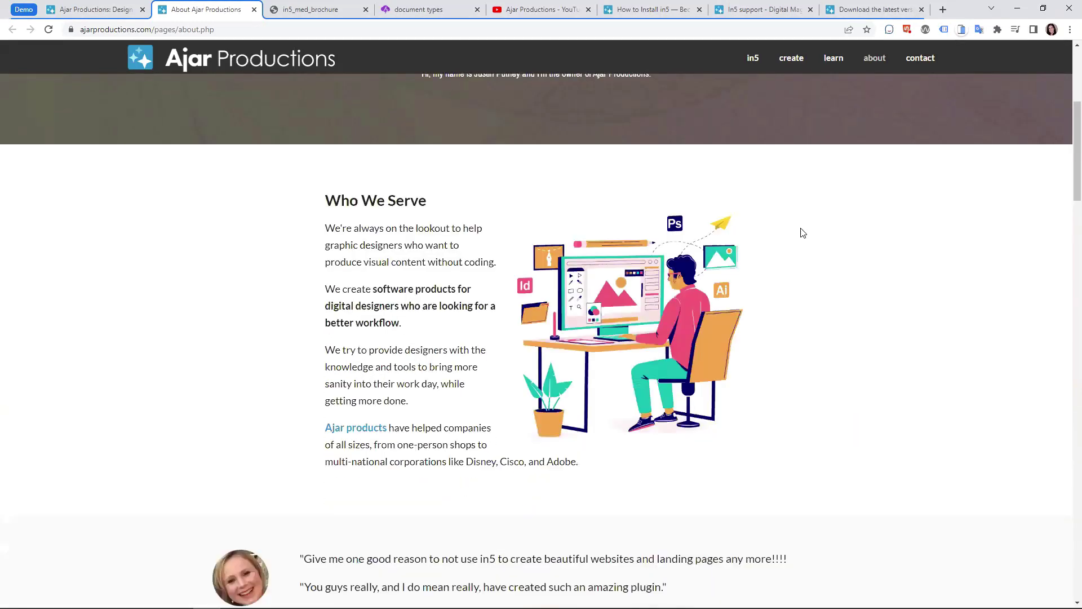
scroll(803, 233, "down", 10)
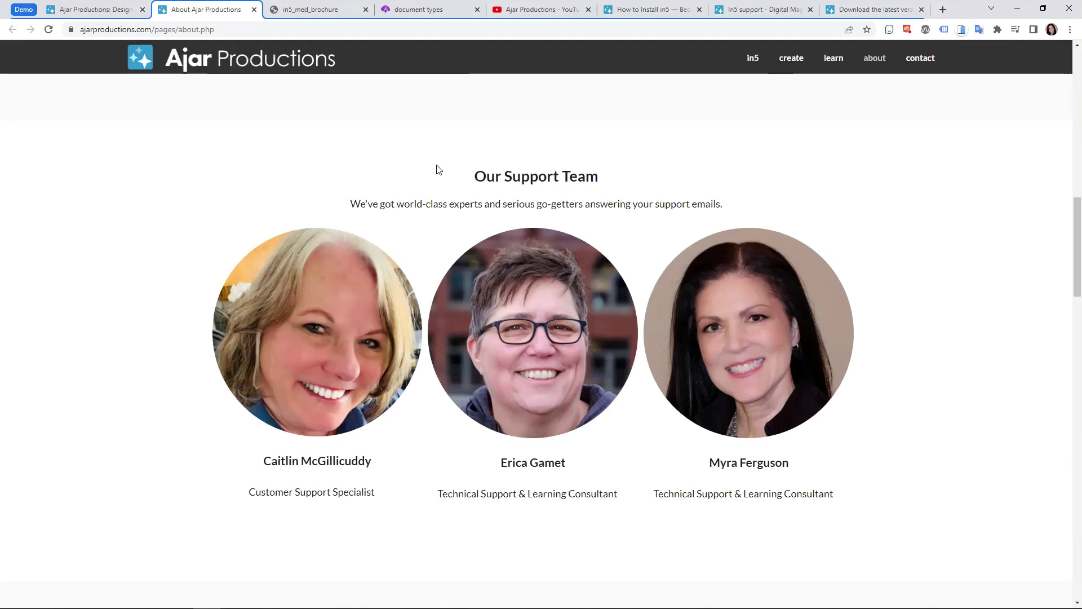
Reload the in5_med_brochure sample, open its Scrolling Frame: Topic of the Week page, and scroll through the embedded article.
left_click(303, 11)
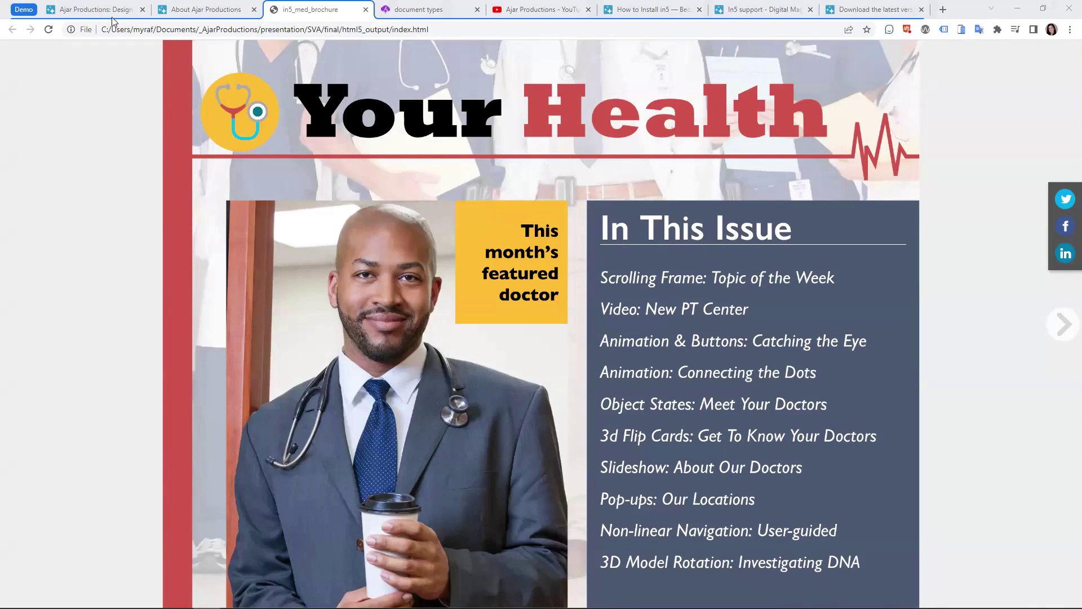
left_click(49, 29)
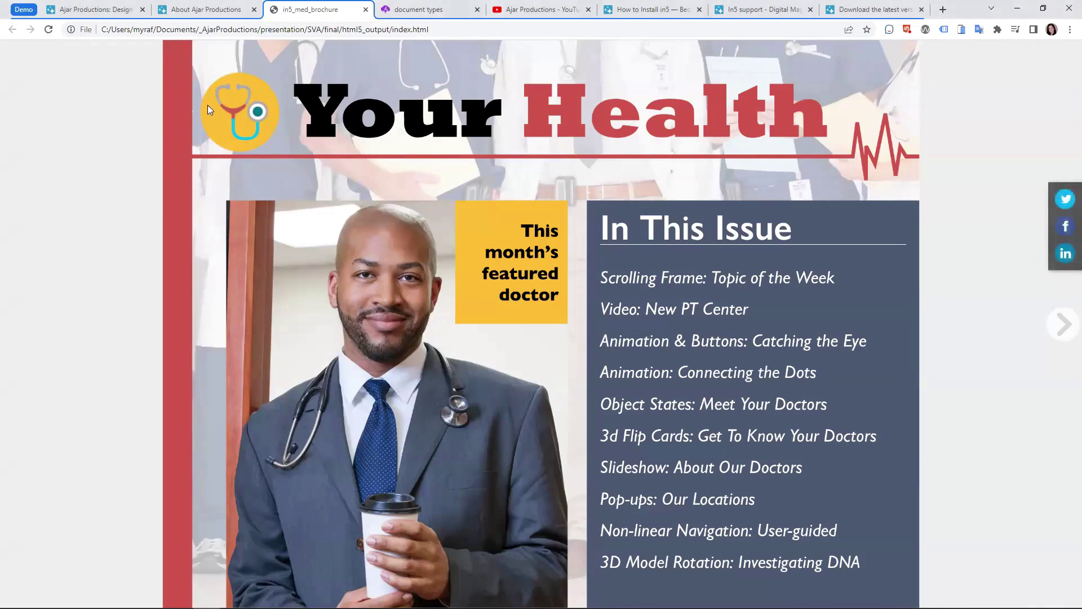
left_click(720, 279)
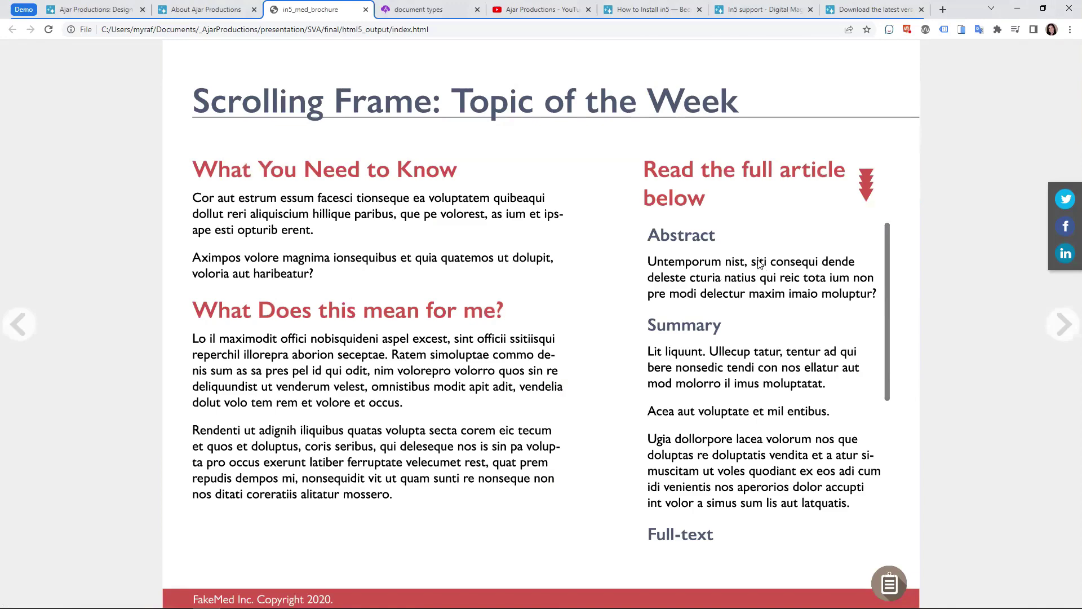
scroll(758, 264, "down", 5)
scroll(760, 292, "up", 5)
scroll(758, 298, "down", 5)
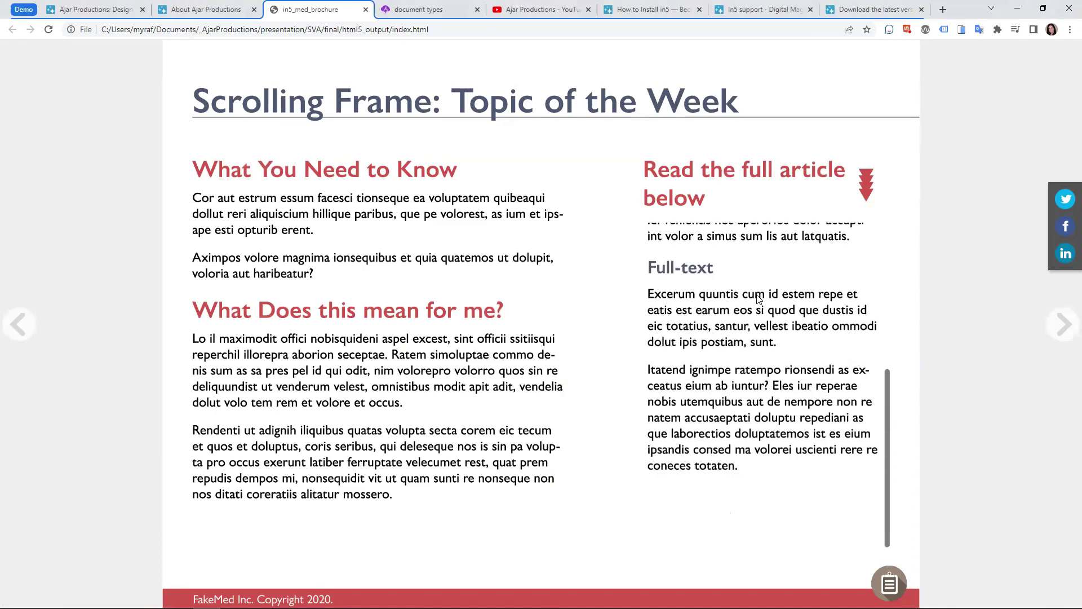
scroll(758, 299, "up", 5)
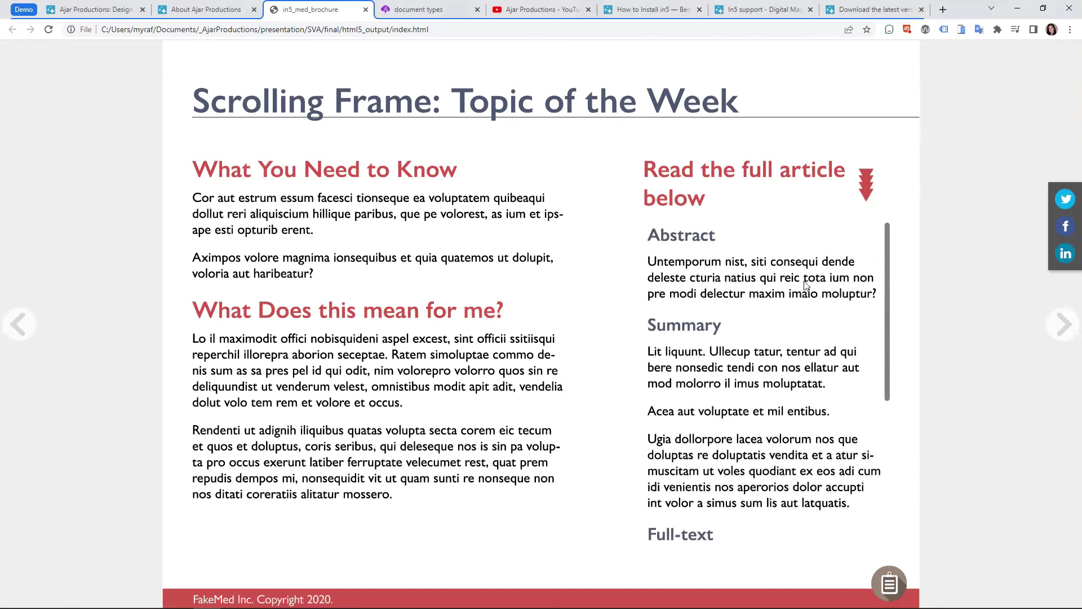
left_click_drag(886, 242, 887, 278)
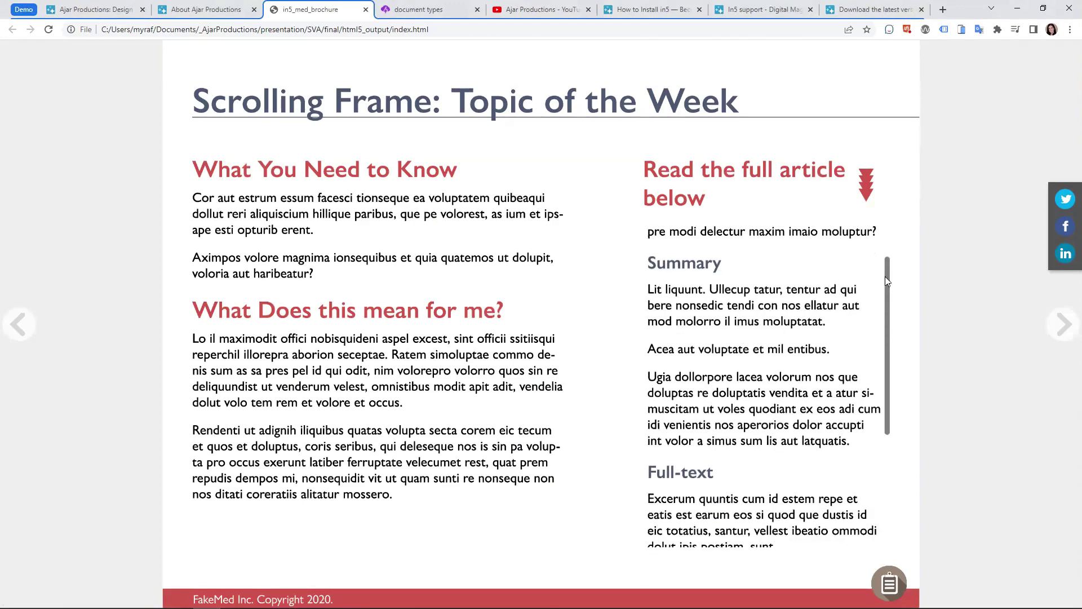
Play and pause the video on the New PT Center page, and replay the clipboard animation on the Catching the Eye page.
left_click(1060, 327)
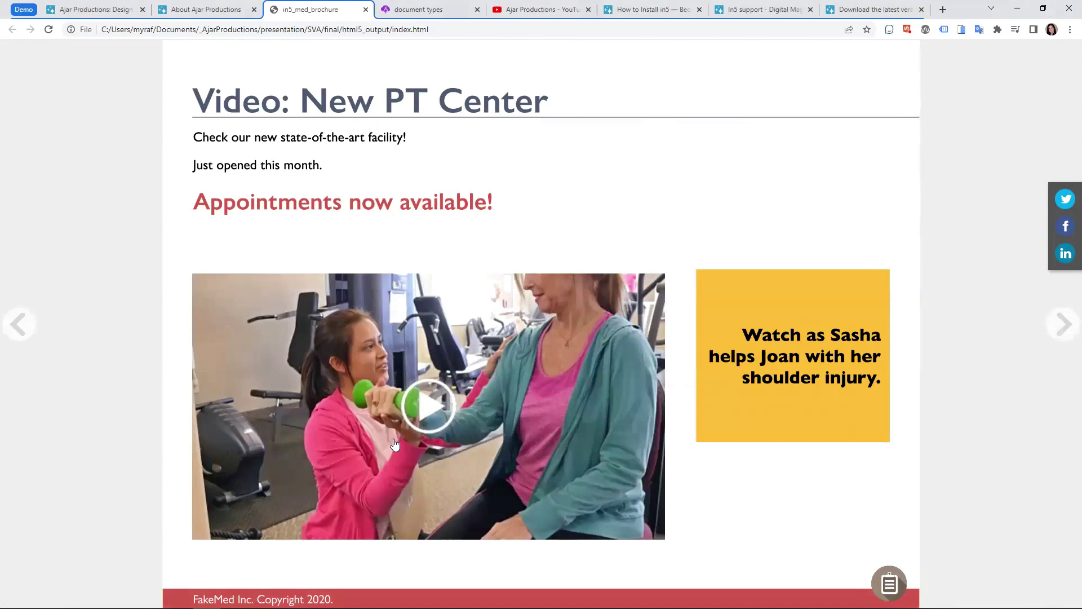
left_click(423, 403)
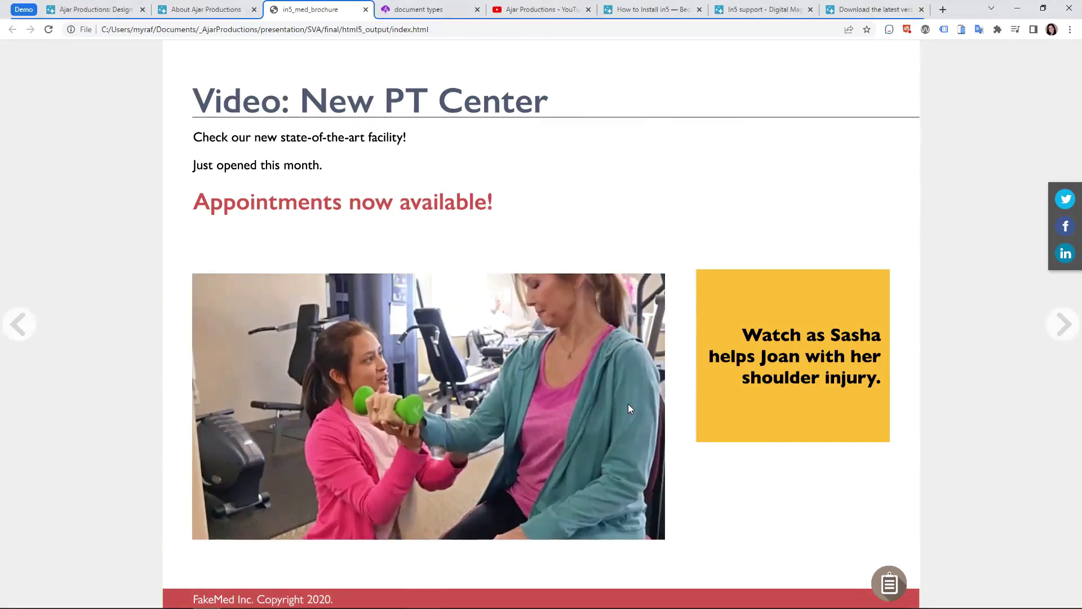
left_click(427, 404)
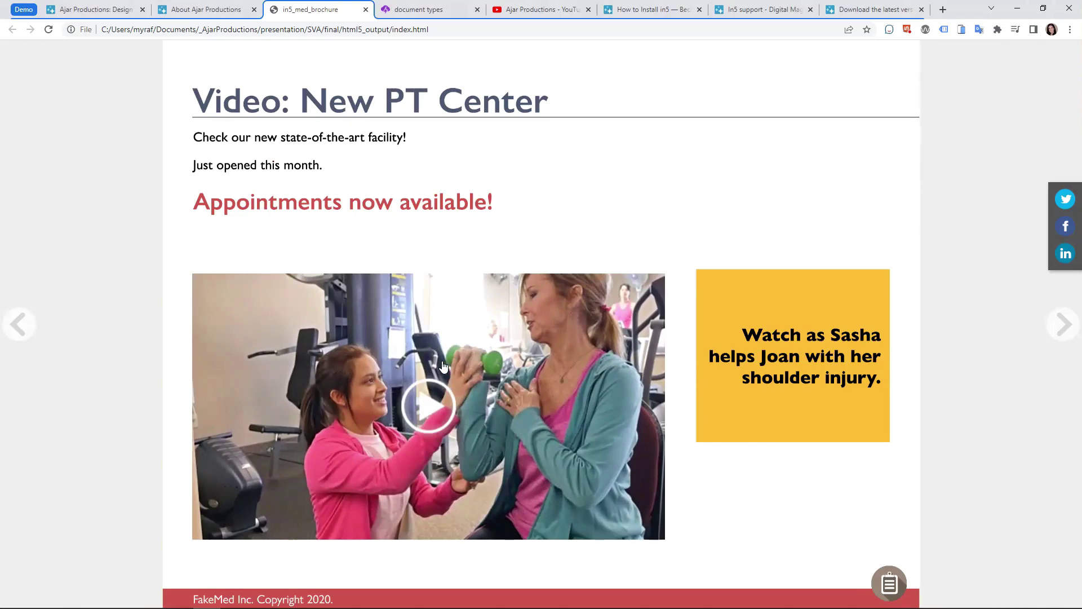
left_click(1060, 325)
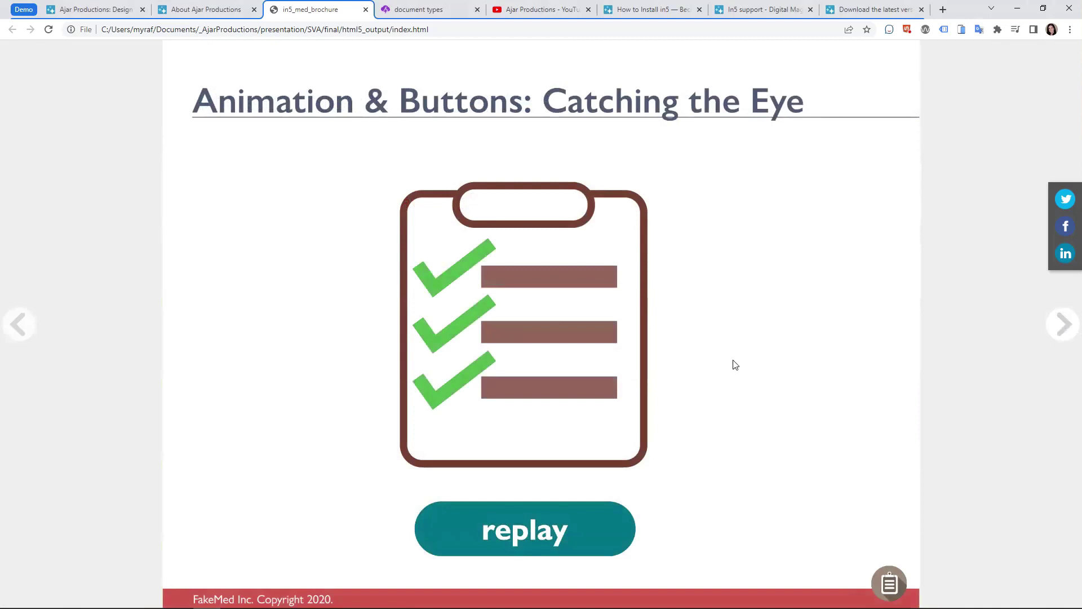
left_click(521, 532)
Go to the Connecting the Dots page and follow its YouTube channel link, closing the opened channel page again.
left_click(1057, 323)
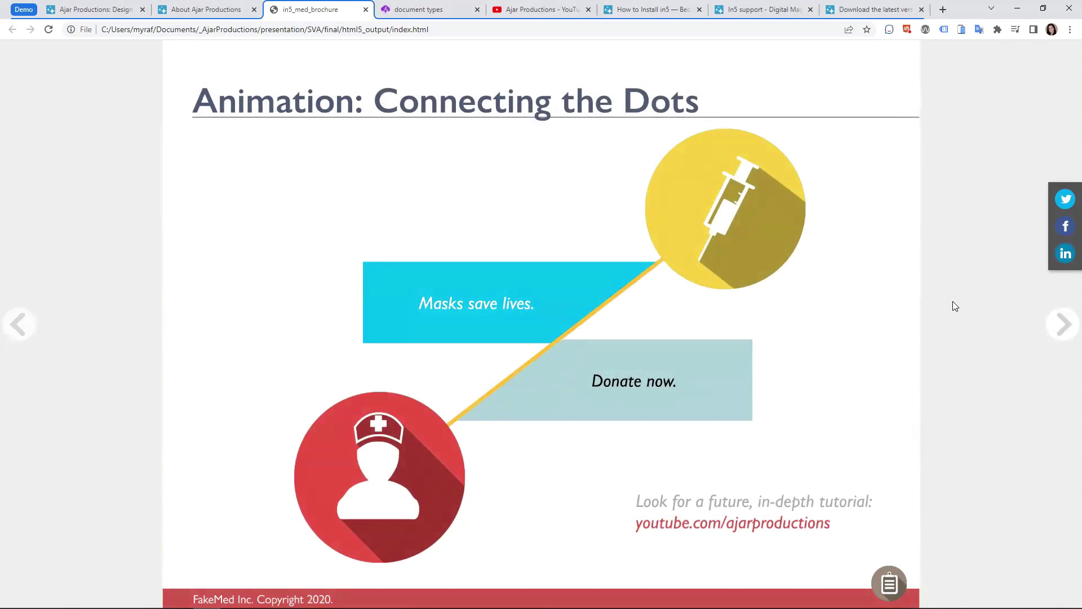
left_click(736, 527)
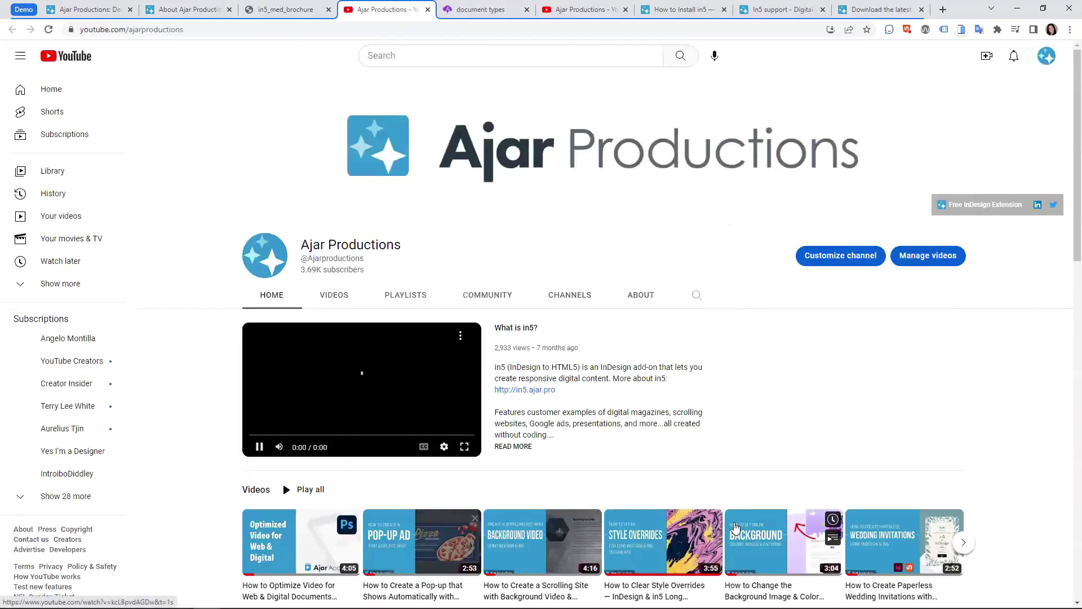
left_click(427, 10)
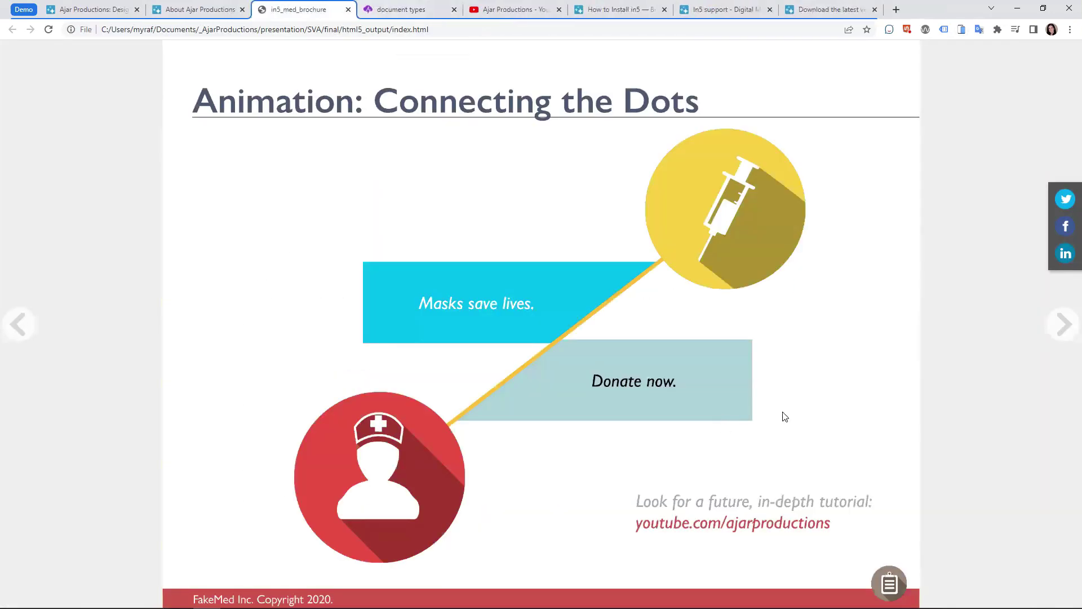
On the Object States: Meet Your Doctors page, show the profiles of the second through fifth doctors in turn.
left_click(1063, 325)
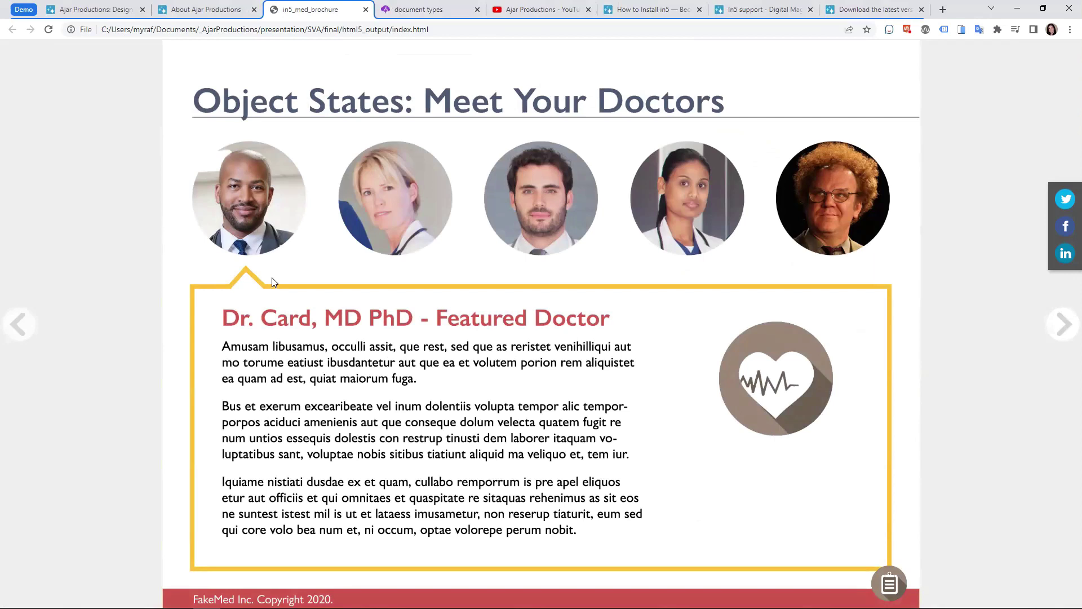
left_click(389, 202)
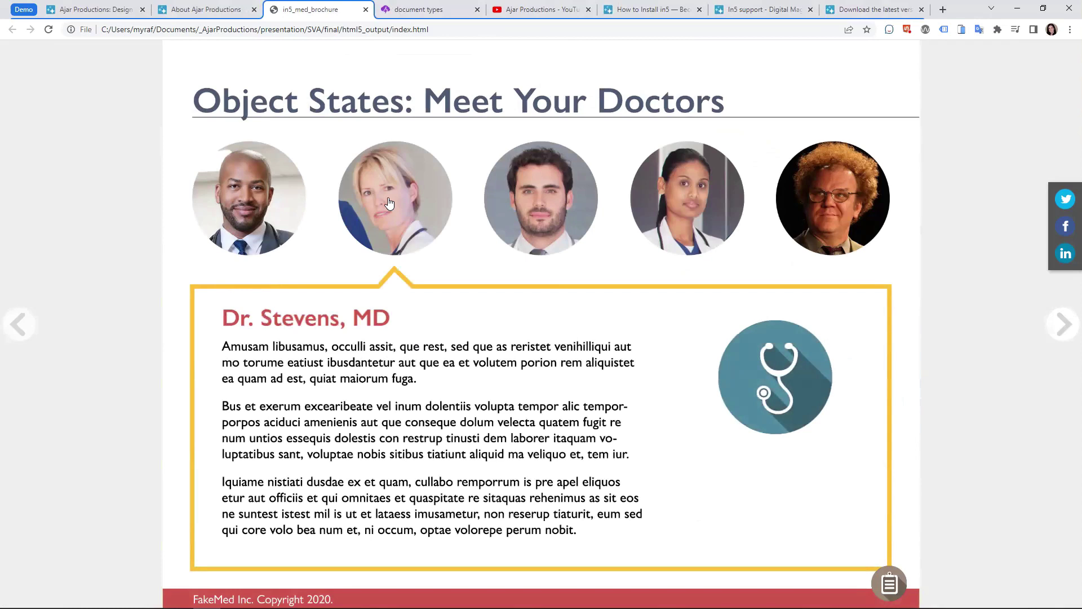
left_click(538, 201)
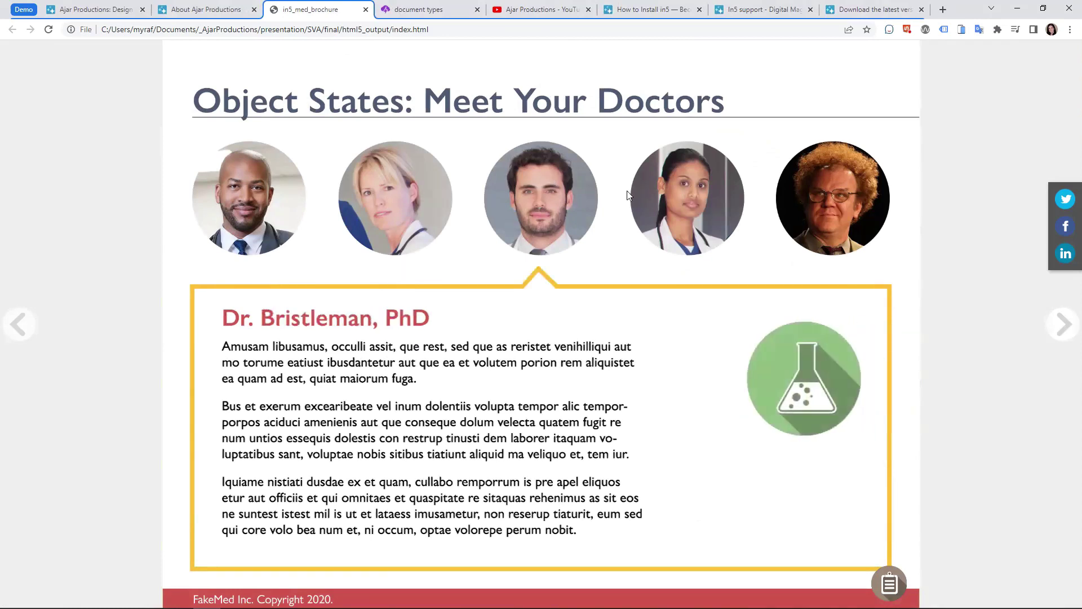
left_click(673, 196)
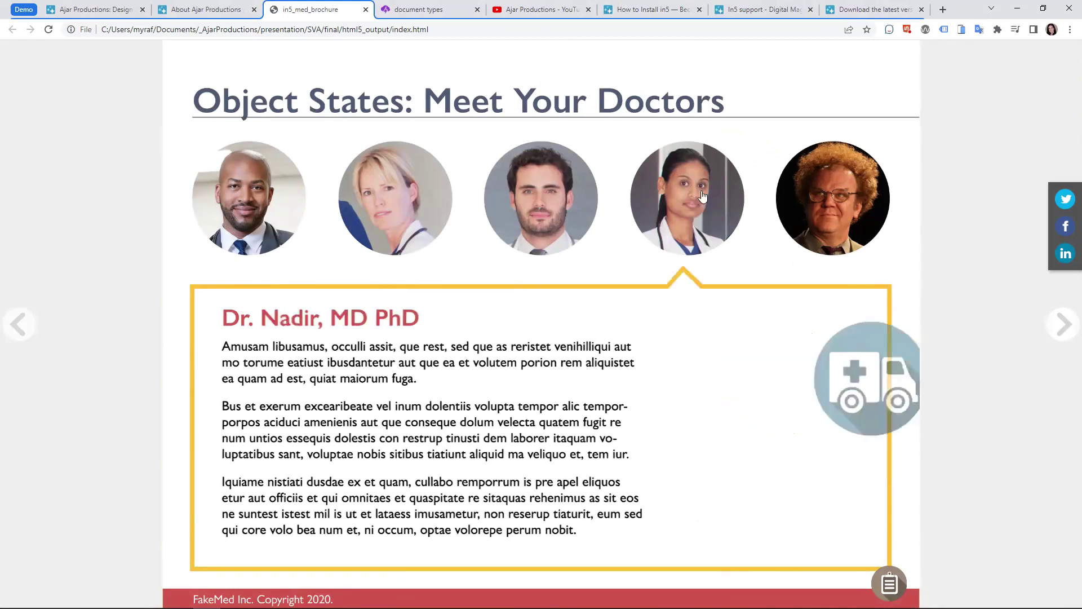
left_click(824, 197)
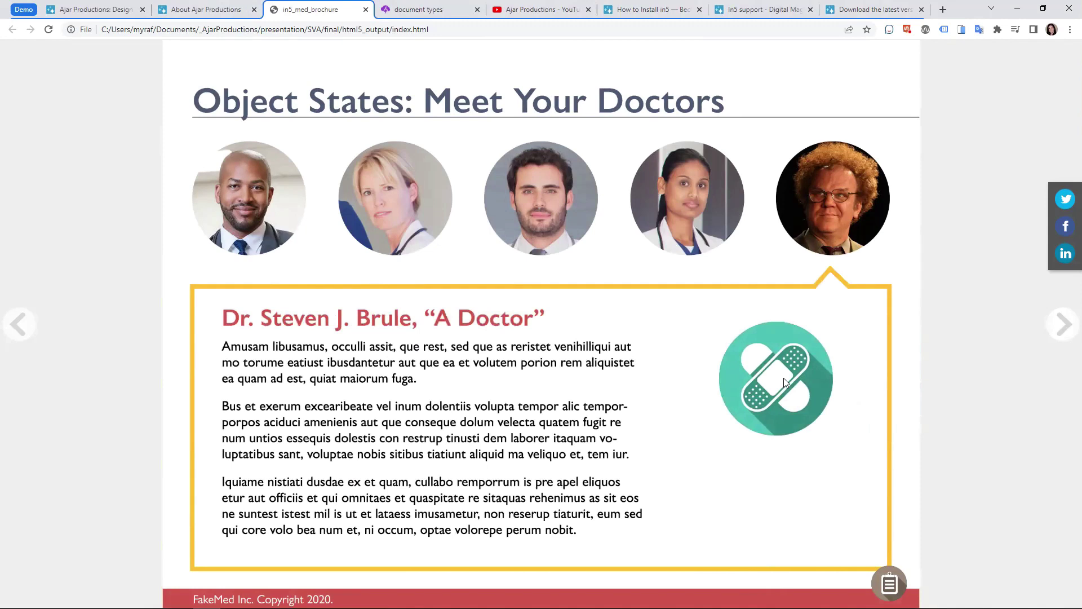
On the 3d Flip Cards page, flip all three doctor cards to their backs and return them to their fronts.
left_click(1057, 326)
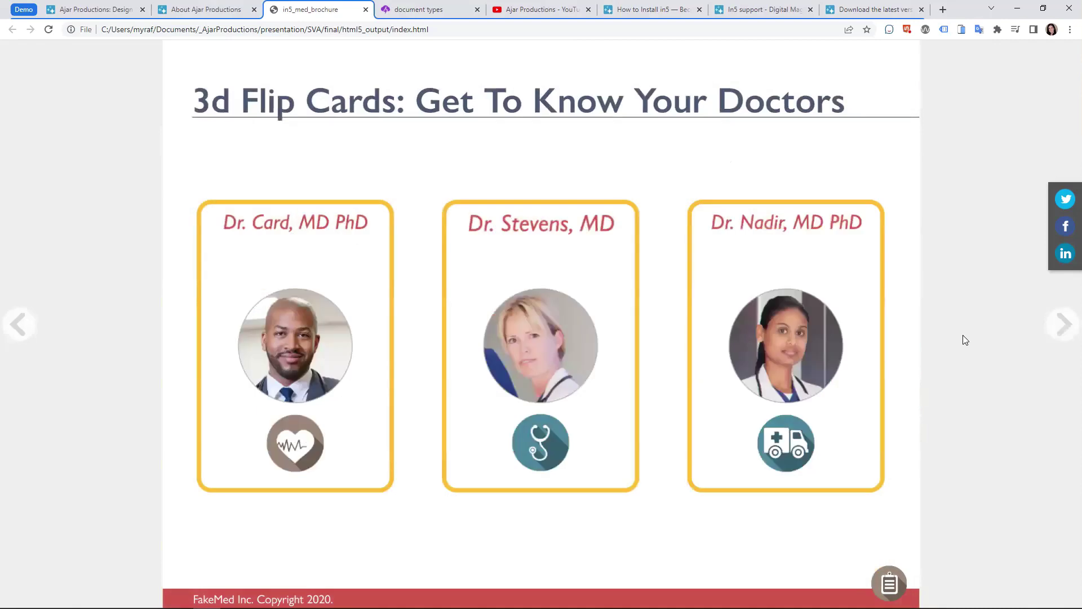
left_click(290, 267)
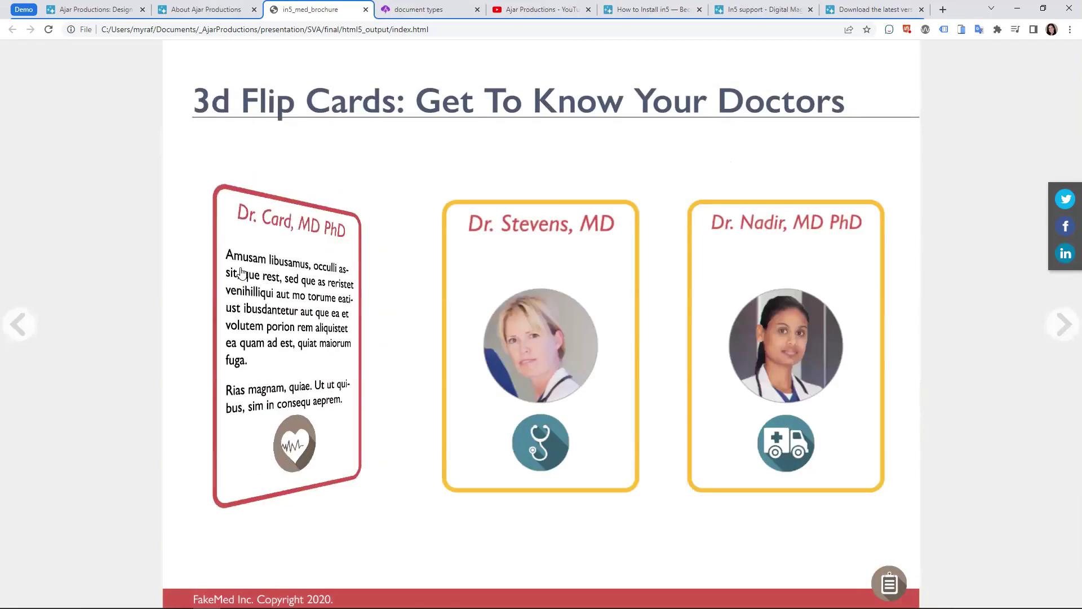
left_click(493, 249)
left_click(748, 260)
left_click(305, 294)
left_click(540, 282)
left_click(743, 271)
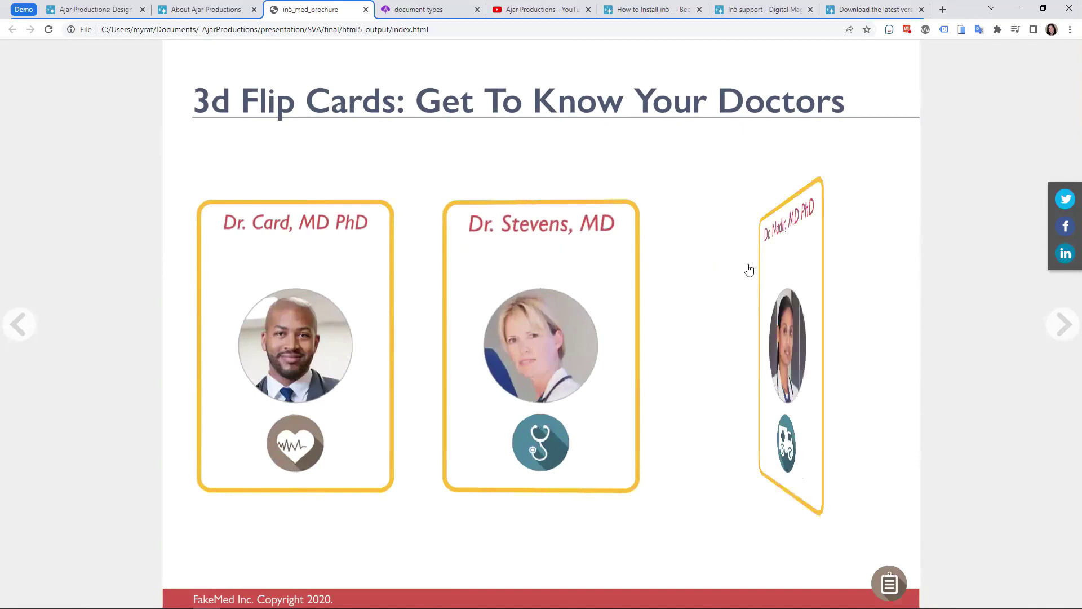
View the Slideshow page, and open and close the Urgent Care, Billing & Records and Pharmacy pop-ups on the Our Locations page.
left_click(1069, 330)
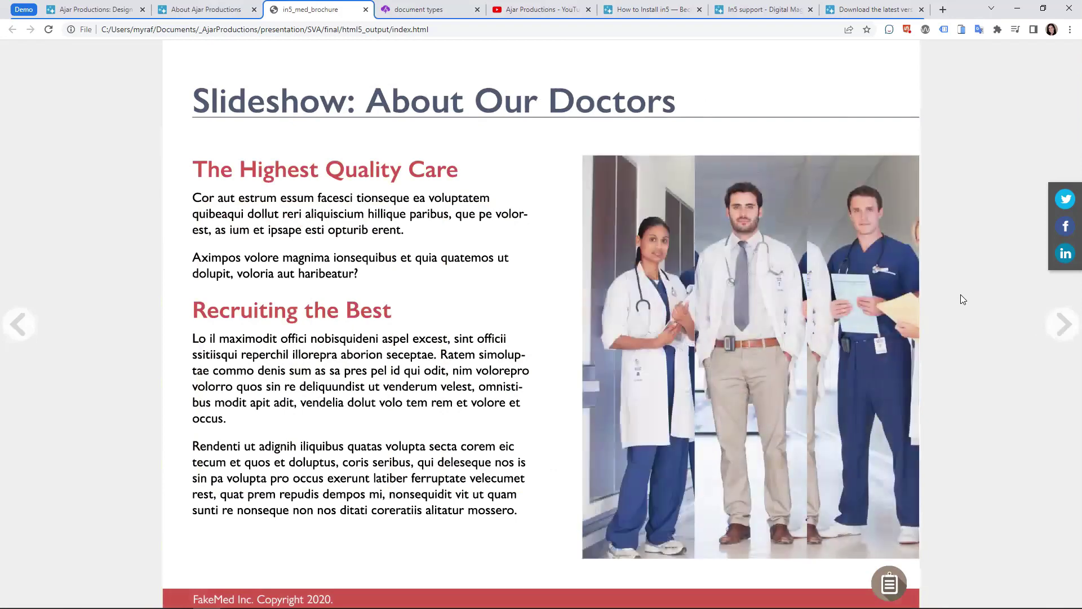
left_click(1059, 322)
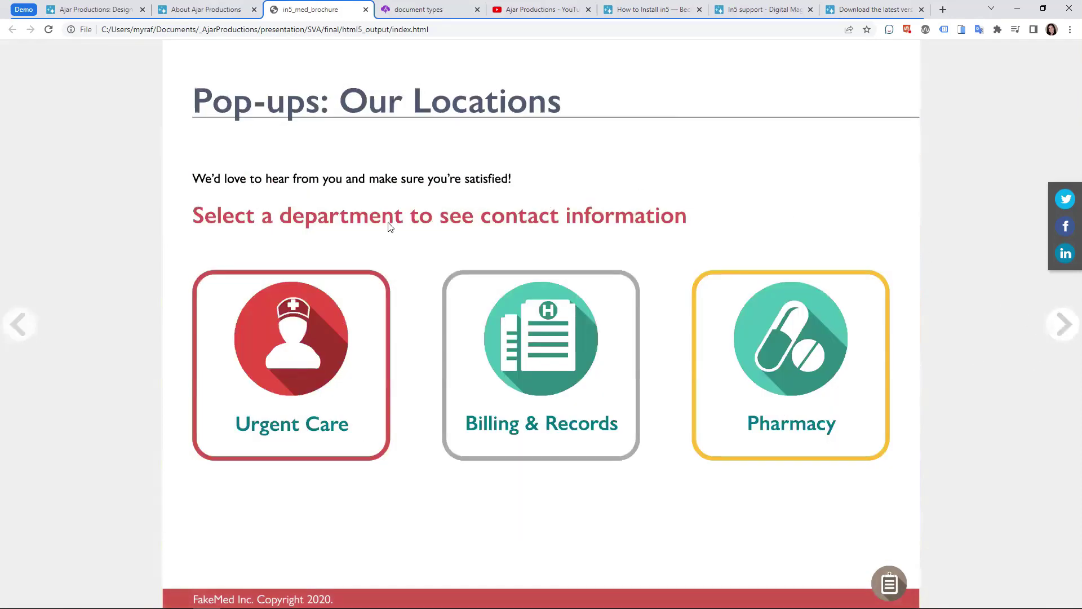
left_click(295, 315)
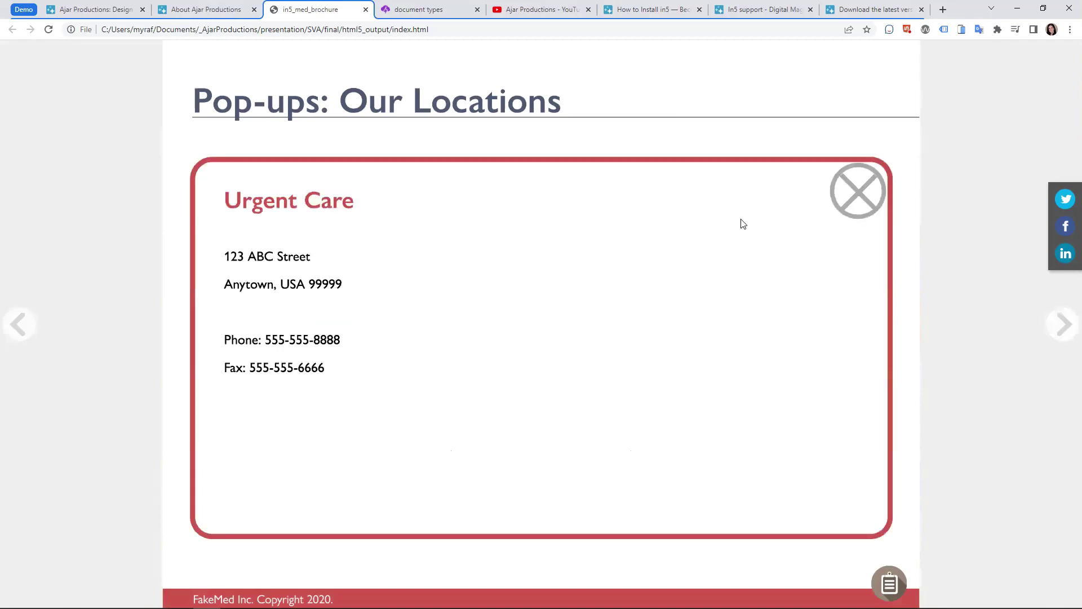
left_click(851, 194)
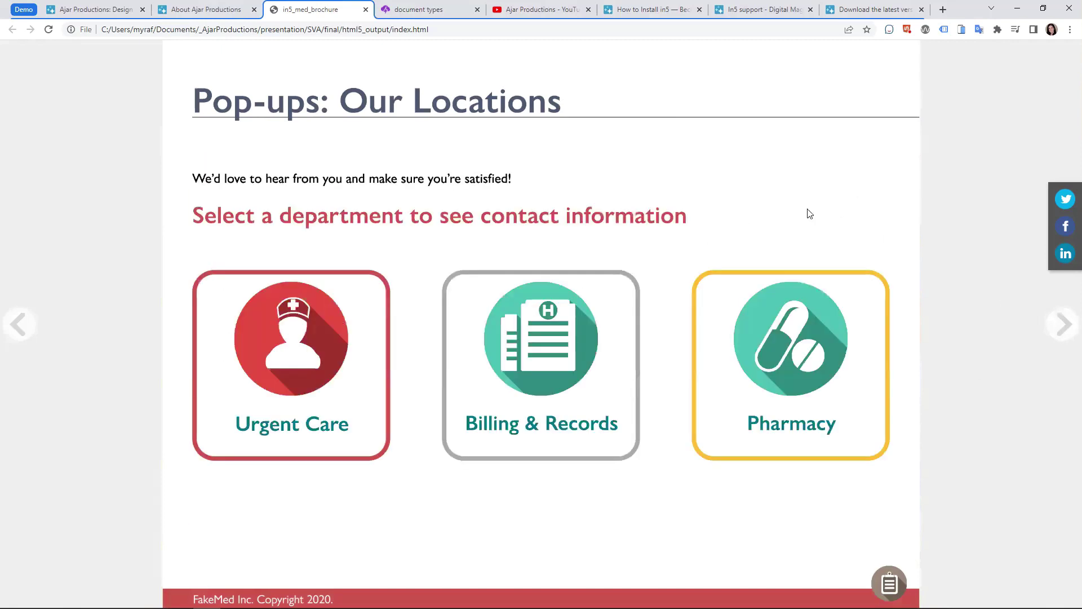
left_click(571, 326)
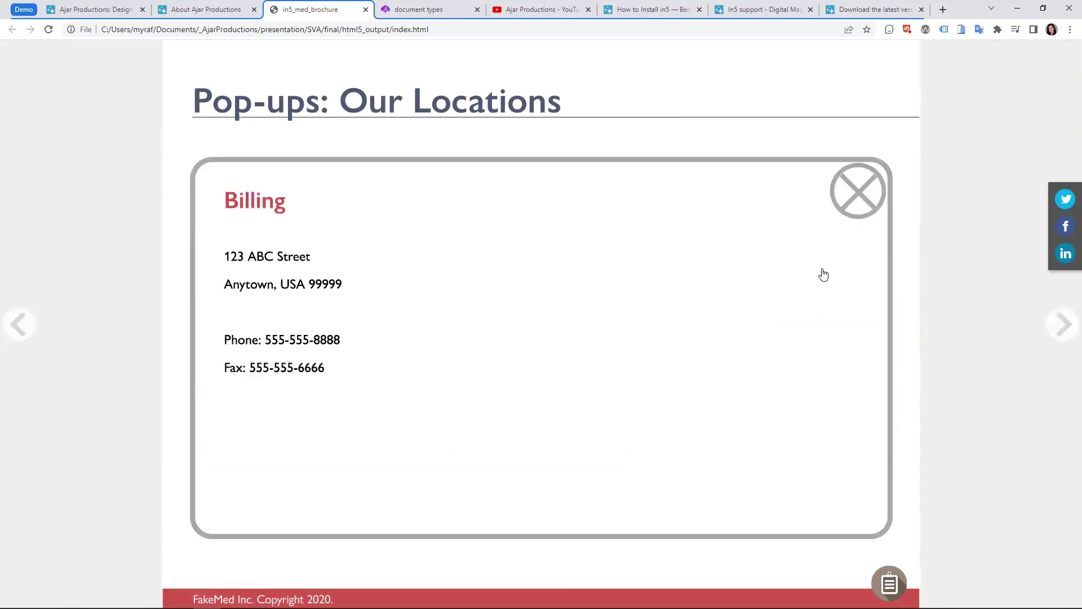
left_click(849, 194)
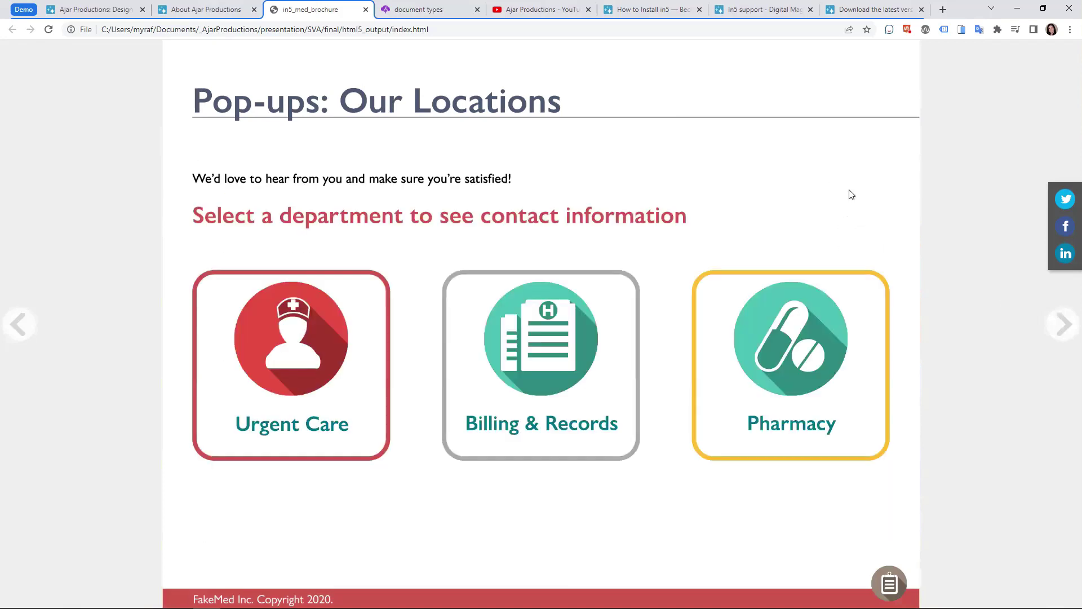
left_click(797, 315)
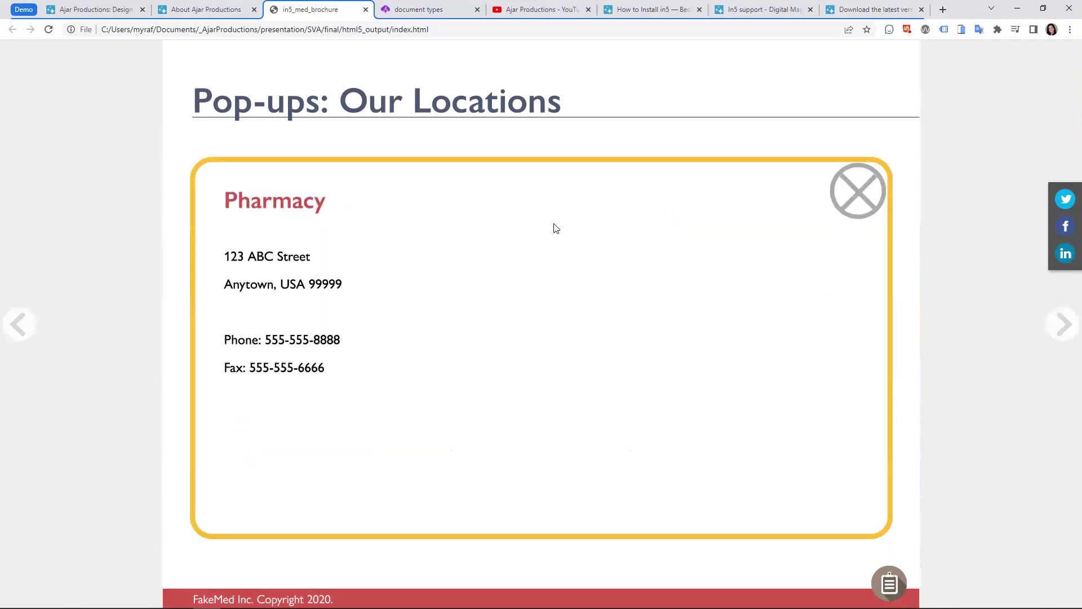
left_click(848, 193)
On the Non-linear Navigation page, follow the red pill track through its next step, dismiss the alert, and reset the choice.
left_click(1056, 328)
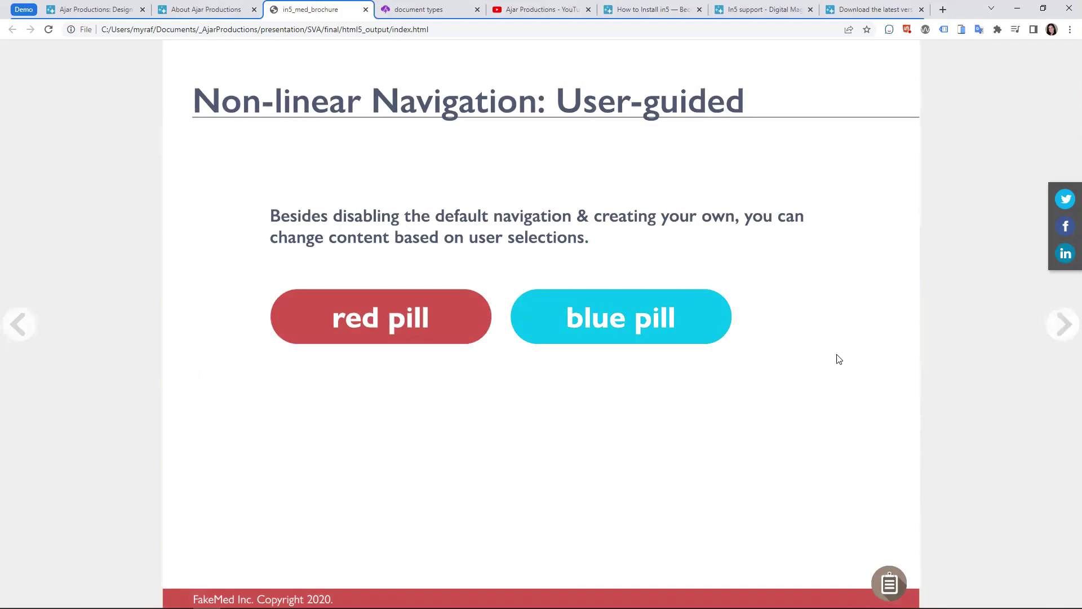
left_click(366, 319)
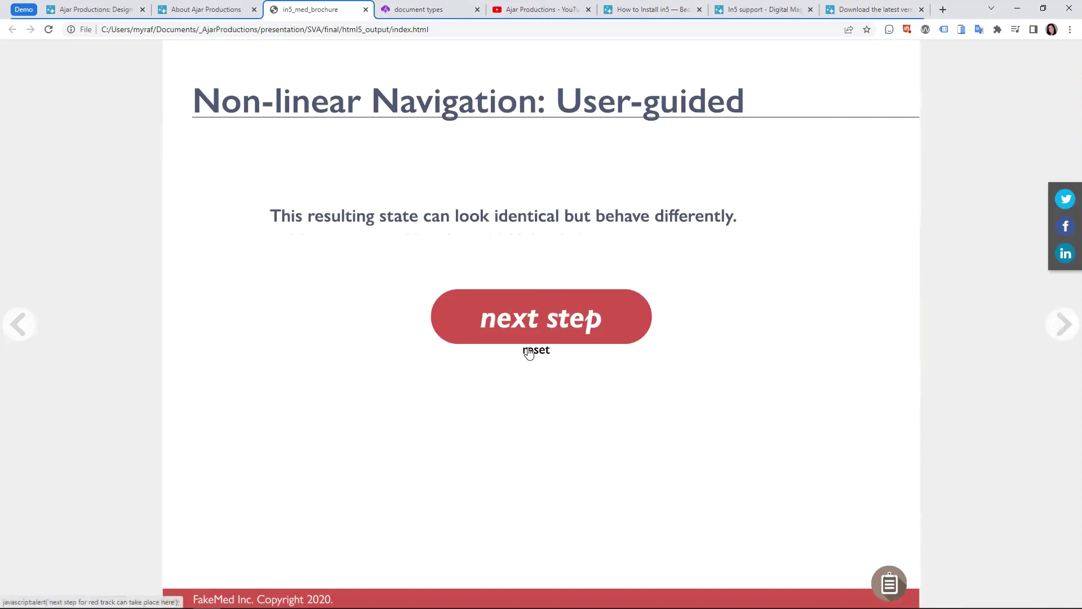
left_click(534, 324)
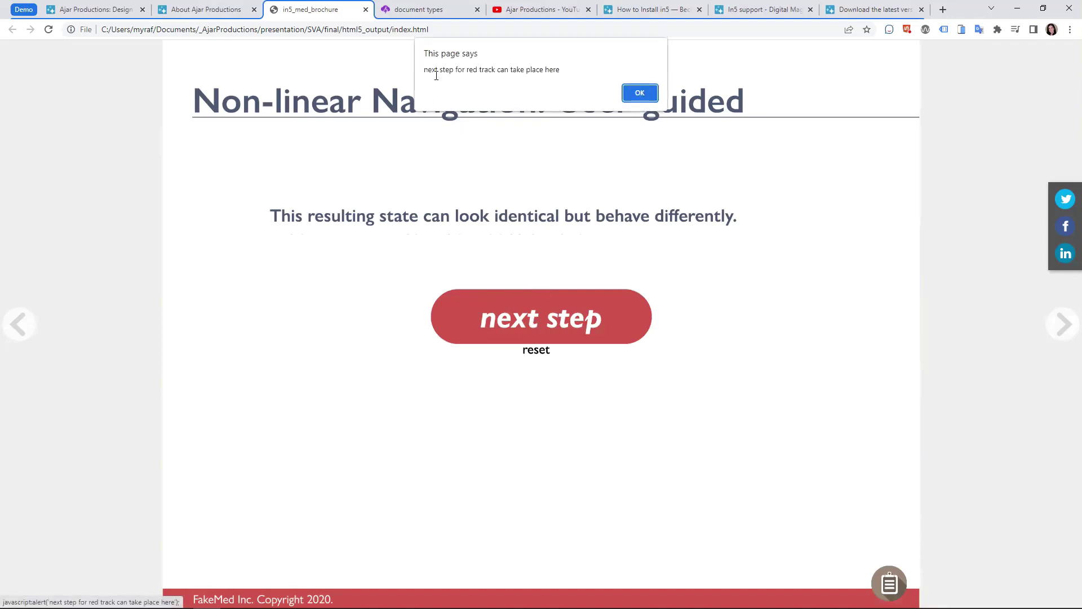
left_click(638, 99)
left_click(534, 351)
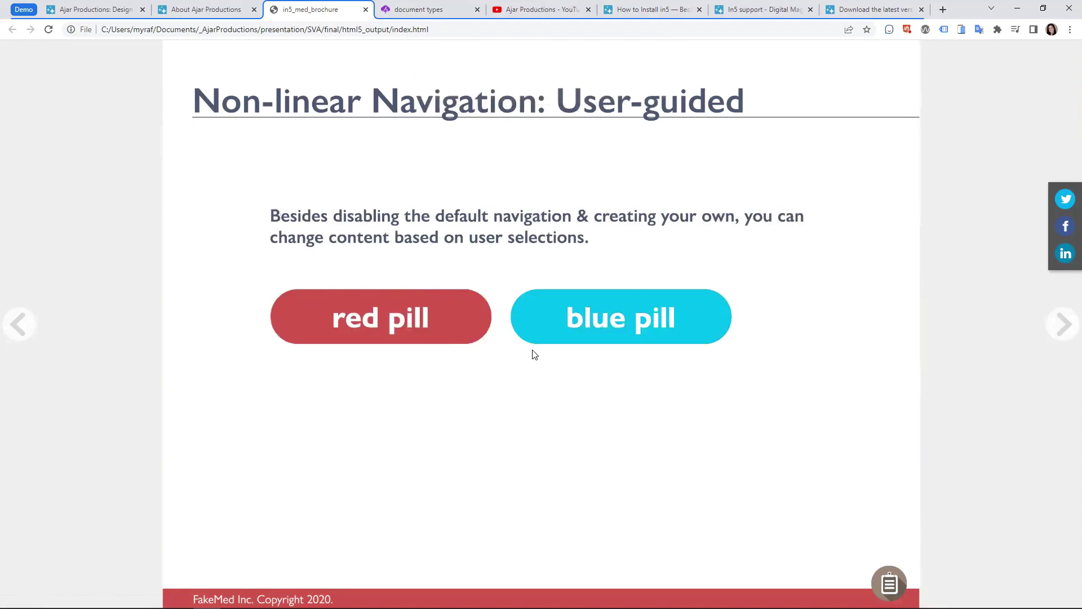
On the Non-linear Navigation page, follow the blue pill track through its next step, dismiss the alert, and reset the choice.
left_click(588, 313)
left_click(530, 317)
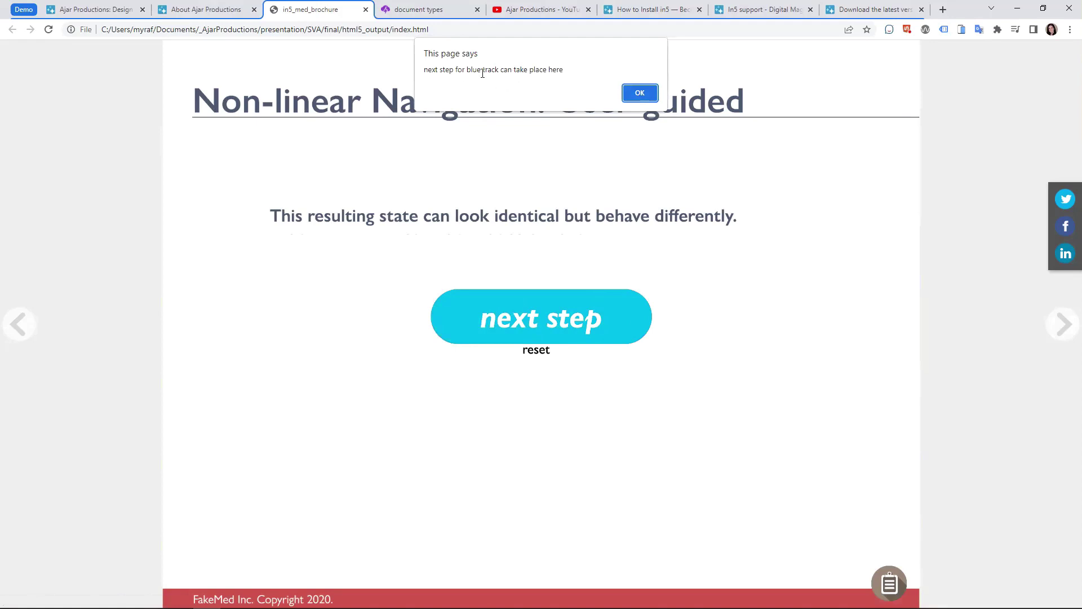
left_click(634, 96)
left_click(543, 353)
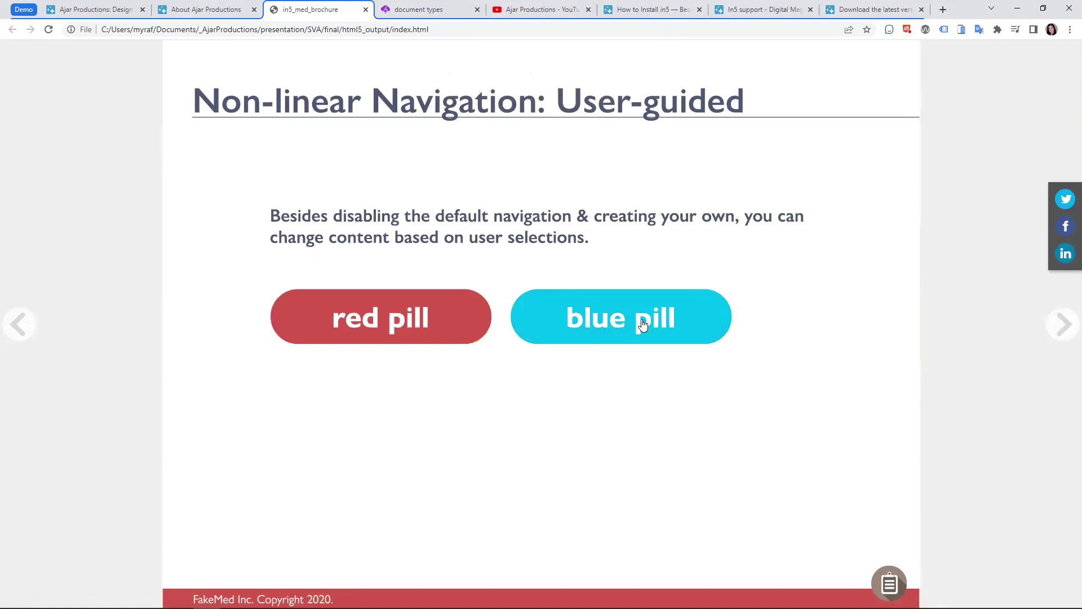
Go to the 3D Model Rotation: Investigating DNA page and rotate the DNA model.
left_click(1056, 326)
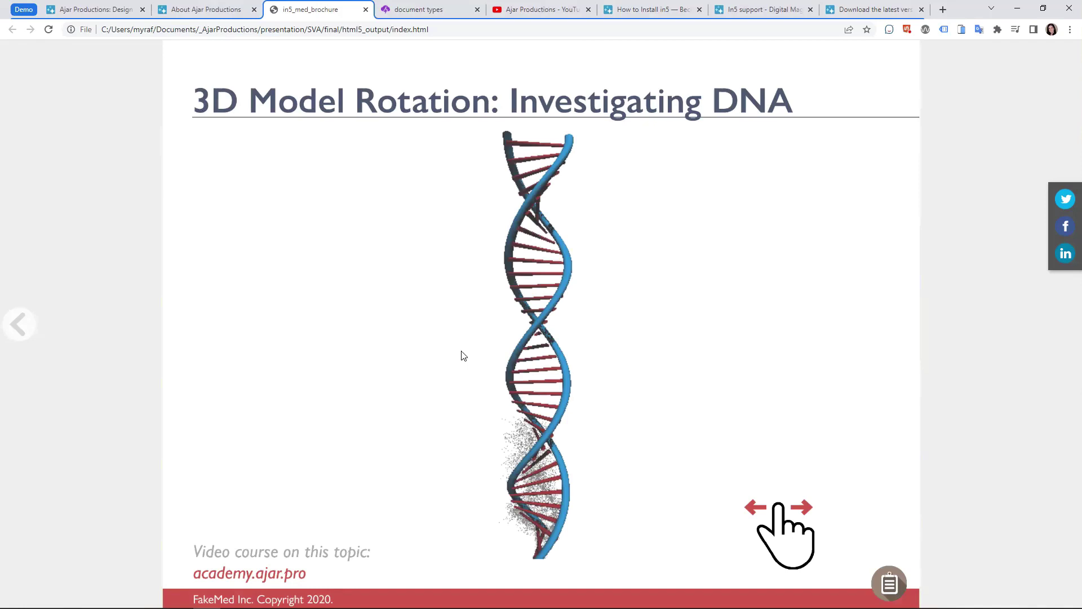
left_click_drag(429, 344, 242, 378)
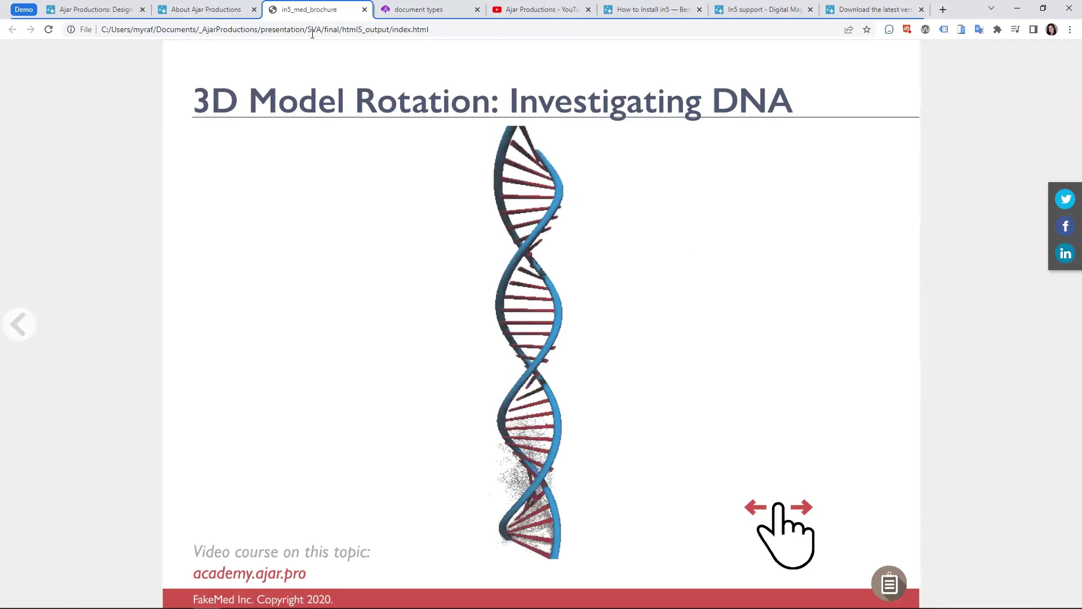
Show the brochure in its own narrow browser window over the document types page, and widen that window slightly.
key("ctrl+w")
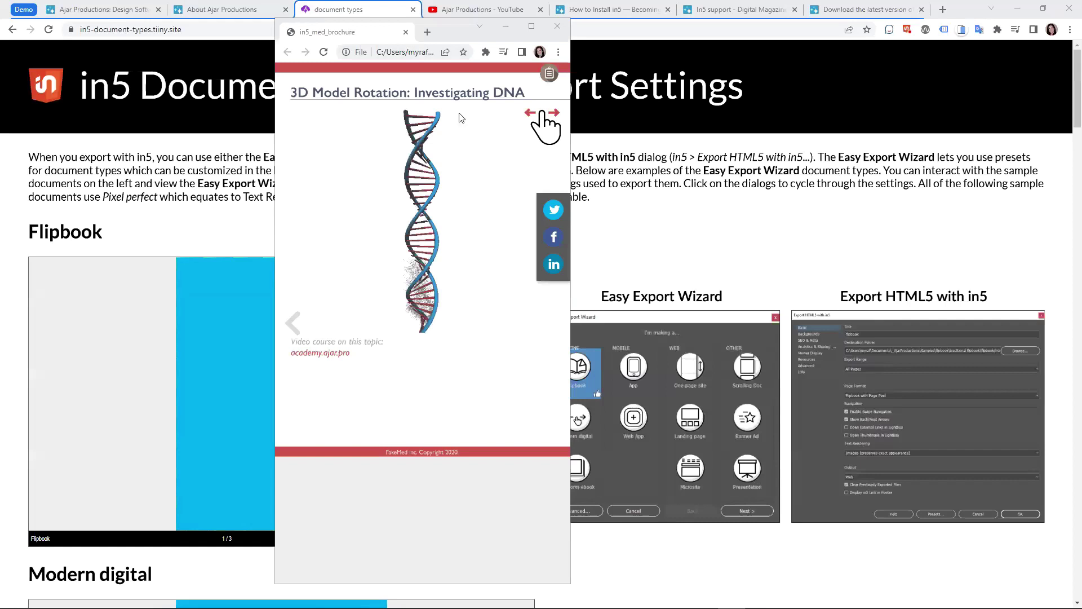
left_click(572, 142)
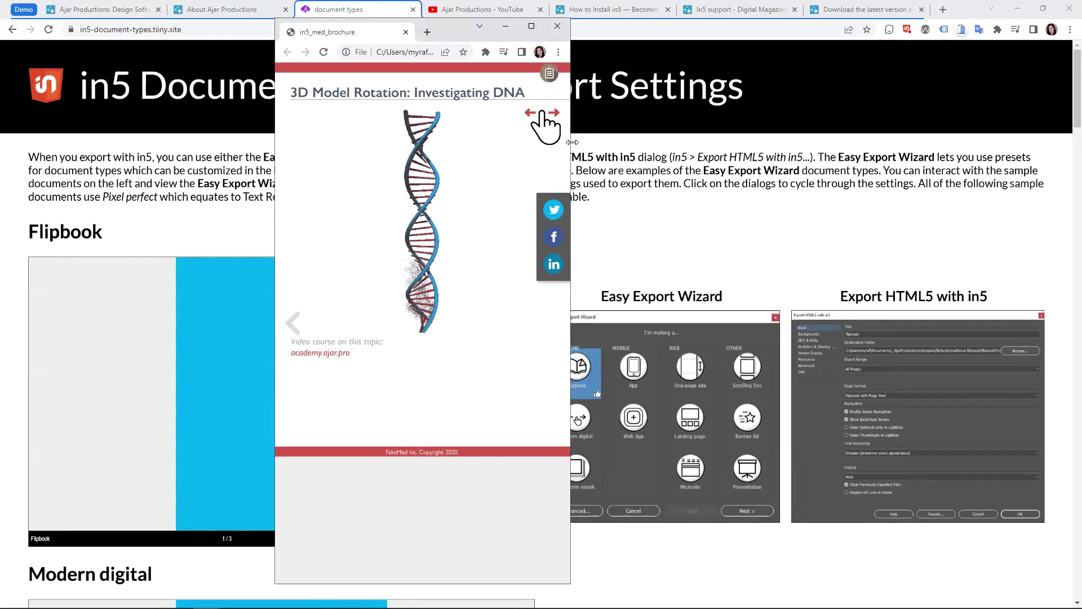
left_click_drag(573, 142, 627, 146)
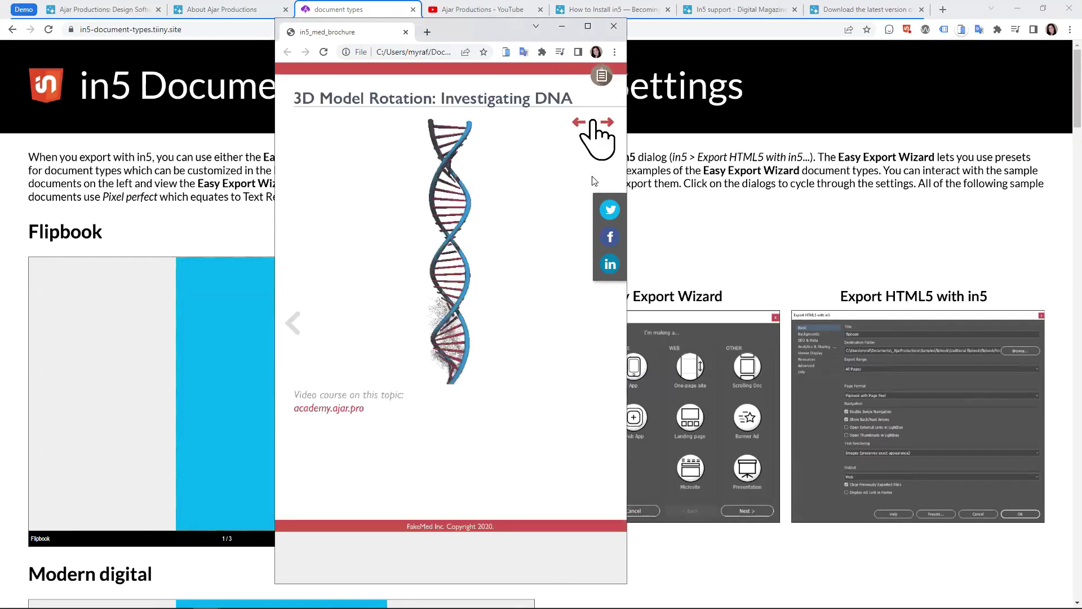
Page back through the Non-linear Navigation and Pop-ups pages to the Slideshow page to view their narrow layouts.
left_click(289, 324)
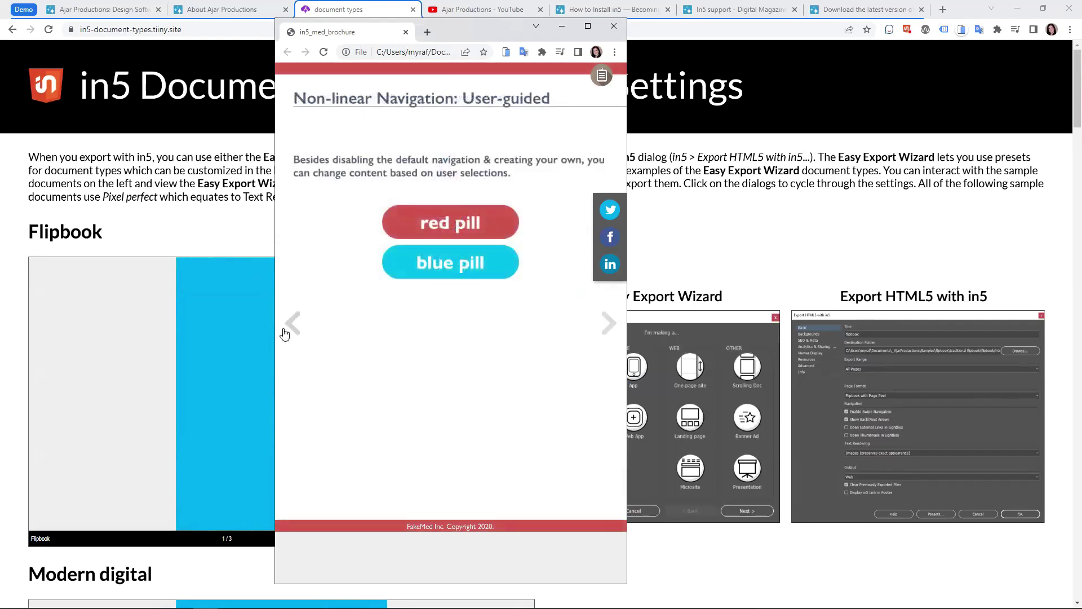
left_click(290, 325)
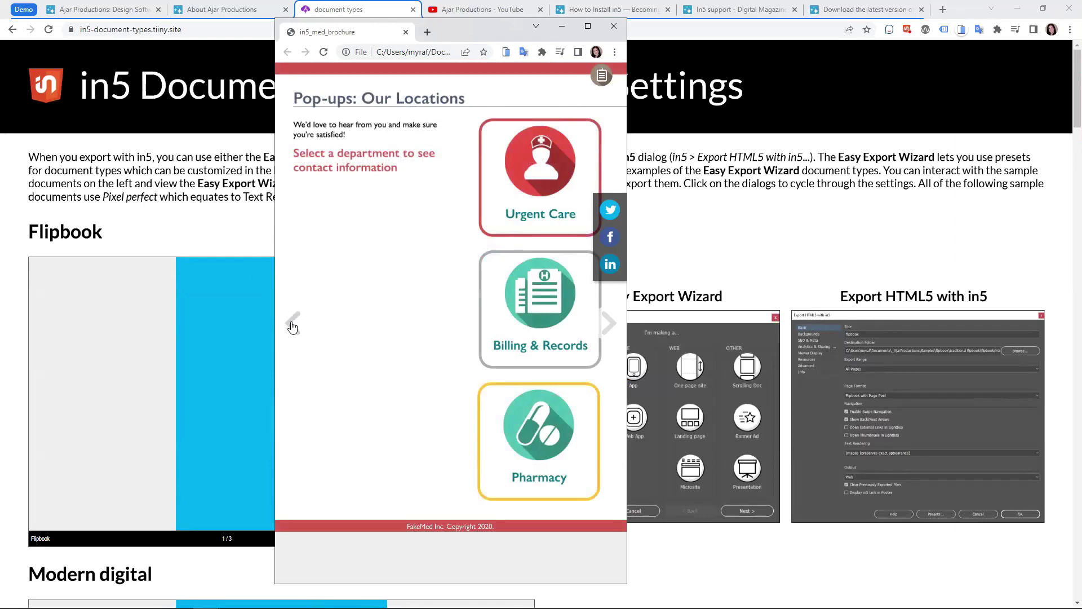
left_click(292, 327)
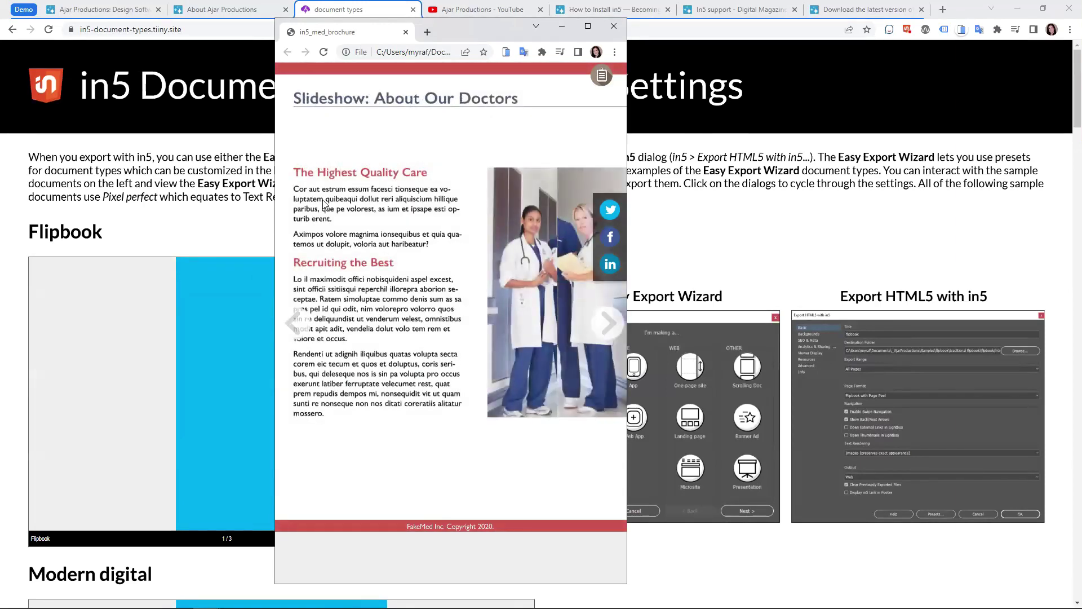
Go back to the 3d Flip Cards page in the narrow window and try all three doctor cards.
left_click(297, 320)
left_click(355, 309)
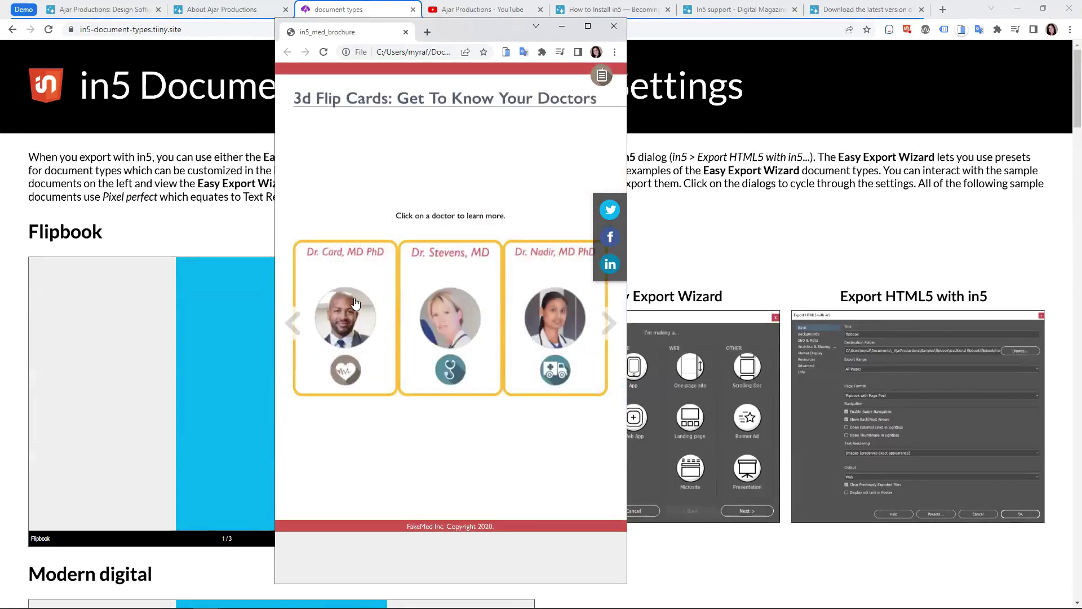
left_click(437, 303)
left_click(555, 318)
Show the second through fifth doctors' profiles on the narrow Object States page, and page back past Animation: Connecting the Dots.
left_click(293, 323)
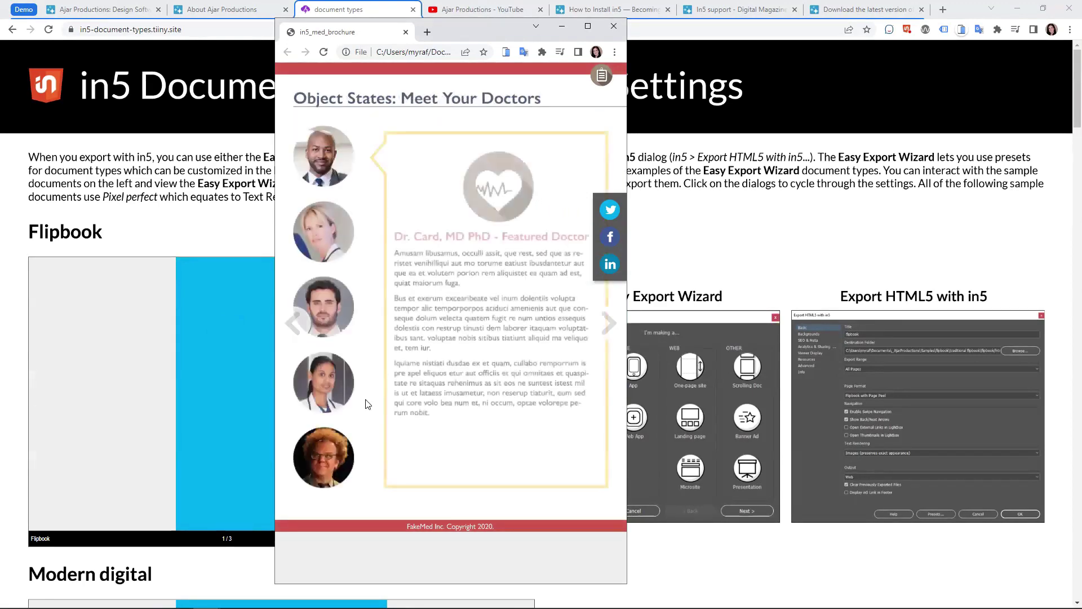
left_click(319, 235)
left_click(316, 313)
left_click(312, 376)
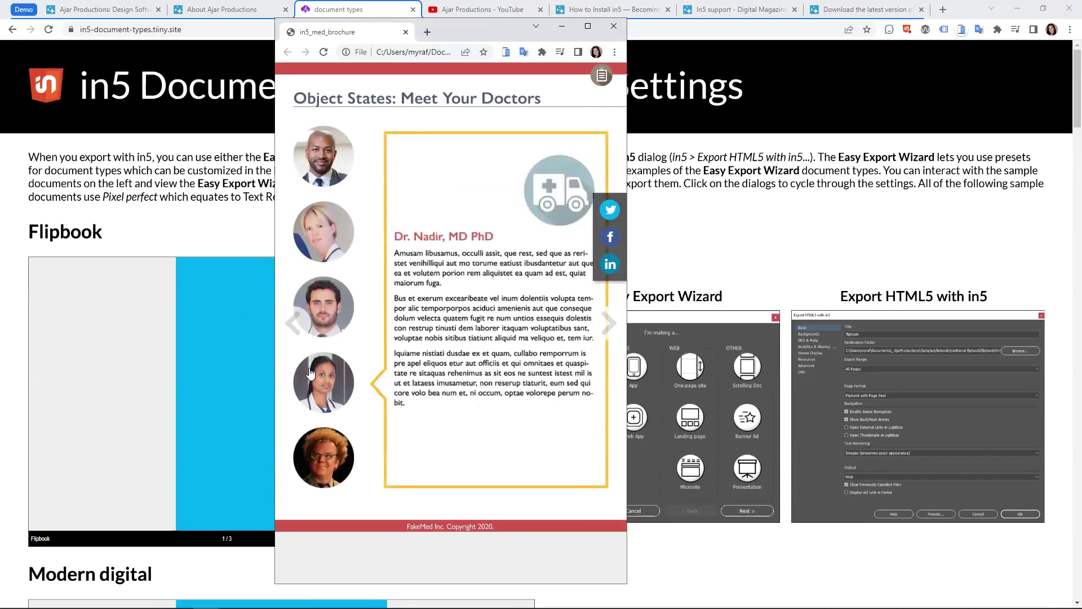
left_click(322, 459)
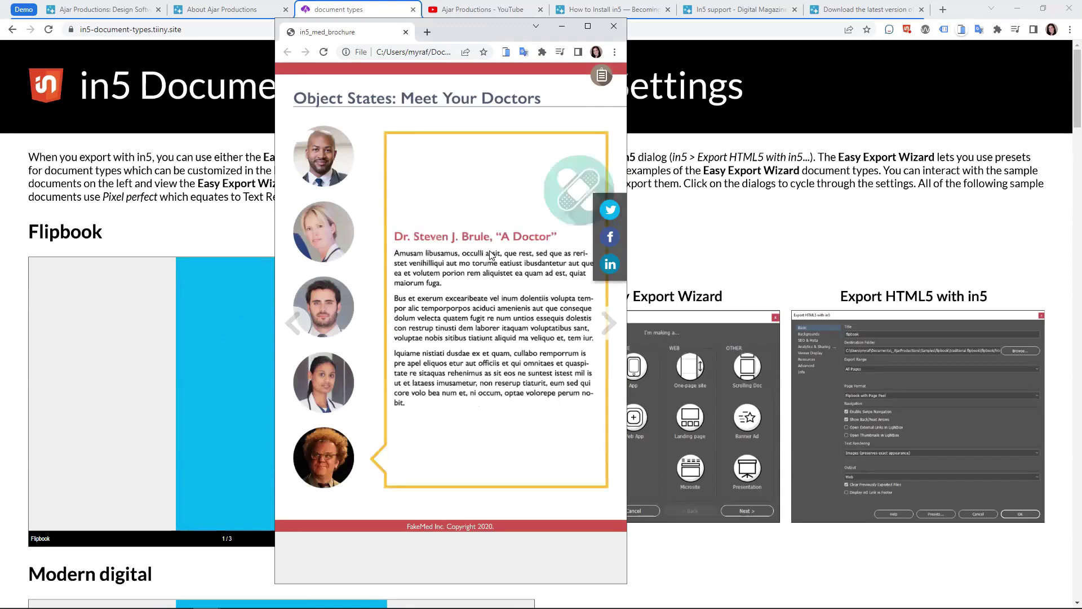
left_click(295, 323)
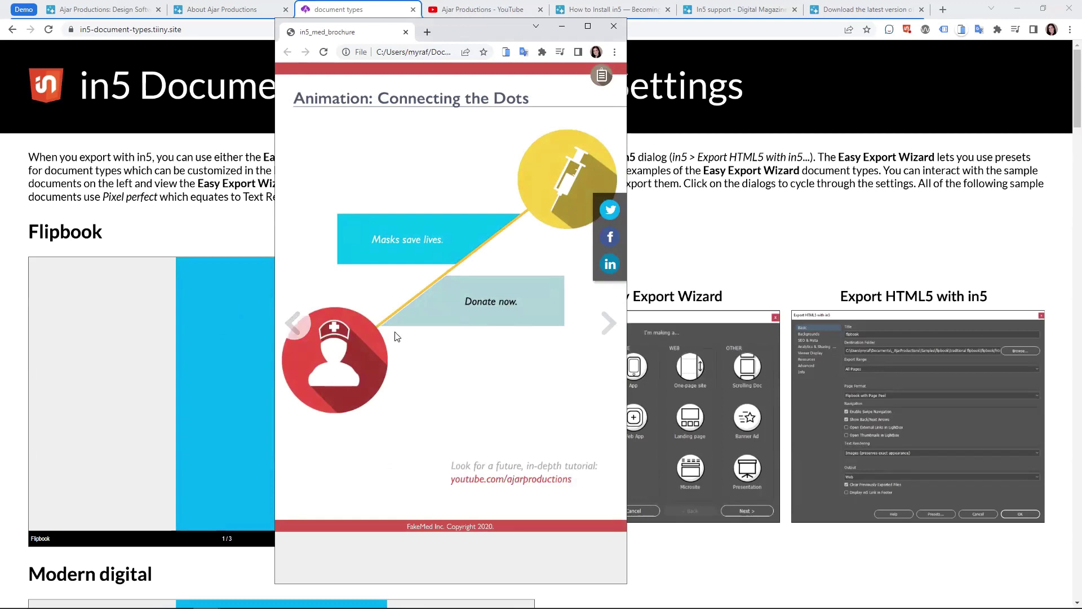
left_click(289, 328)
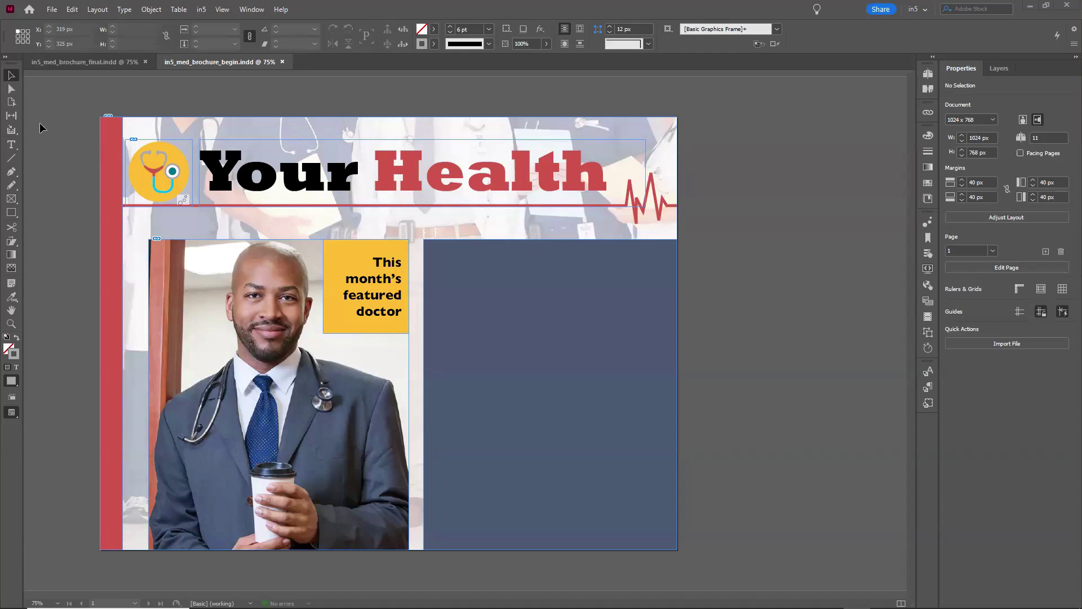
In InDesign, show the animation settings of the cover's stethoscope icon and look over the available interactive features.
left_click(169, 185)
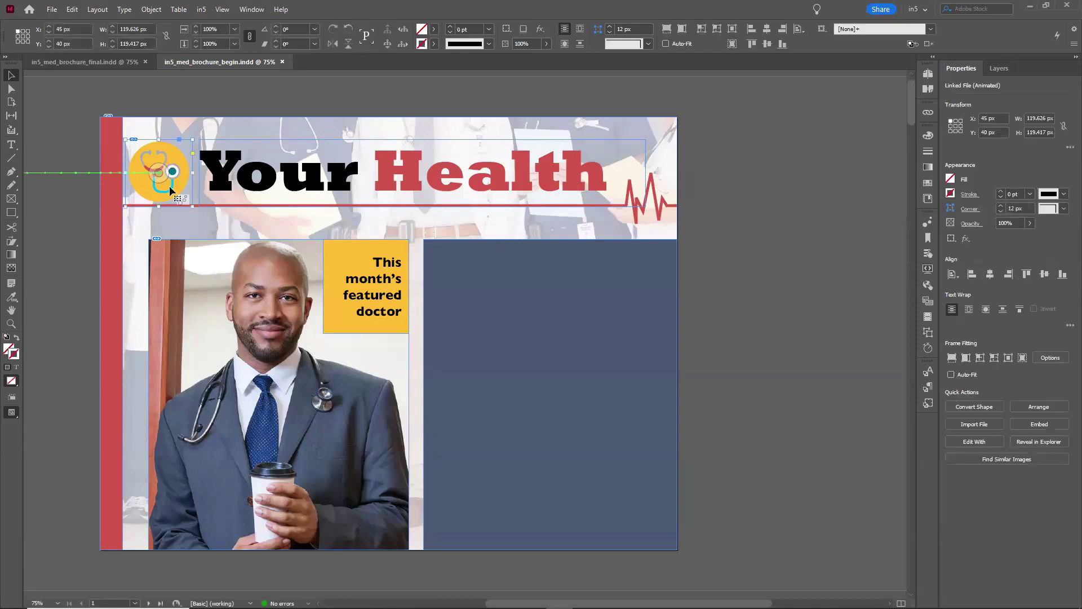
left_click(925, 223)
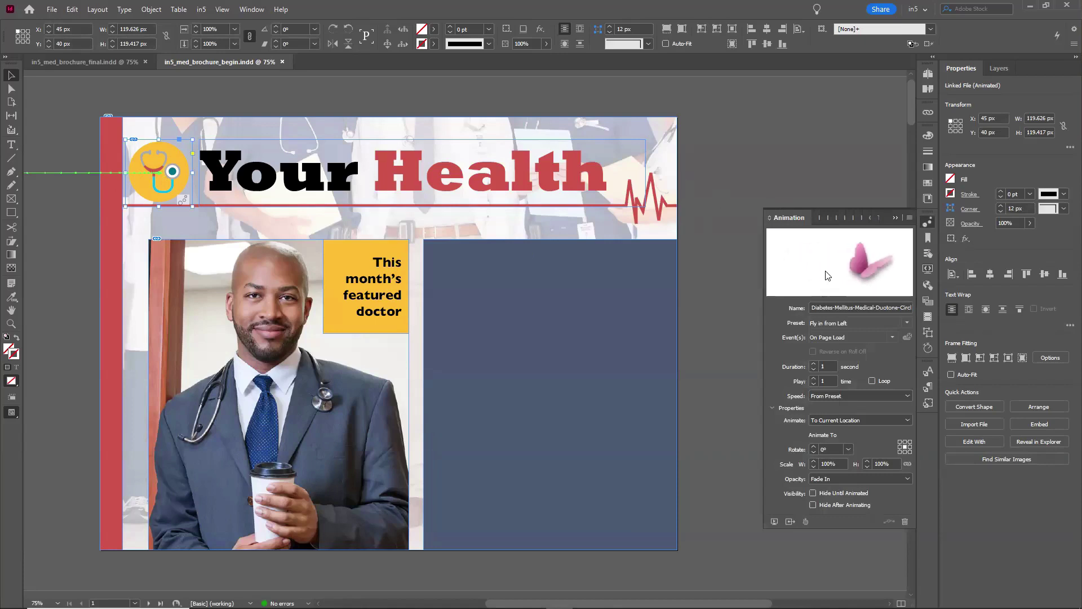
left_click(246, 12)
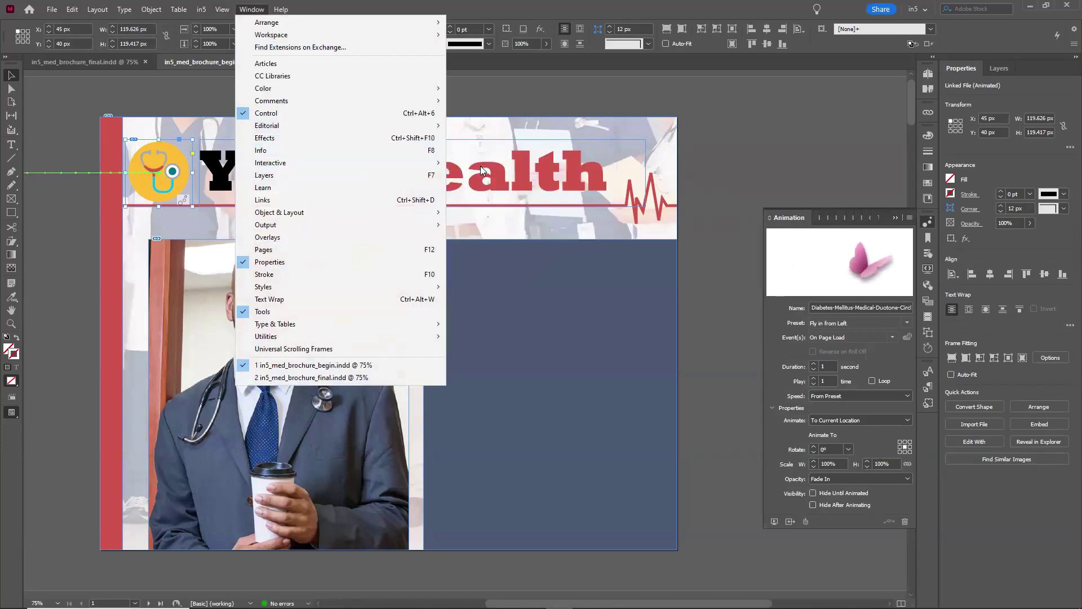
mouse_move(428, 163)
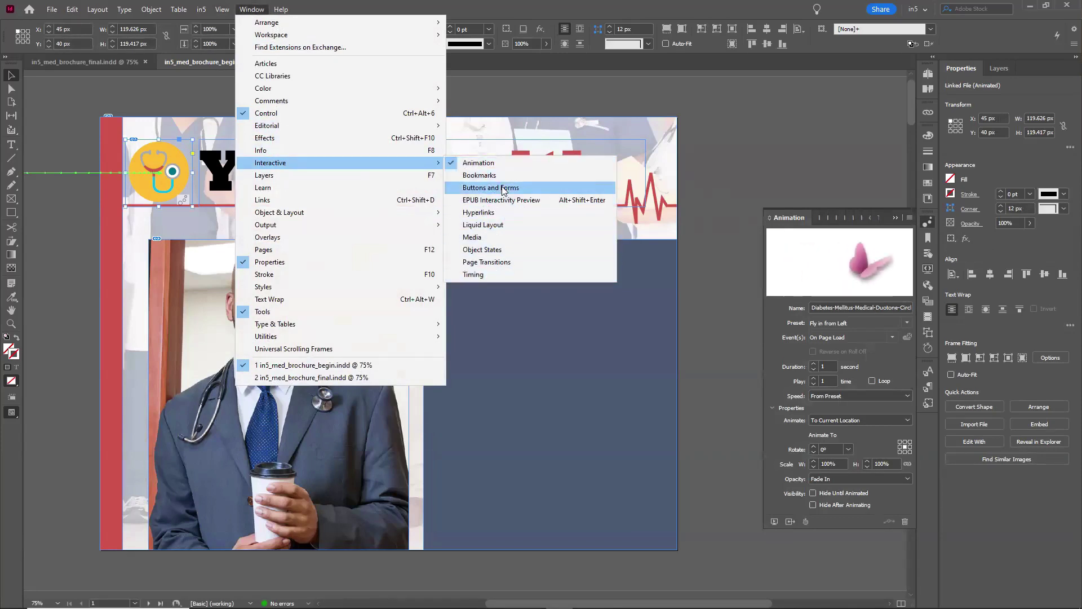
left_click(768, 122)
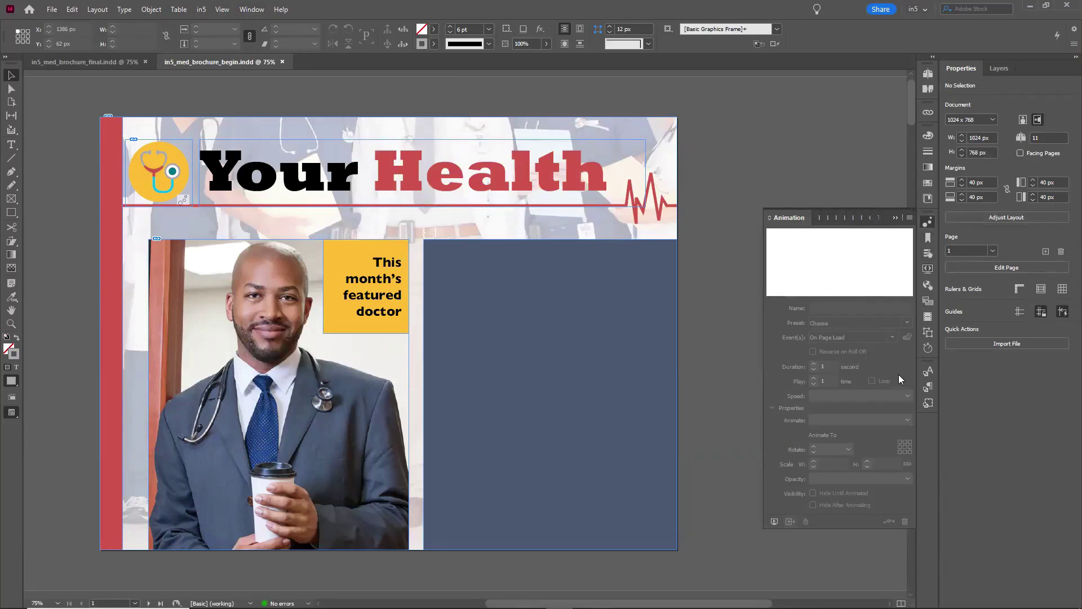
Reselect the stethoscope icon on the cover, examine its animation preset and event, and deselect it.
left_click(163, 168)
left_click(148, 170)
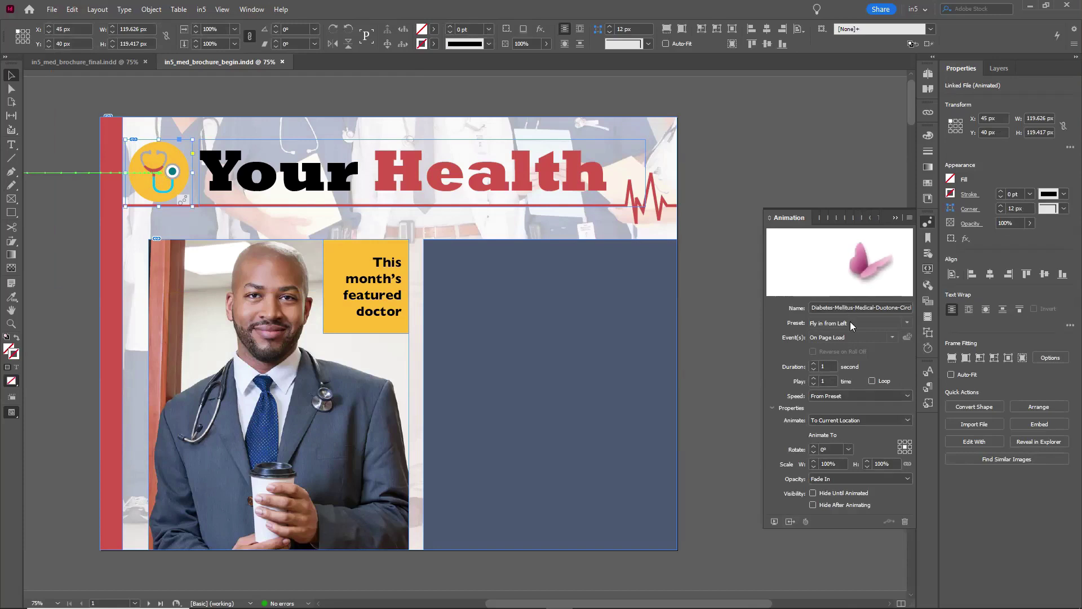
left_click(725, 319)
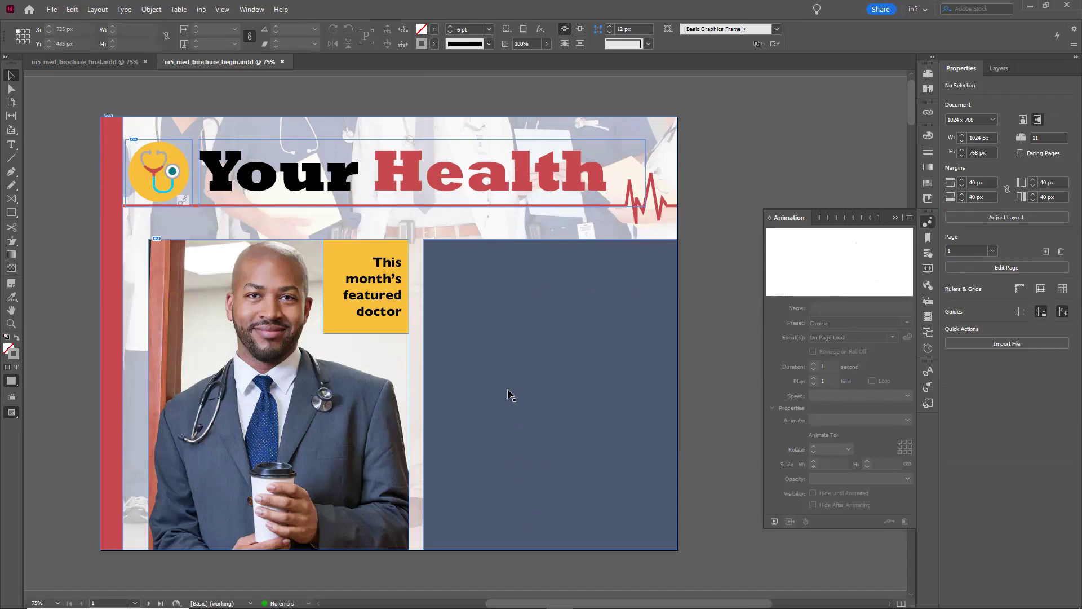
Select the Scrolling Frame: Topic of the Week title on page 2 and check its paragraph style.
scroll(507, 388, "down", 5)
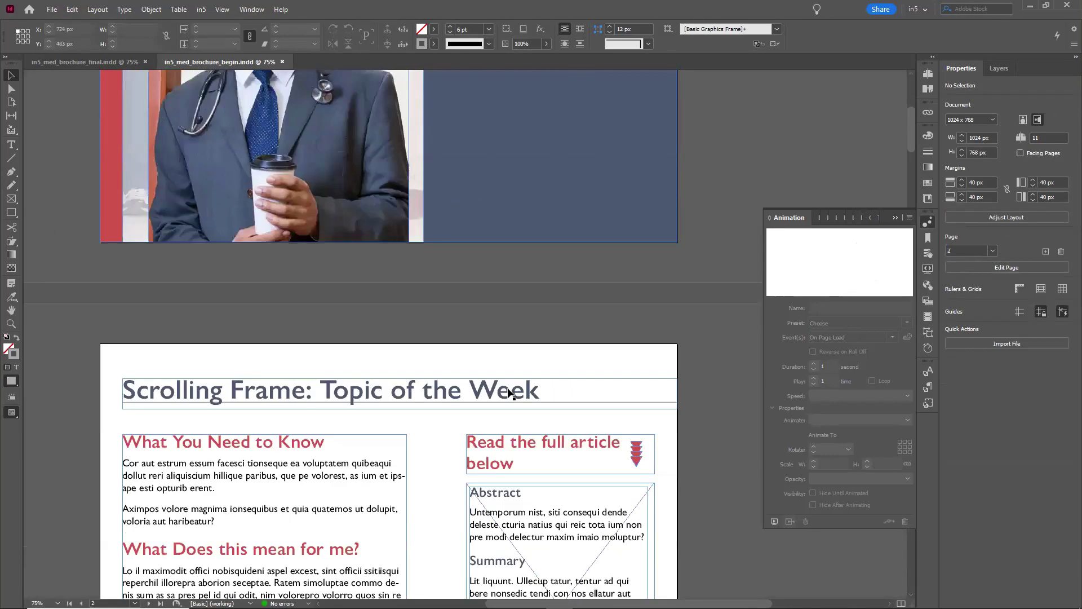
scroll(242, 400, "down", 2)
left_click(246, 304)
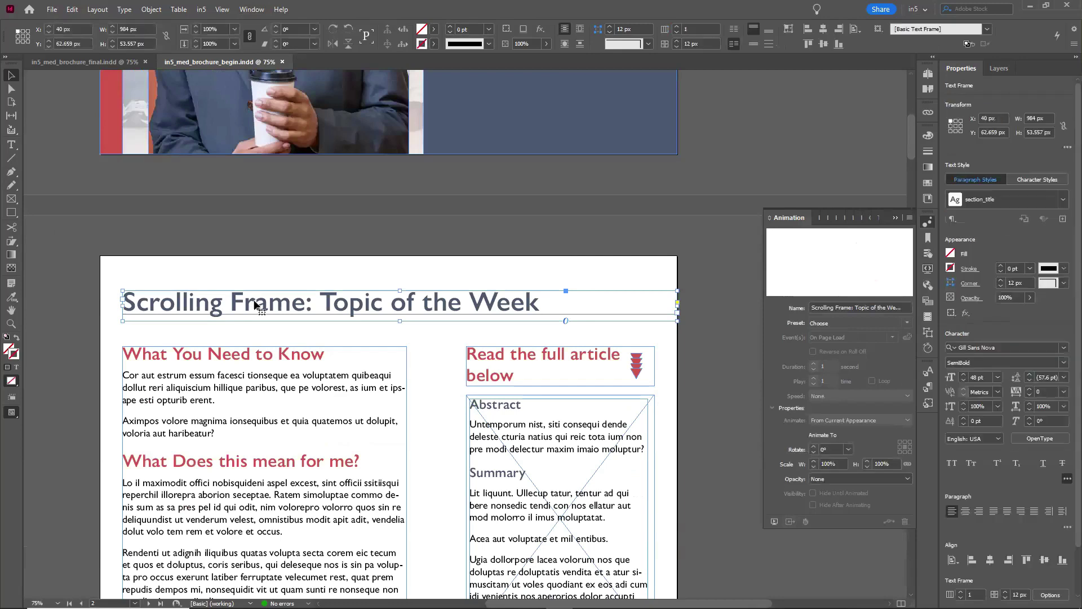
left_click(929, 388)
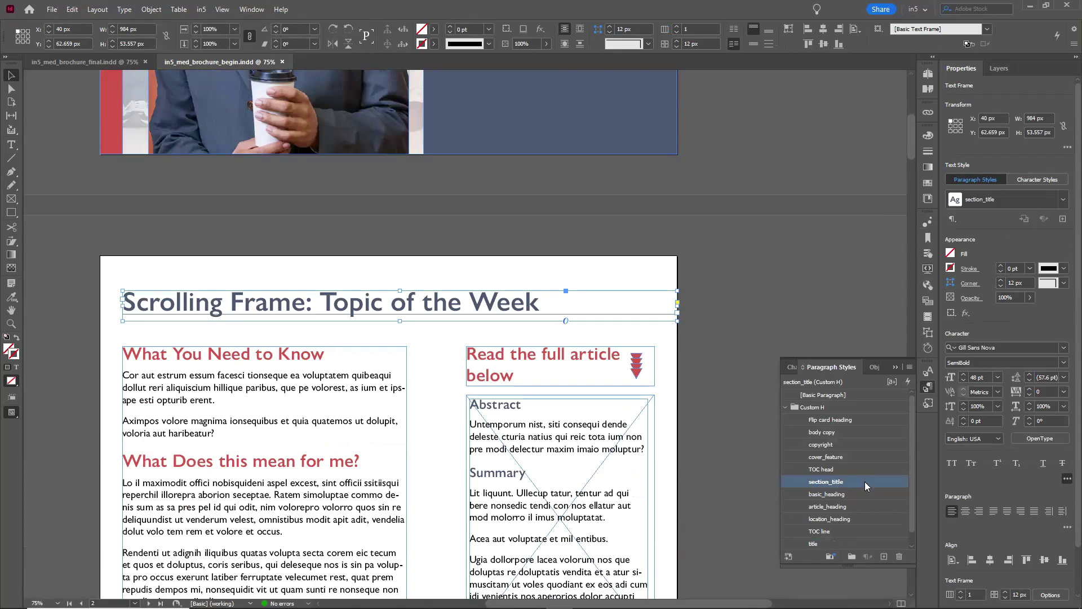
Generate a table of contents titled In This Issue in the cover's empty blue frame, using section_title headings and TOC line entries.
scroll(715, 241, "up", 7)
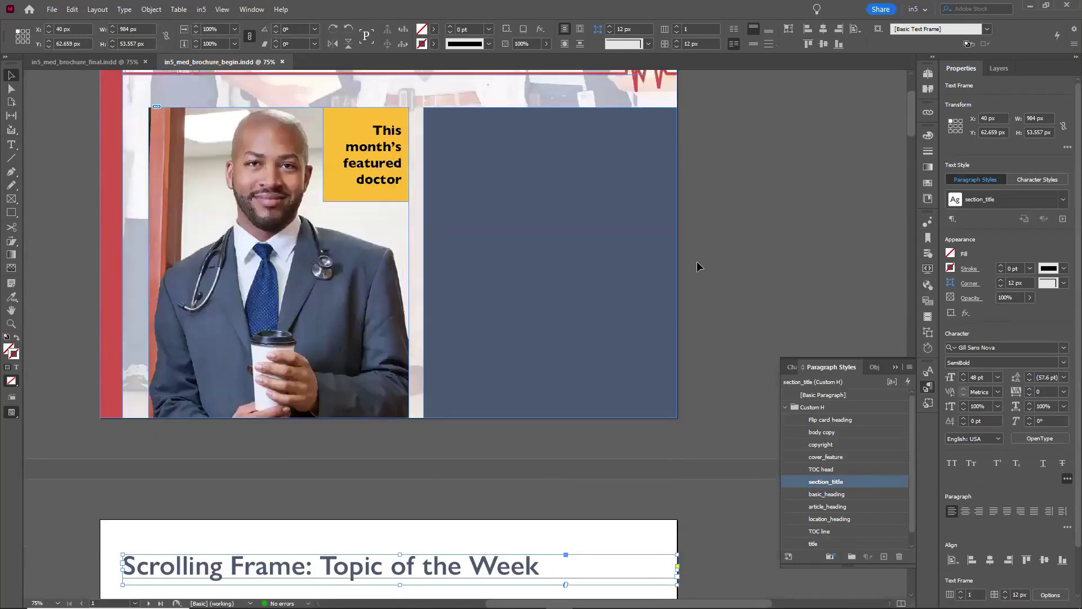
left_click(530, 280)
scroll(709, 222, "up", 1)
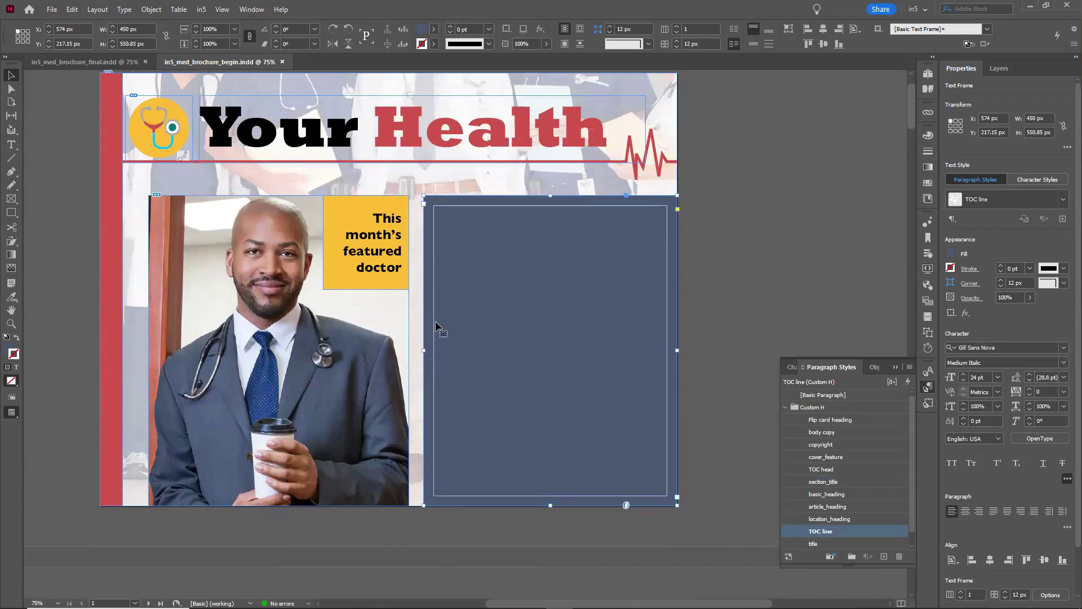
scroll(499, 315, "up", 1)
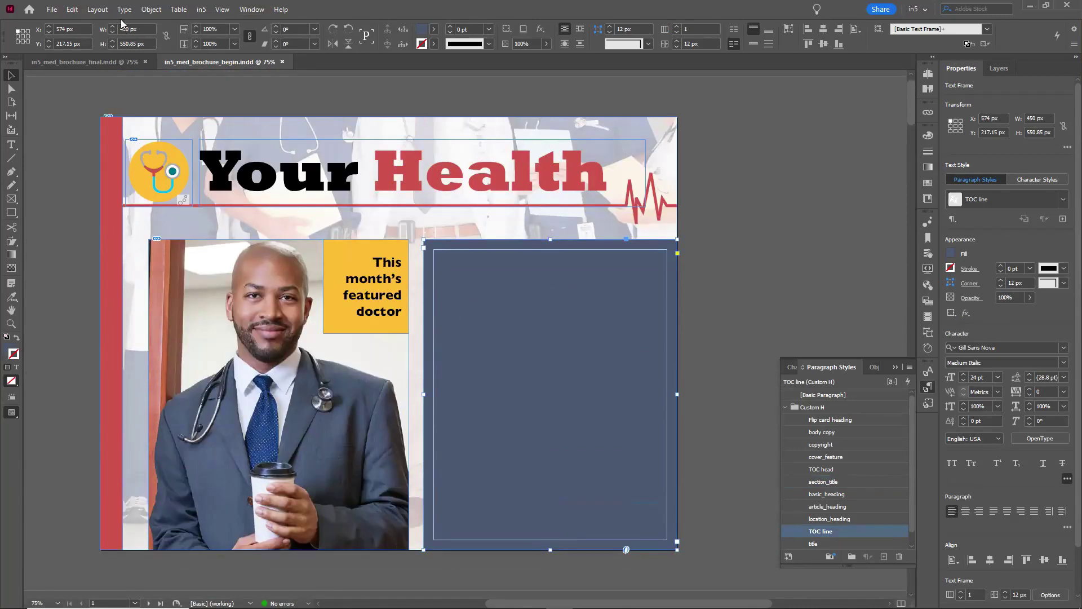
left_click(101, 11)
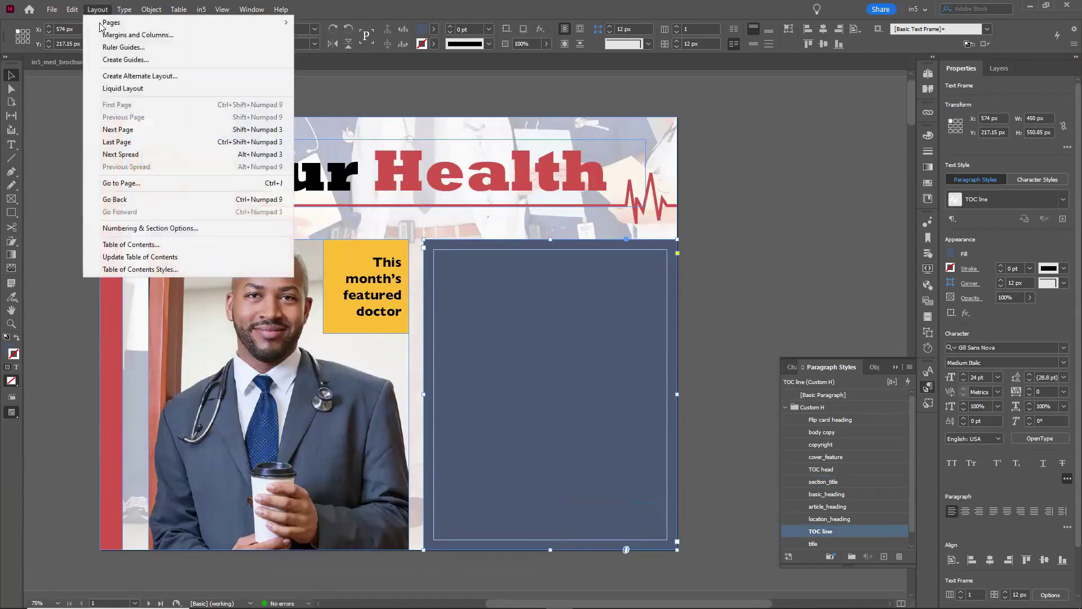
left_click(130, 244)
left_click(780, 170)
triple_click(772, 173)
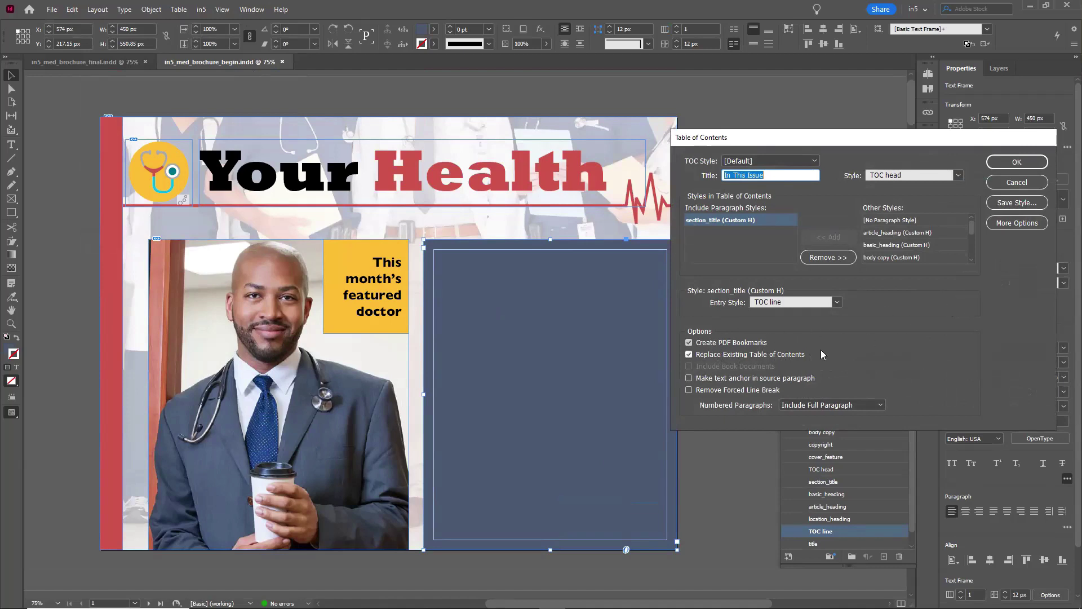
left_click(1017, 163)
left_click(632, 329)
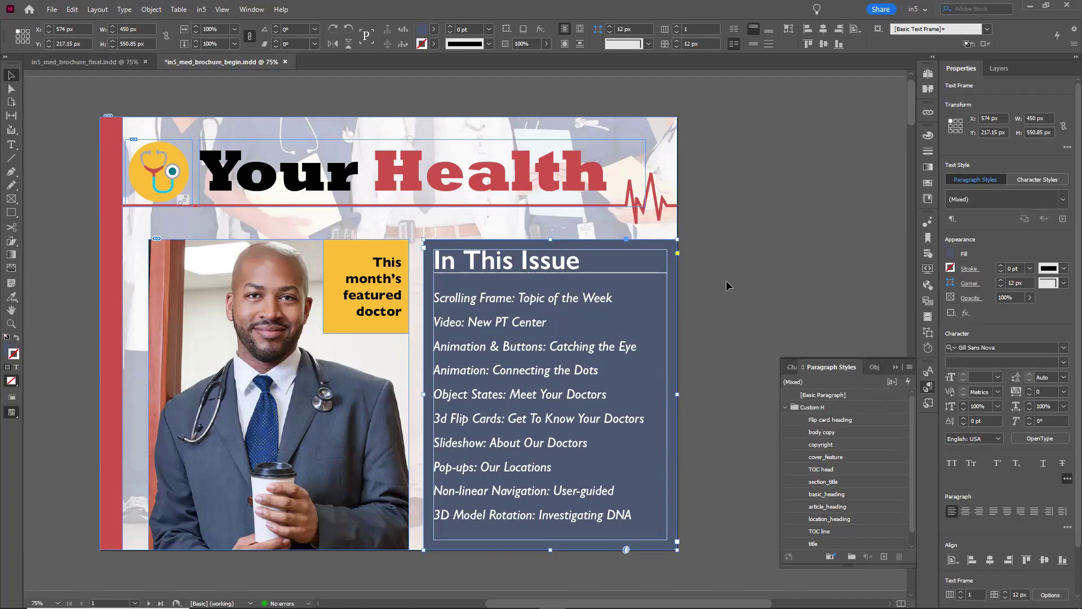
Select the long article text frame on page 2 and look over in5's interactive widgets.
left_click(896, 366)
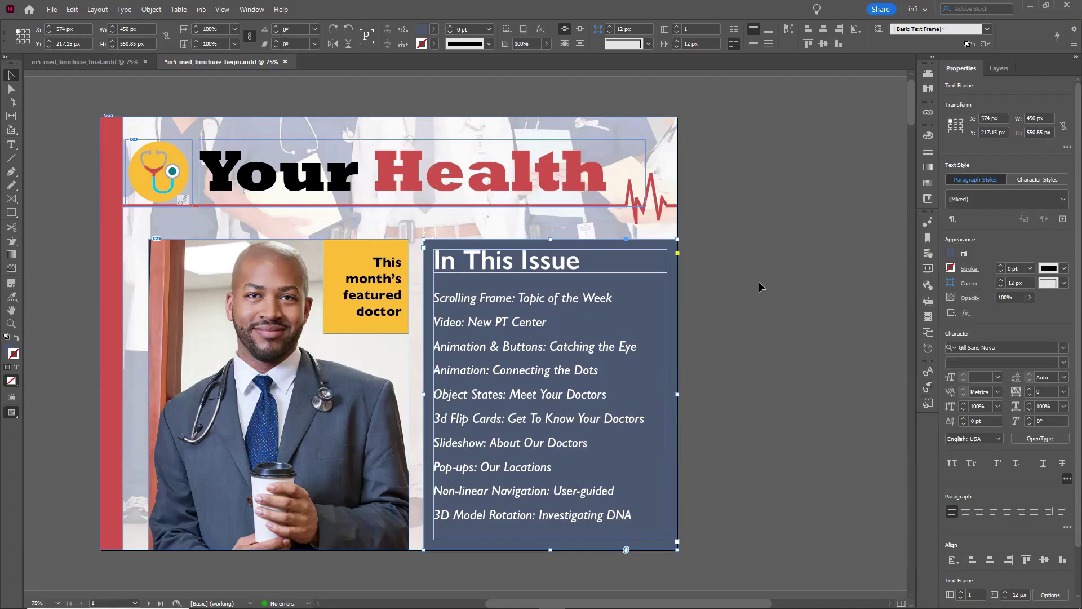
scroll(732, 274, "down", 10)
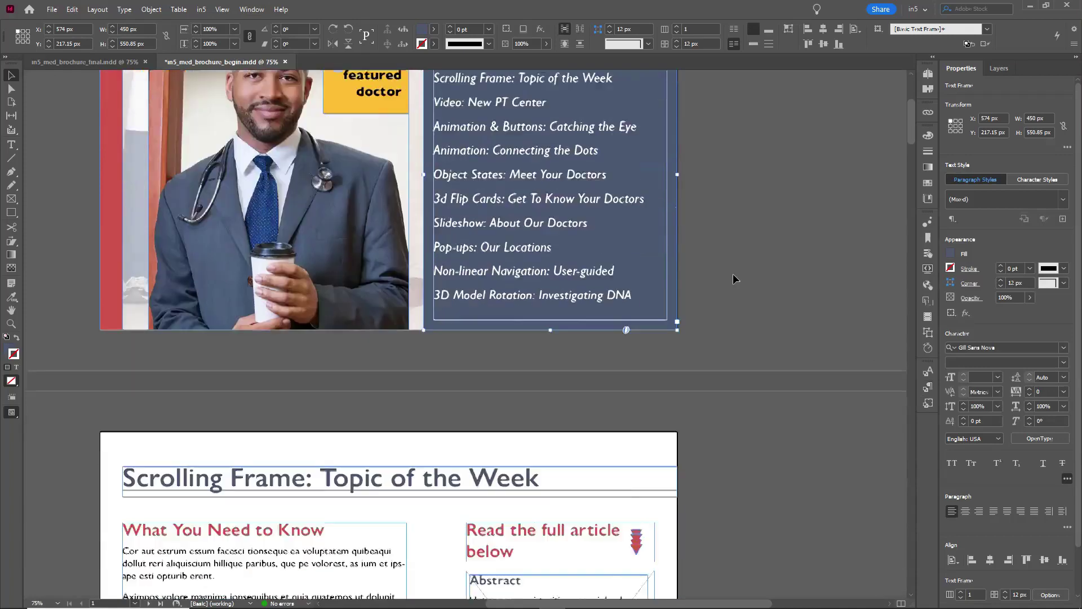
scroll(733, 280, "down", 1)
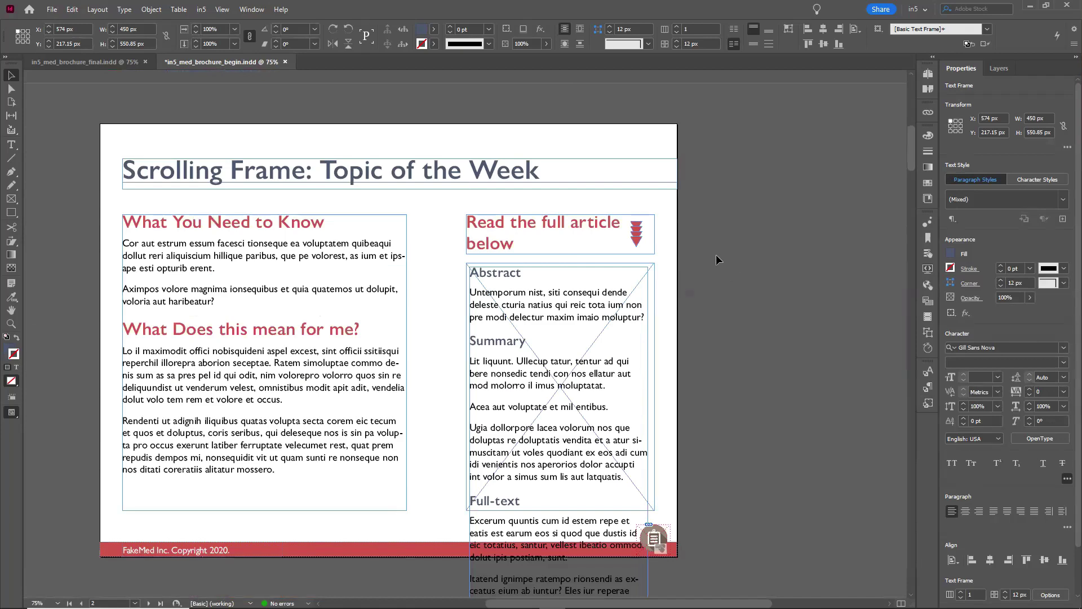
scroll(544, 351, "down", 1)
left_click(550, 356)
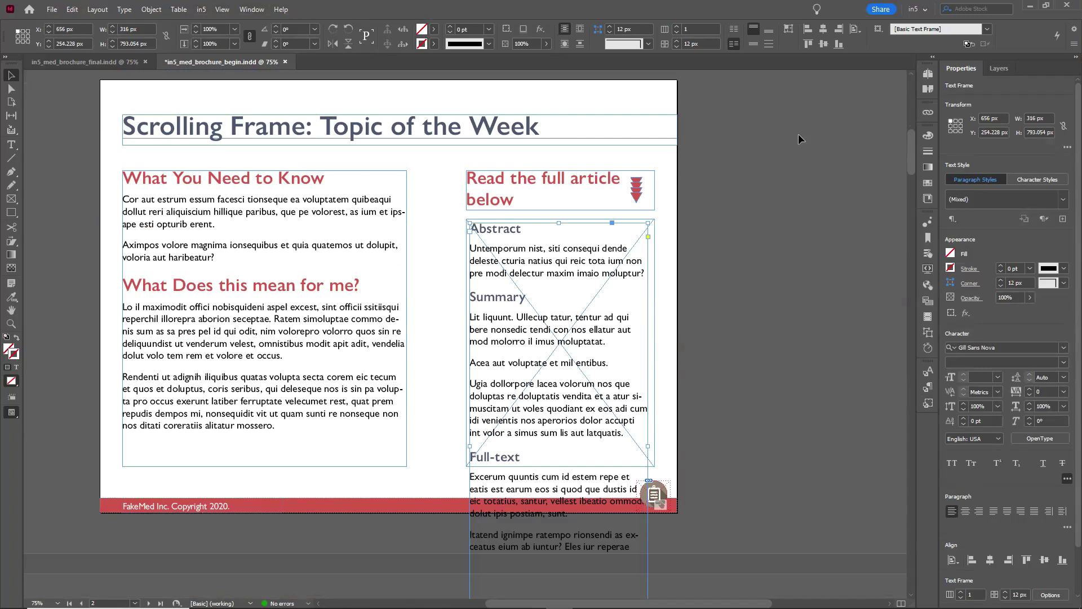
left_click(201, 9)
mouse_move(282, 66)
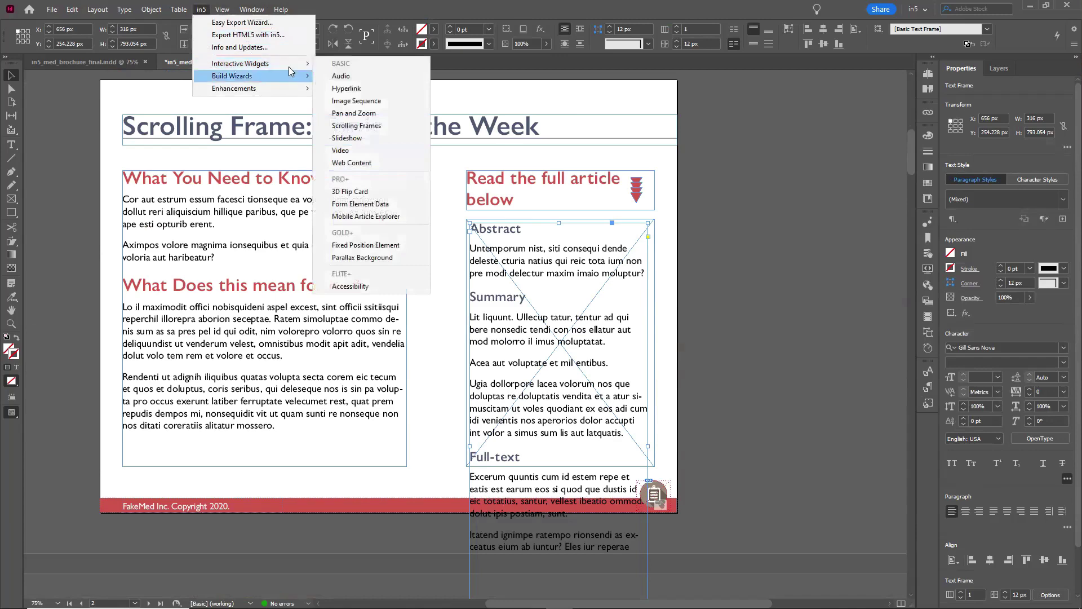
left_click(755, 170)
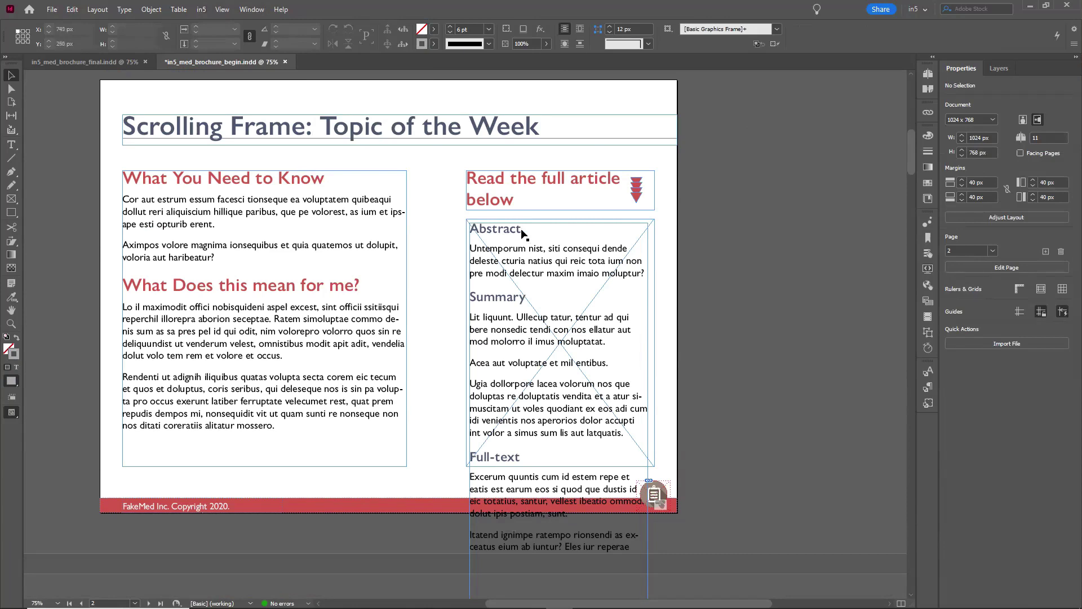
Cut the long article text frame and paste it into the empty container frame under Read the full article below.
left_click(522, 261)
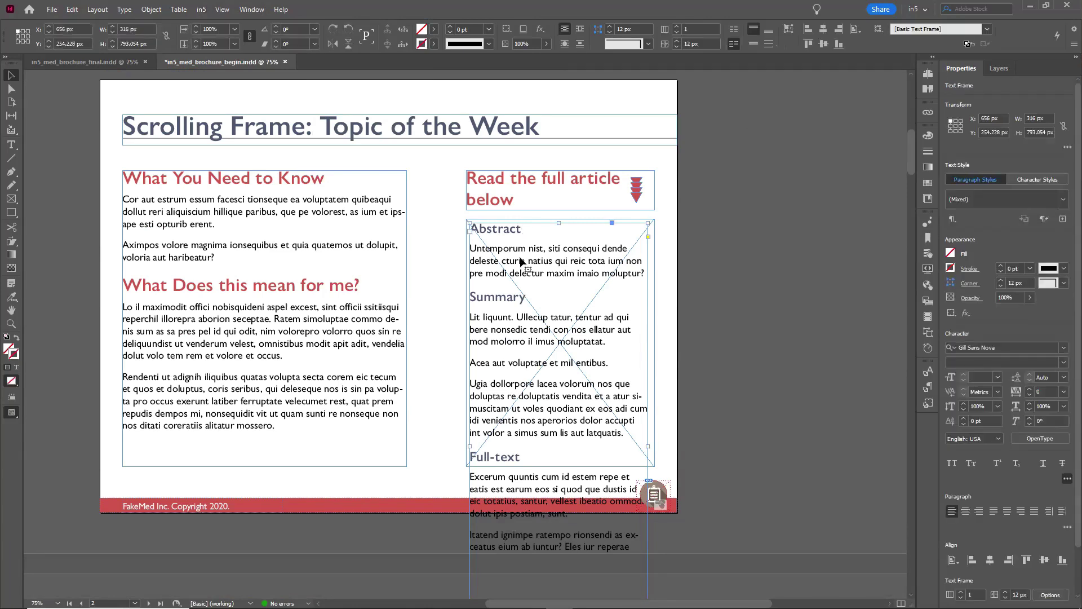
left_click(74, 9)
left_click(527, 163)
key("ctrl+x")
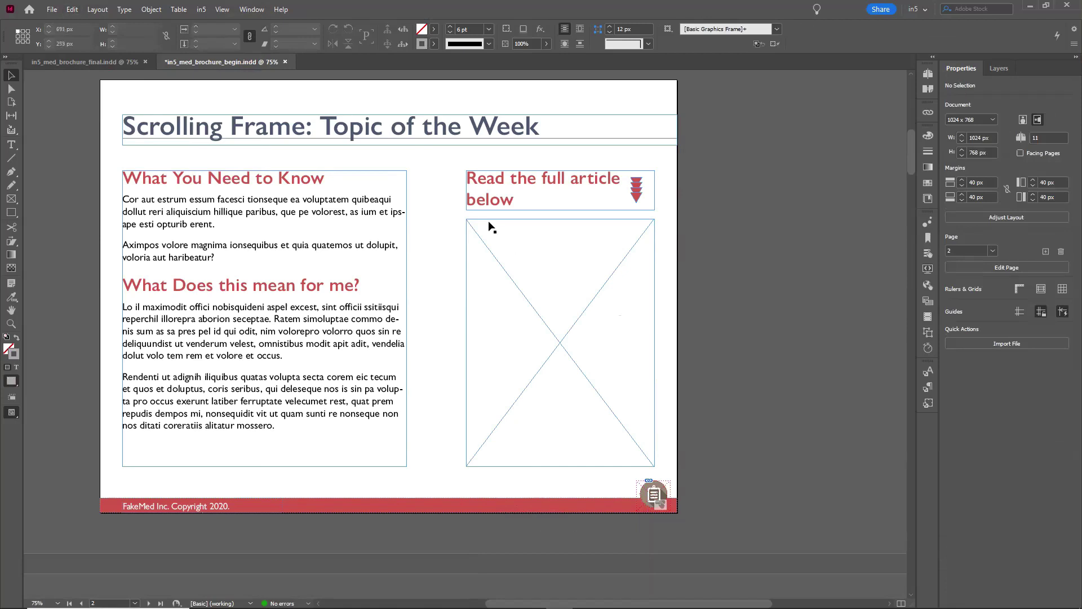
left_click(488, 224)
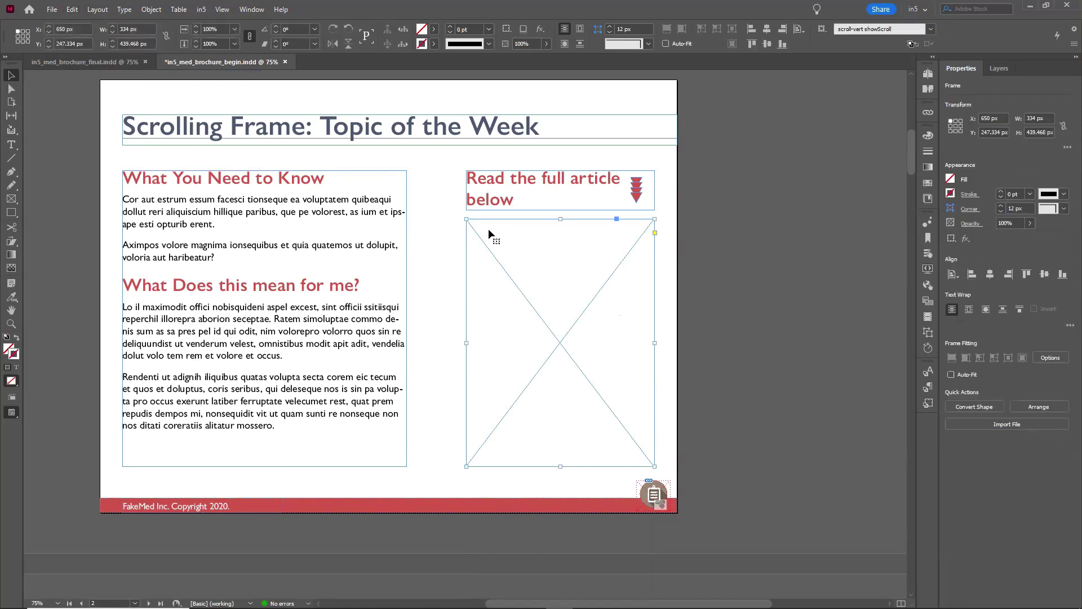
right_click(506, 249)
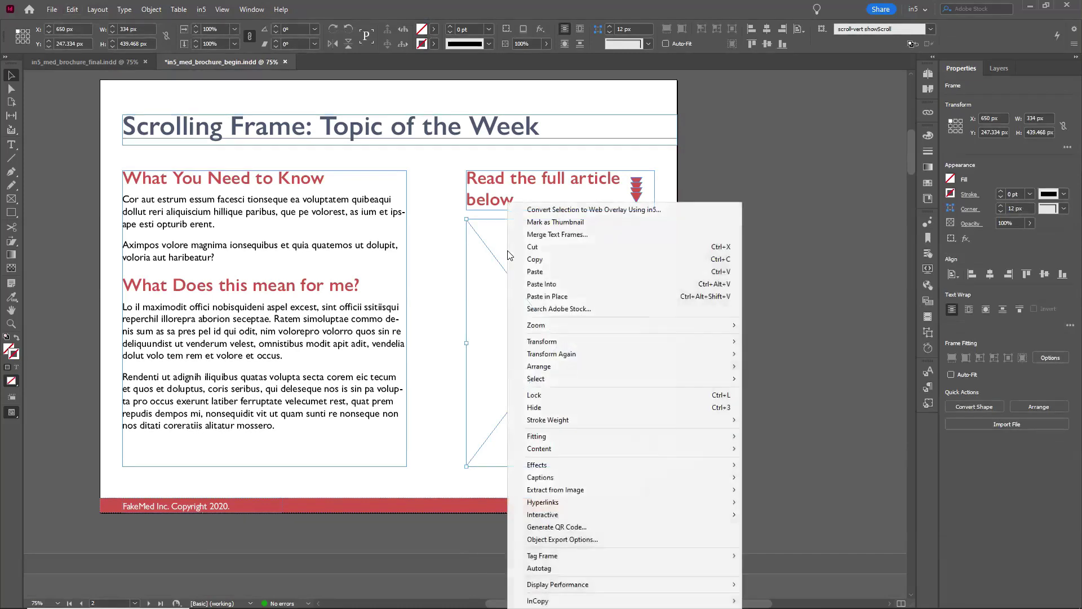
left_click(547, 285)
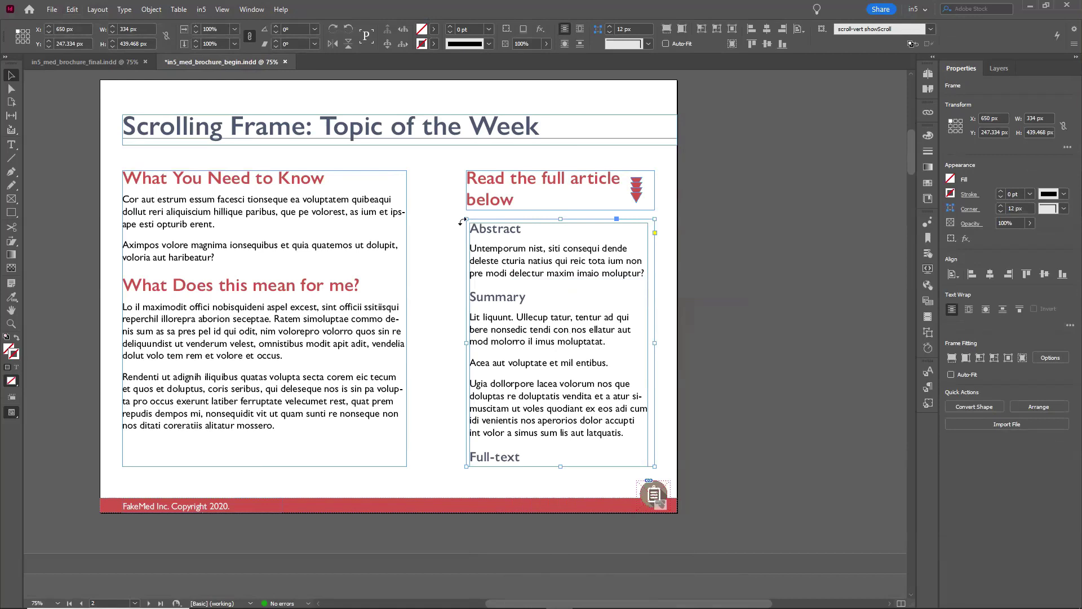
left_click(699, 320)
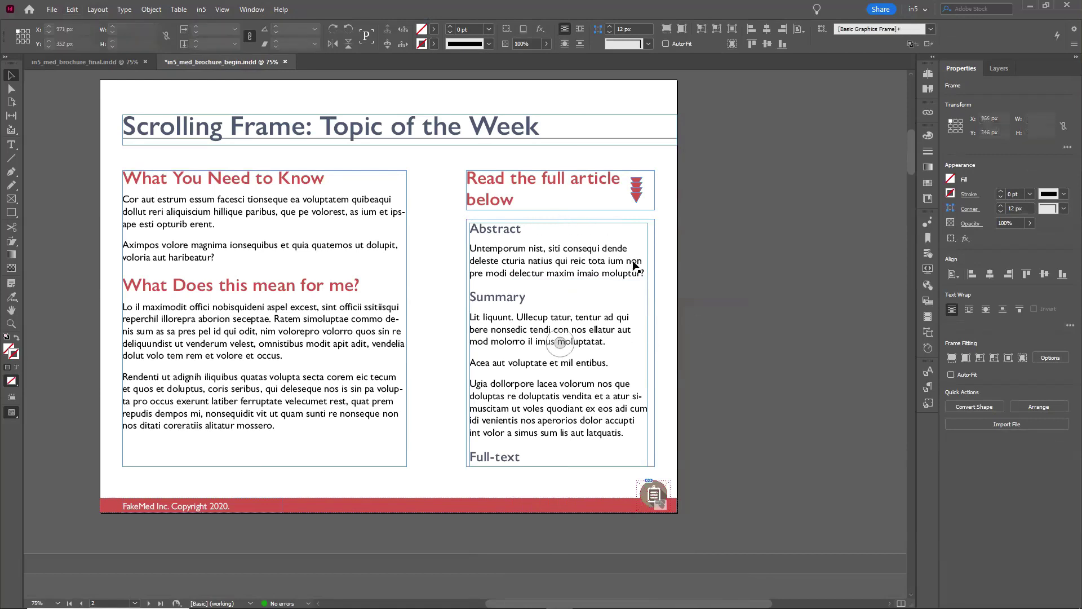
Select the article's container frame and check its scroll direction and indicator settings in in5's Scrolling Frames widget.
left_click(654, 265)
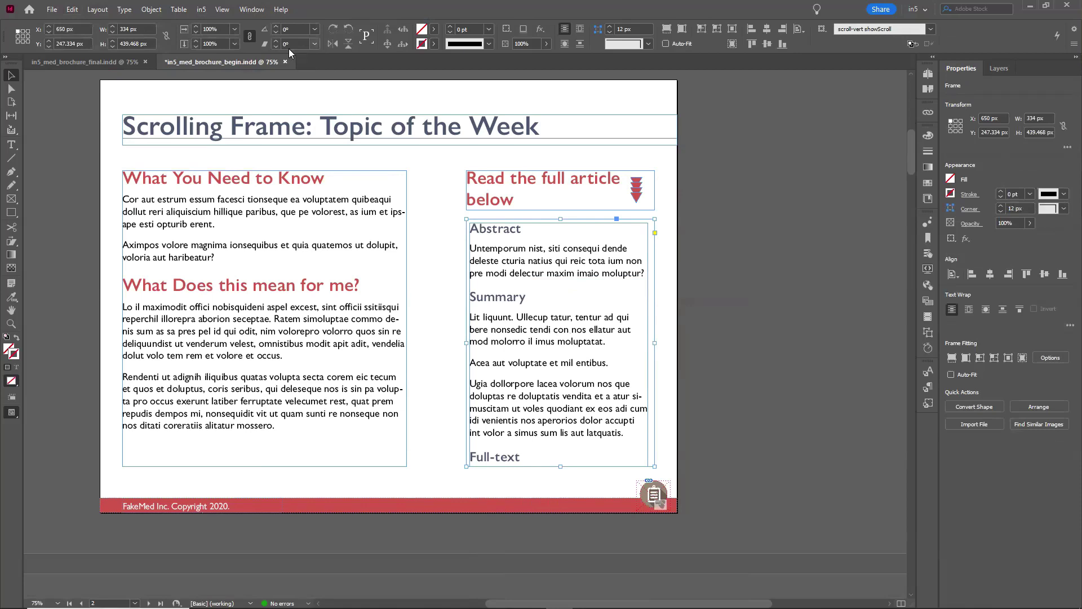
left_click(200, 11)
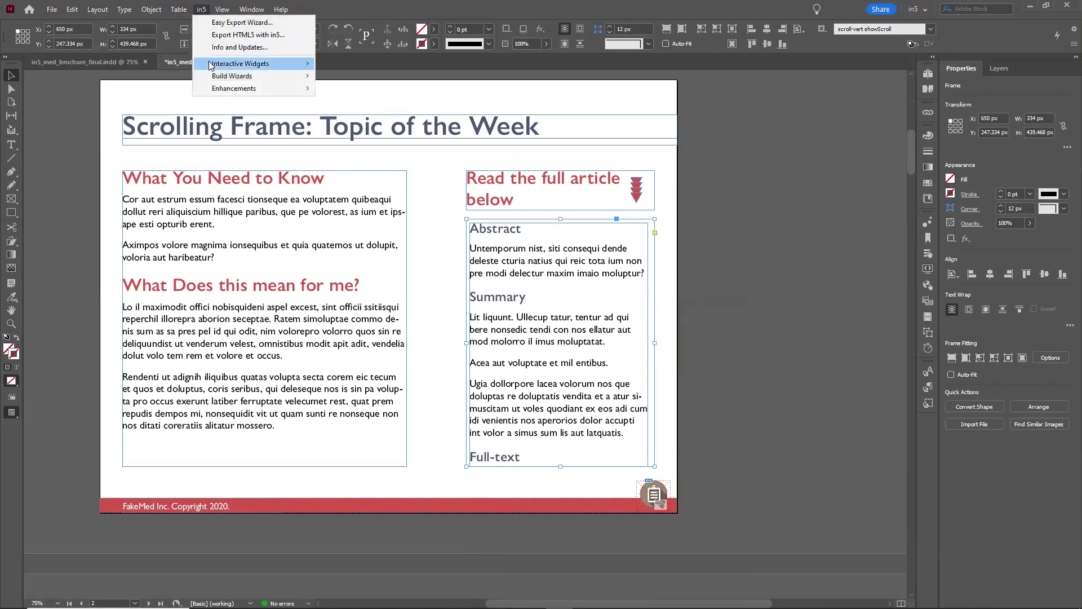
mouse_move(213, 64)
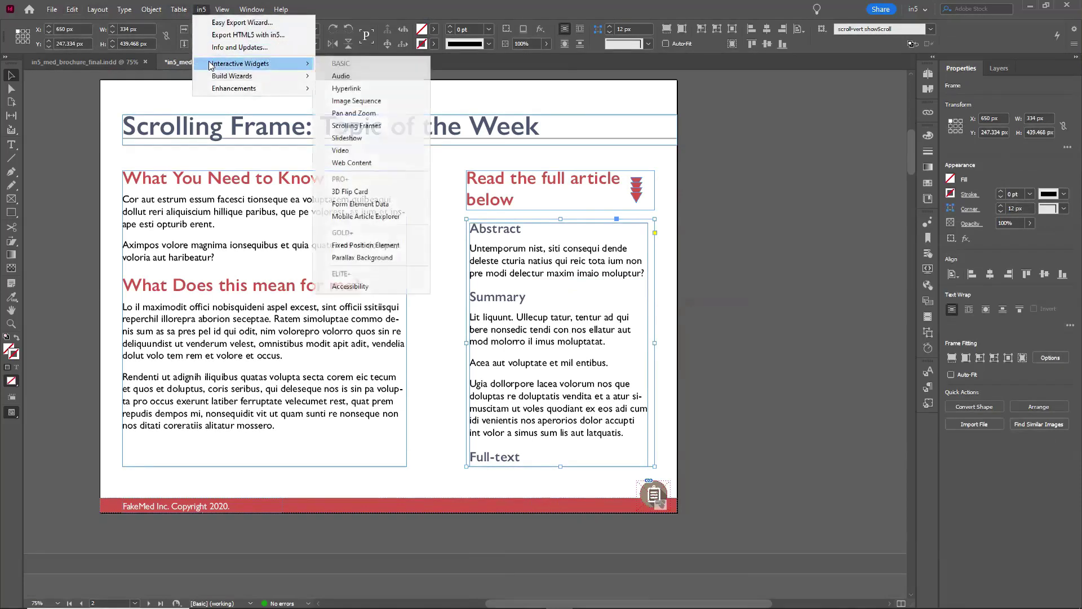
left_click(364, 126)
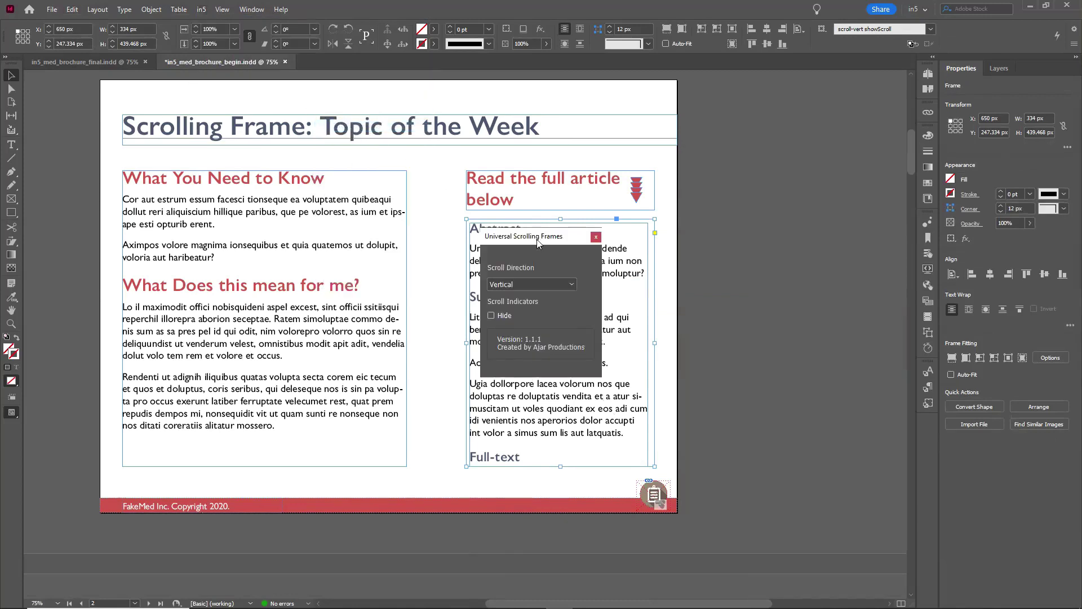
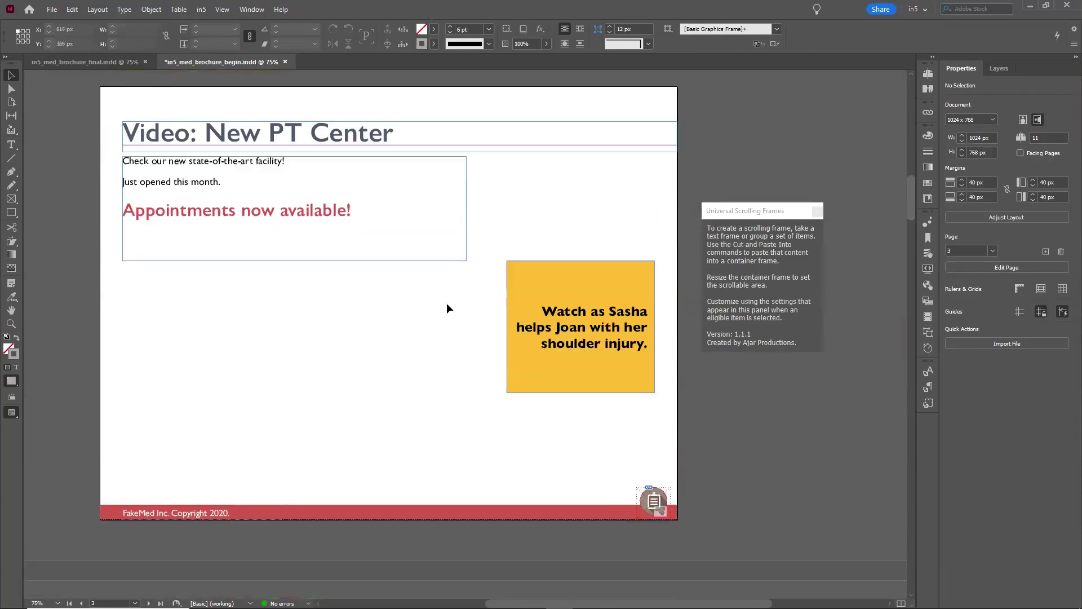
Place the Physical-therapist-works-with-senior-female-client MP4 video on page 3, beneath the Appointments now available! text frame and aligned with its left edge.
left_click(52, 10)
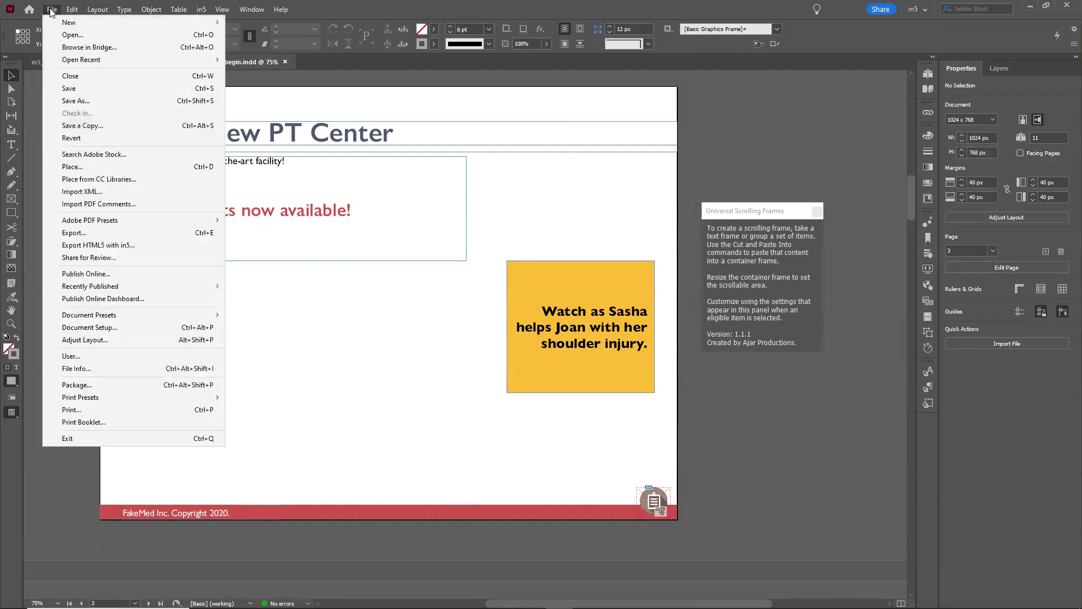
left_click(72, 167)
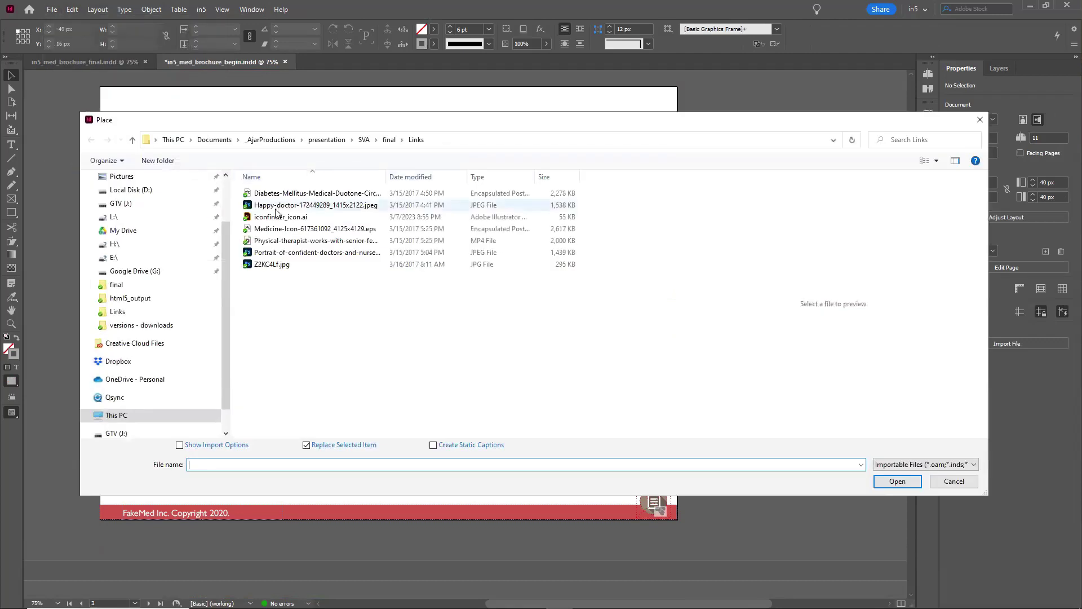
left_click(316, 241)
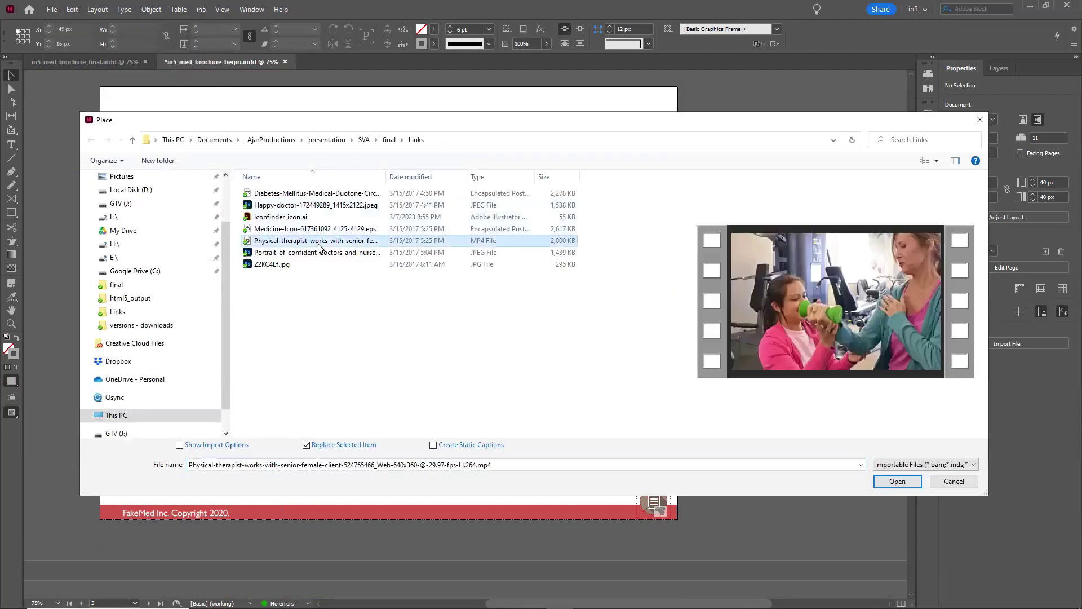
left_click(898, 482)
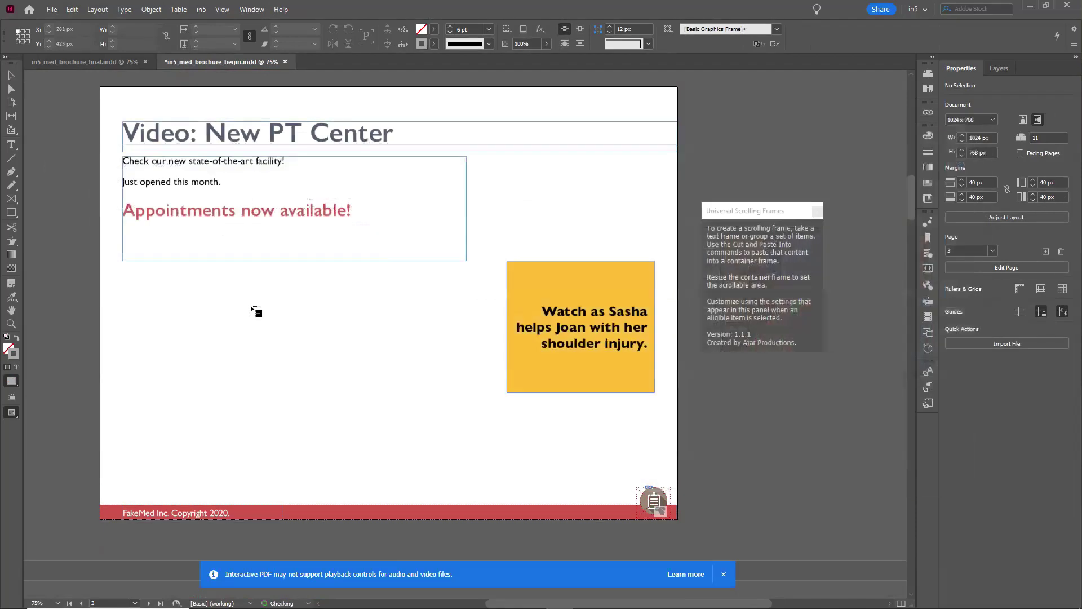
left_click(122, 260)
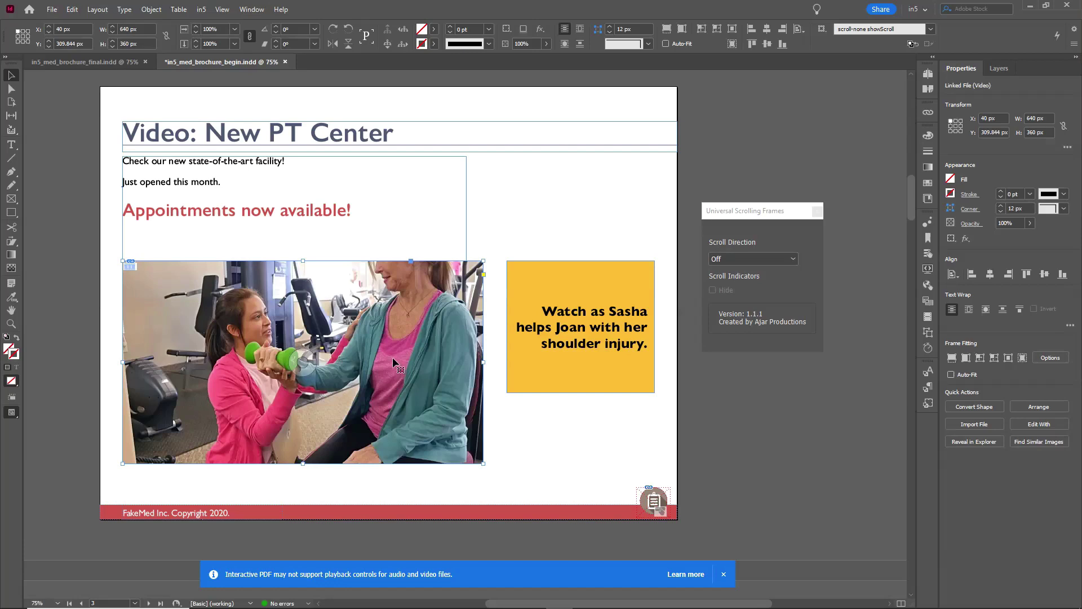
In the placed video's in5 settings, set the controller skin to Big Play Button, no controller, and review the end action options.
left_click(200, 10)
mouse_move(259, 64)
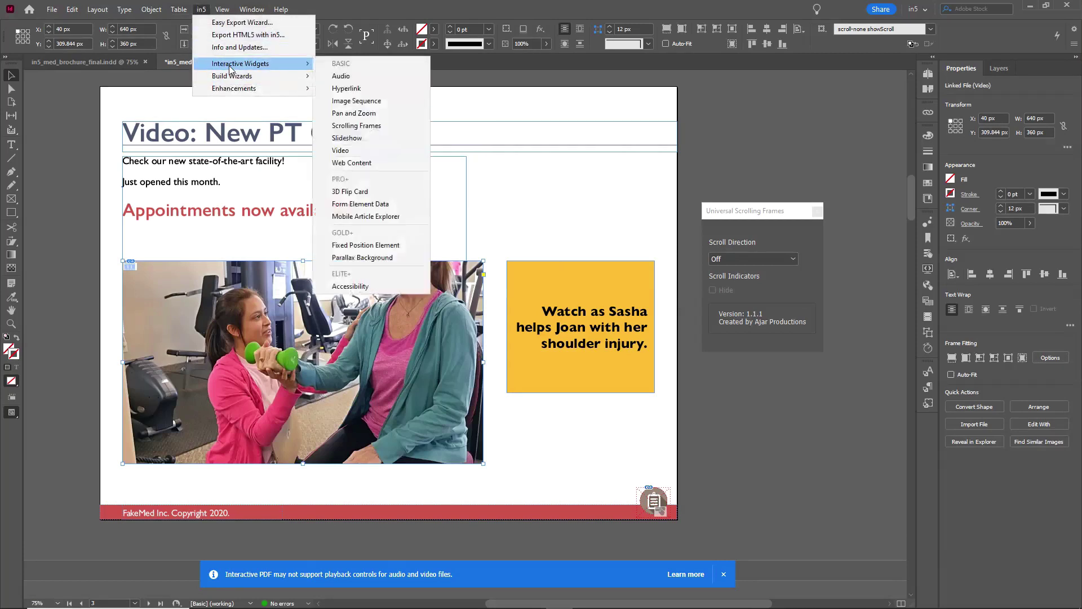
left_click(350, 150)
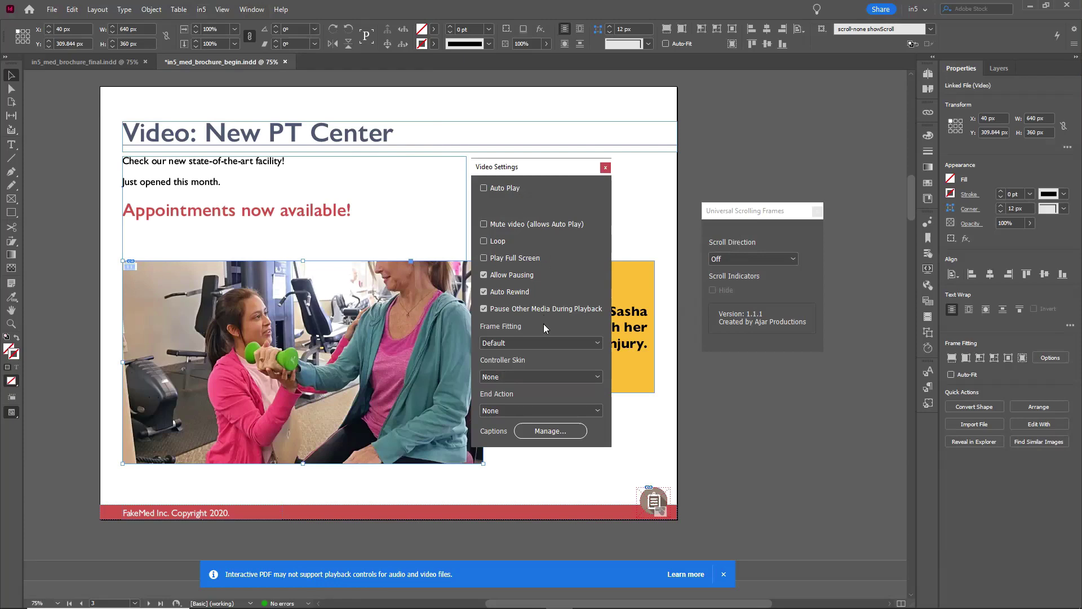
left_click(518, 381)
left_click(528, 400)
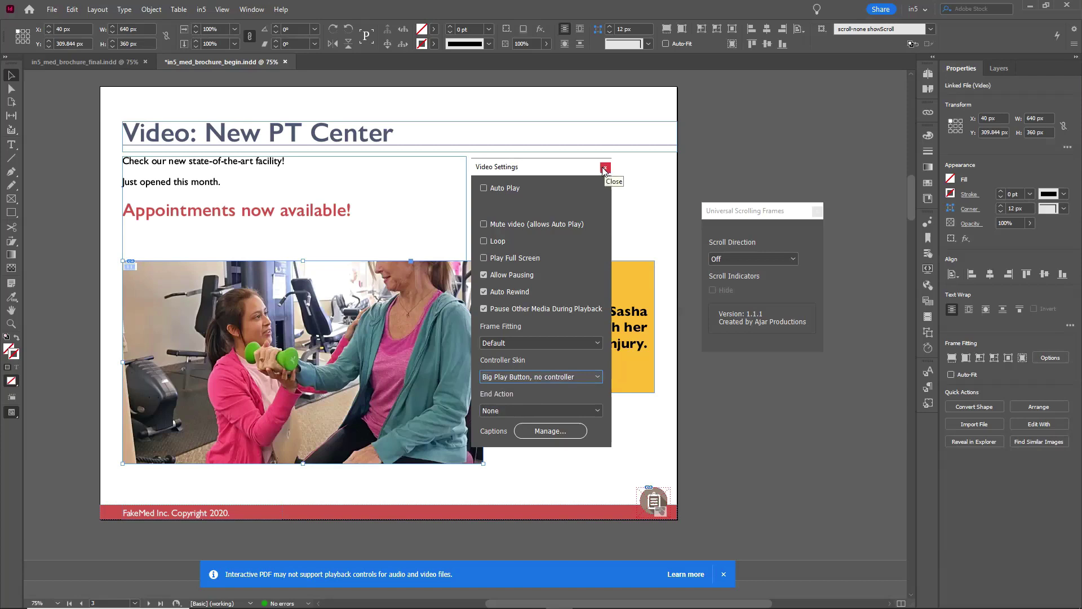
left_click(519, 411)
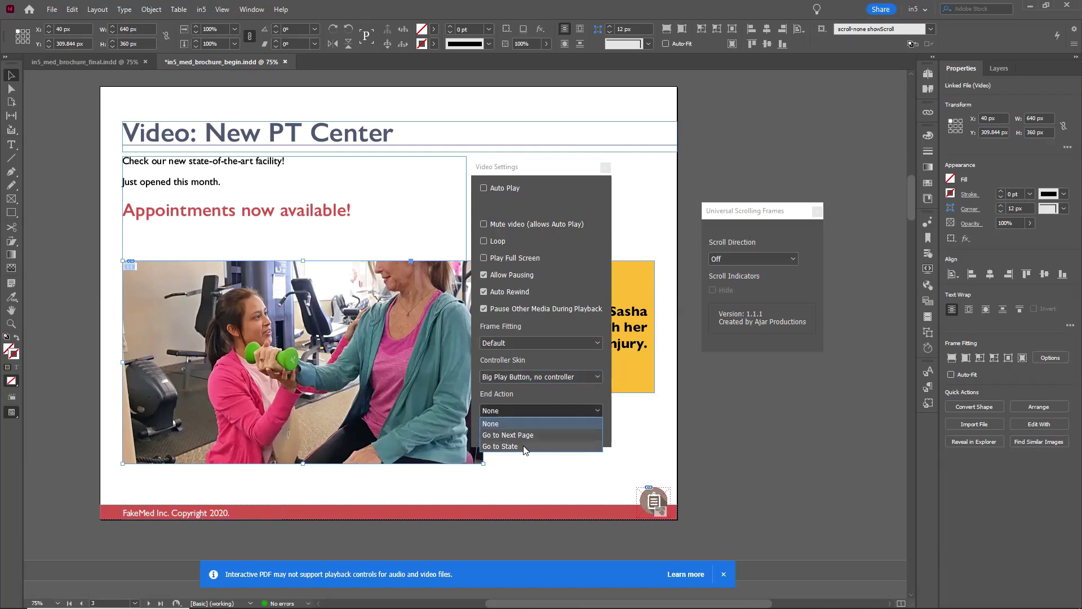
left_click(529, 393)
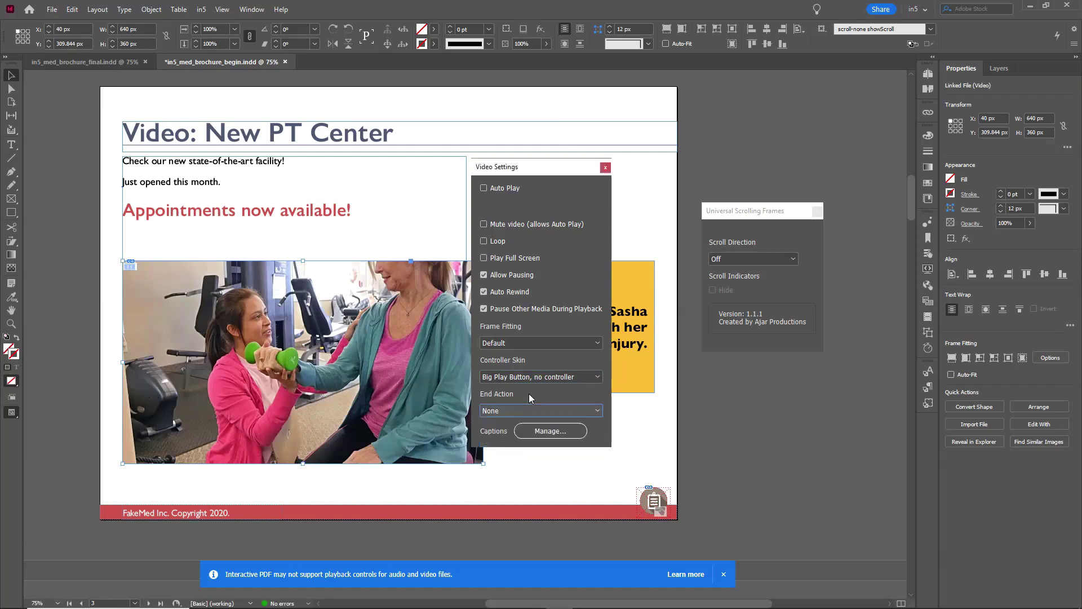
left_click(606, 168)
Apply the Fade In animation preset to the three green check marks on the page 4 clipboard.
scroll(518, 238, "down", 3)
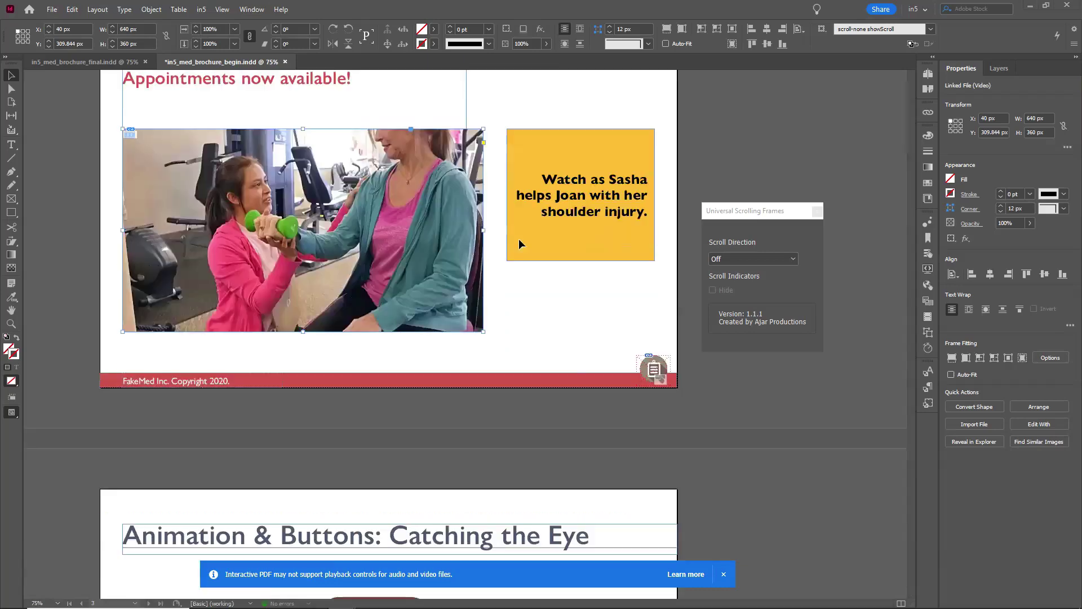
scroll(518, 239, "down", 8)
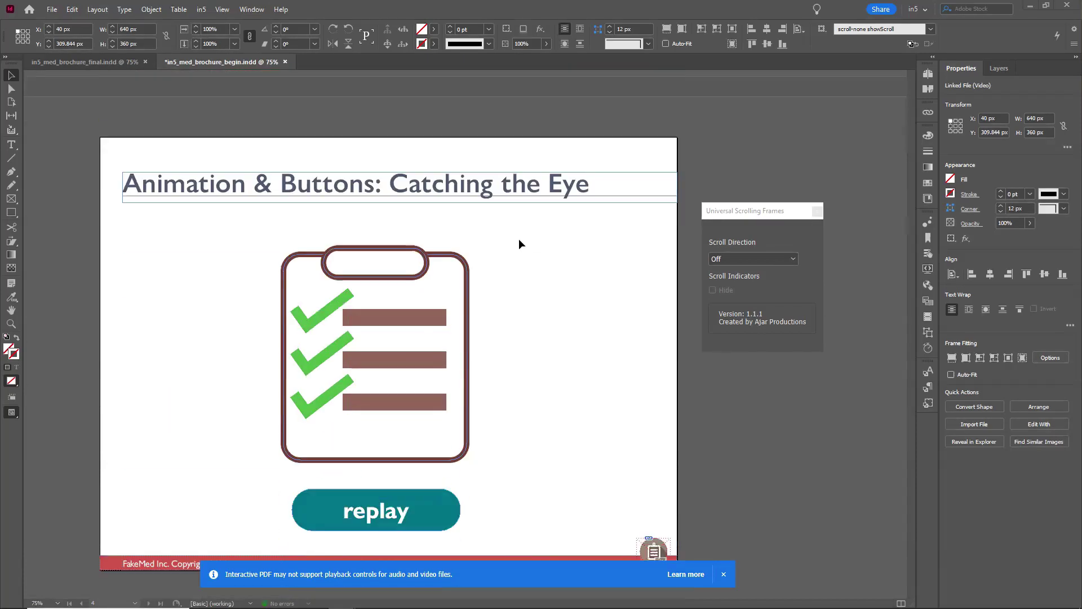
scroll(518, 243, "down", 1)
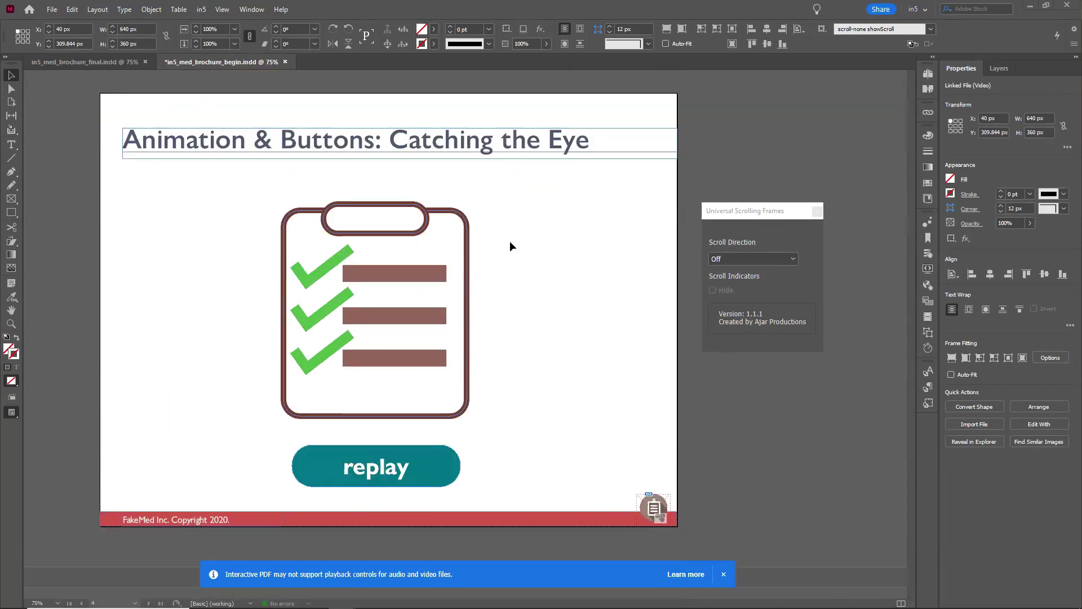
left_click(311, 279)
left_click(312, 321, "shift")
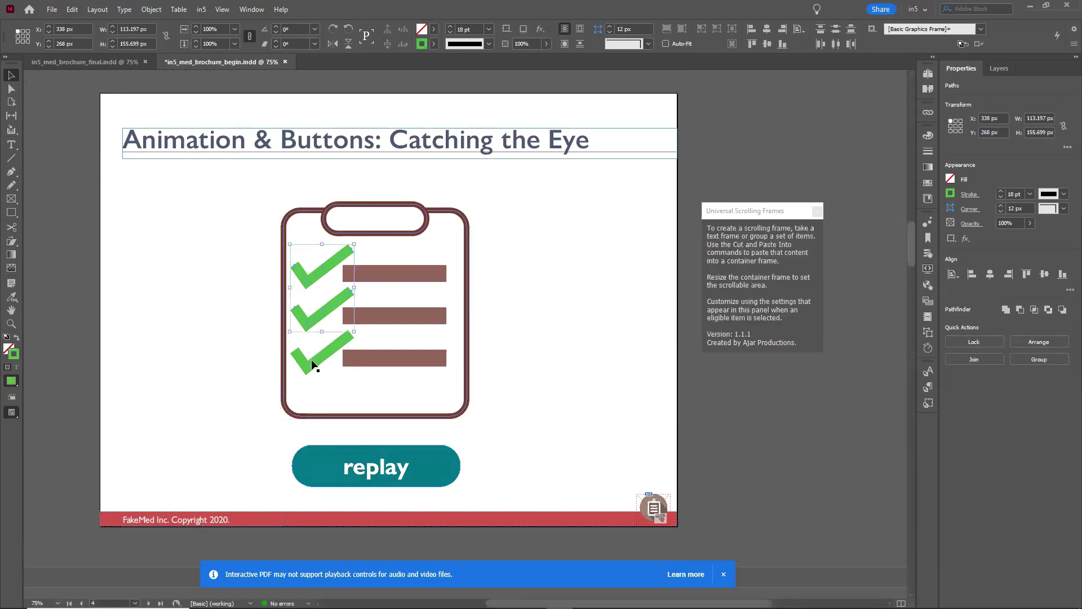
left_click(314, 365, "shift")
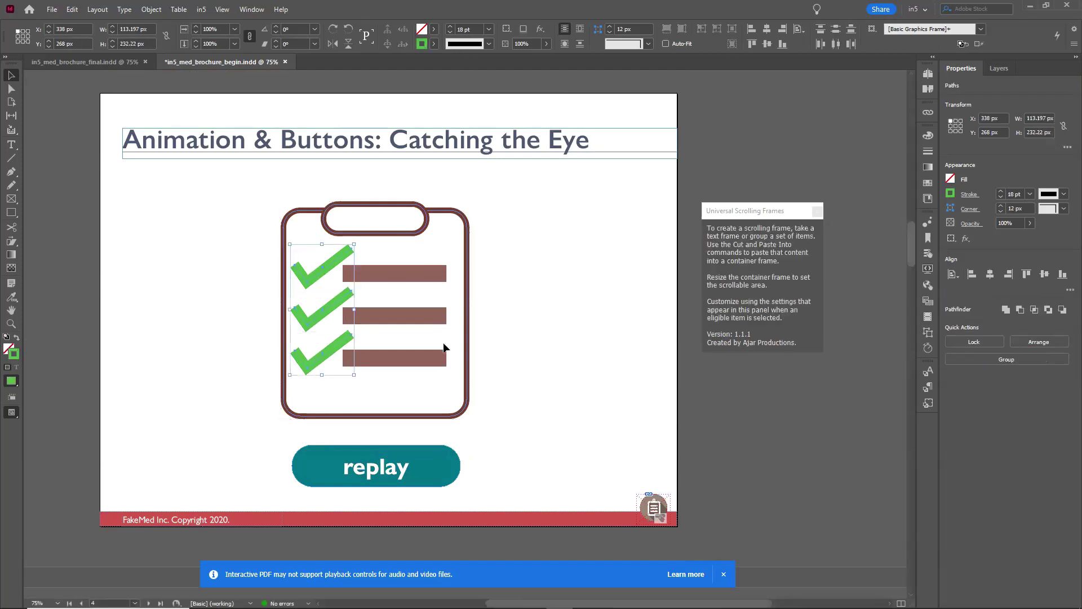
left_click(723, 574)
left_click(927, 221)
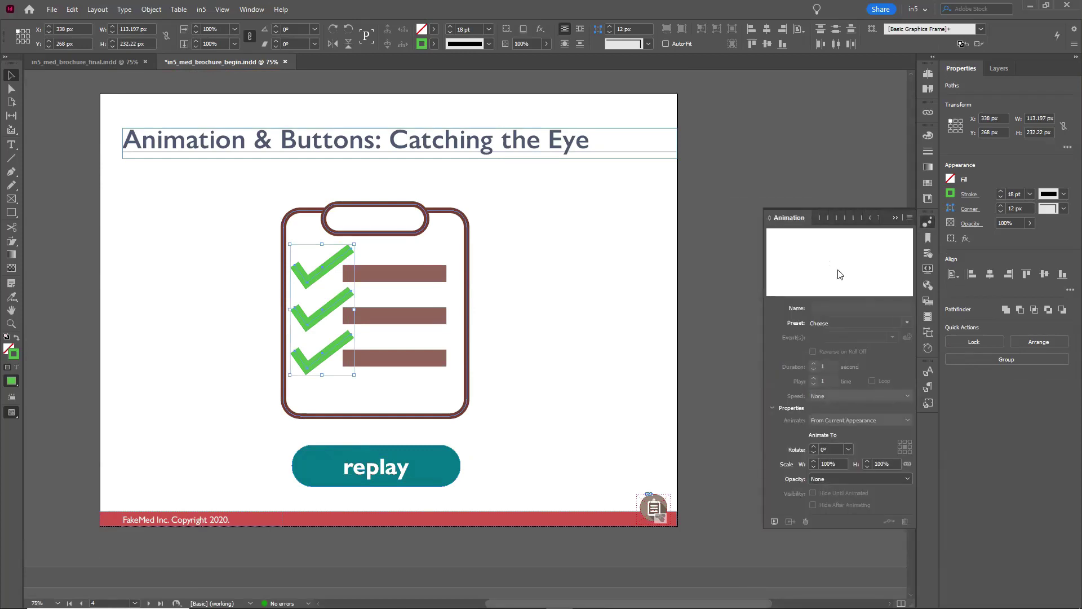
left_click(906, 322)
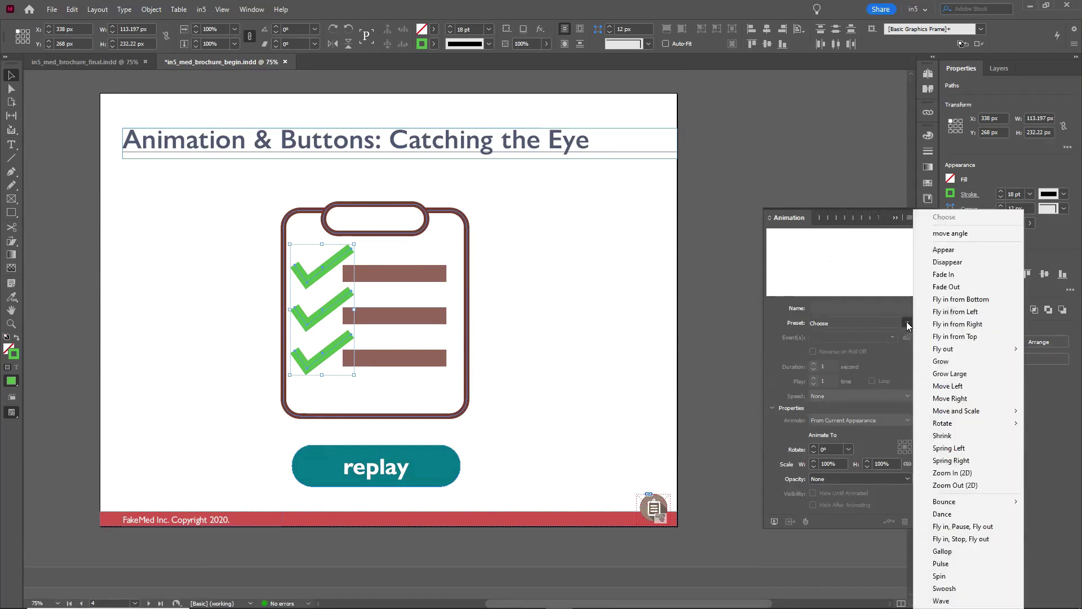
left_click(943, 274)
left_click(548, 299)
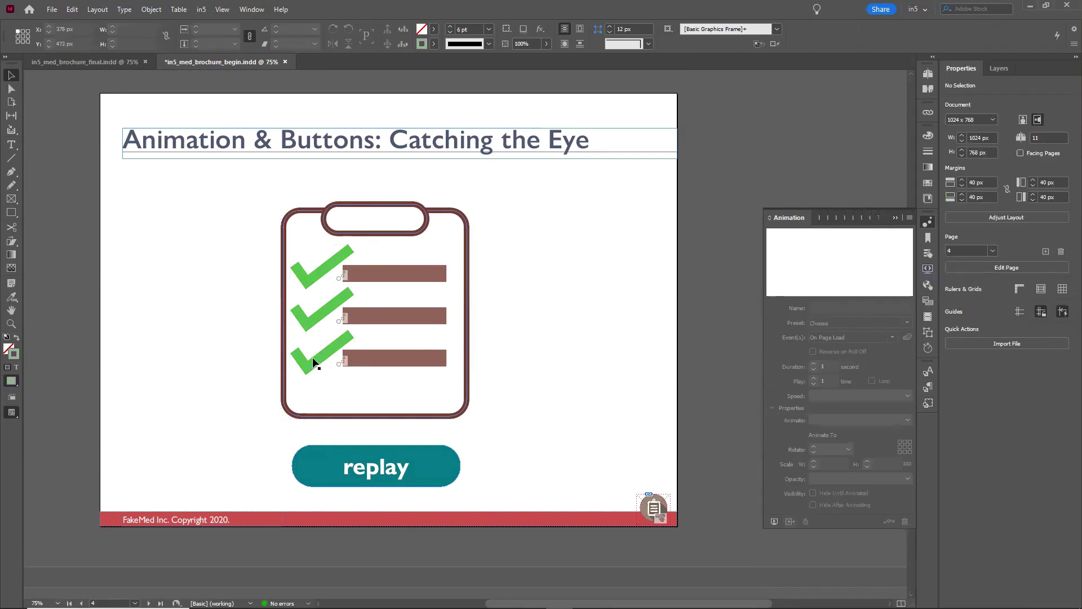
Check the animation settings of the three green check marks and open the button settings for the teal replay shape.
left_click(320, 275)
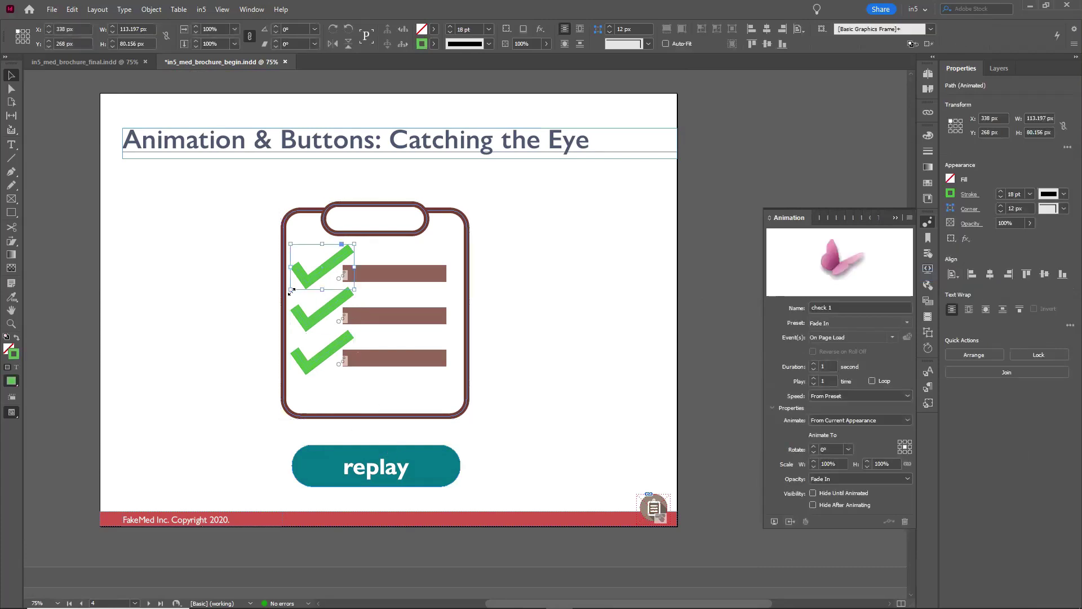
left_click(311, 316)
left_click(319, 361)
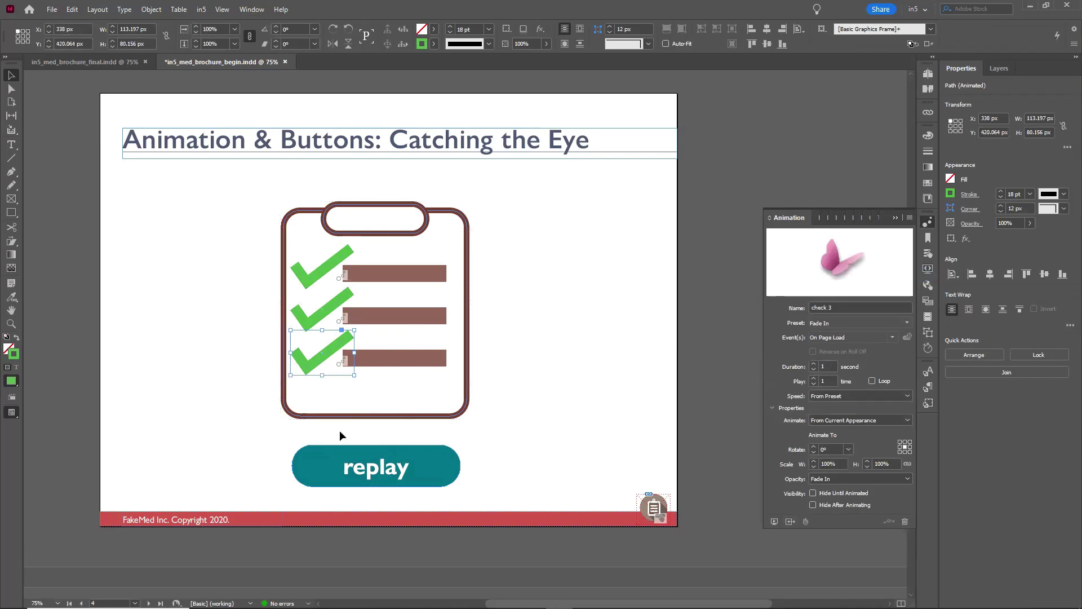
left_click(365, 473)
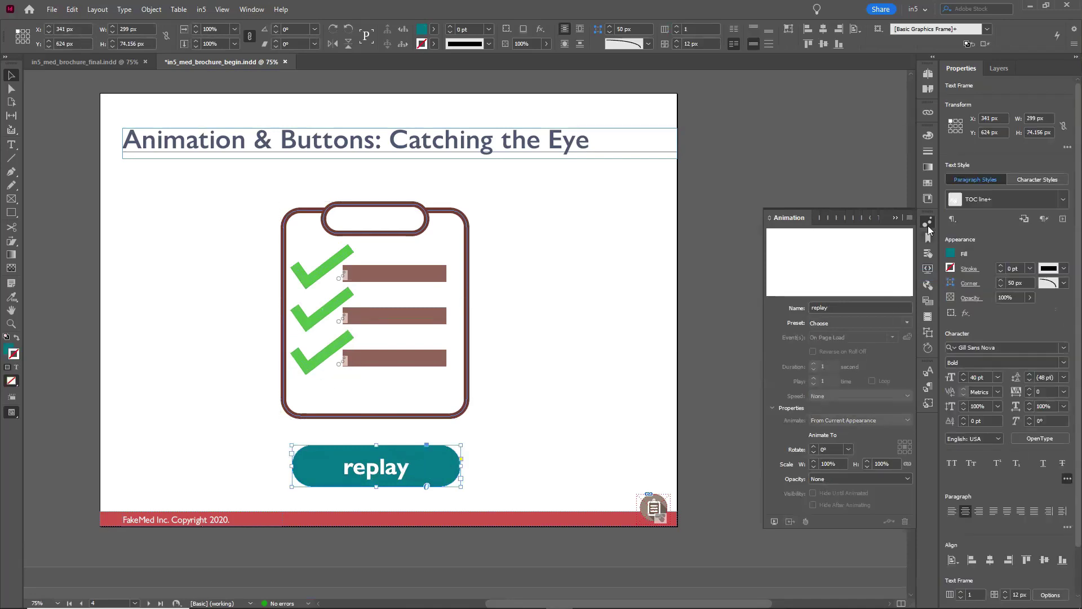
left_click(926, 255)
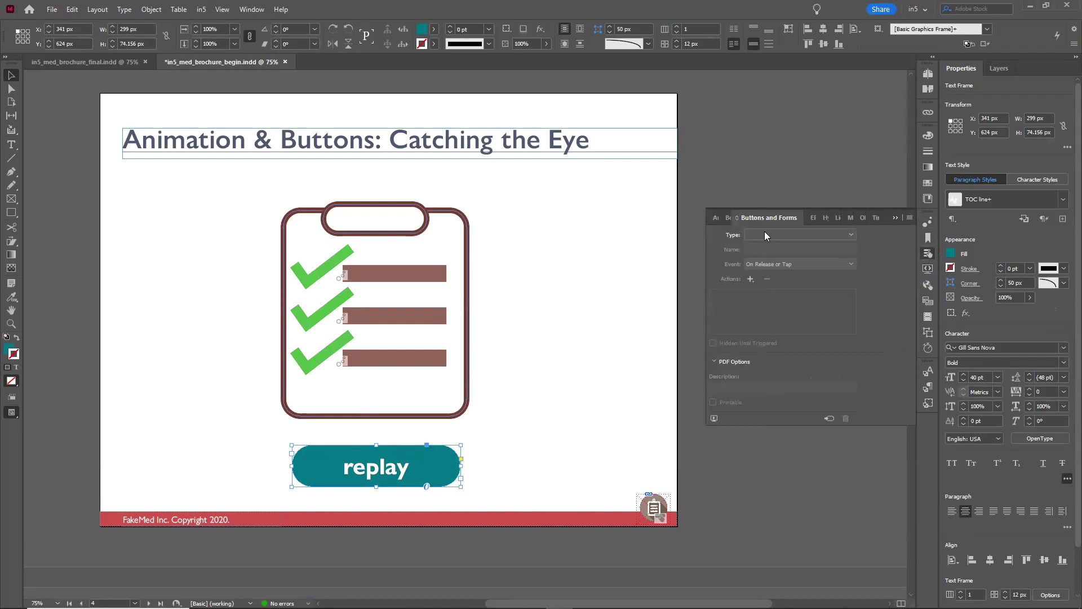
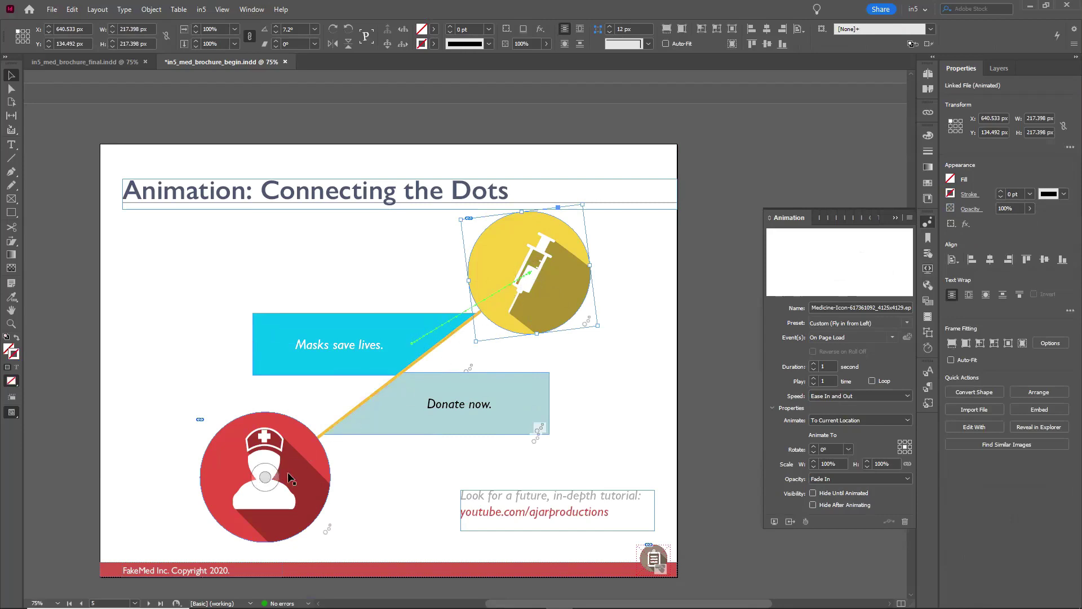
Inspect the animation settings of the red nurse icon on page 5, and clear the selection.
left_click(300, 461)
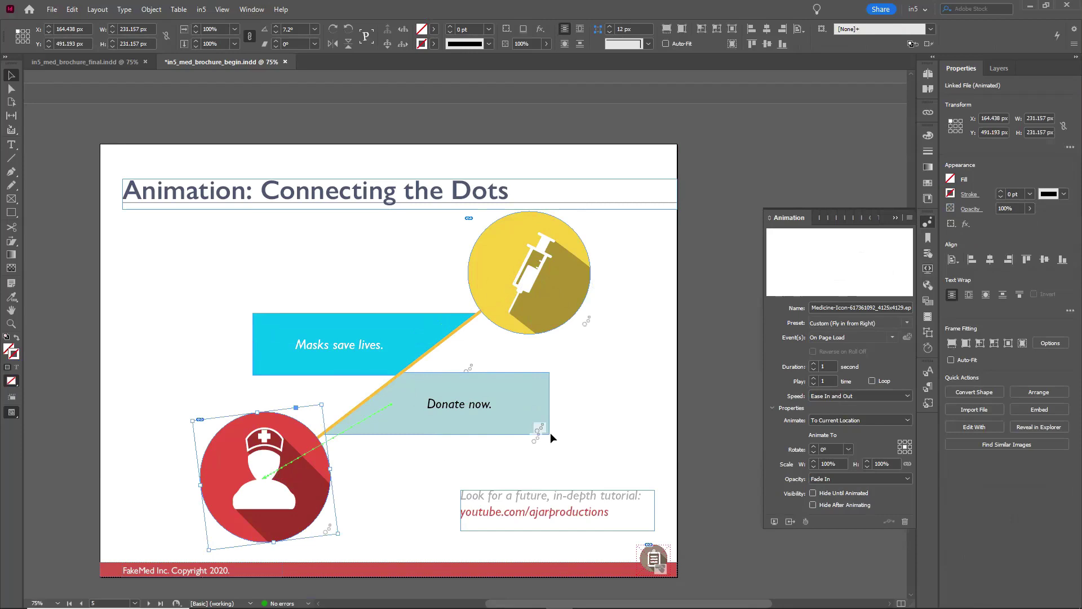
left_click(688, 346)
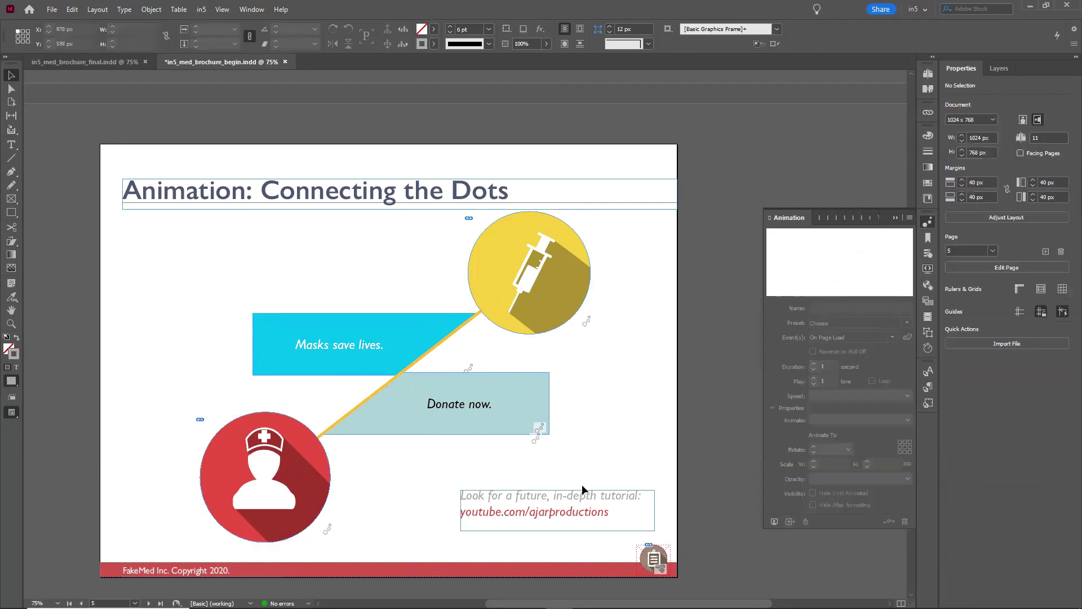
left_click(528, 515)
double_click(530, 509)
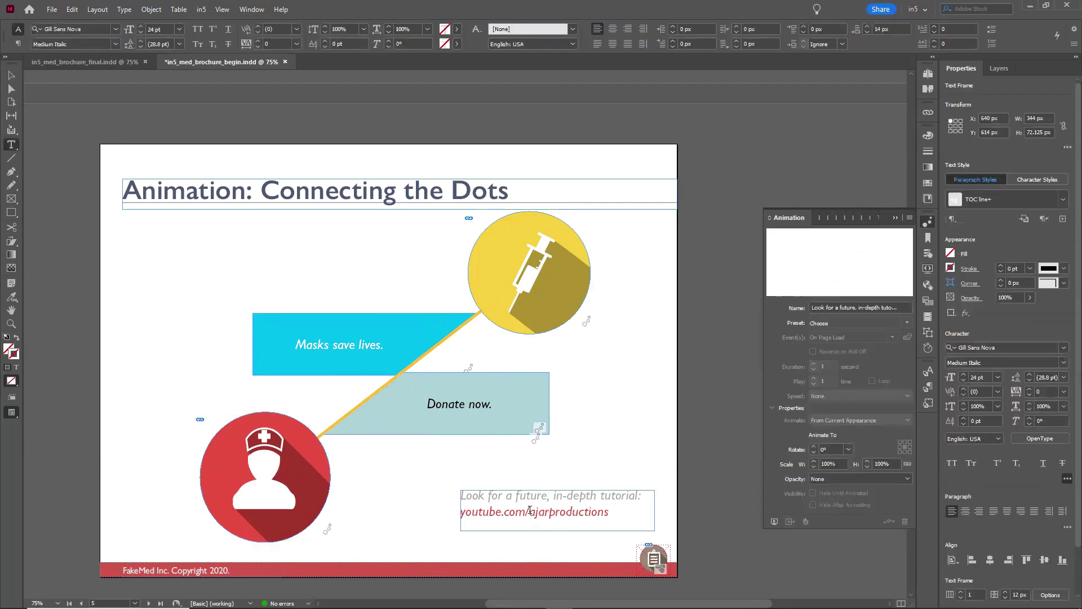
triple_click(530, 509)
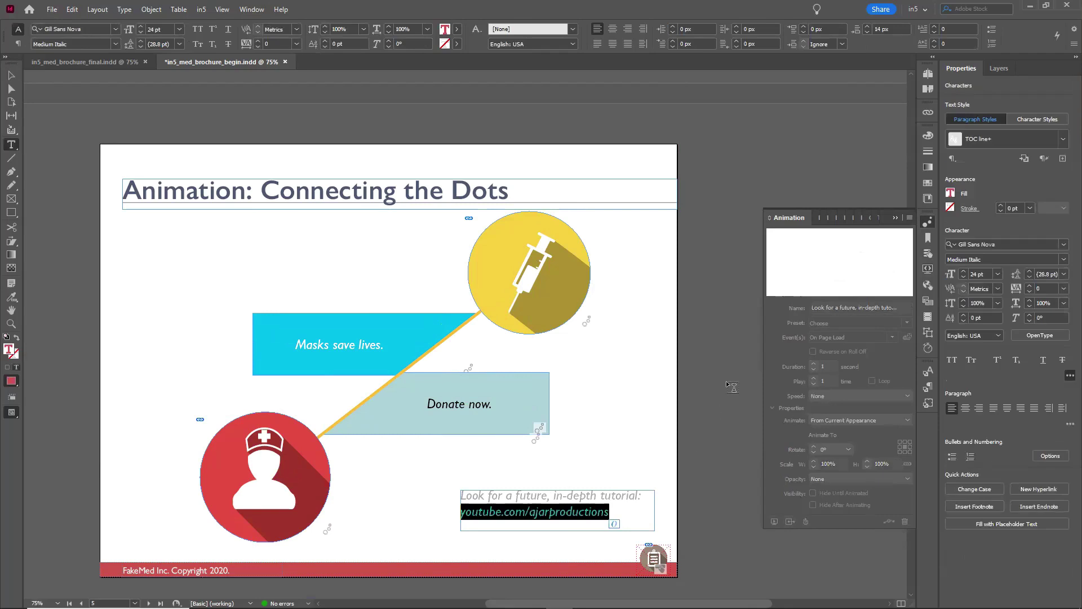
left_click(927, 286)
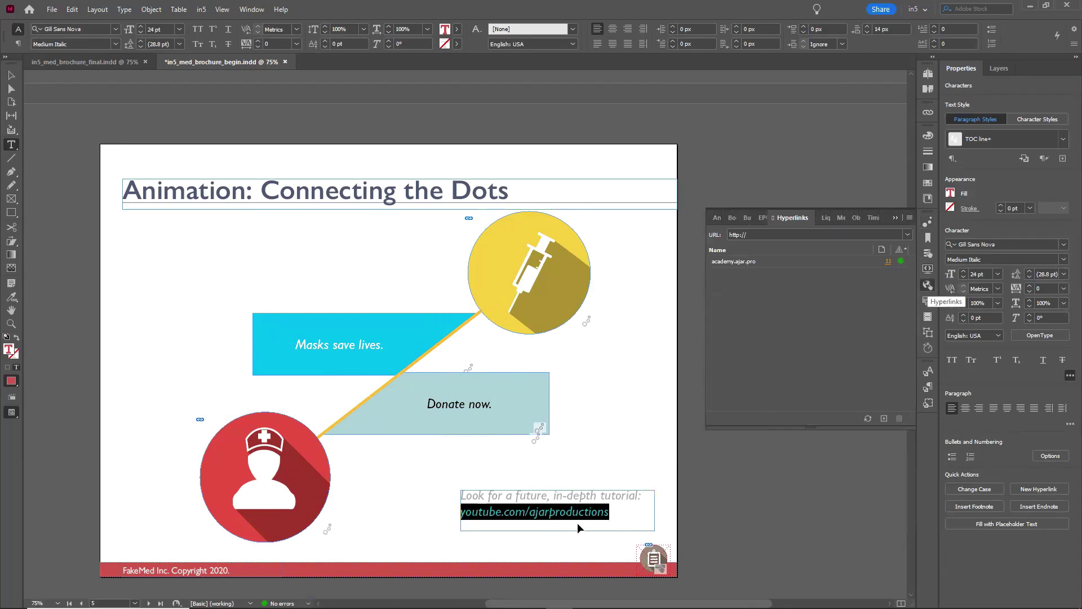
left_click(883, 418)
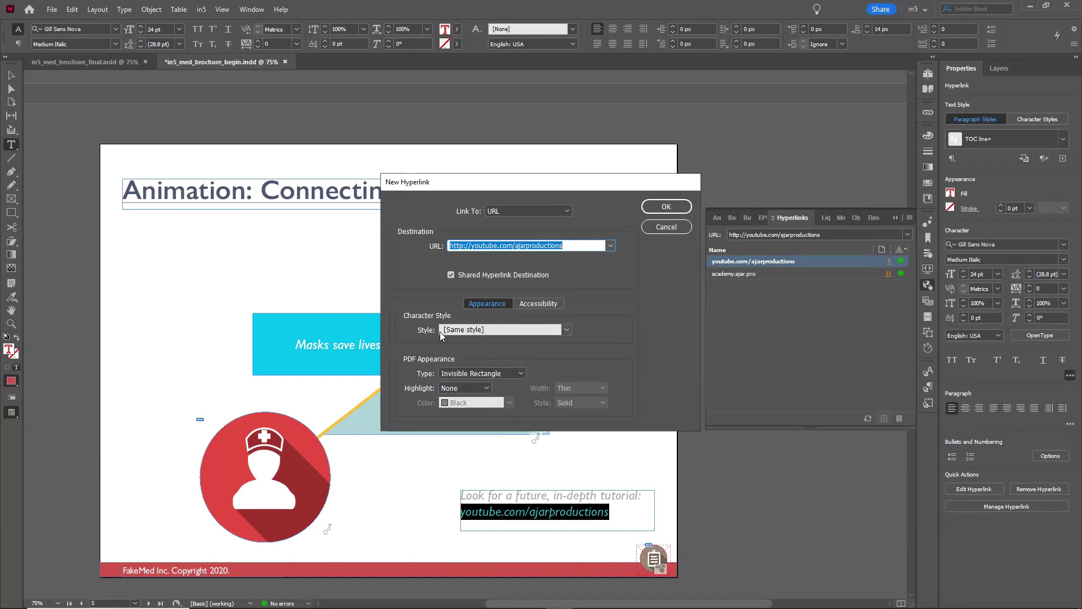
left_click(659, 202)
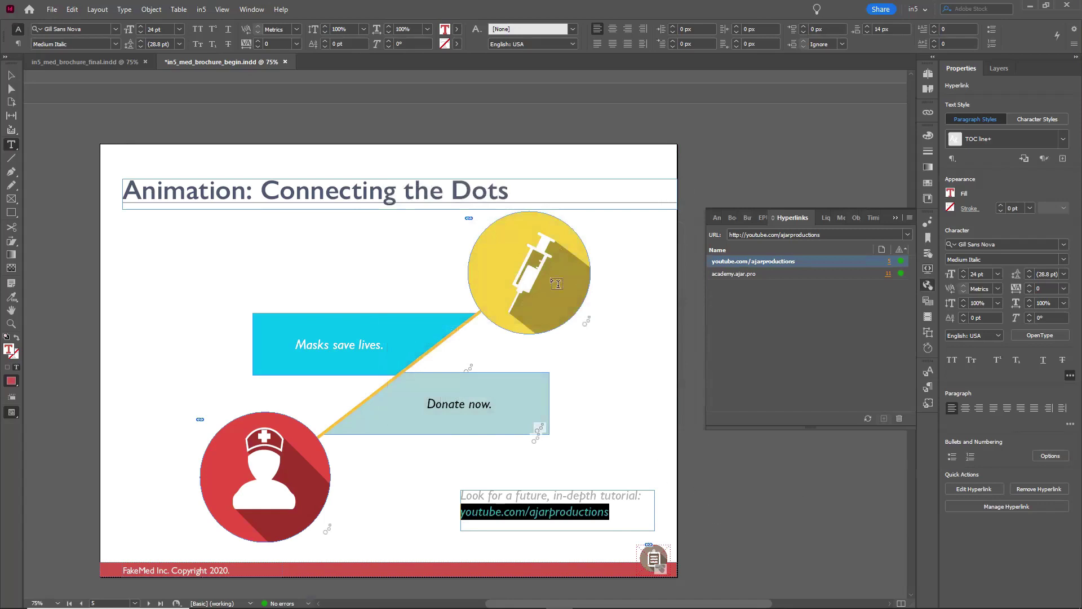
Go to page 6, Object States: Meet Your Doctors, deselect everything, and list the objects inside Layer 1.
scroll(339, 415, "down", 9)
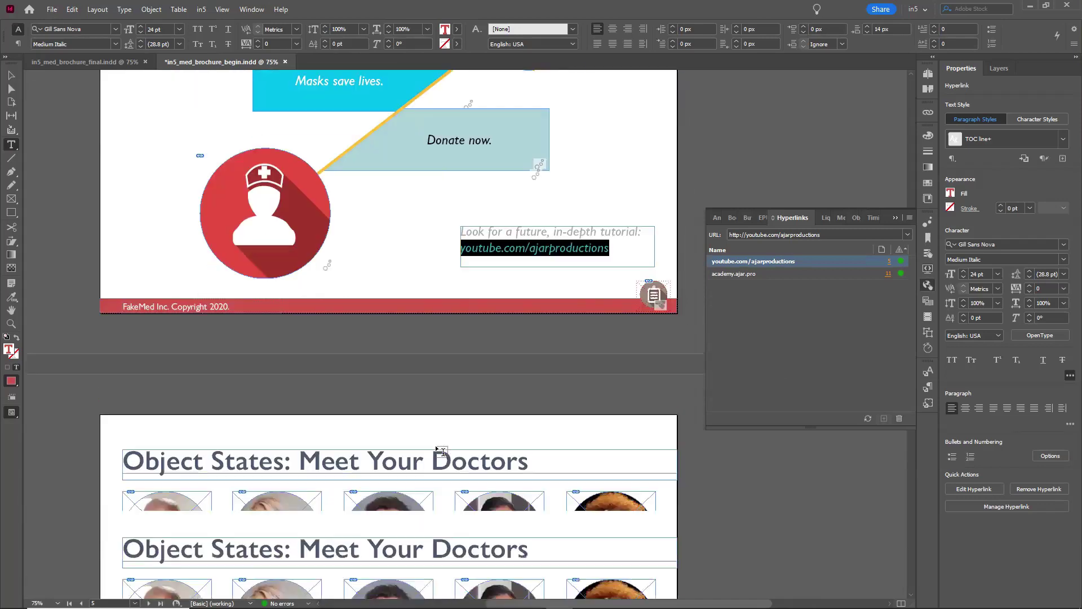
scroll(440, 446, "down", 3)
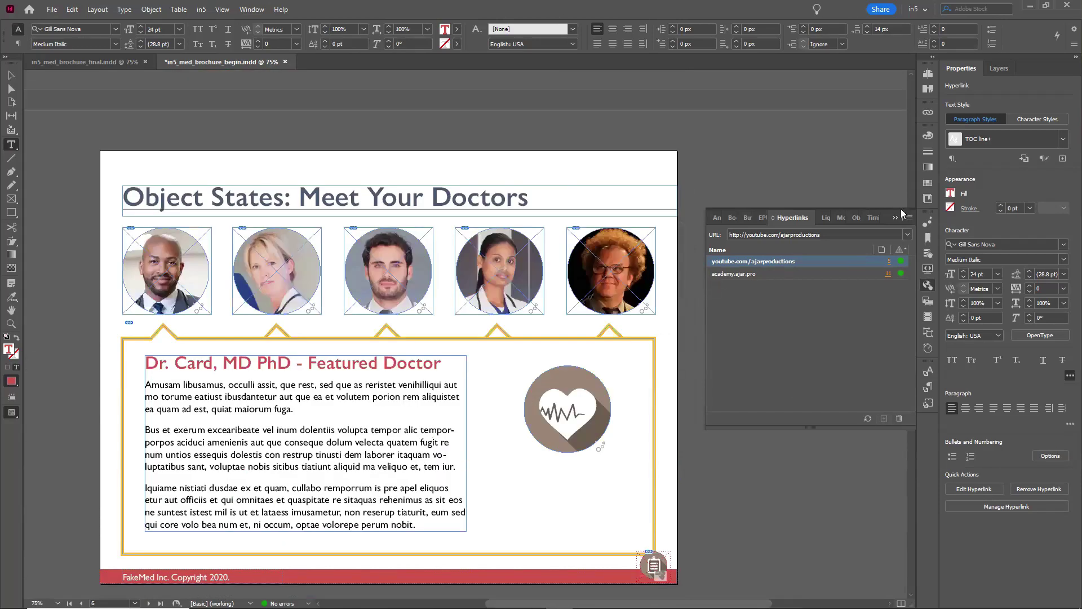
left_click(903, 212)
left_click(11, 75)
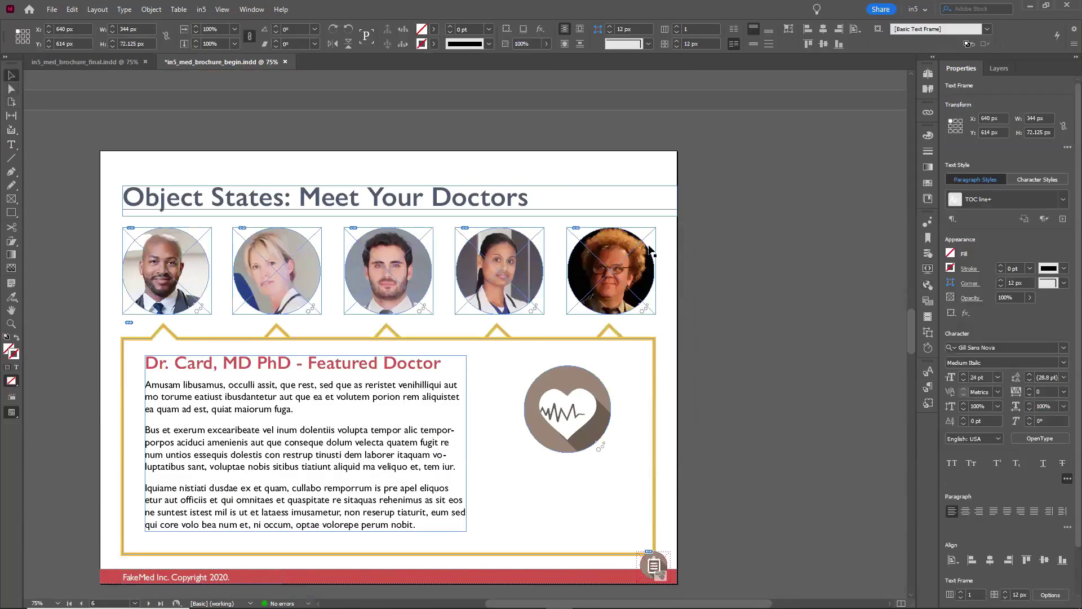
left_click(702, 261)
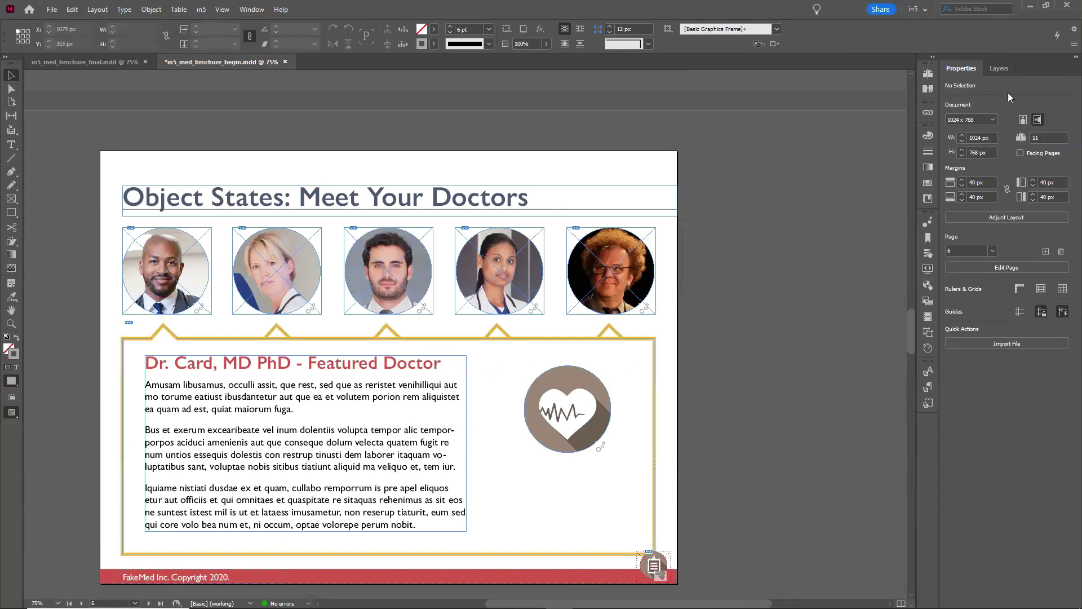
left_click(996, 70)
left_click(972, 97)
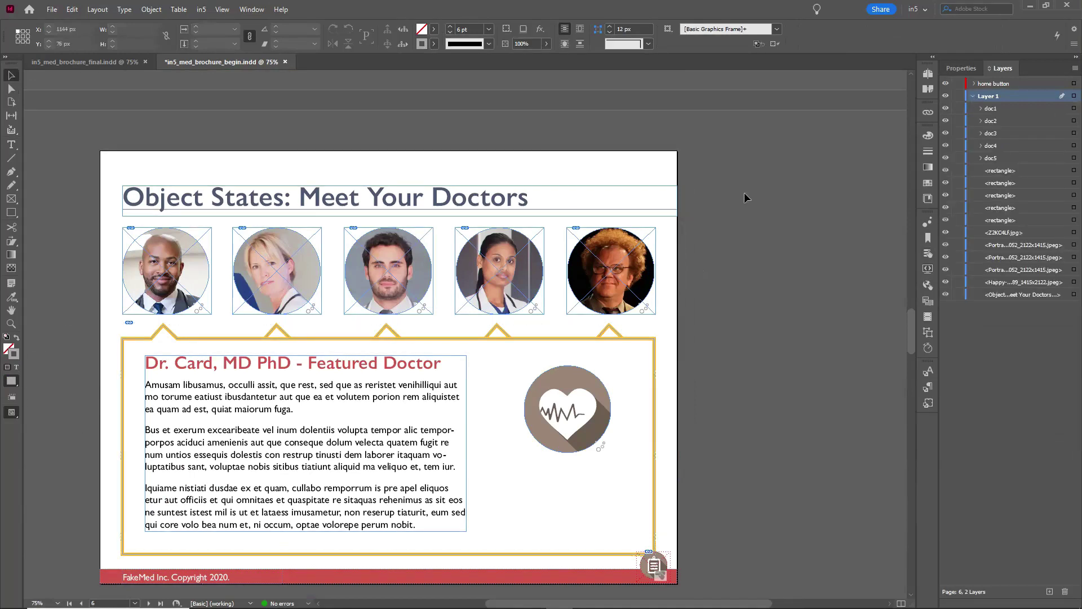
Convert the five empty rectangles over the doctor portraits on page 6 into buttons.
left_click(193, 234)
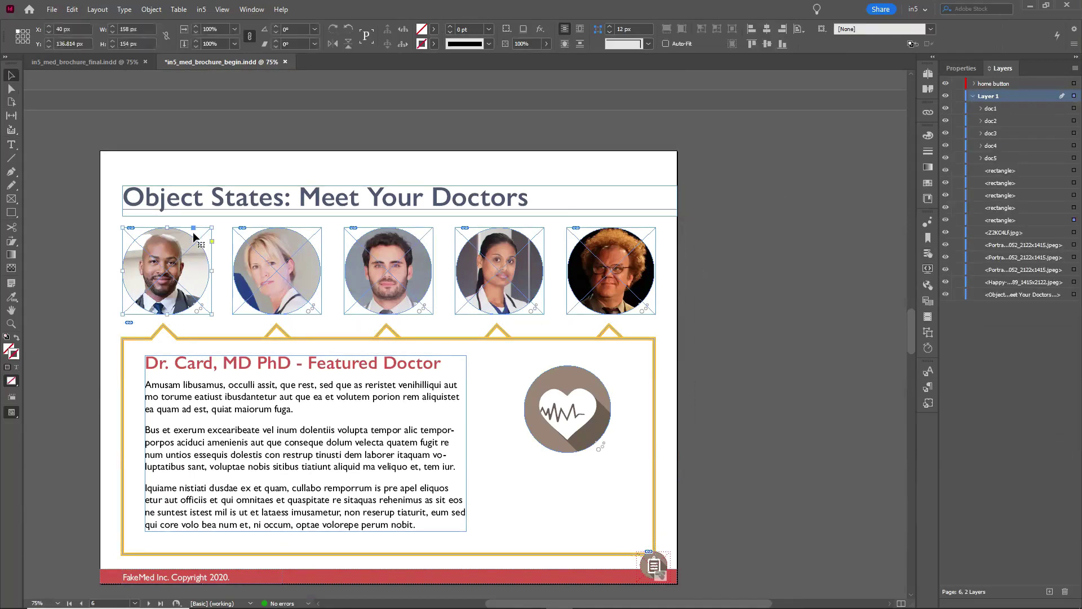
left_click(960, 68)
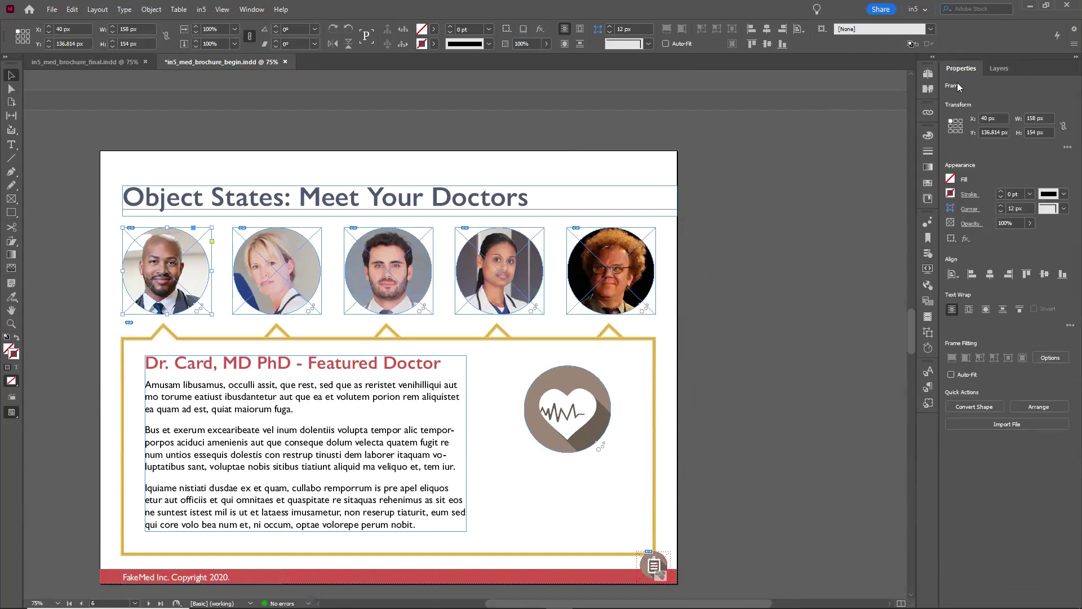
left_click(994, 68)
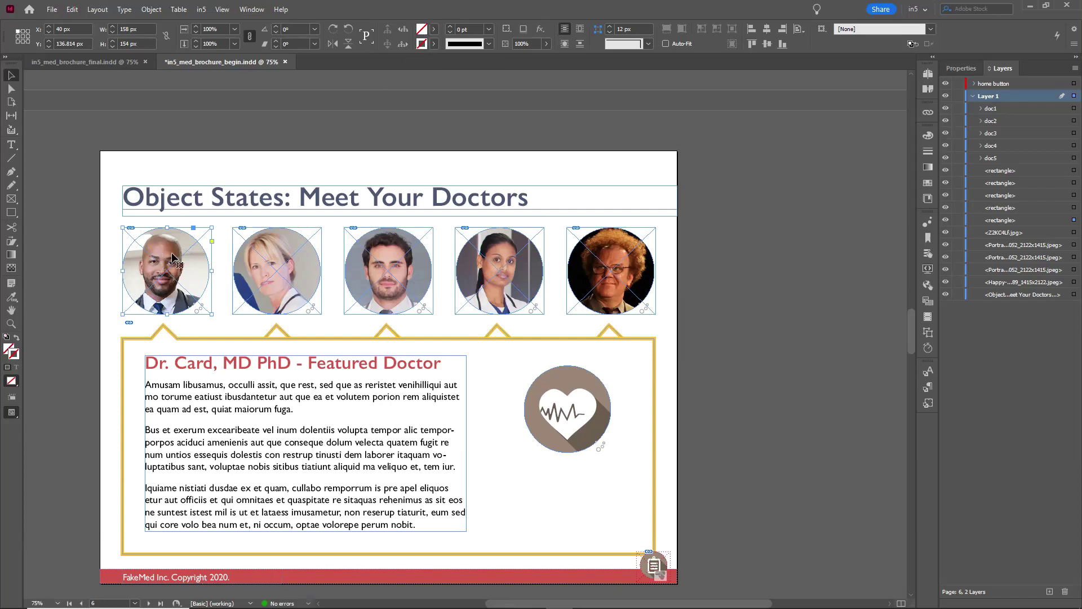
left_click(288, 257, "shift")
left_click(411, 255, "shift")
left_click(475, 264, "shift")
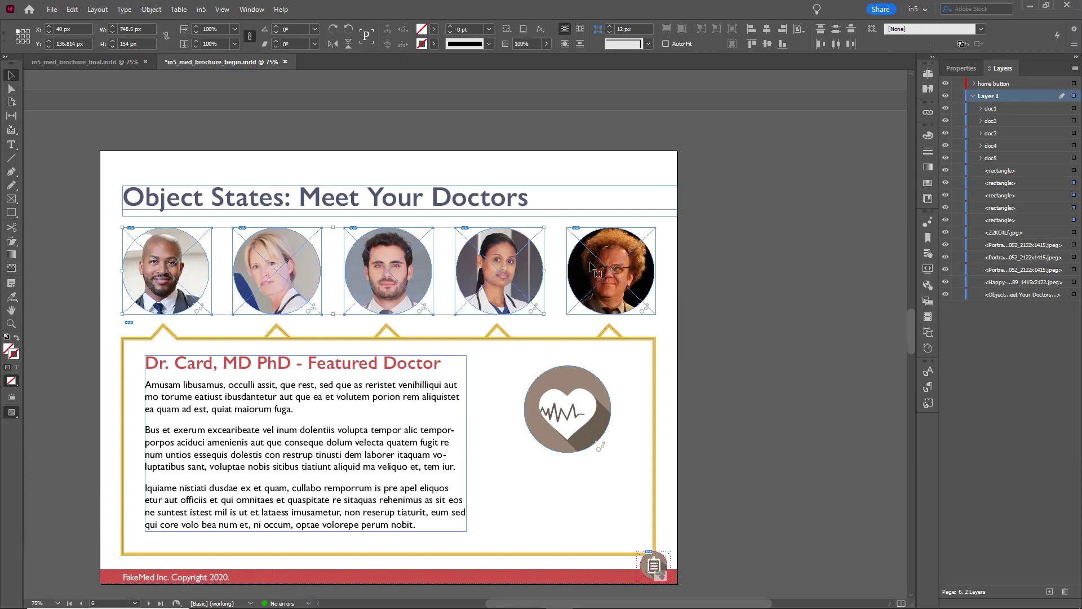
left_click(597, 268, "shift")
left_click(927, 254)
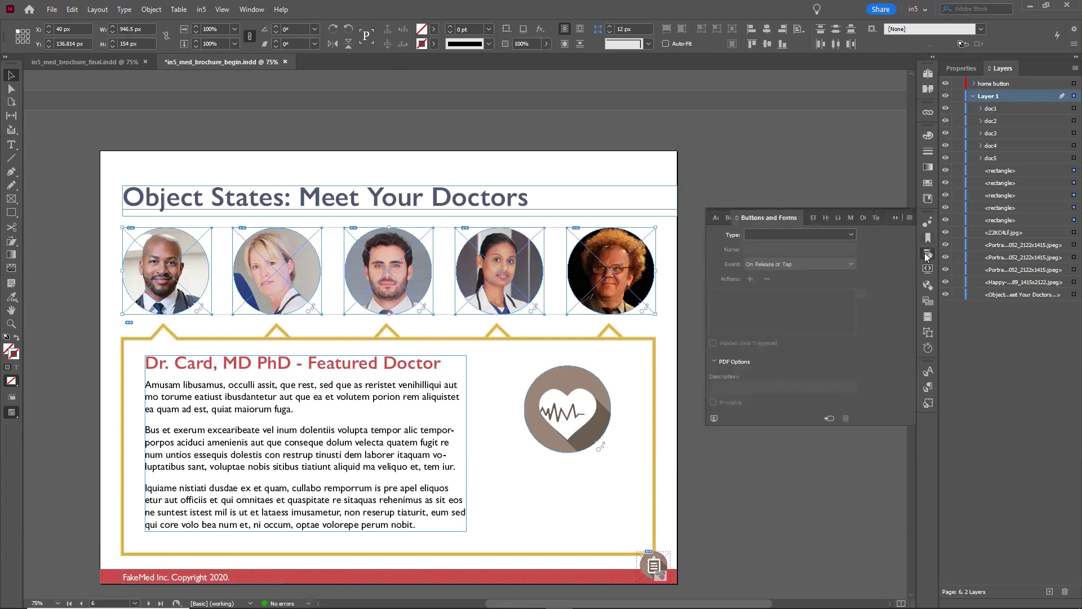
left_click(812, 233)
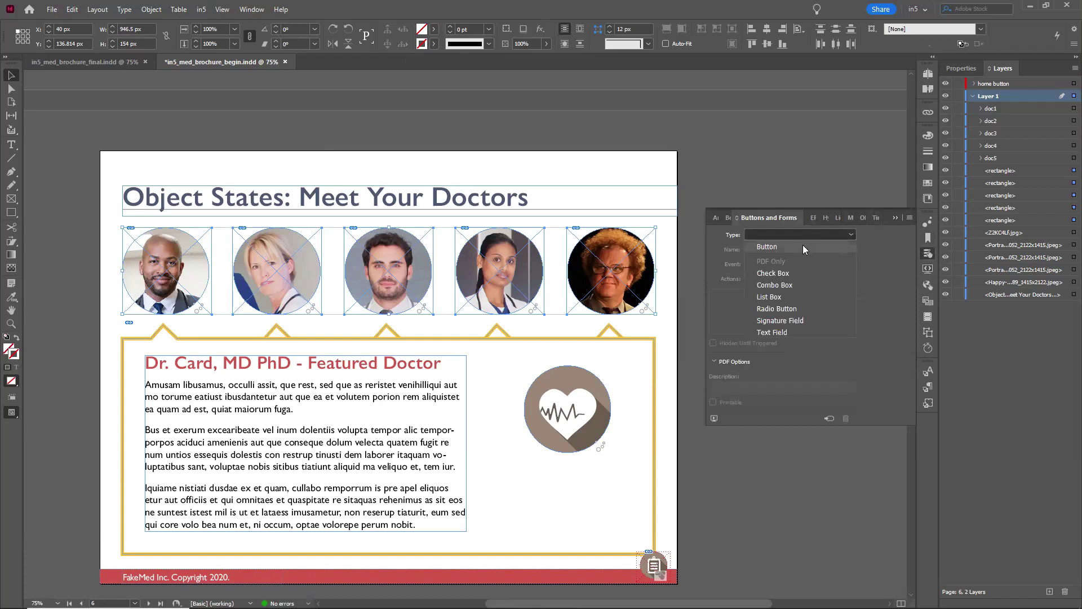
left_click(803, 245)
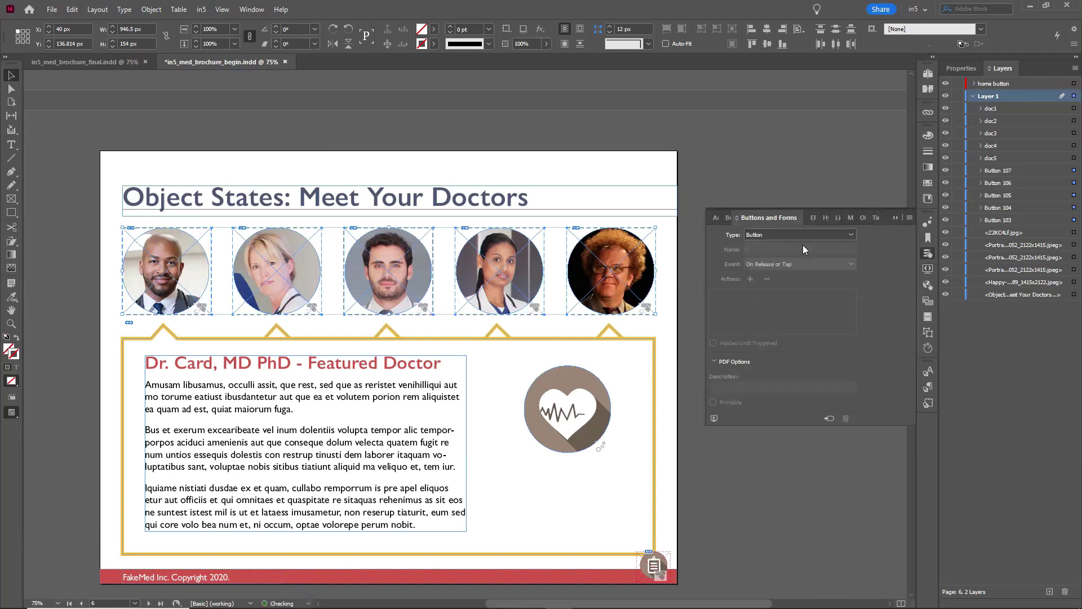
left_click(896, 217)
Hide the five portrait buttons on Layer 1 so the pictures beneath can be selected.
left_click(945, 170)
left_click(945, 183)
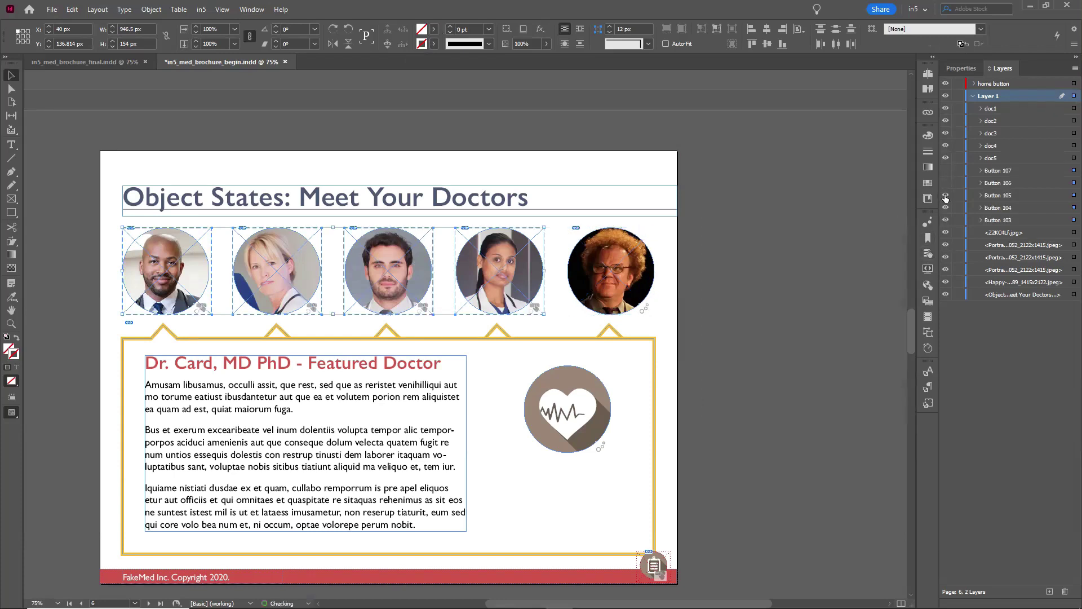
left_click_drag(945, 195, 945, 218)
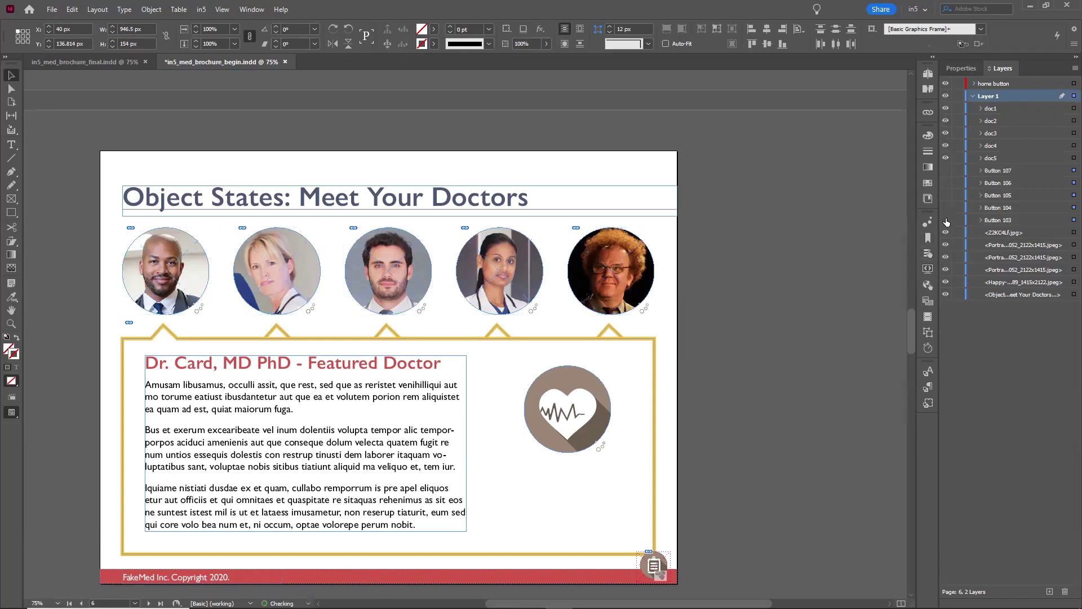
Review the animation settings of the first doctor portrait and of the icon, text frame and polygon inside the doc1 group.
left_click(143, 292)
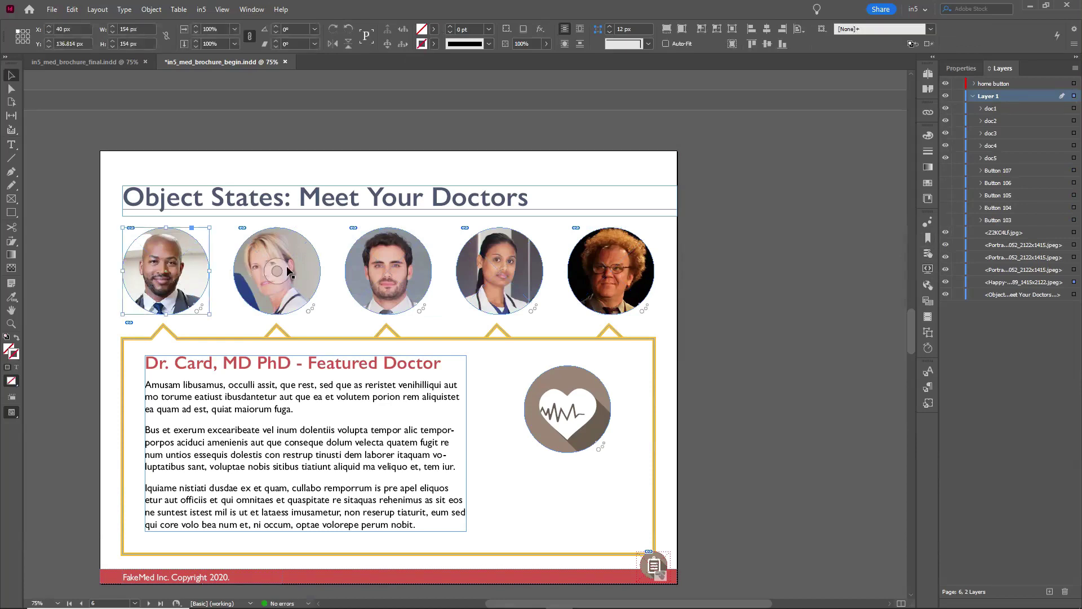
left_click(922, 222)
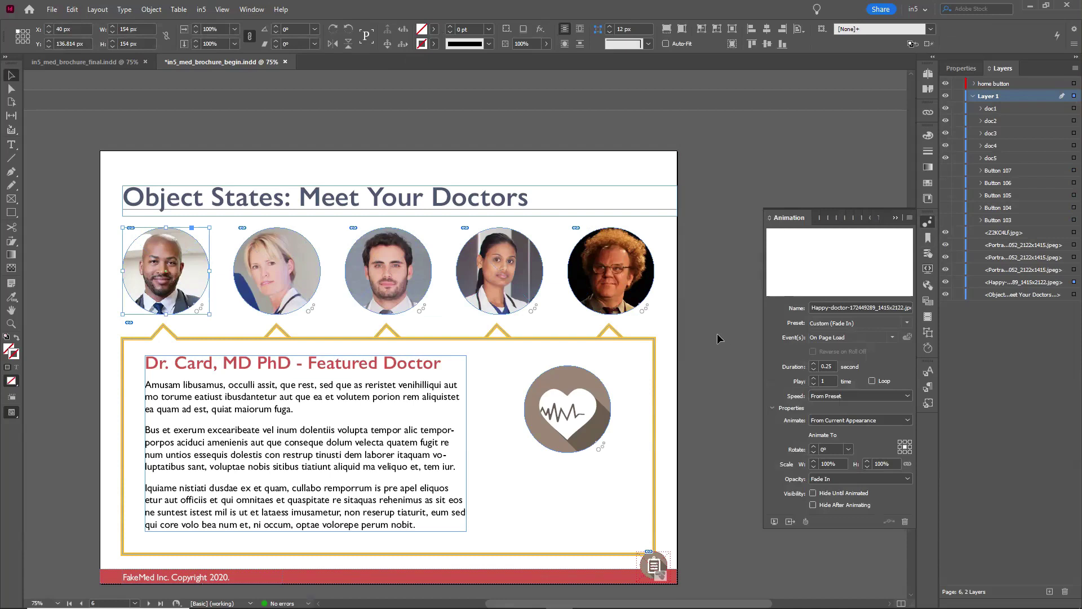
left_click(443, 419)
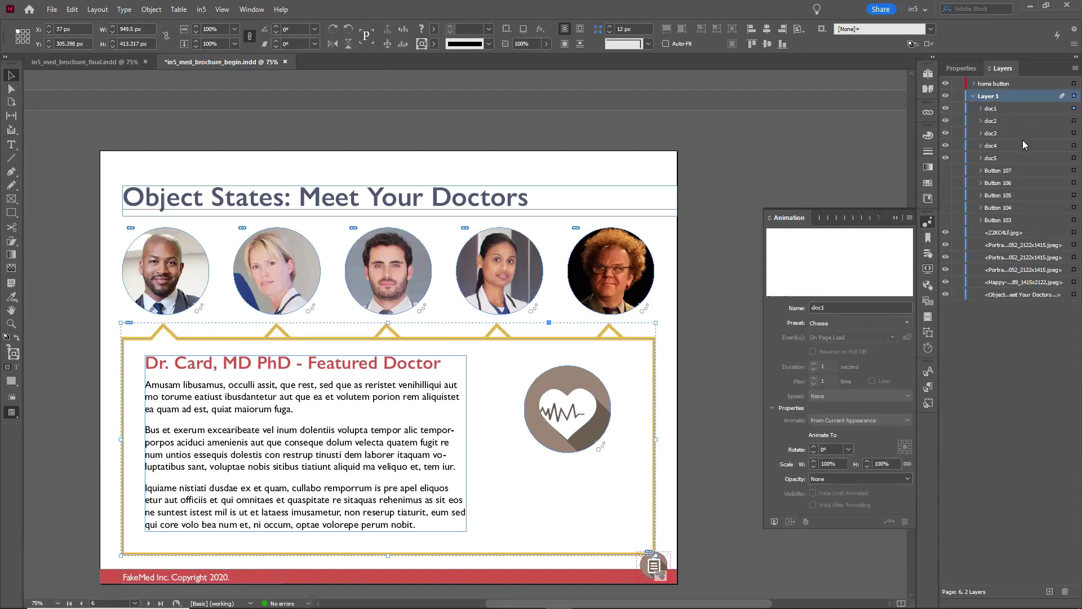
left_click(981, 108)
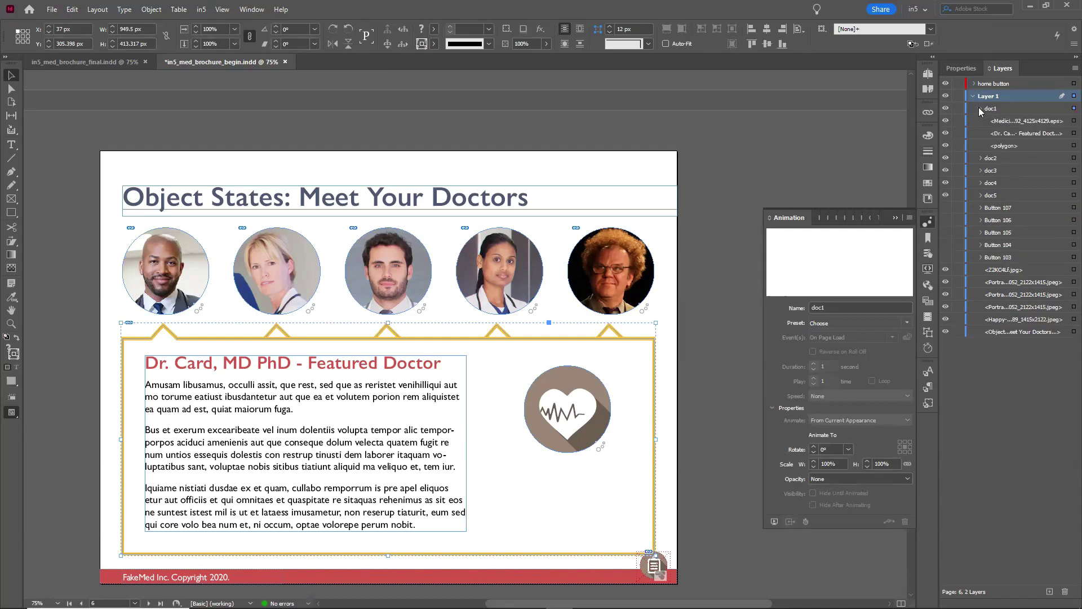
left_click(1073, 121)
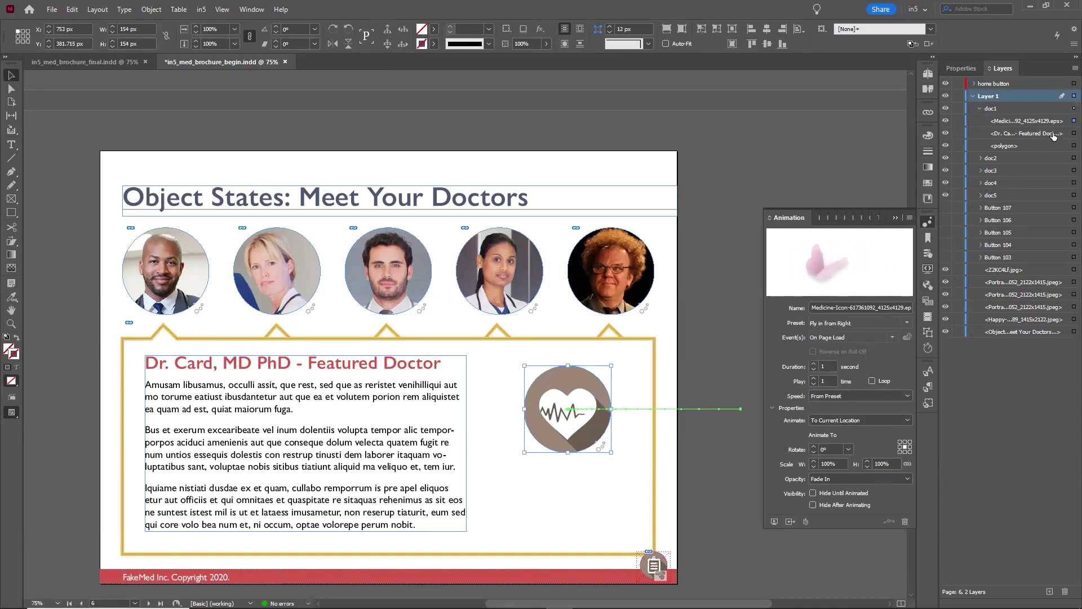
left_click(1071, 133)
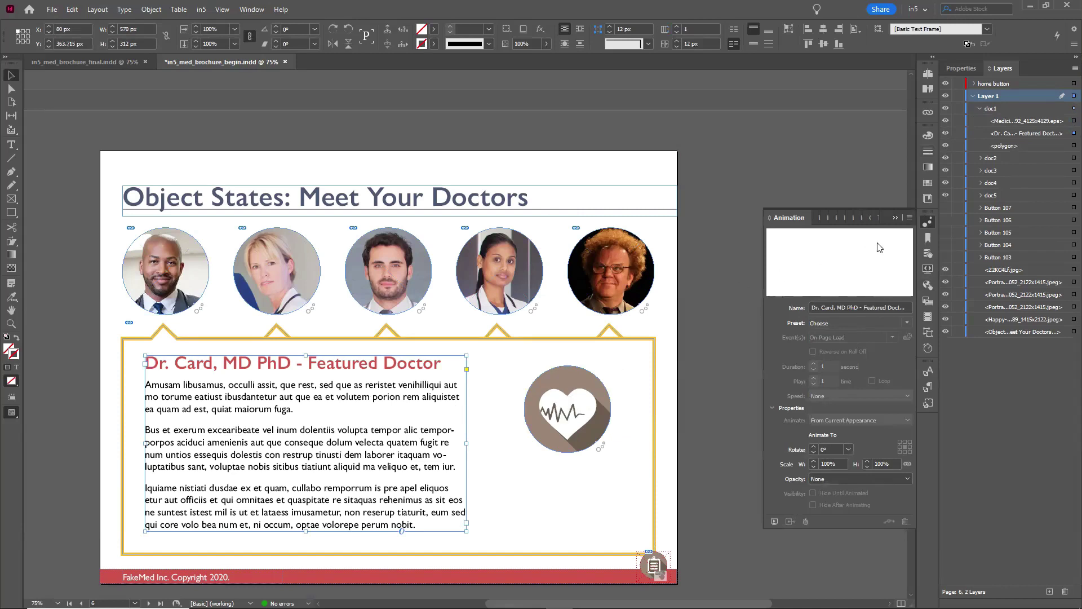
left_click(1070, 145)
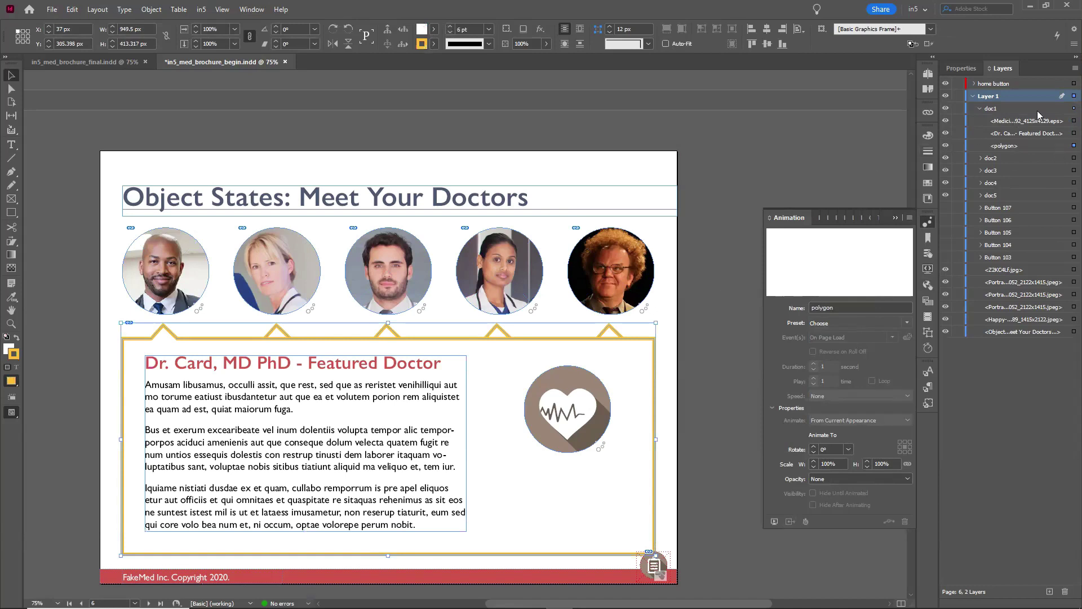
left_click(704, 192)
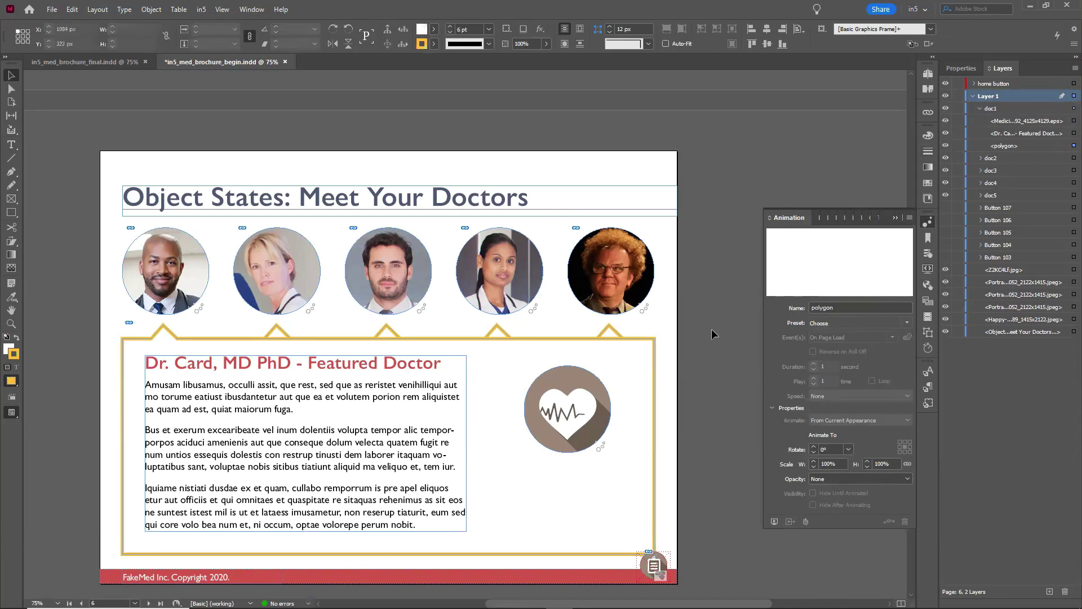
left_click(980, 110)
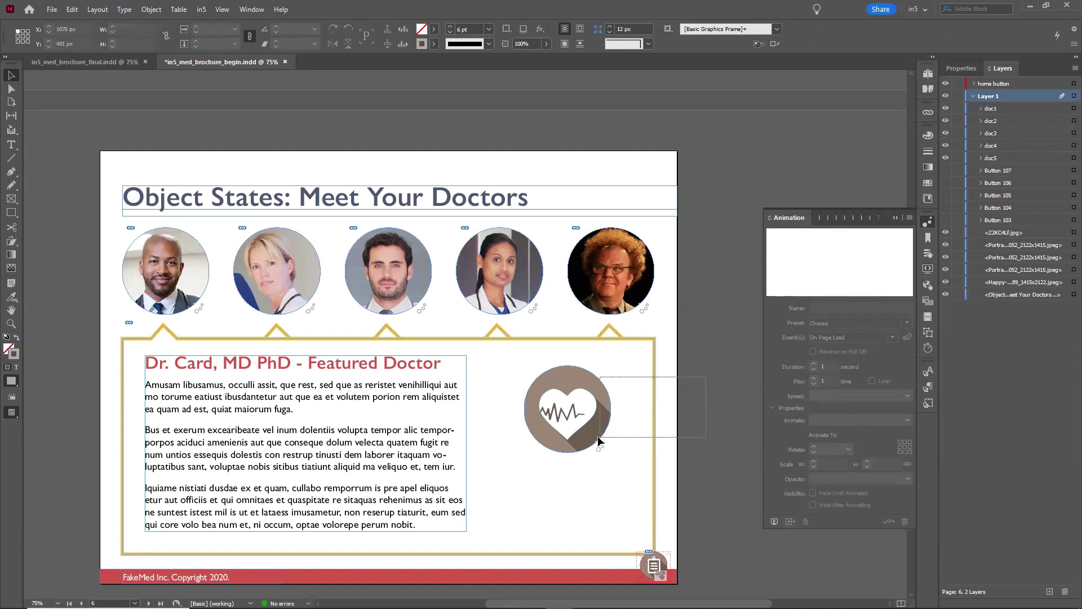
Combine the five overlapping doctor groups, doc1 to doc5, into one multi-state object with each group as a separate state.
left_click(599, 437)
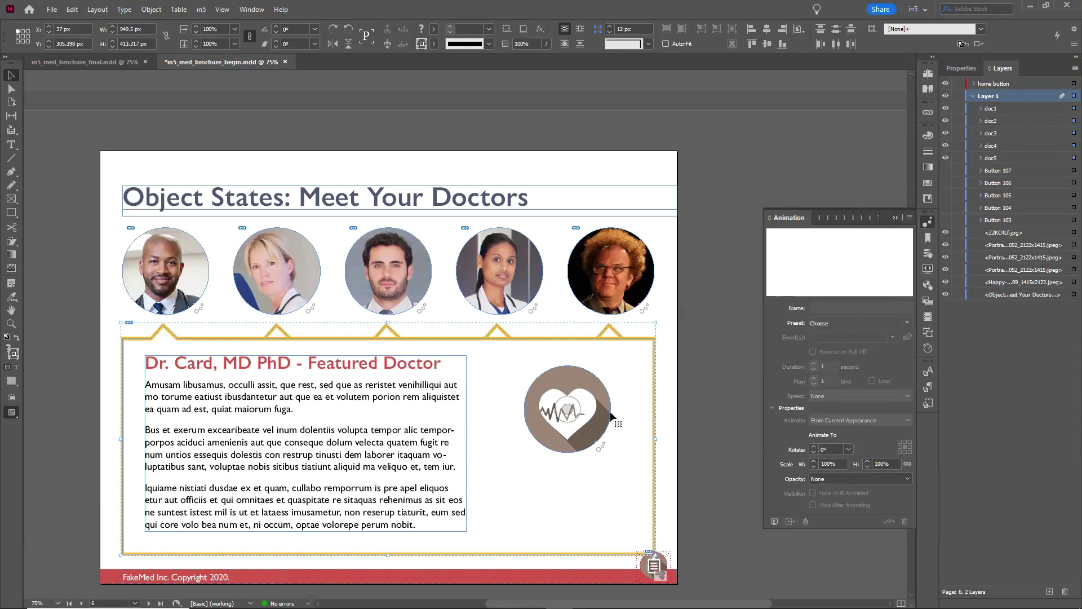
left_click(928, 331)
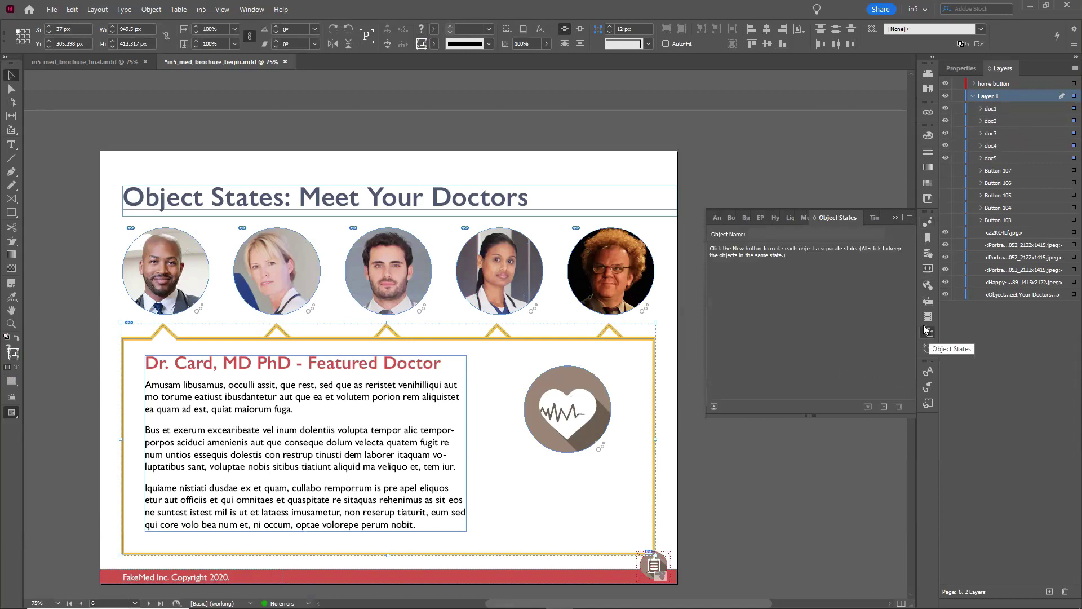
left_click(883, 408)
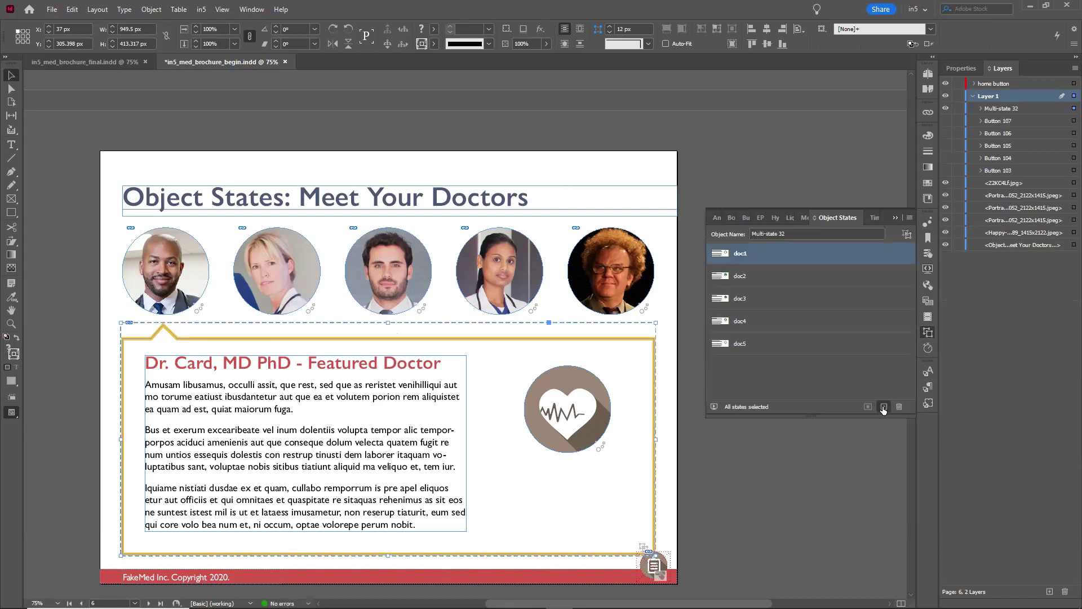
left_click(896, 219)
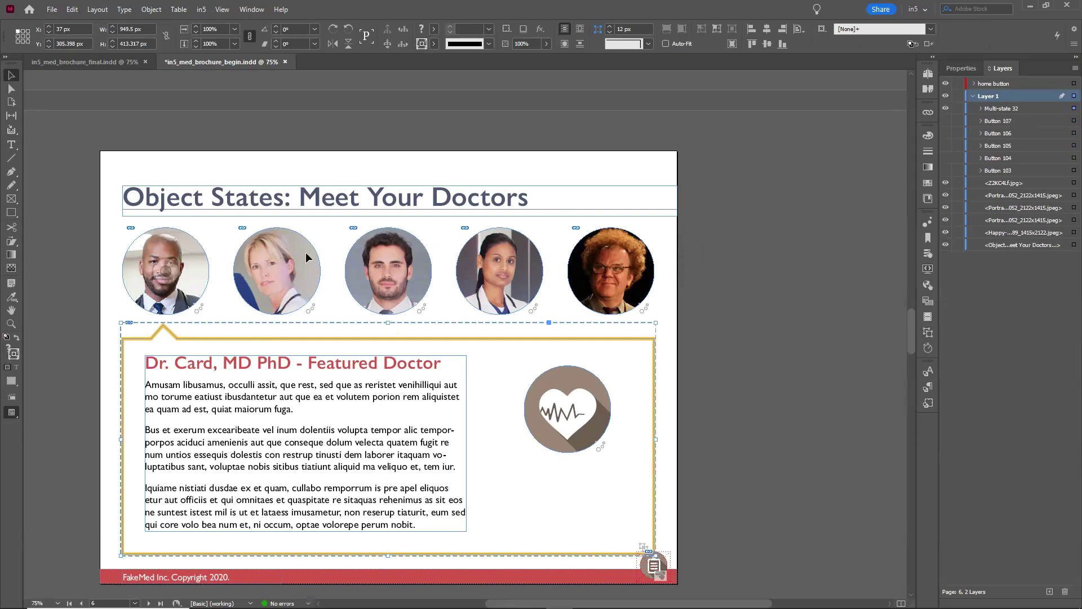
Show the five hidden portrait buttons and give the first one a Go To State action targeting doc1 of the multi-state object.
left_click_drag(950, 120, 945, 172)
left_click(787, 263)
left_click(192, 261)
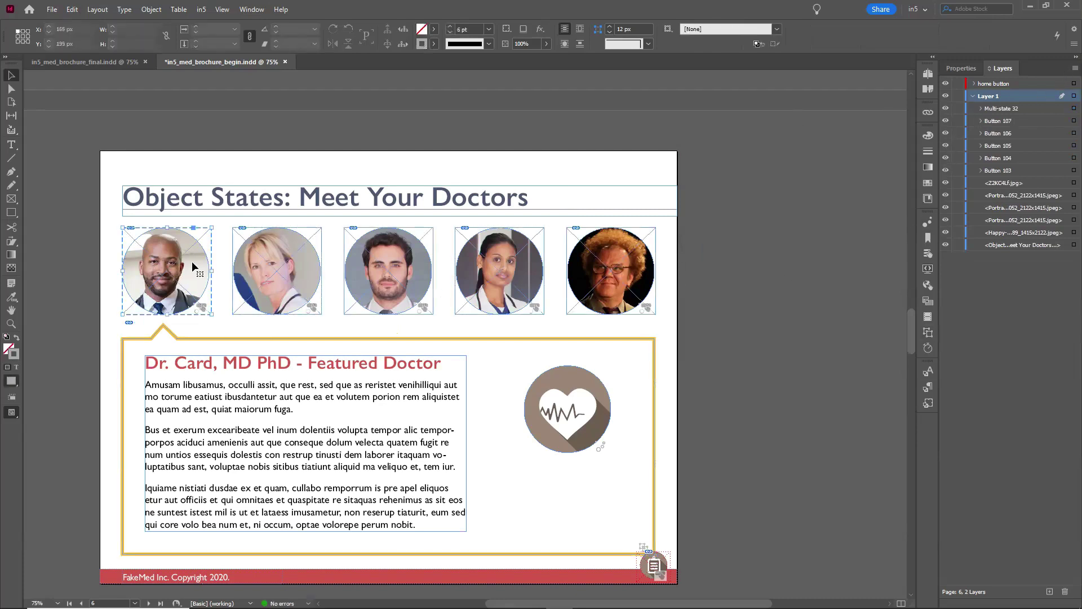
left_click(927, 253)
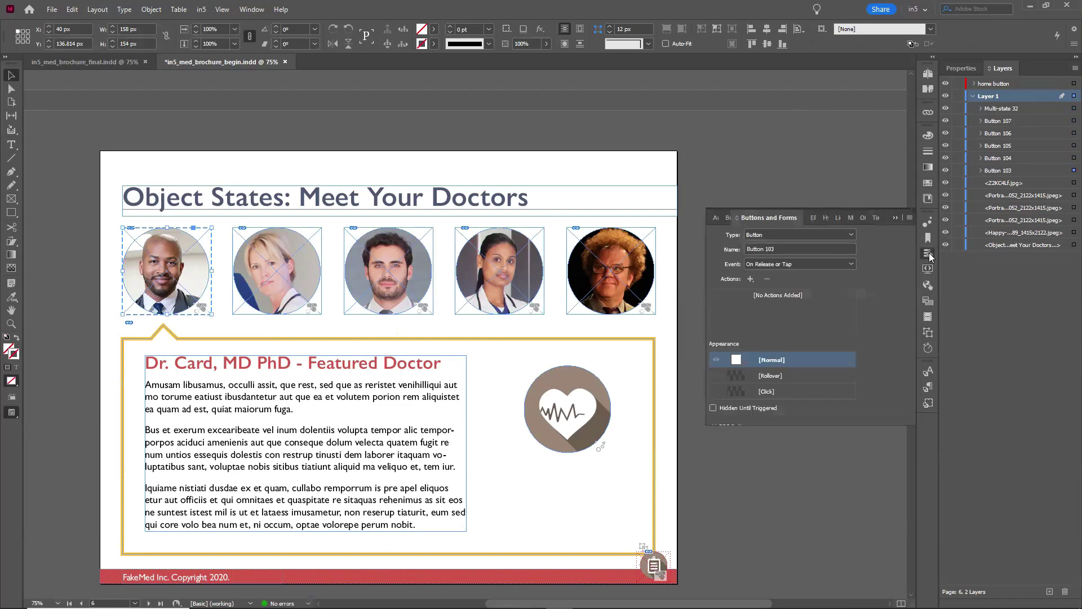
left_click(751, 279)
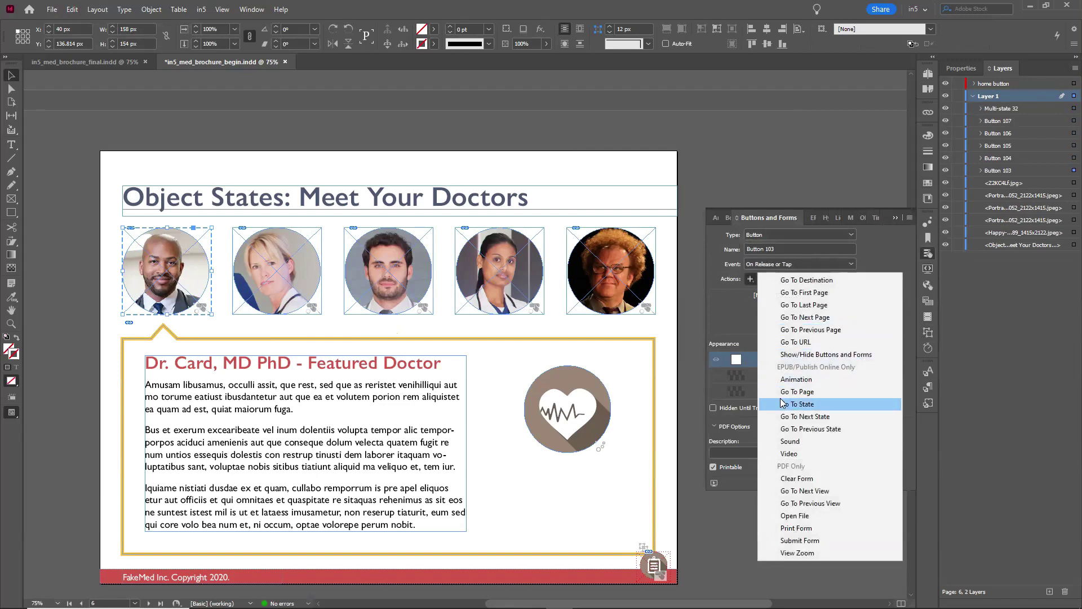
left_click(797, 404)
left_click(791, 340)
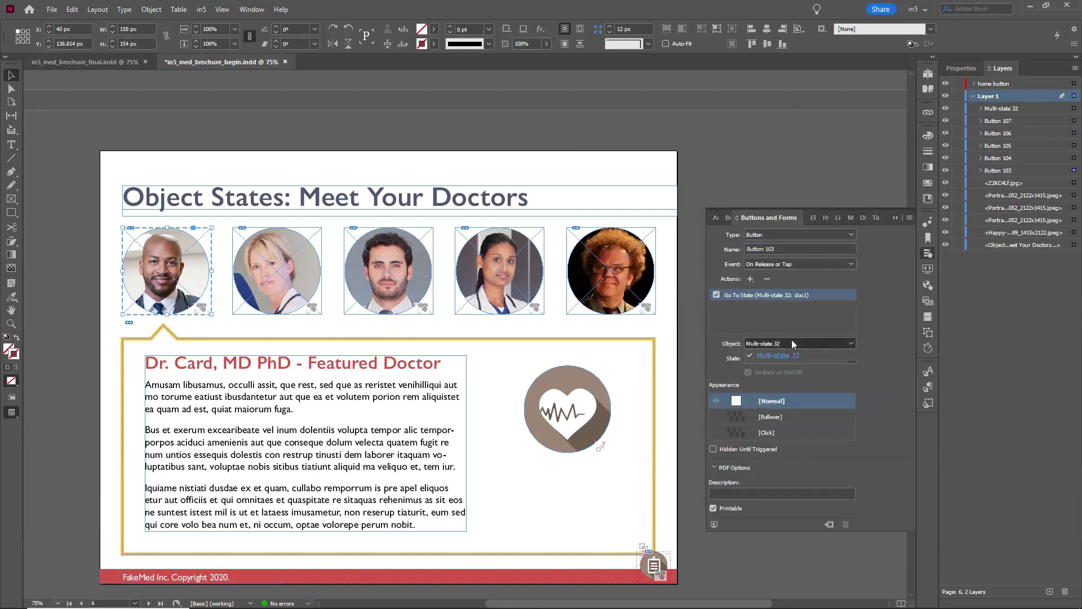
left_click(780, 355)
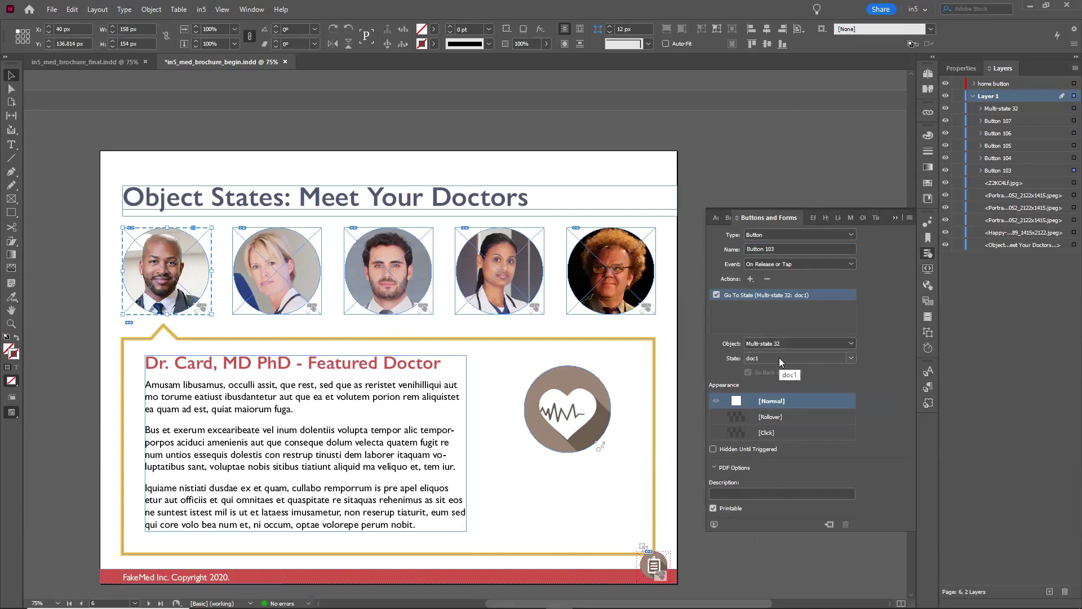
Give the second portrait button a Go To State action targeting state doc2.
left_click(295, 249)
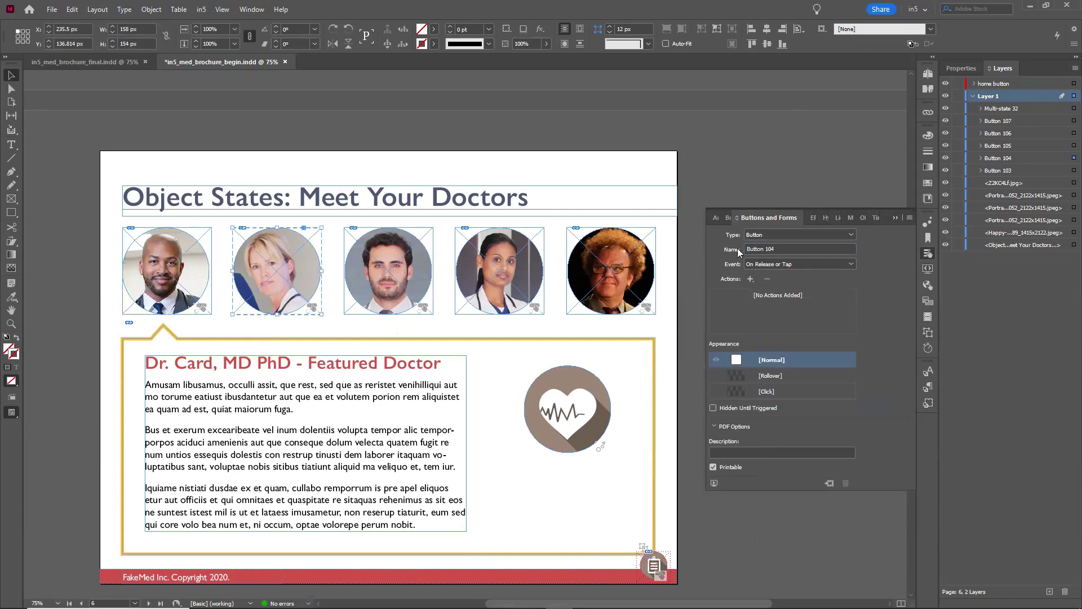
left_click(750, 279)
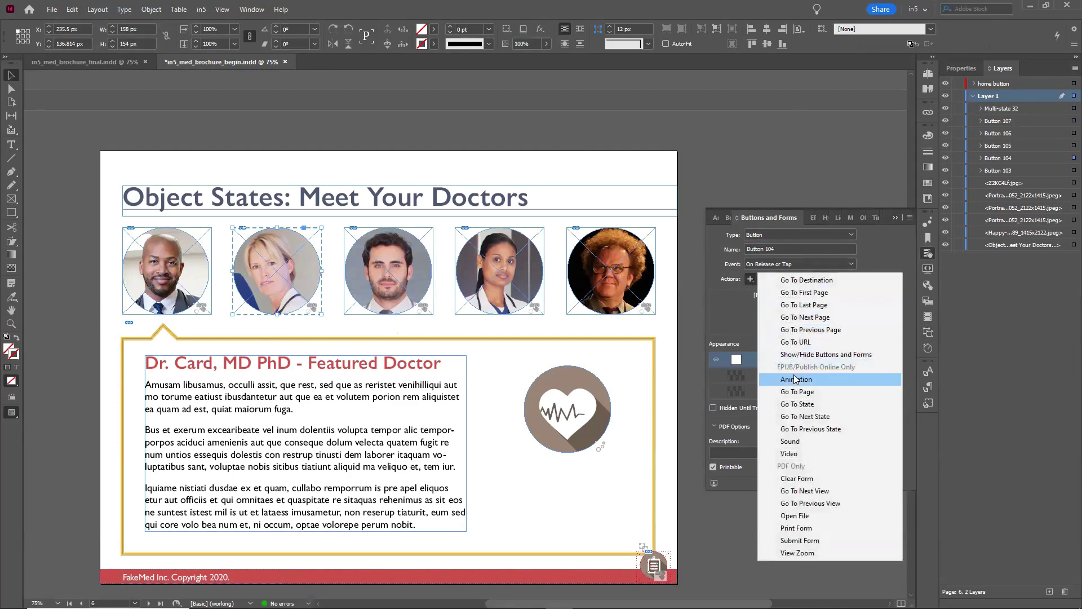
left_click(796, 403)
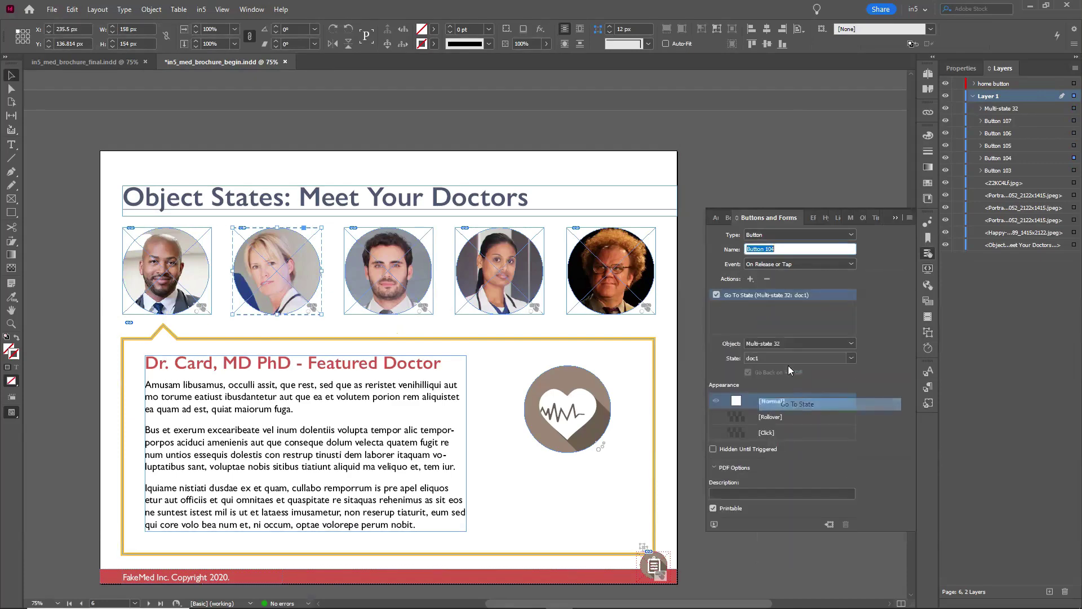
left_click(757, 358)
left_click(761, 395)
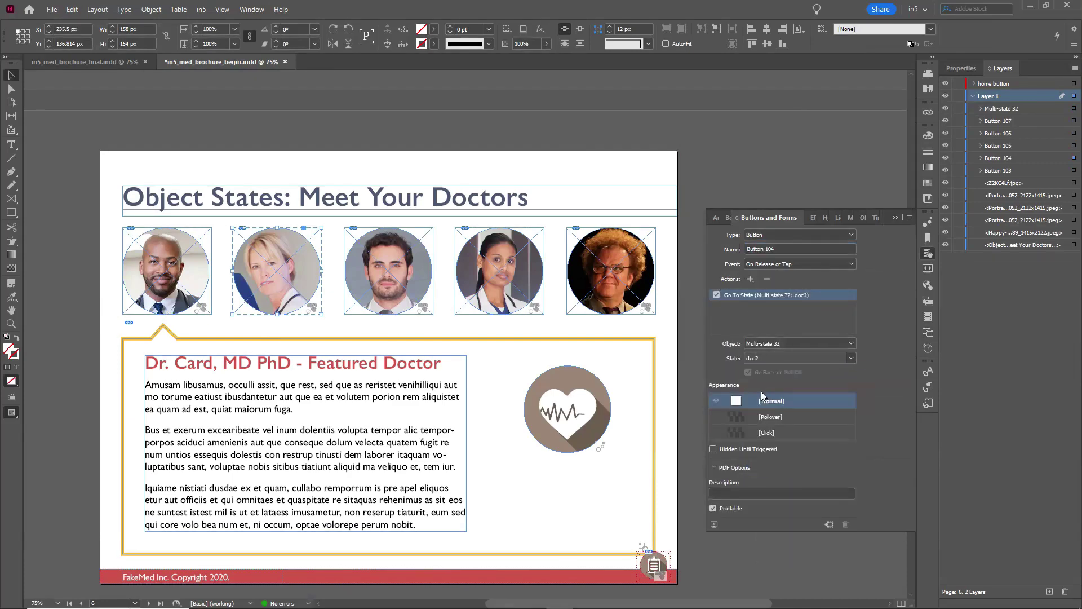
Add a Go To State action to the third portrait button, targeting state doc3.
left_click(366, 263)
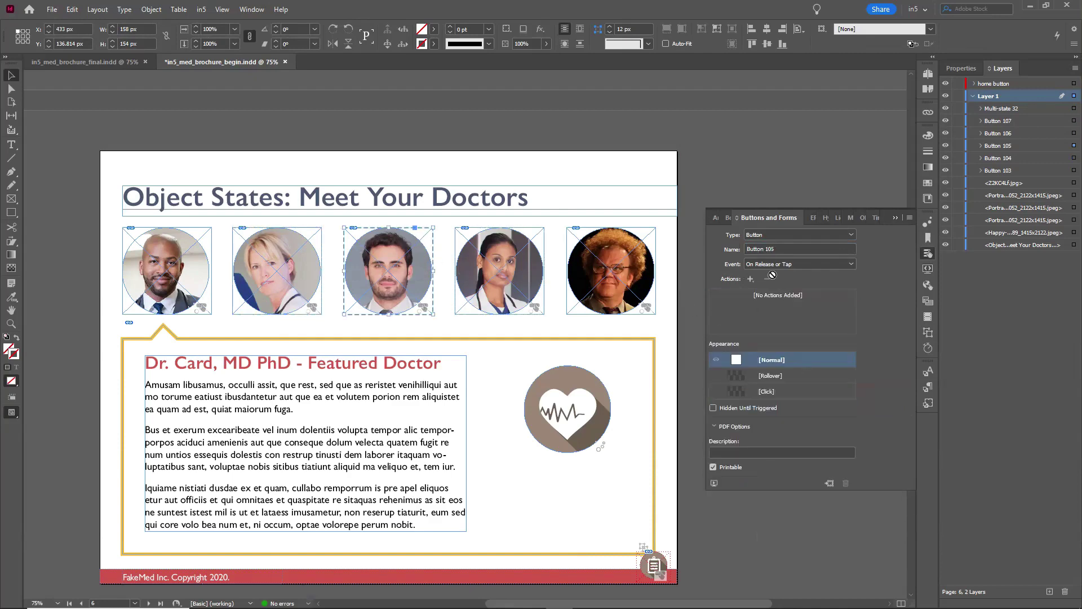
left_click(749, 279)
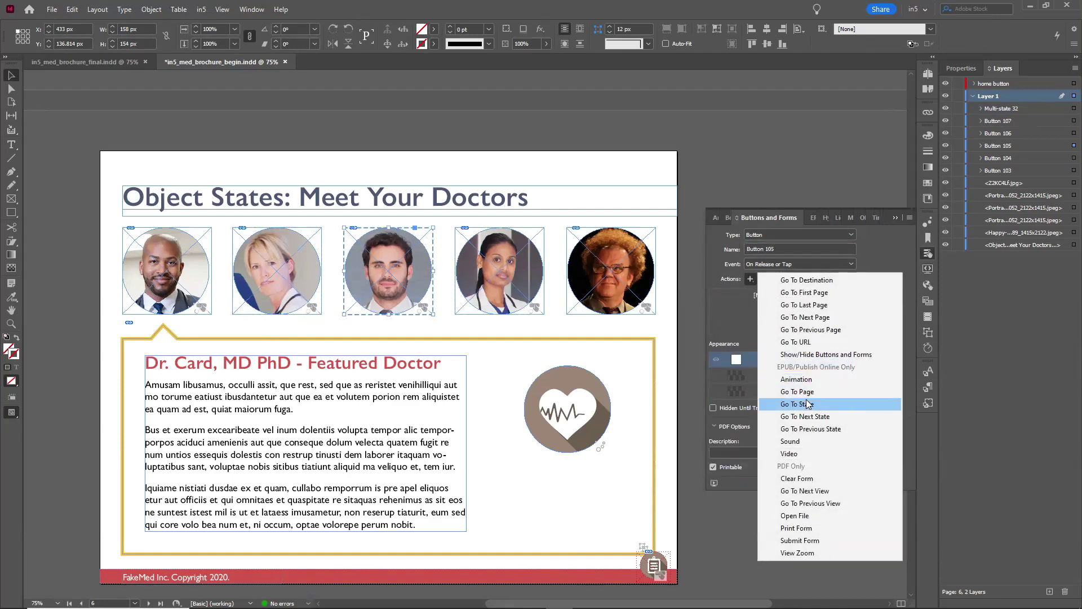
left_click(777, 402)
left_click(761, 358)
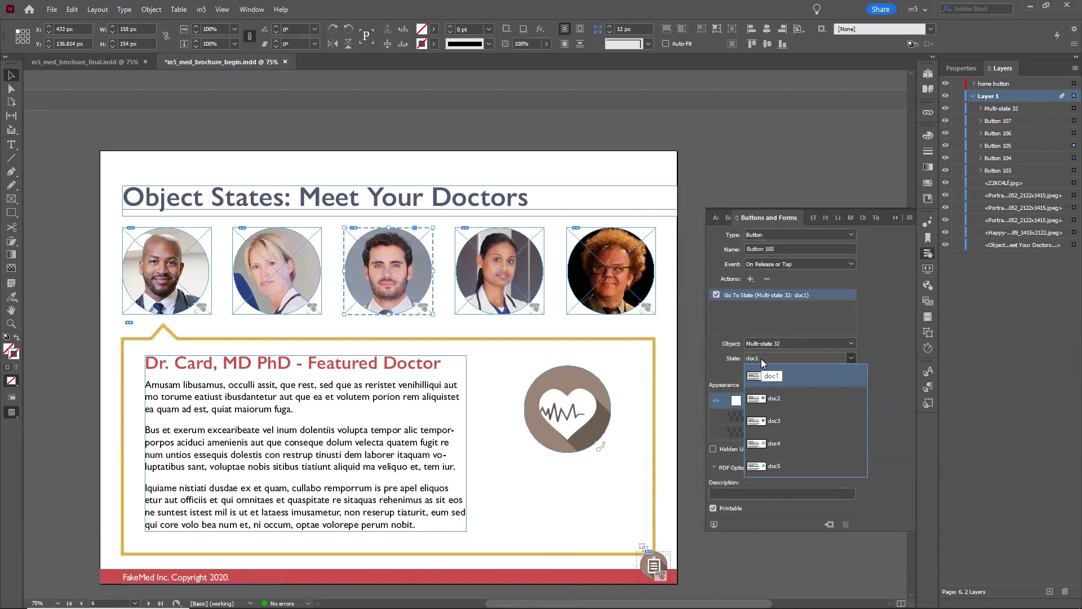
left_click(764, 407)
Make the fourth portrait button go to state doc4 on release or tap.
left_click(479, 255)
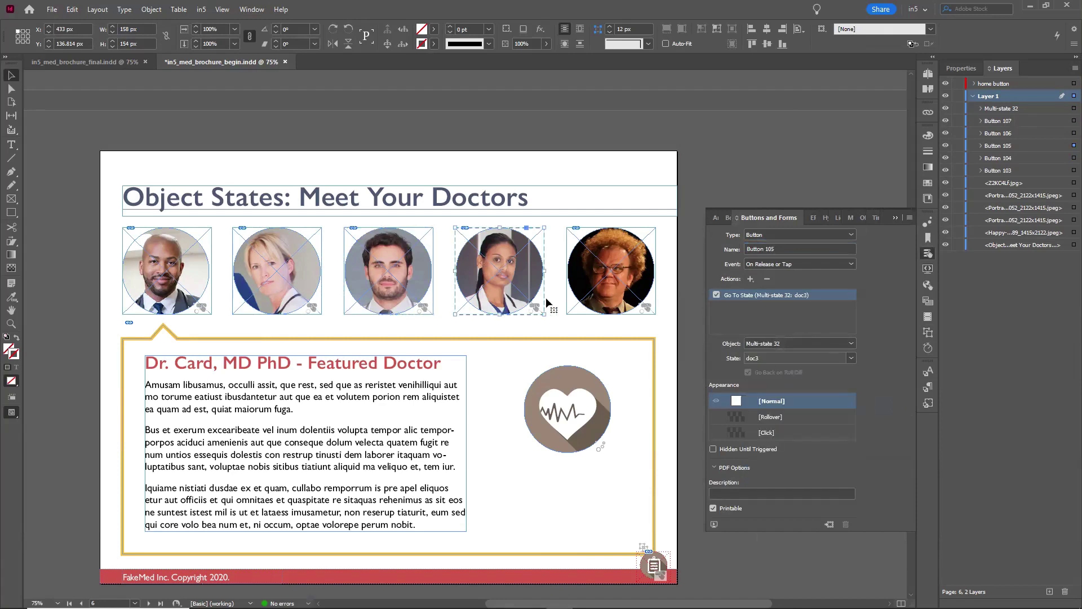
left_click(749, 279)
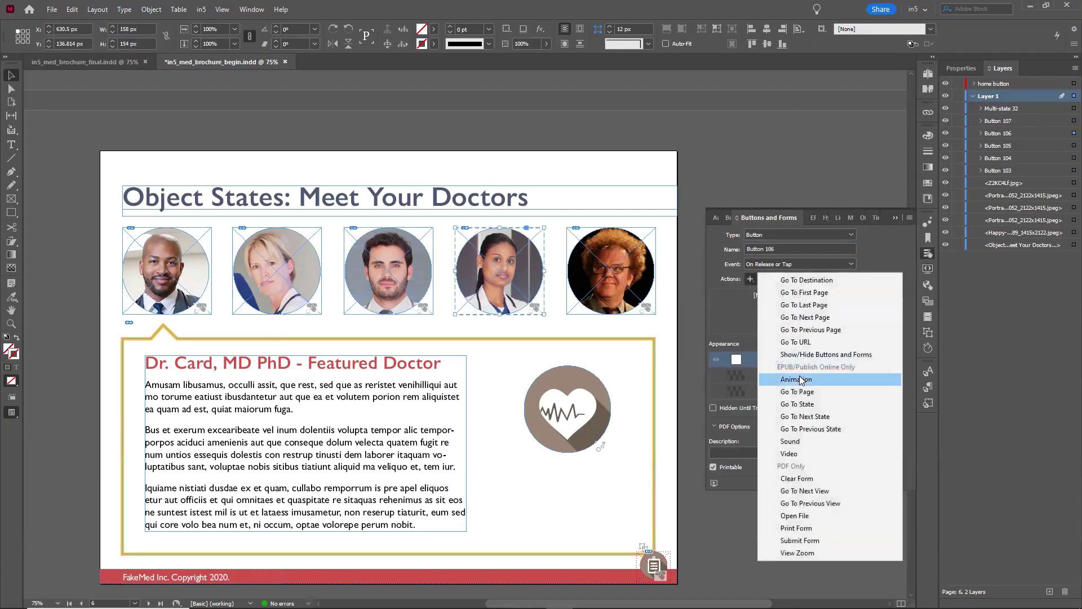
left_click(803, 403)
left_click(769, 359)
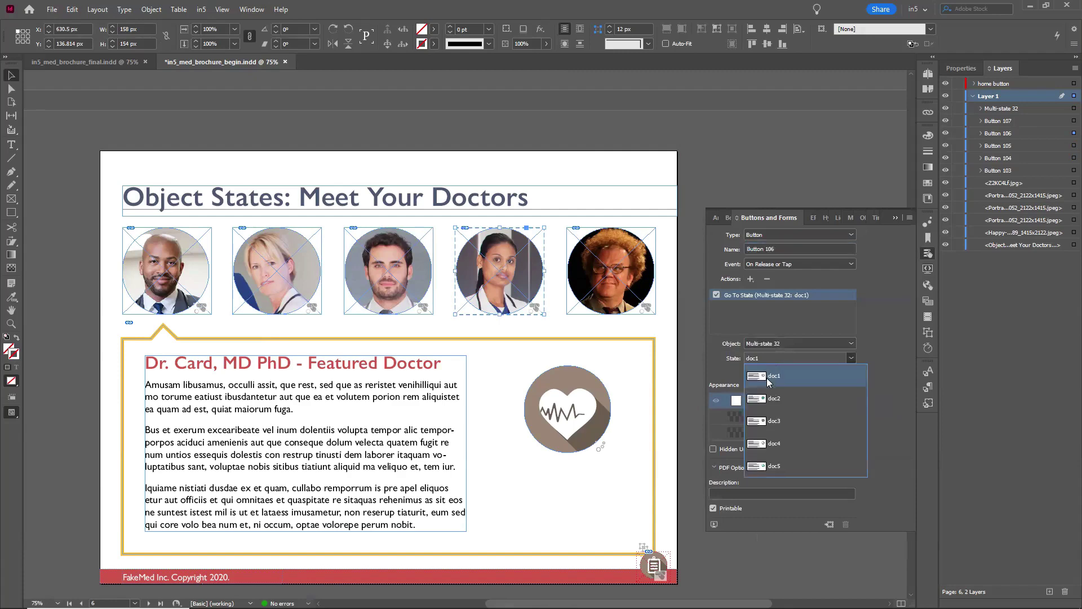
left_click(768, 444)
Make the fifth portrait button go to state doc5 on release or tap, and deselect it.
left_click(580, 284)
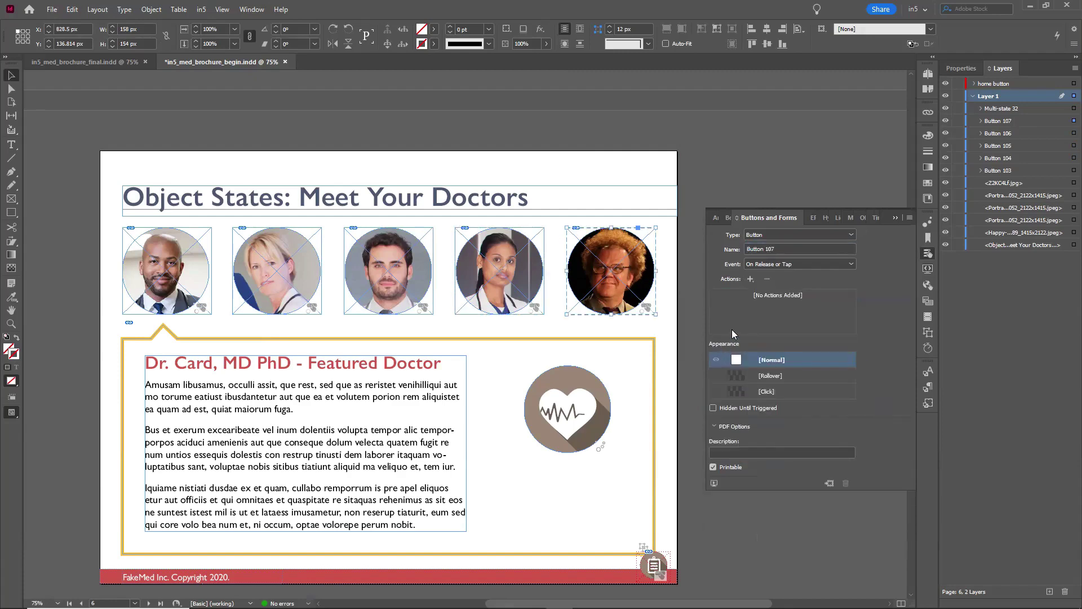
left_click(750, 278)
left_click(812, 402)
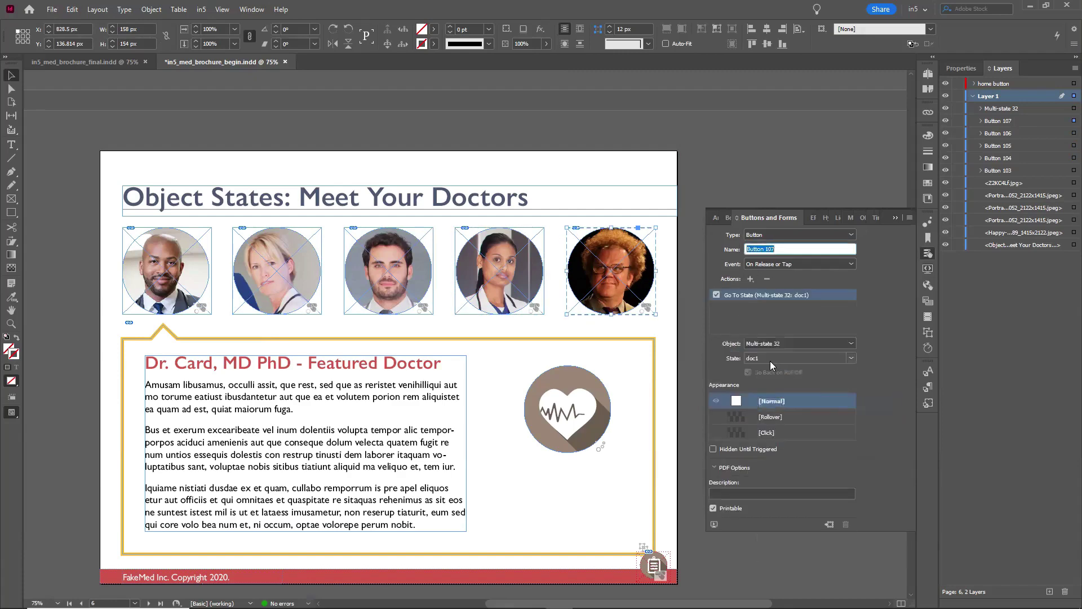
left_click(767, 358)
left_click(767, 455)
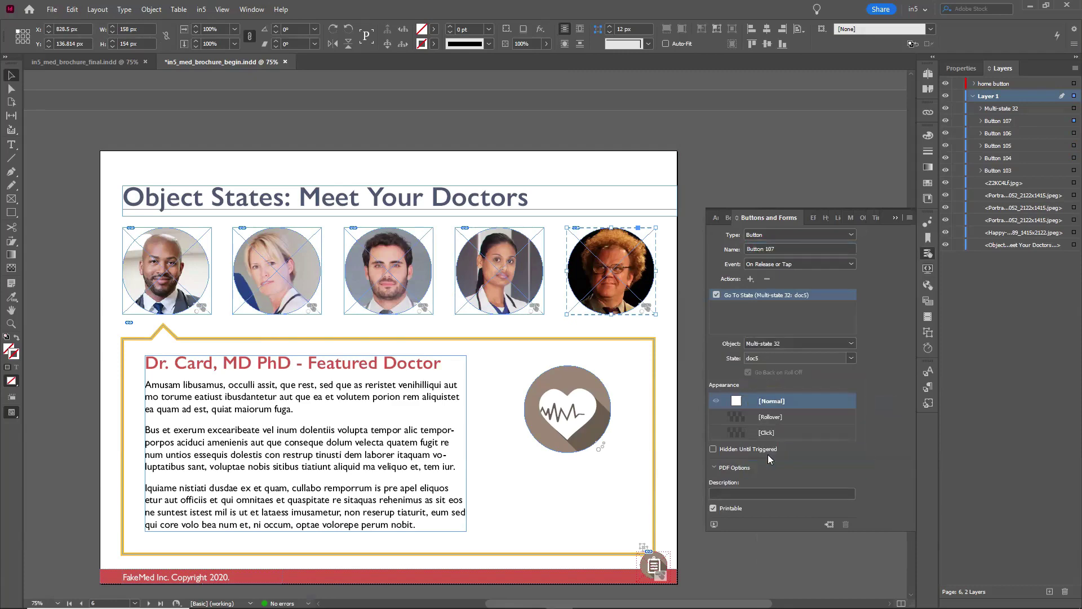
left_click(720, 154)
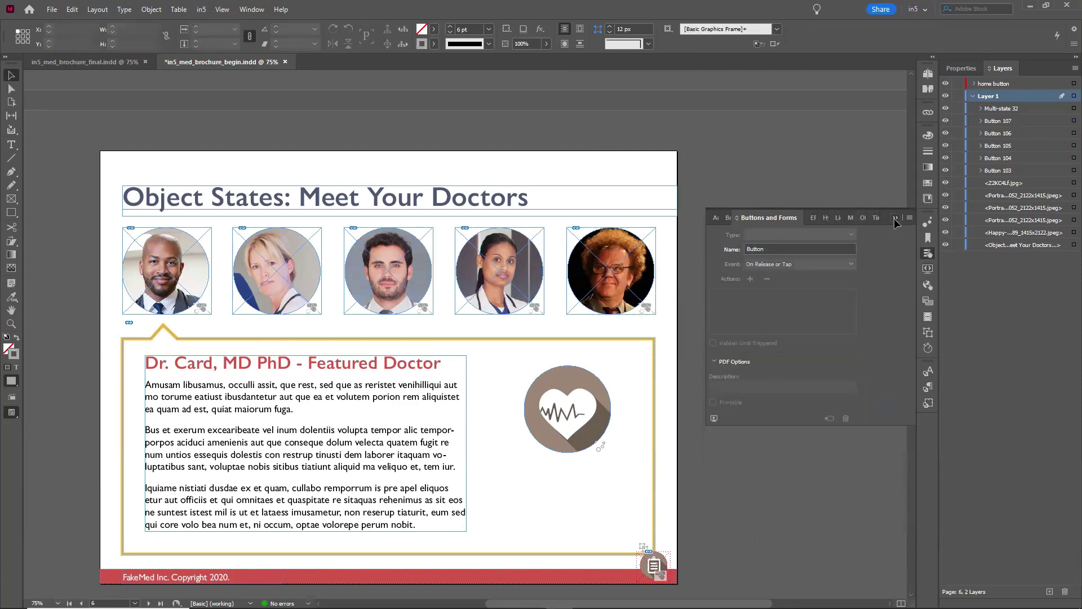
left_click(909, 210)
On page 7, 3d Flip Cards, review the object states of the three doctor cards, leaving the first card on State 1.
scroll(778, 346, "down", 8)
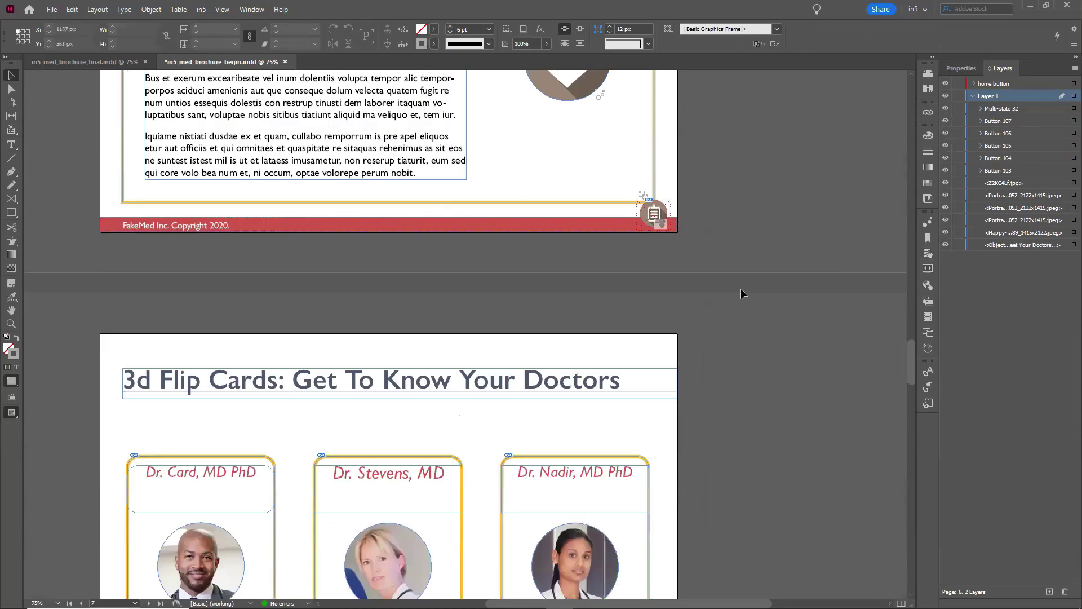
scroll(742, 292, "down", 4)
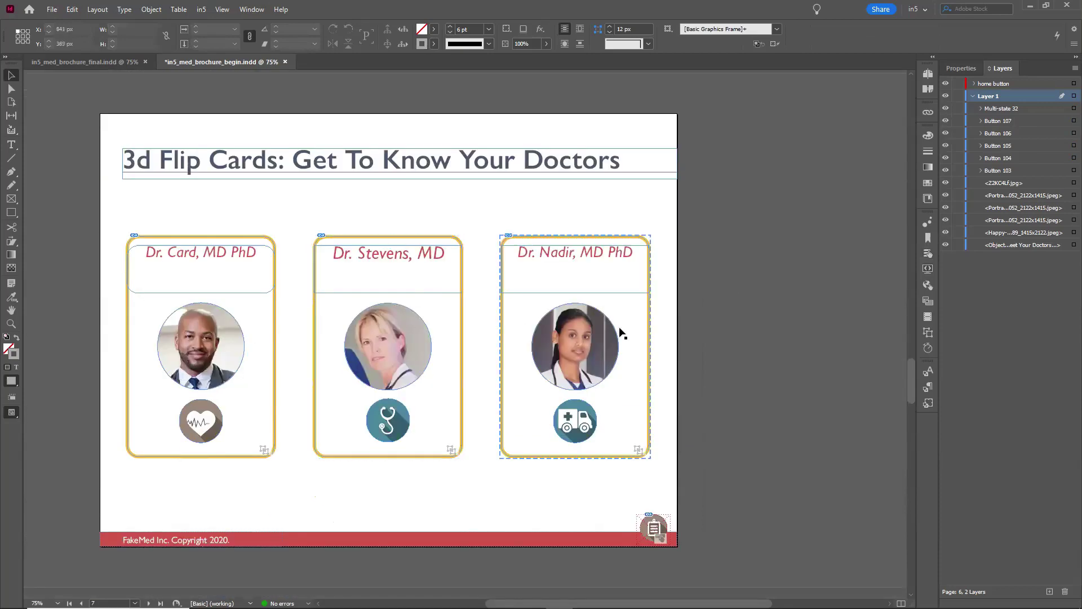
left_click(218, 323)
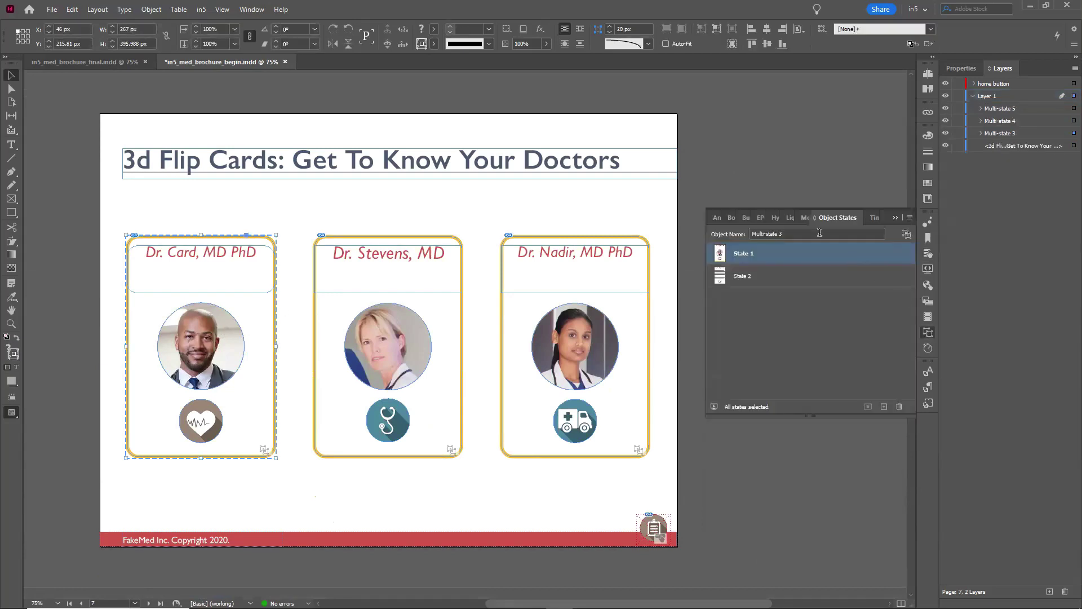
left_click(364, 315, "shift")
left_click(736, 277)
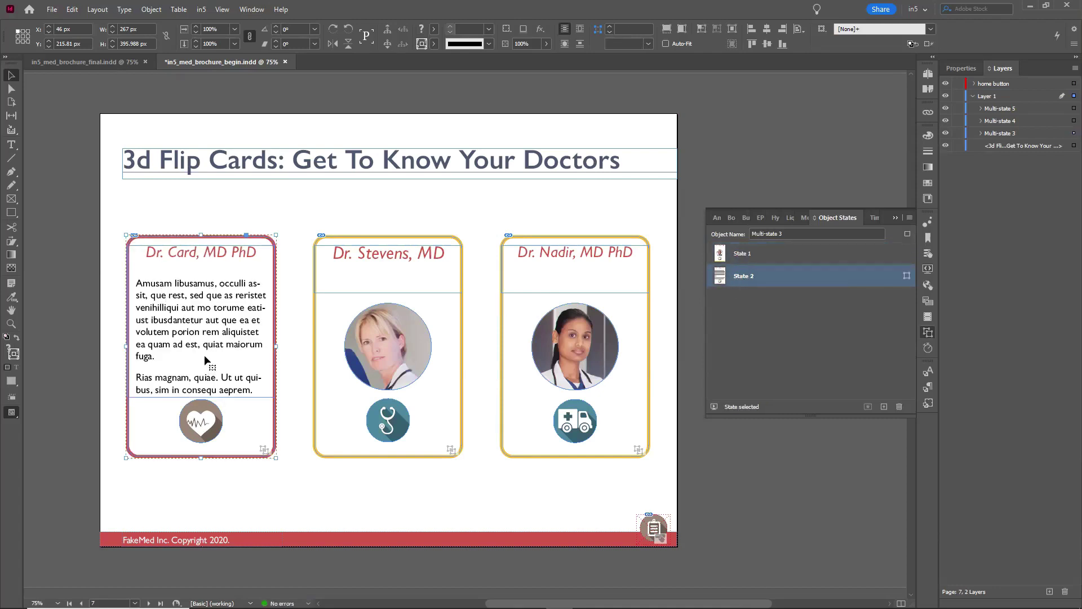
left_click(346, 315)
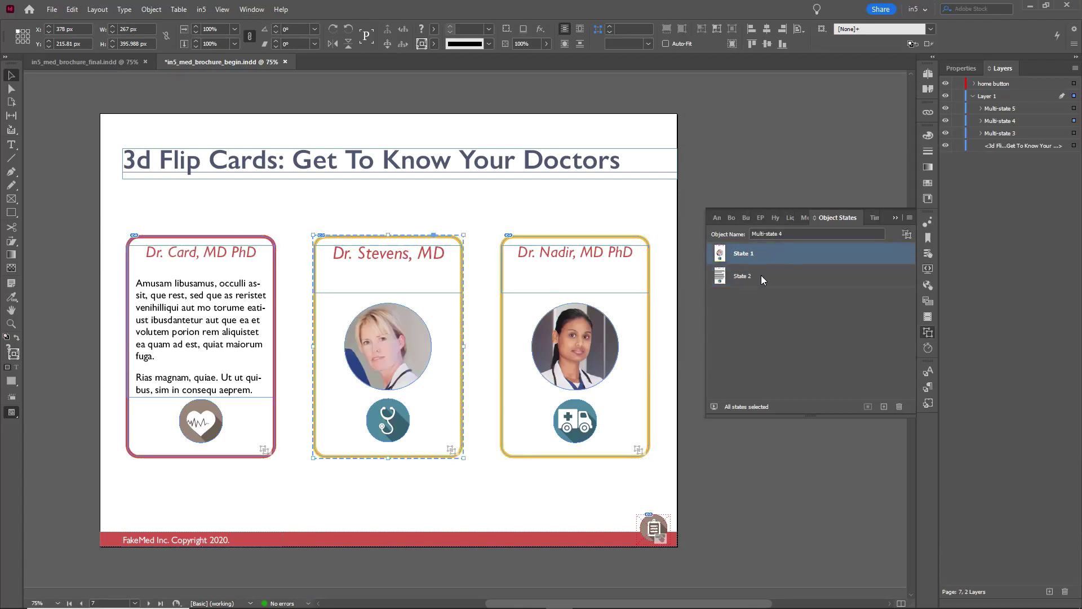
left_click(563, 327)
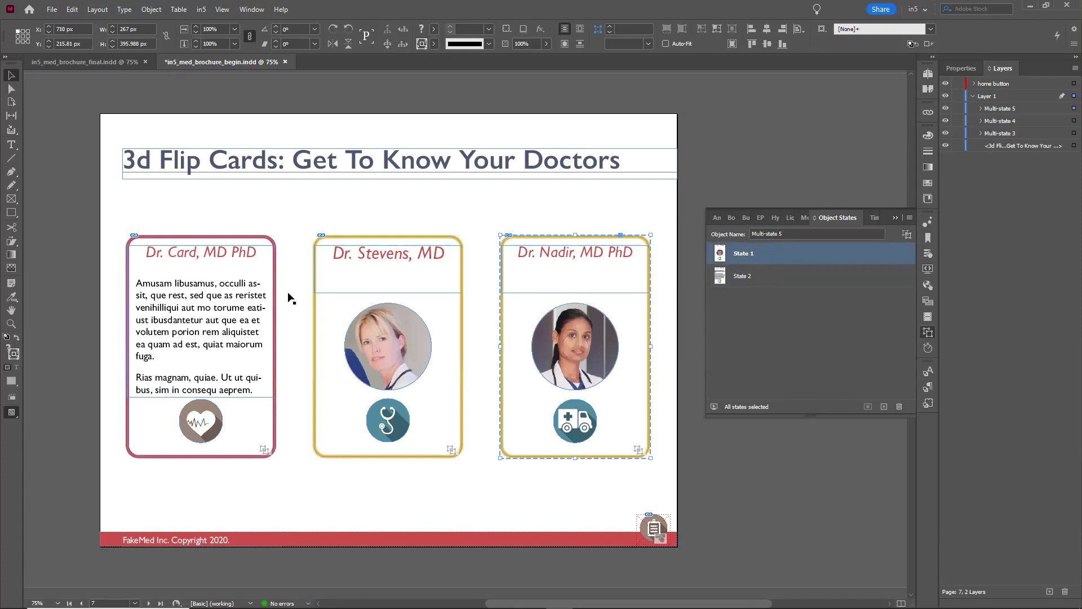
left_click(248, 312)
left_click(747, 253)
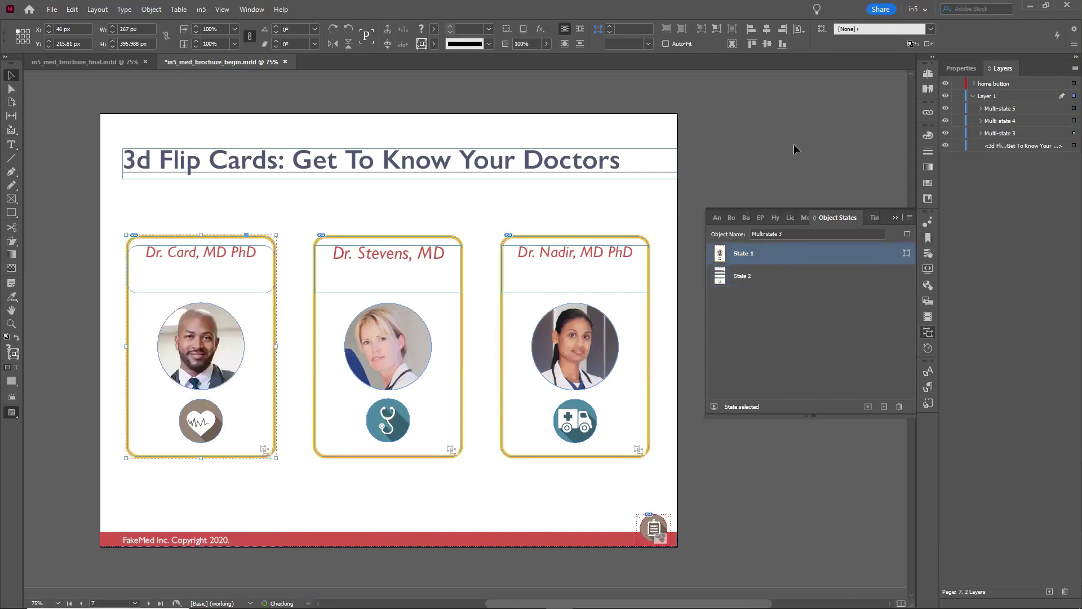
left_click(870, 195)
left_click(896, 215)
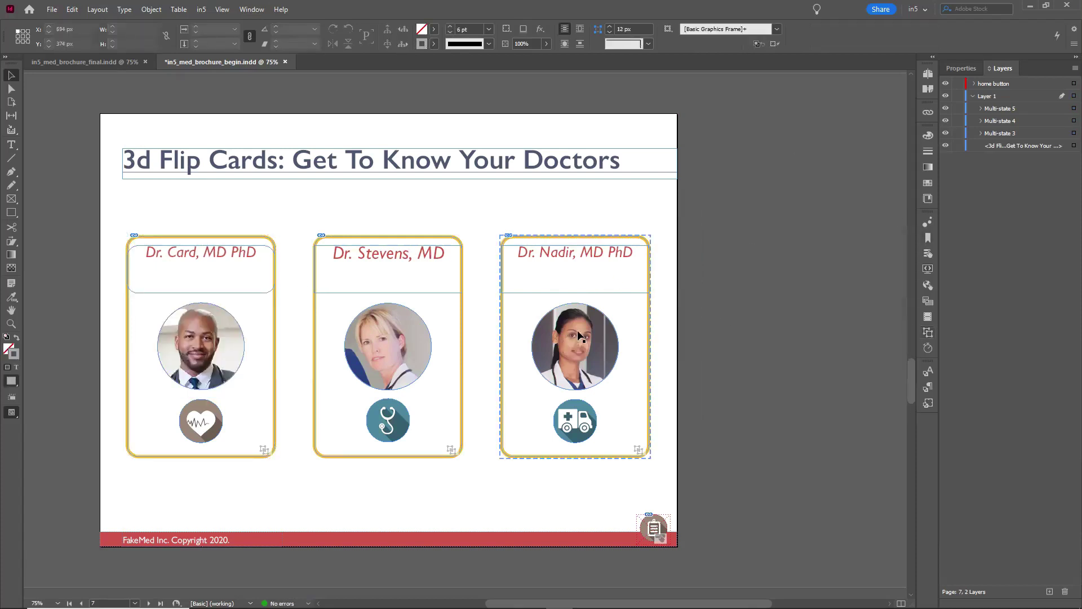
Turn the first doctor card into a 3D Flip Card with its flip direction set to Horizontally.
left_click(196, 346)
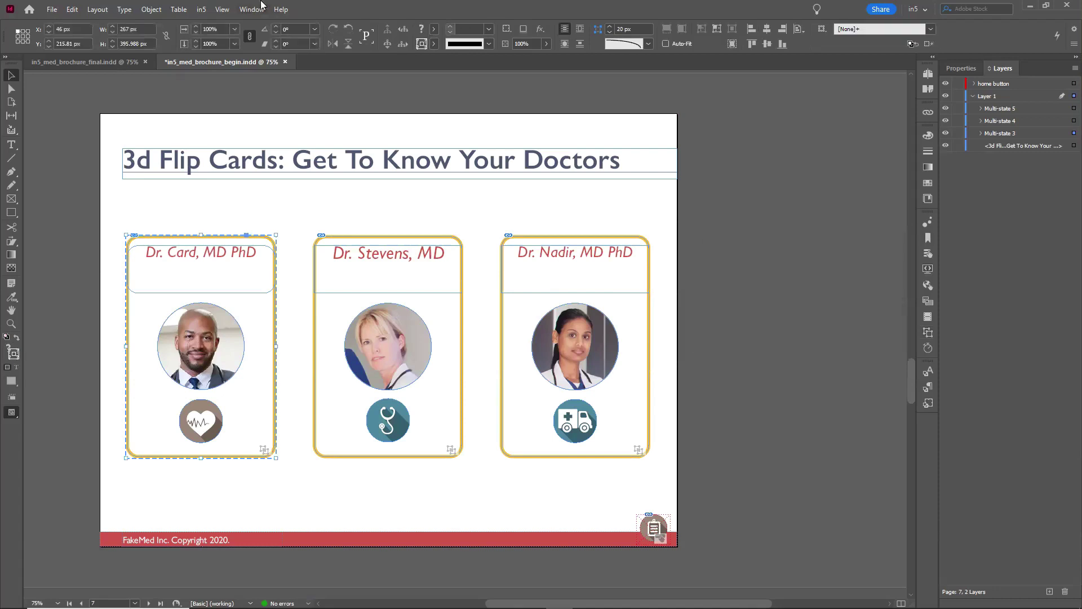
left_click(201, 10)
mouse_move(214, 64)
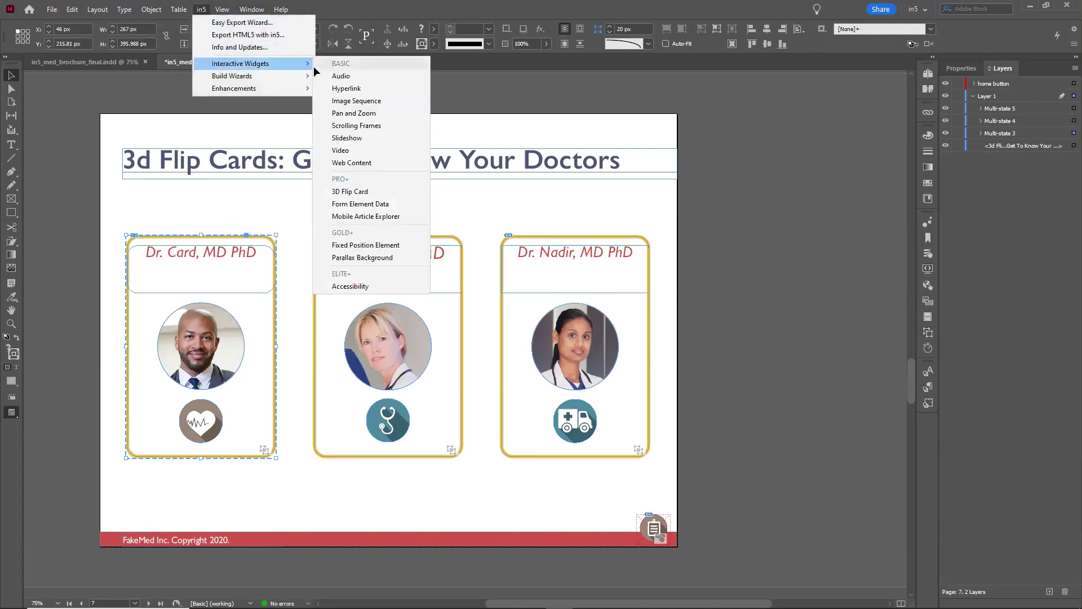
left_click(358, 192)
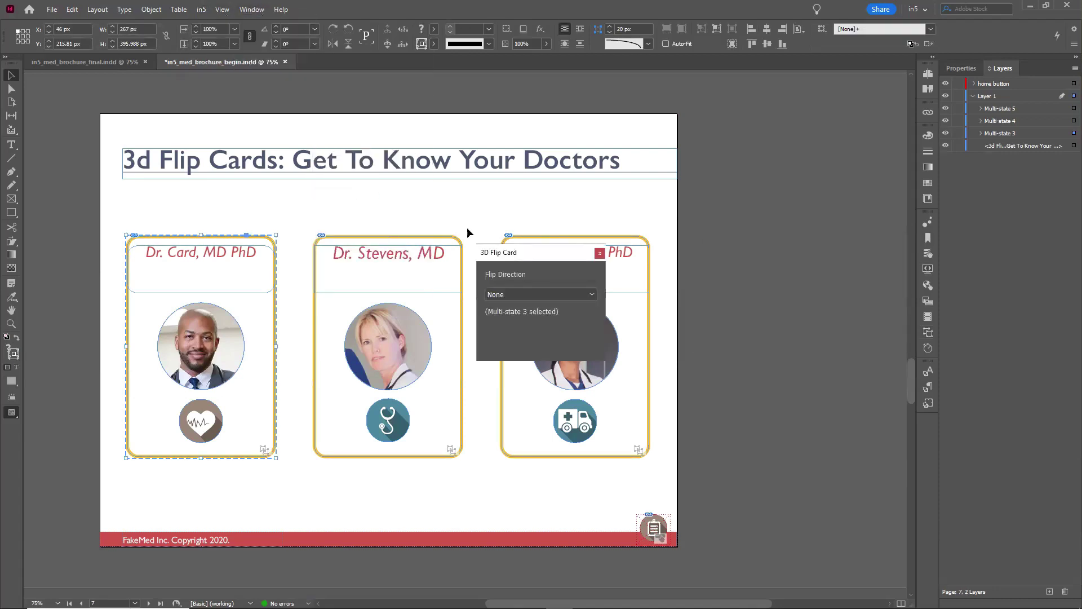
left_click_drag(484, 254, 682, 194)
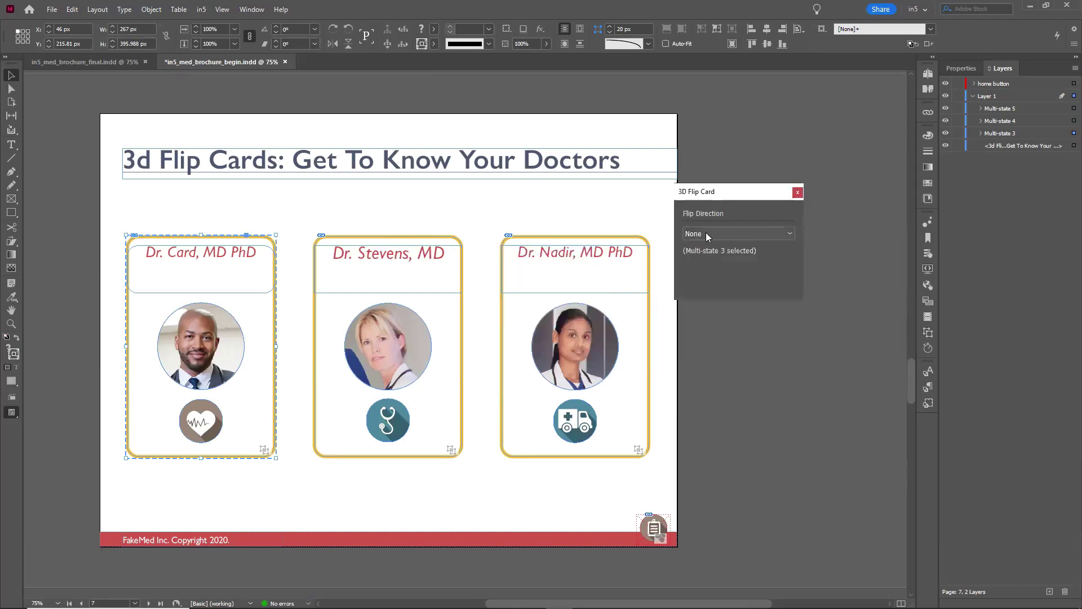
left_click(706, 232)
left_click(707, 258)
Set the 3D Flip Card direction to Horizontally for the second and third doctor cards, and deselect them.
left_click(388, 347)
left_click(697, 235)
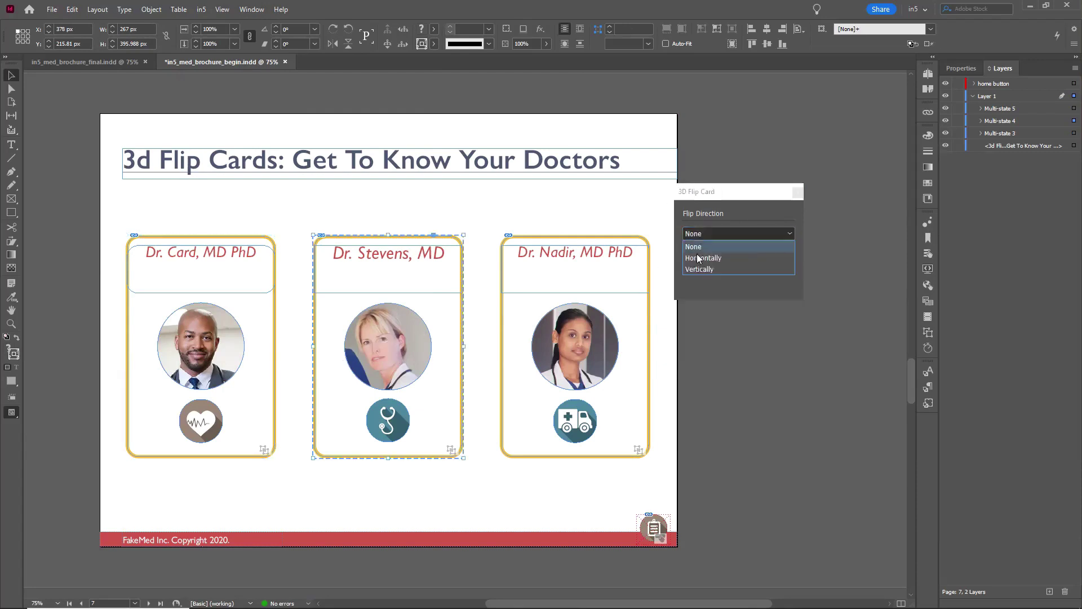
left_click(701, 258)
left_click(591, 300)
left_click(741, 233)
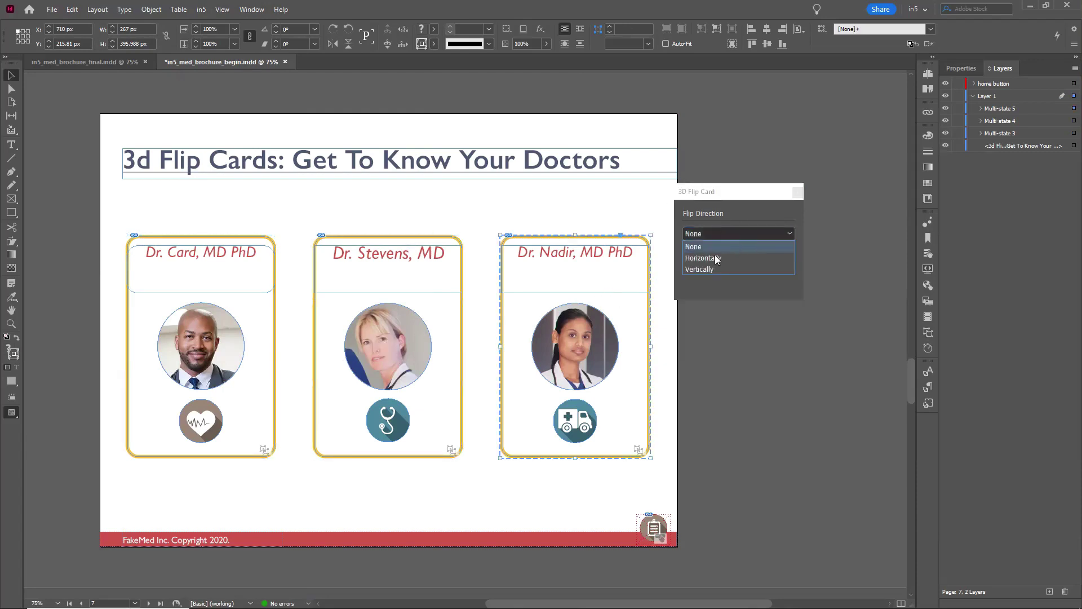
left_click(705, 256)
left_click(711, 353)
On page 8, Slideshow: About Our Doctors, review the object states of the left image strip, leaving it on State 2 copy.
scroll(412, 386, "down", 8)
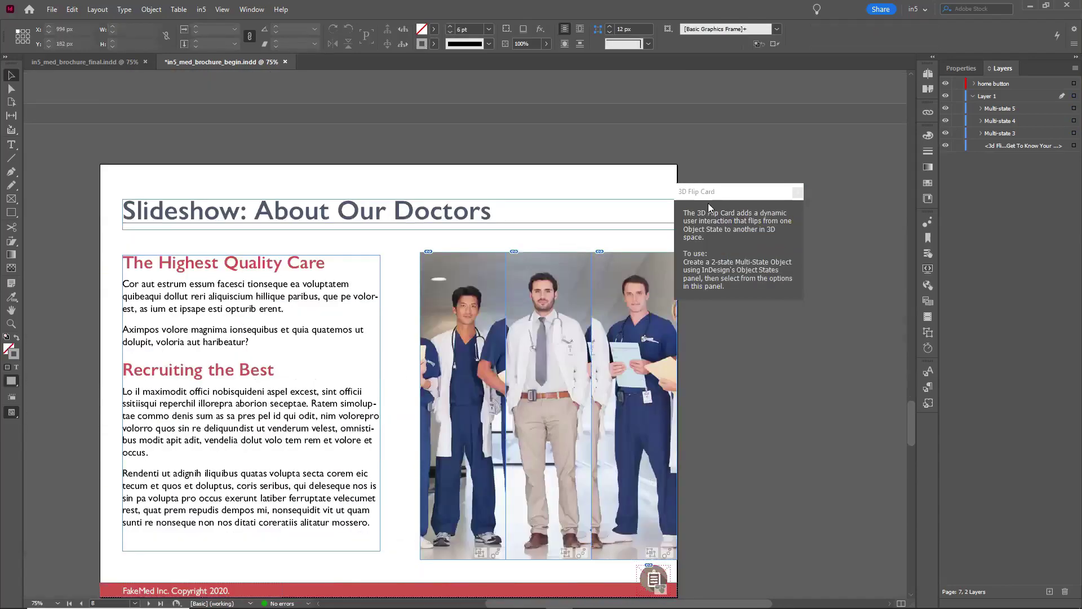
left_click_drag(705, 192, 747, 186)
scroll(589, 400, "down", 1)
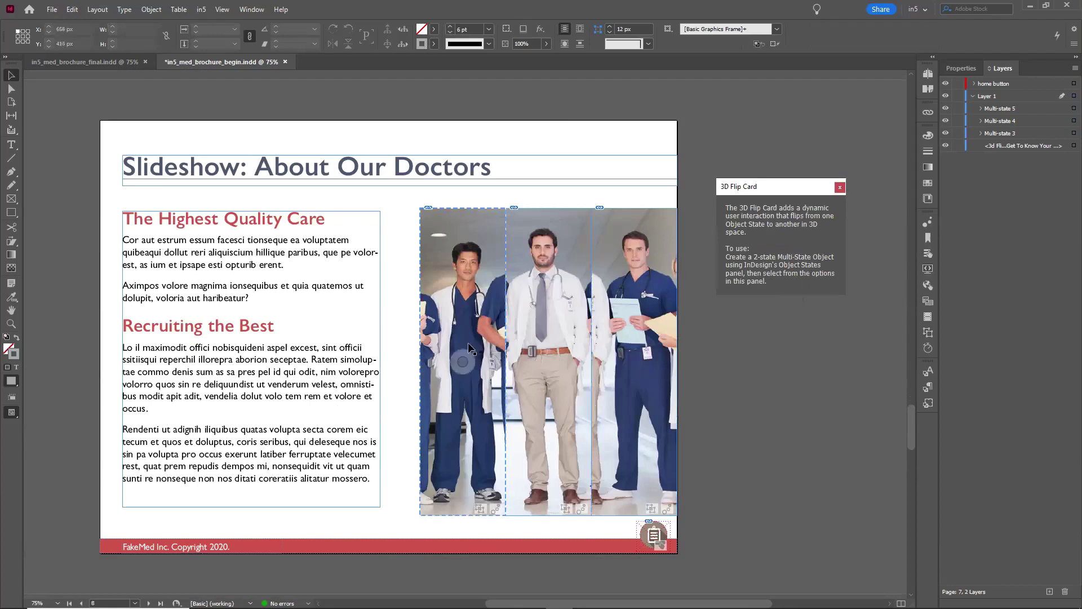
left_click(469, 356)
left_click(839, 186)
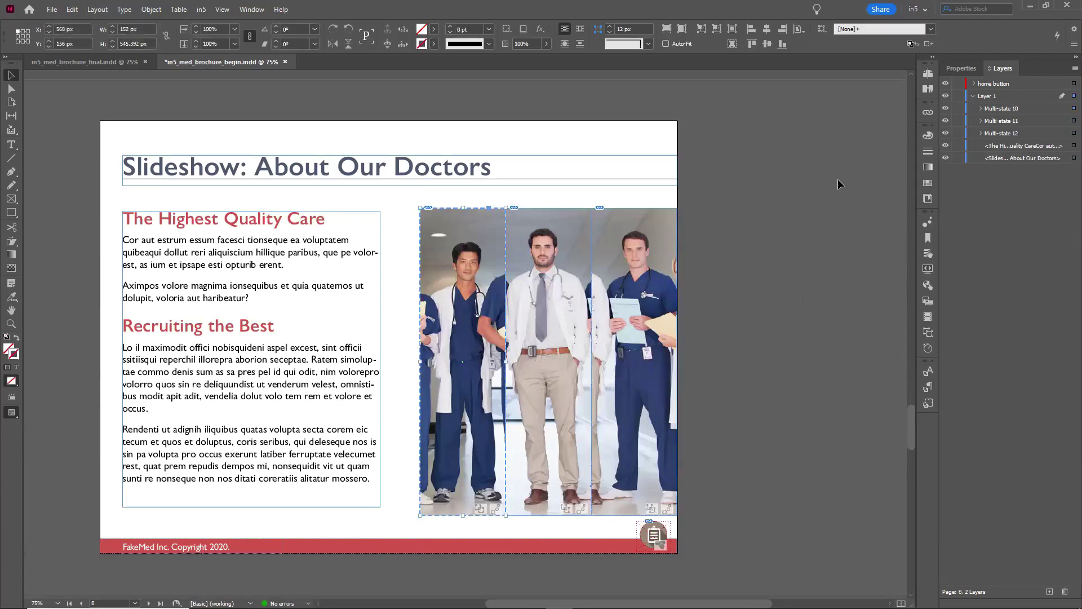
left_click(927, 333)
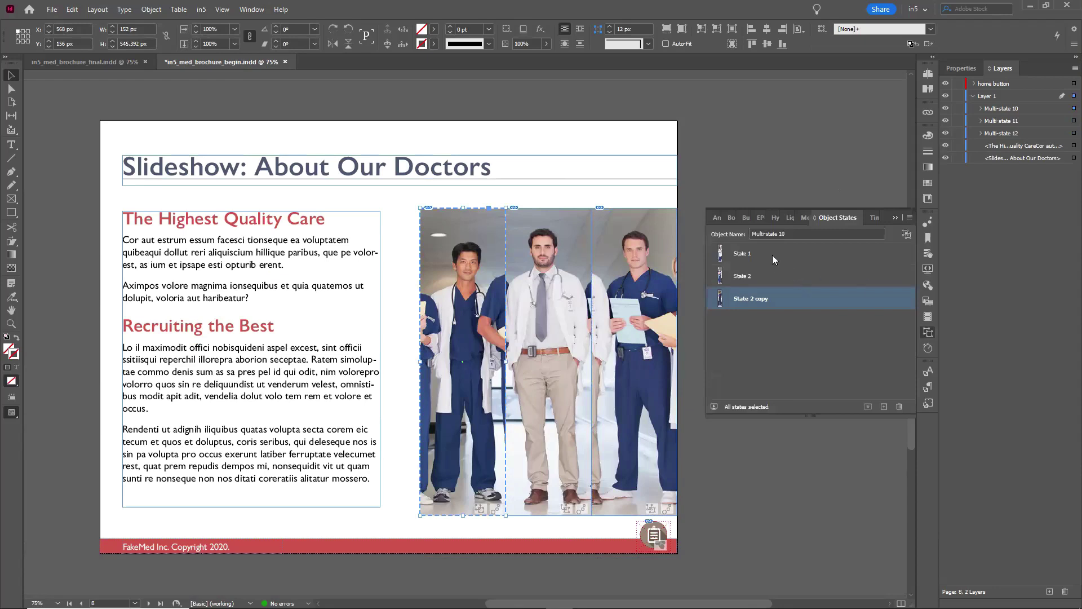
left_click(772, 254)
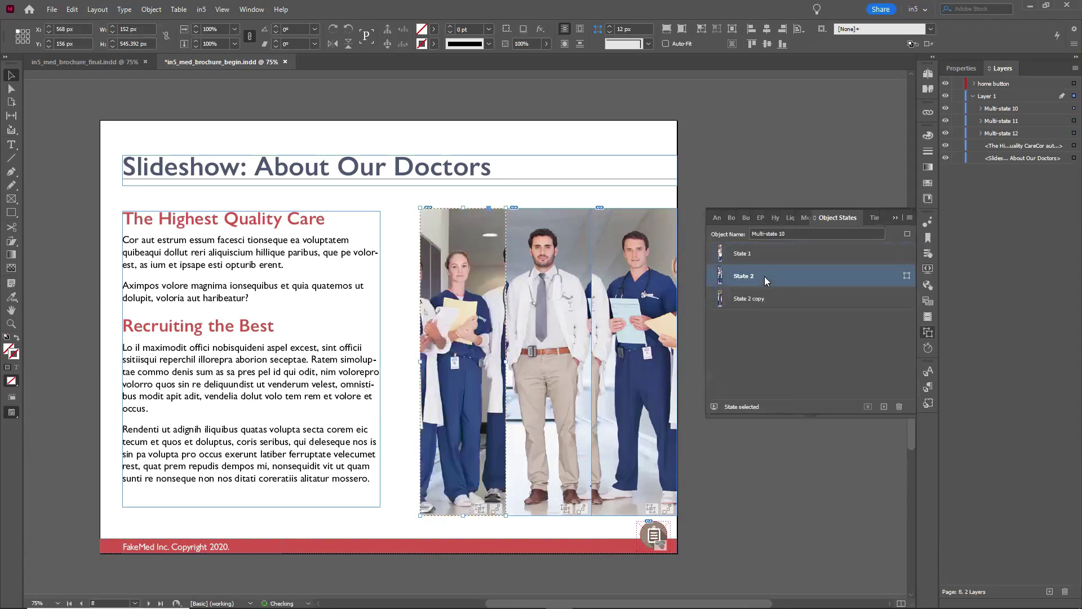
left_click(764, 277)
left_click(795, 296)
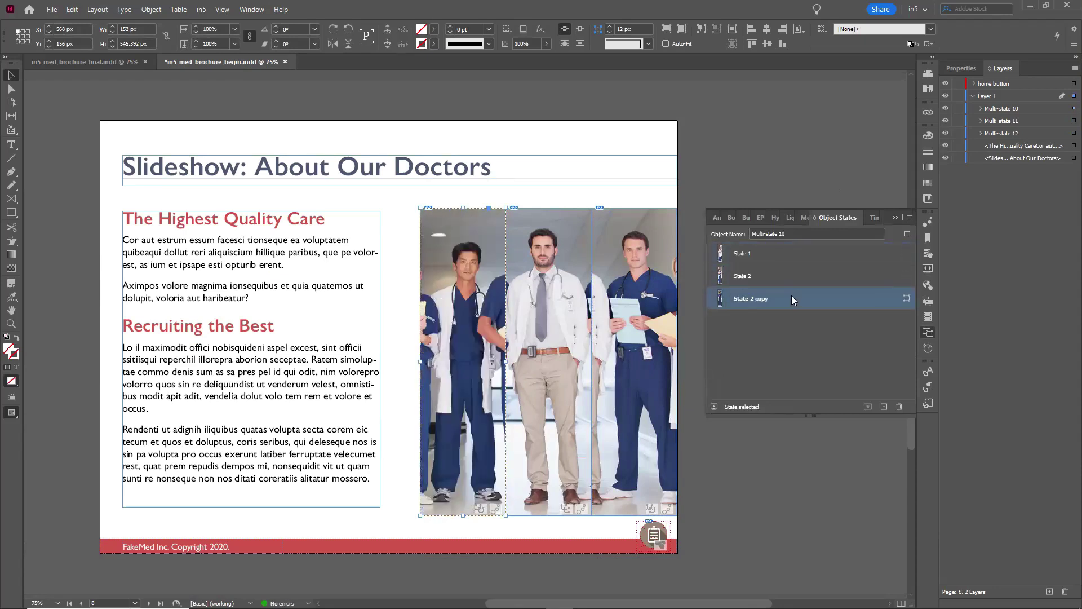
Review the object states of the middle and right image strips, leaving both on State 2.
left_click(555, 264)
key("ctrl+z")
left_click(755, 254)
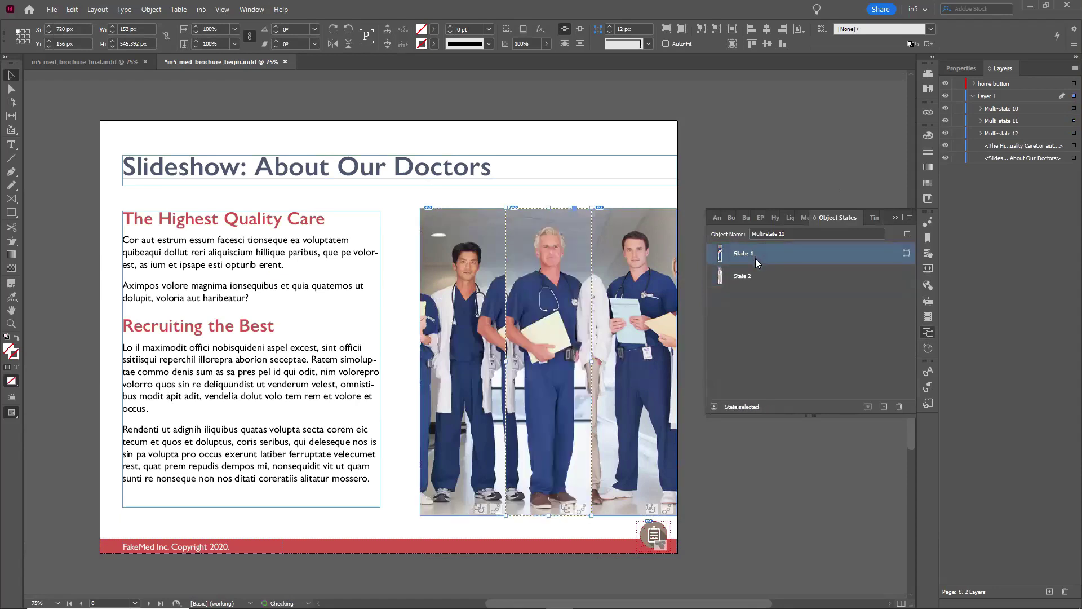
left_click(628, 251)
left_click(777, 255)
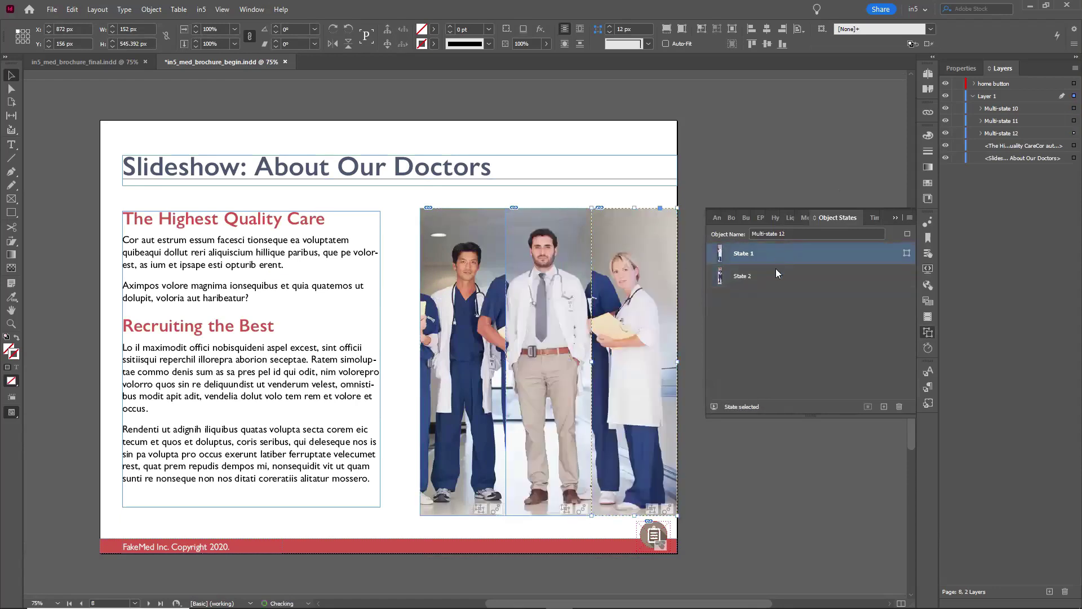
left_click(774, 278)
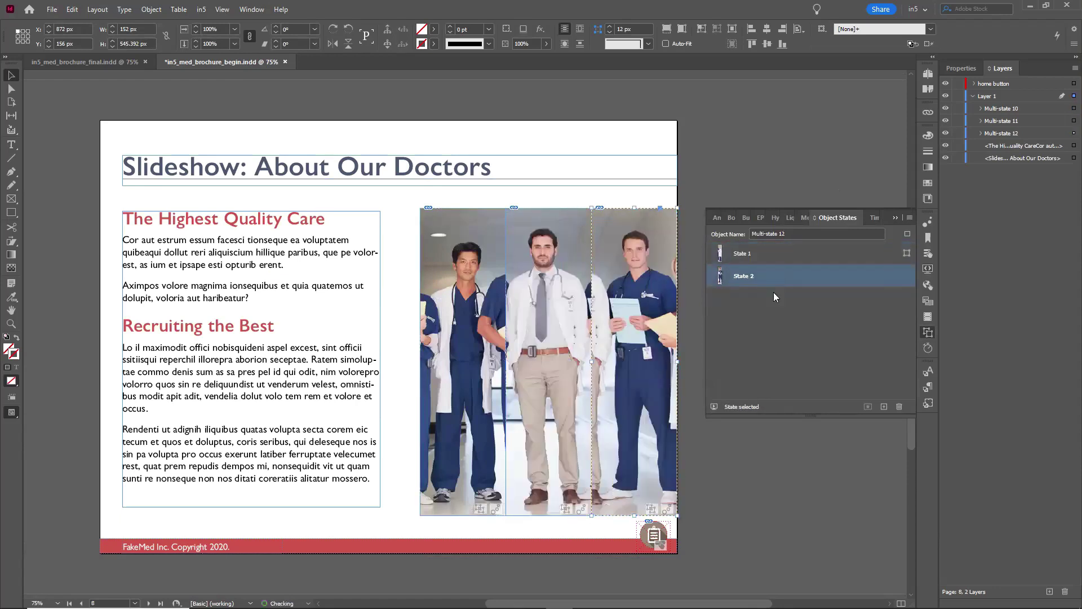
left_click(894, 217)
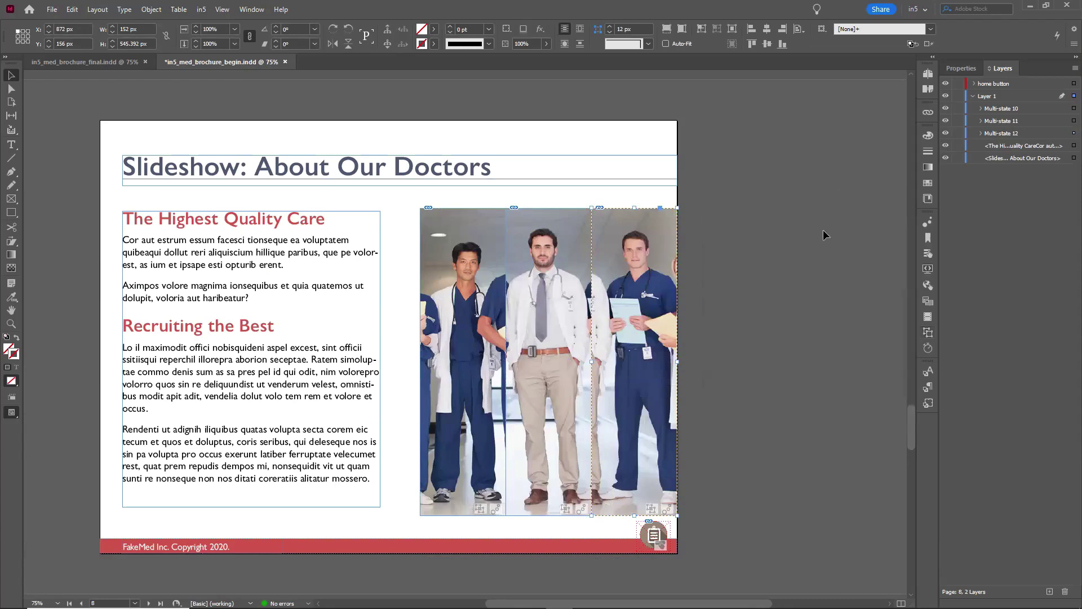
In the left image strip's Slideshow settings, enable Auto Play and disable Swipe to Change Image.
left_click(461, 360)
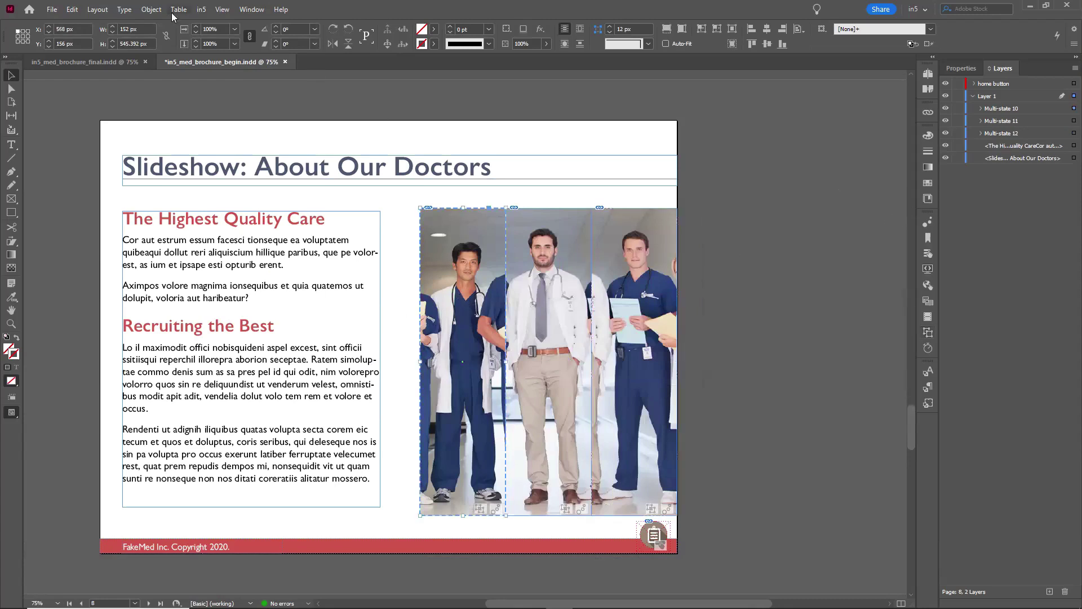
left_click(201, 9)
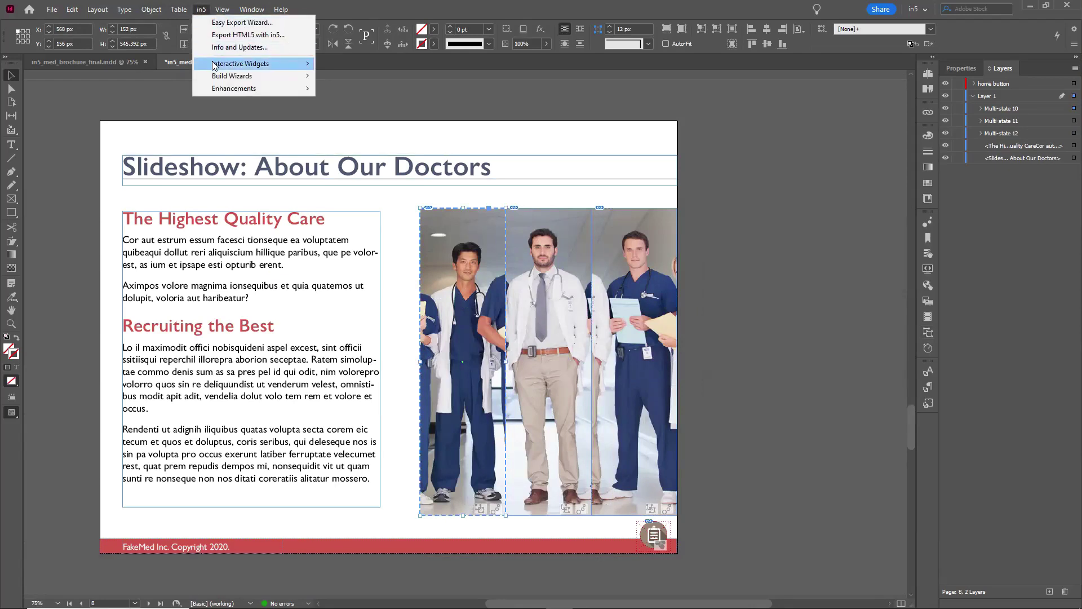
mouse_move(213, 66)
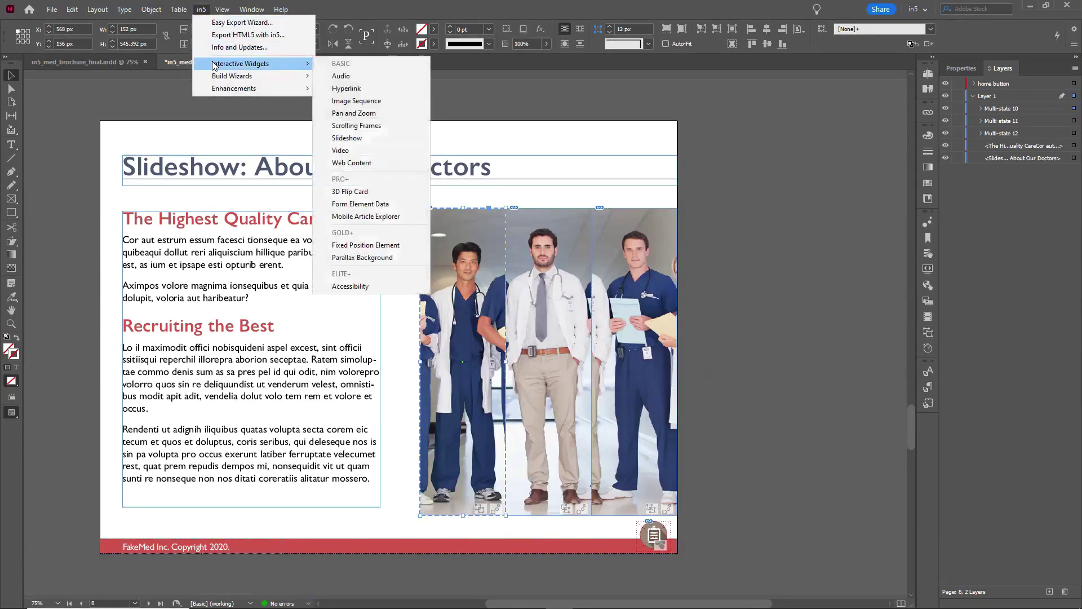
left_click(345, 138)
left_click_drag(499, 184, 269, 176)
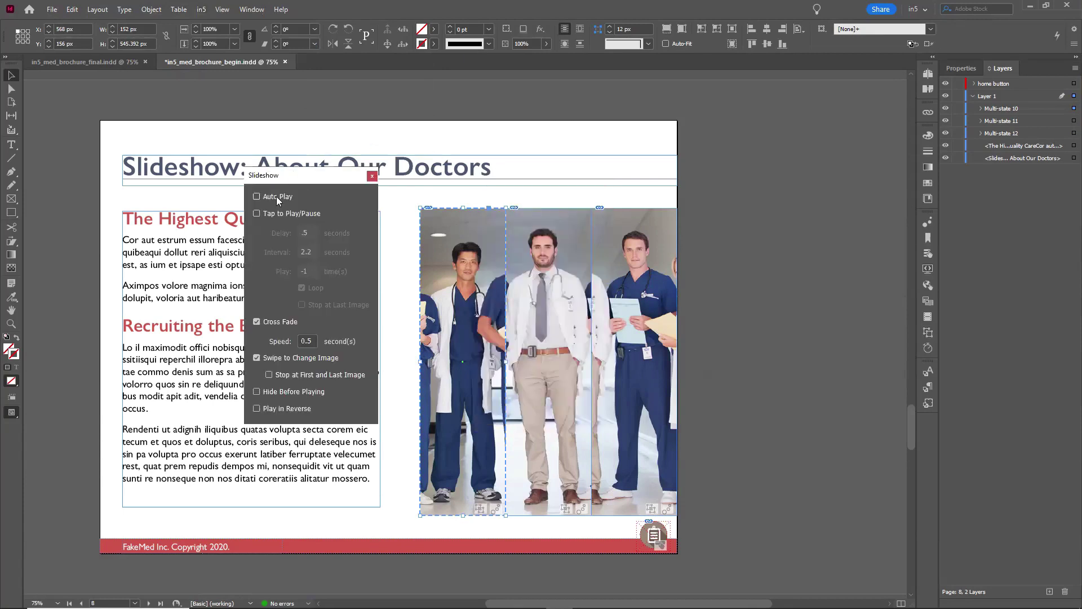
left_click(257, 358)
left_click(257, 196)
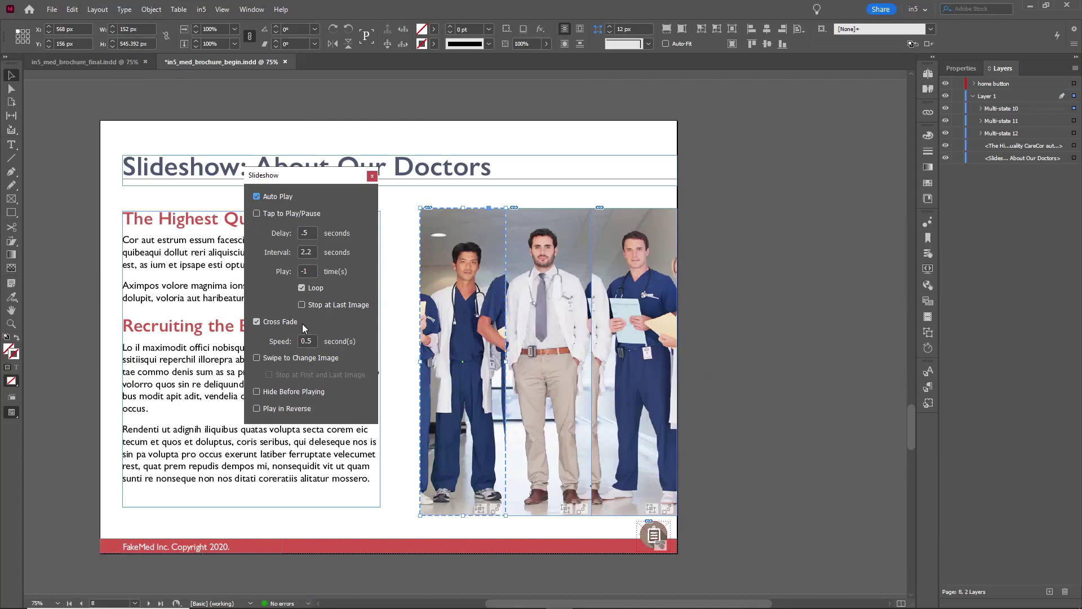
Enable Auto Play and disable Swipe to Change Image for the middle image strip's slideshow.
left_click(548, 362)
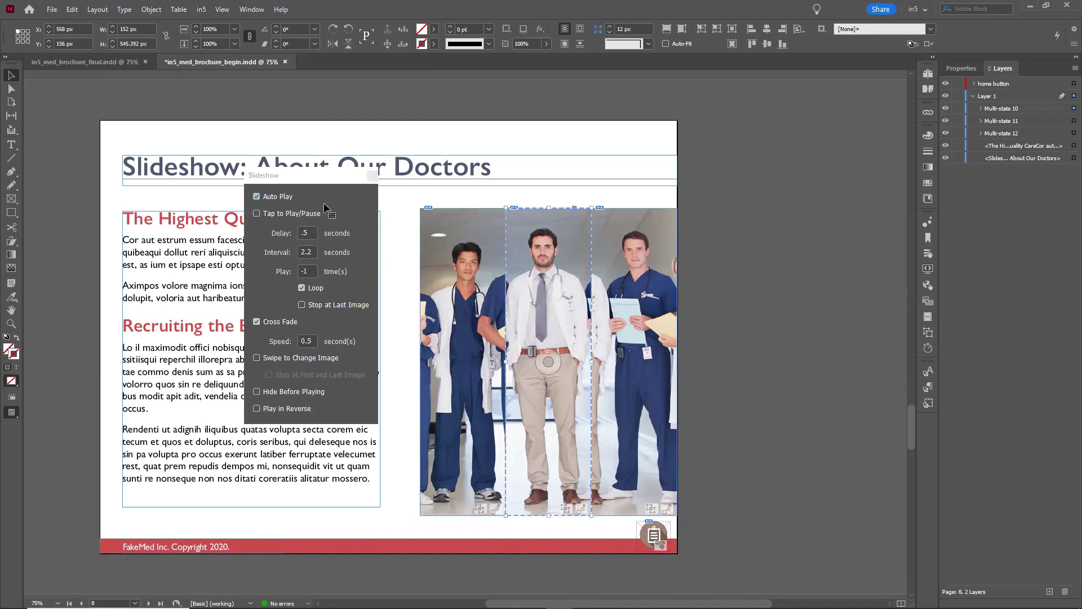
left_click(257, 196)
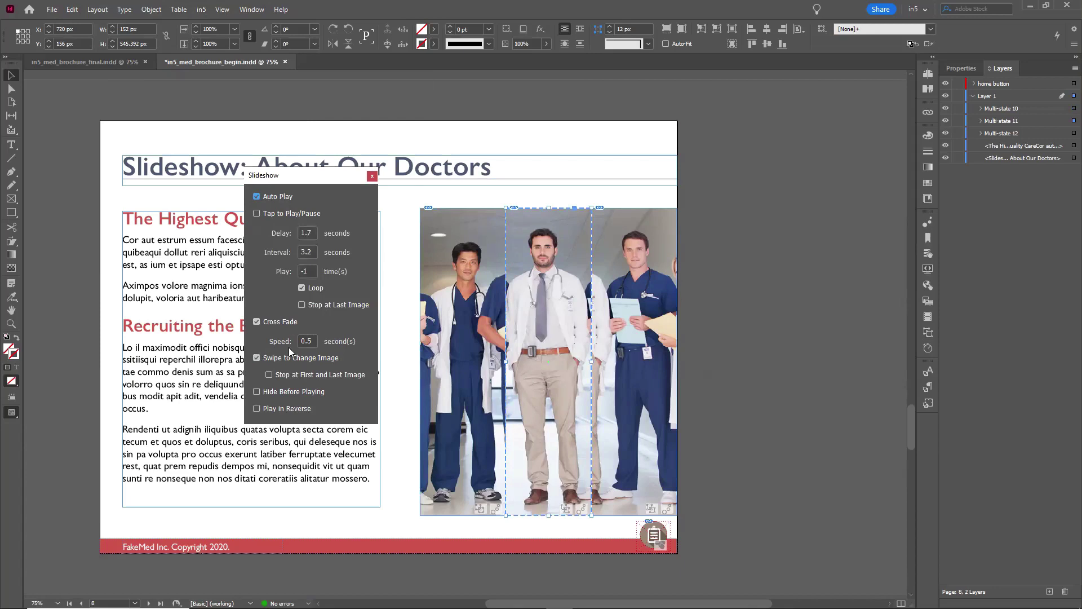
left_click(256, 358)
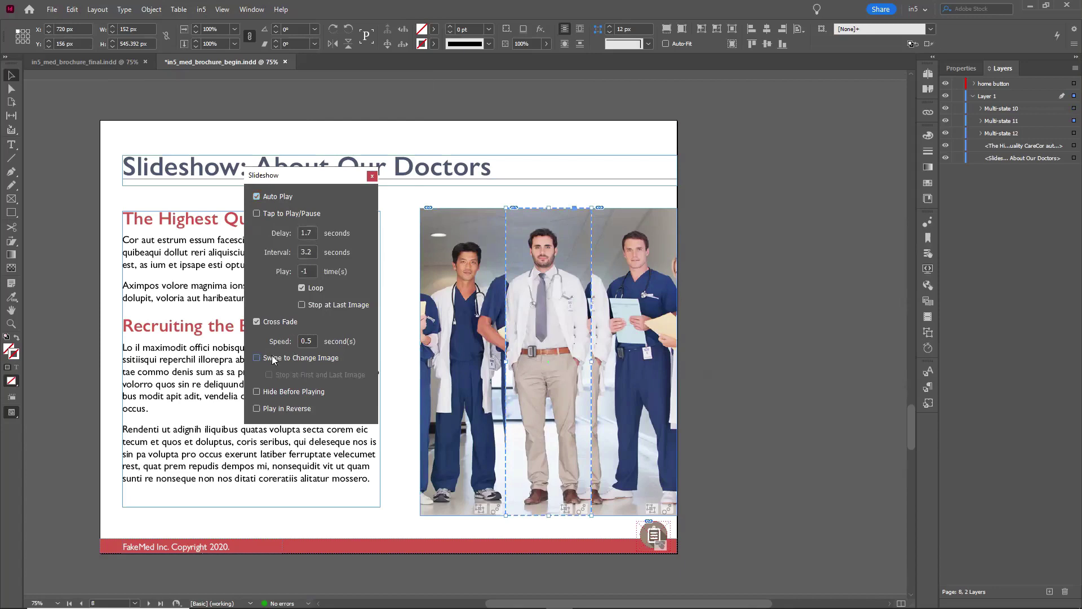
Disable Swipe to Change Image for the right image strip's slideshow, and go to page 9, Pop-ups: Our Locations.
left_click(609, 270)
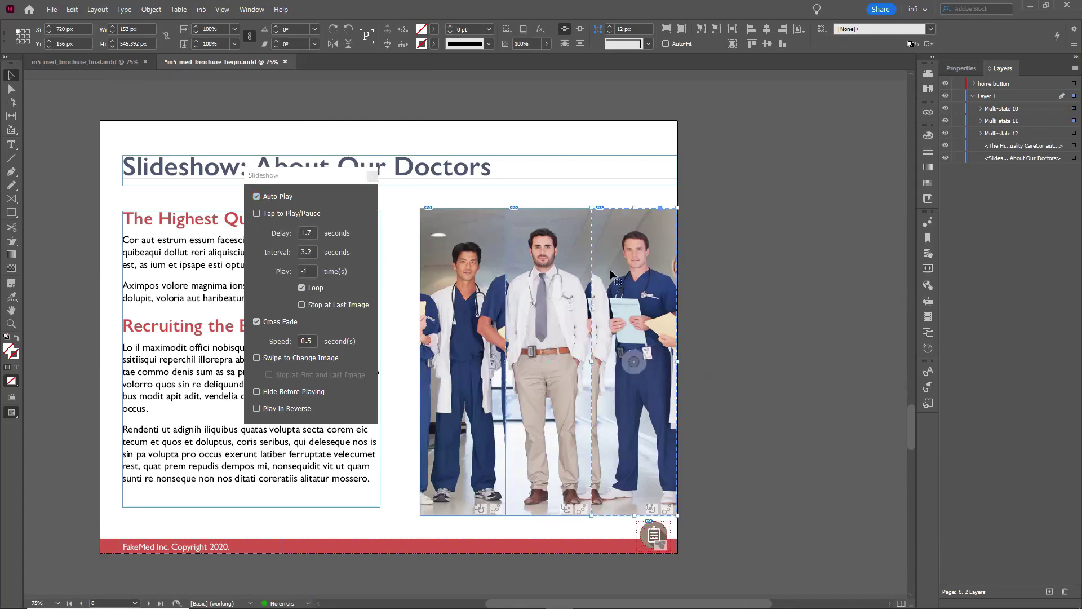
left_click(270, 361)
left_click(371, 176)
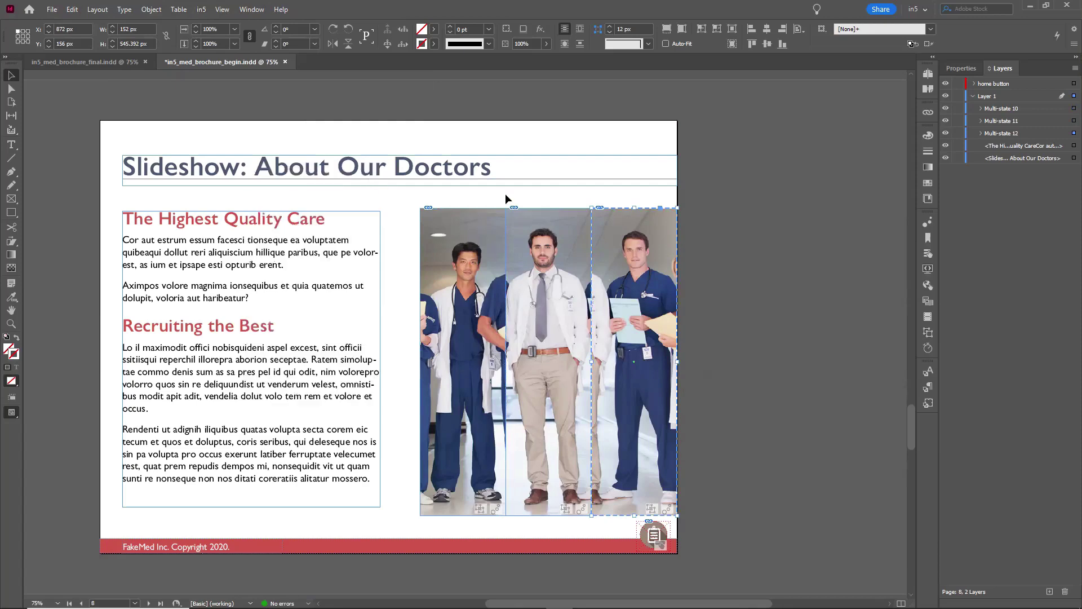
left_click(723, 225)
scroll(723, 225, "down", 10)
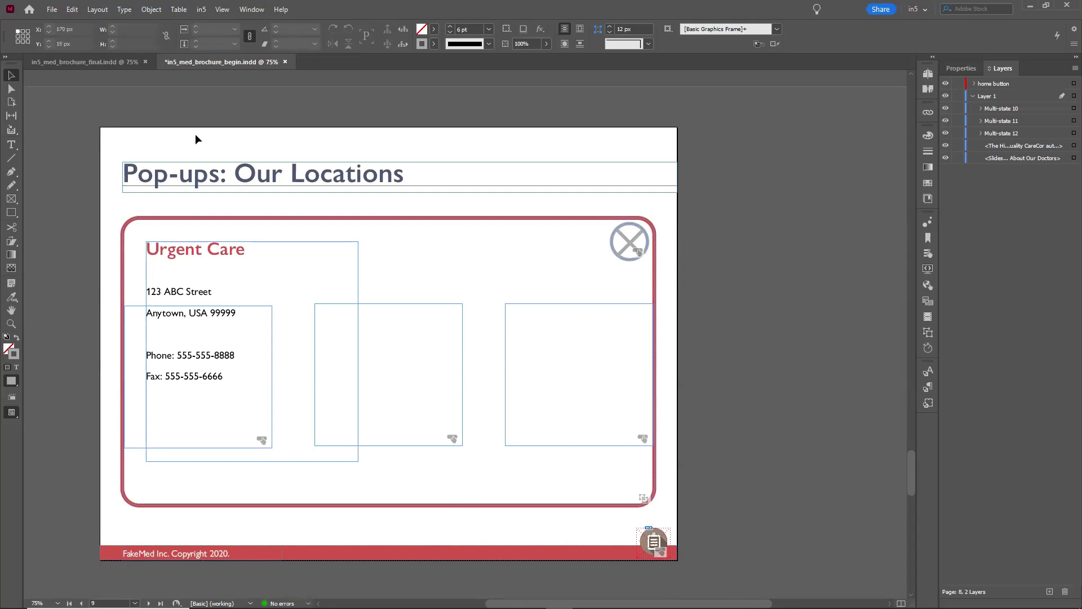
left_click(201, 9)
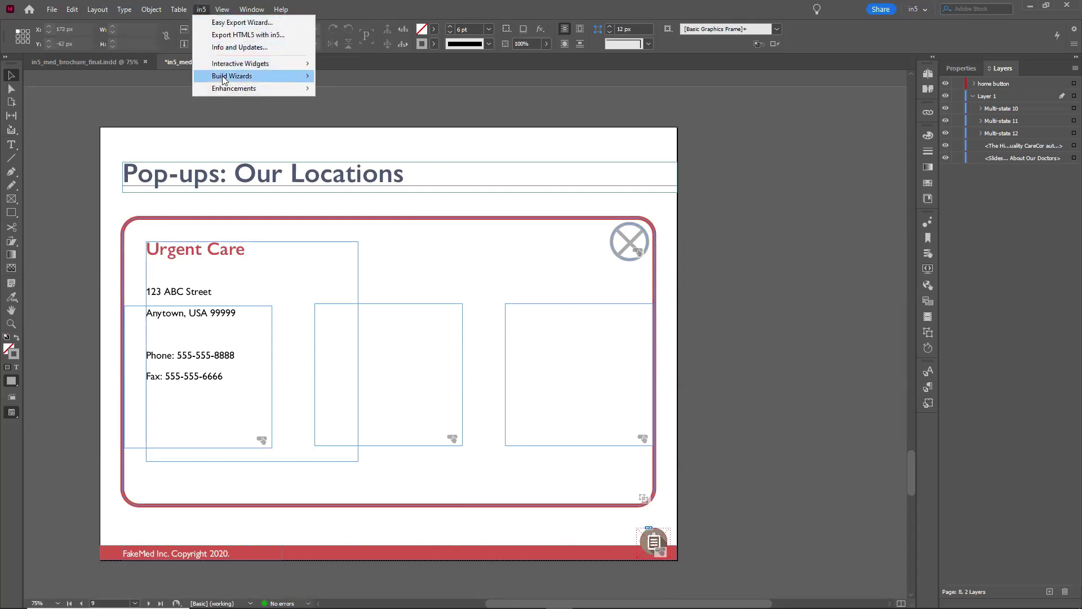
mouse_move(223, 82)
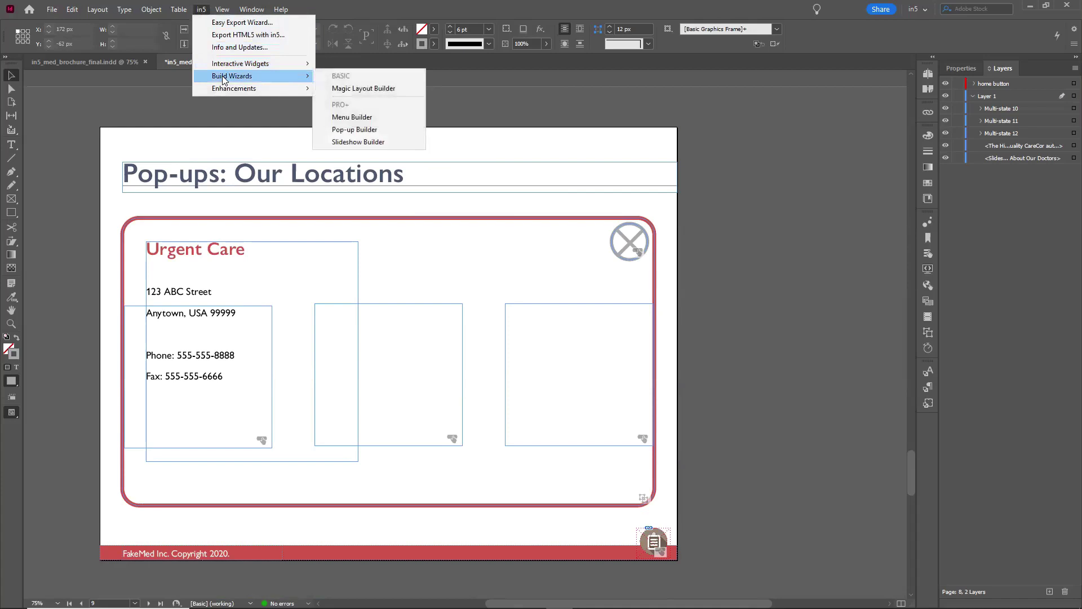
left_click(386, 131)
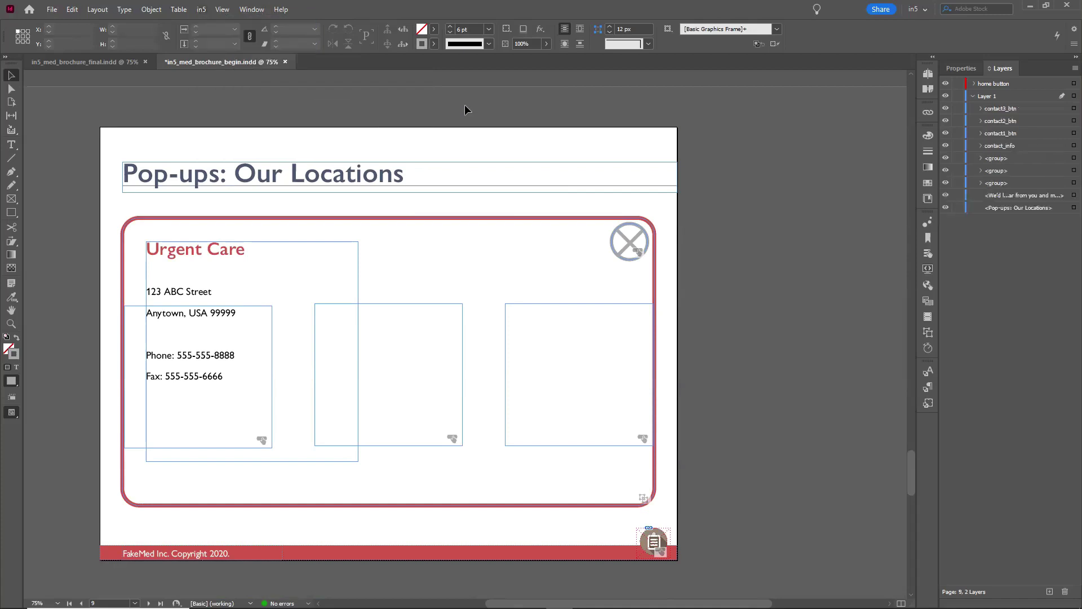
Add an "Empty" state to the contact_info multi-state object, and reselect the whole object on the page.
left_click(627, 229)
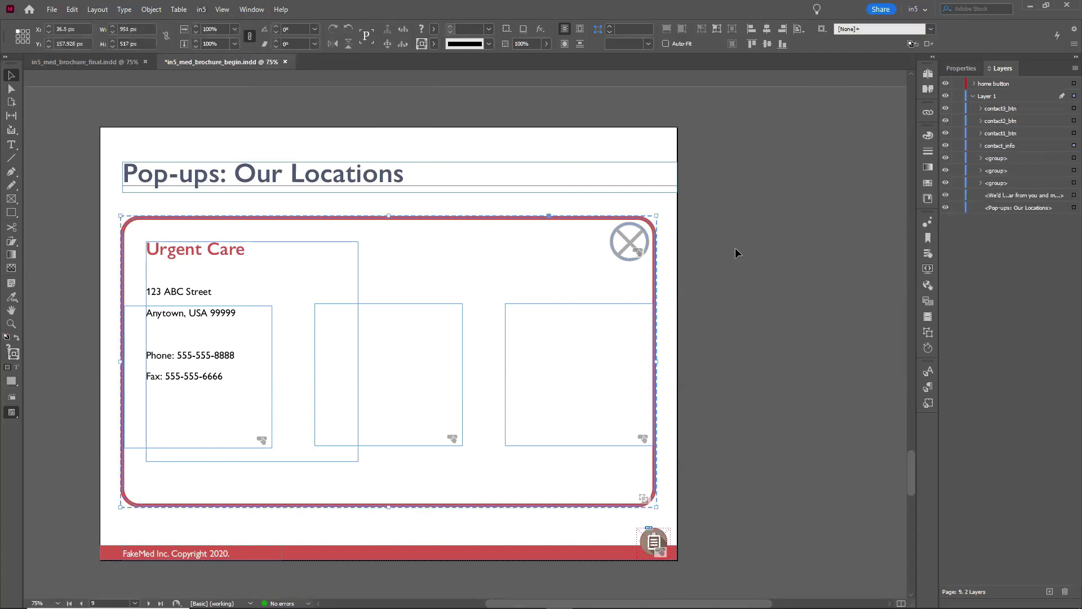
left_click(926, 334)
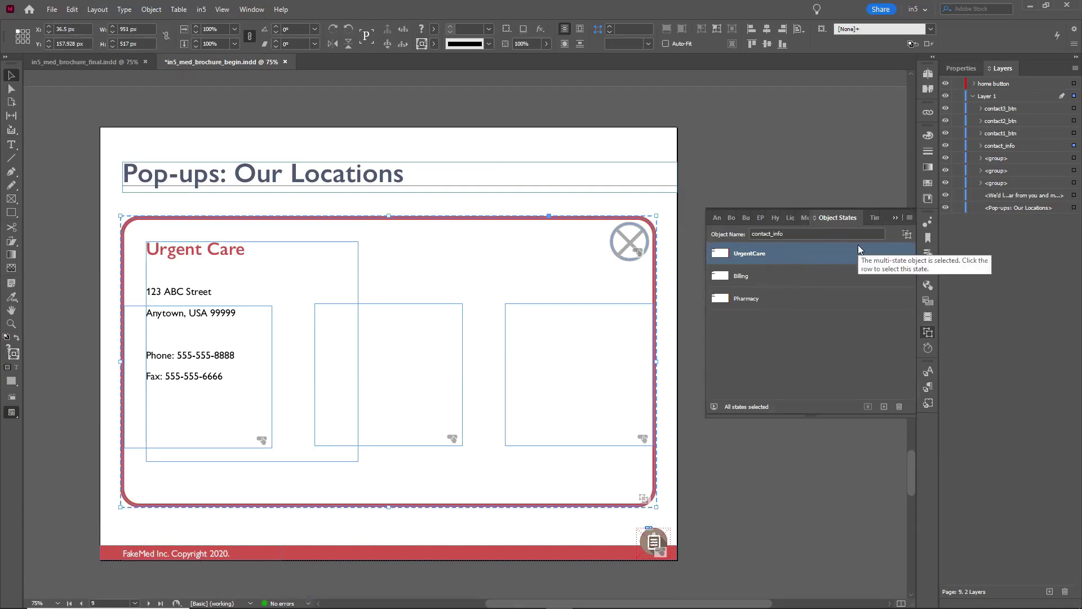
left_click(910, 218)
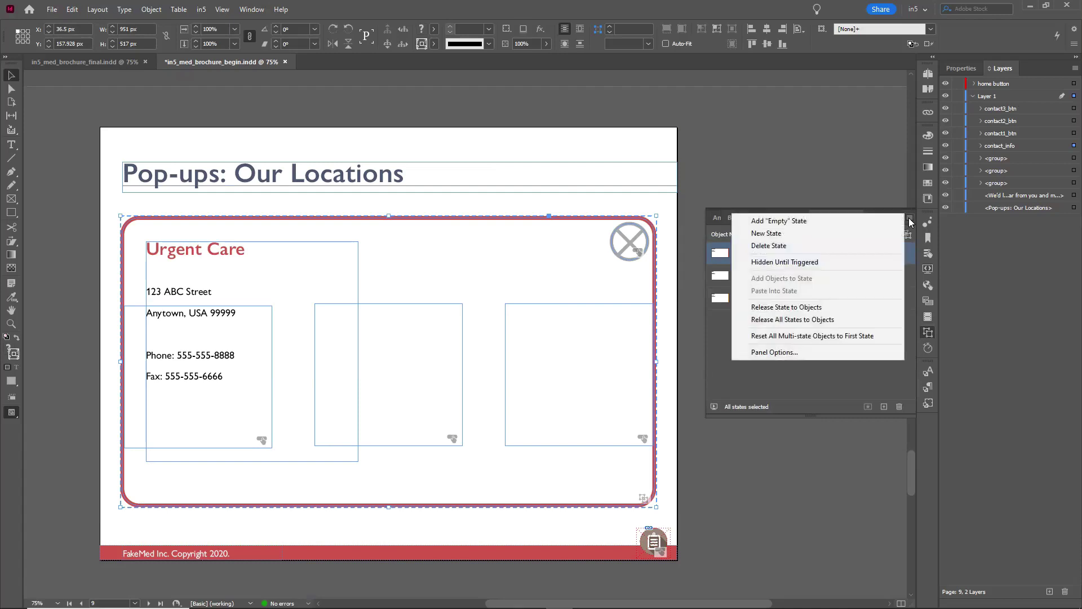
left_click(832, 221)
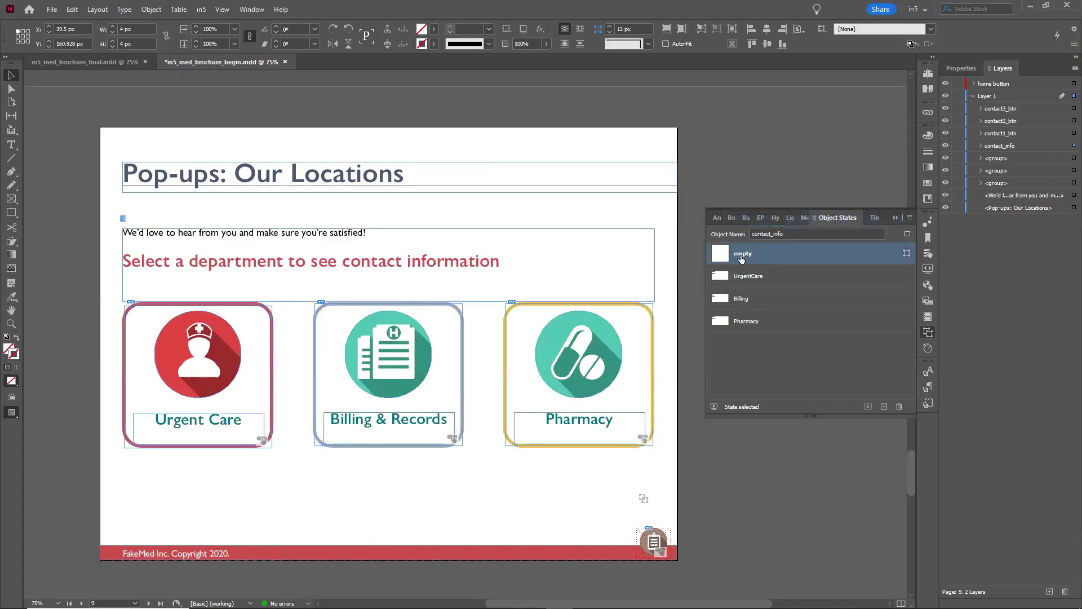
left_click(124, 221)
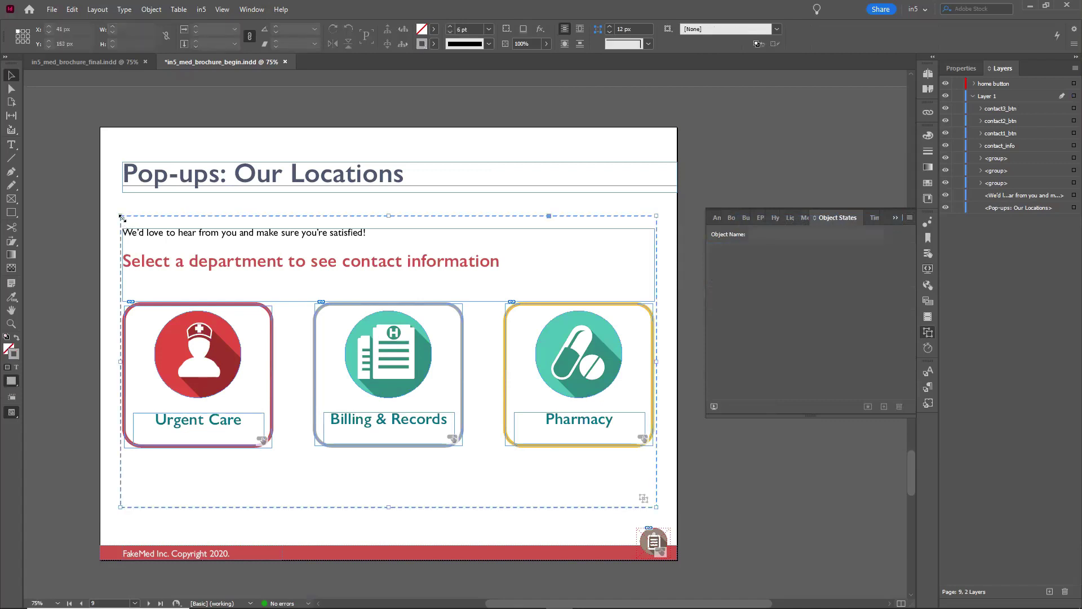
Inspect the small frame in the contact_info object's empty state, and reselect the whole multi-state object.
left_click(123, 219)
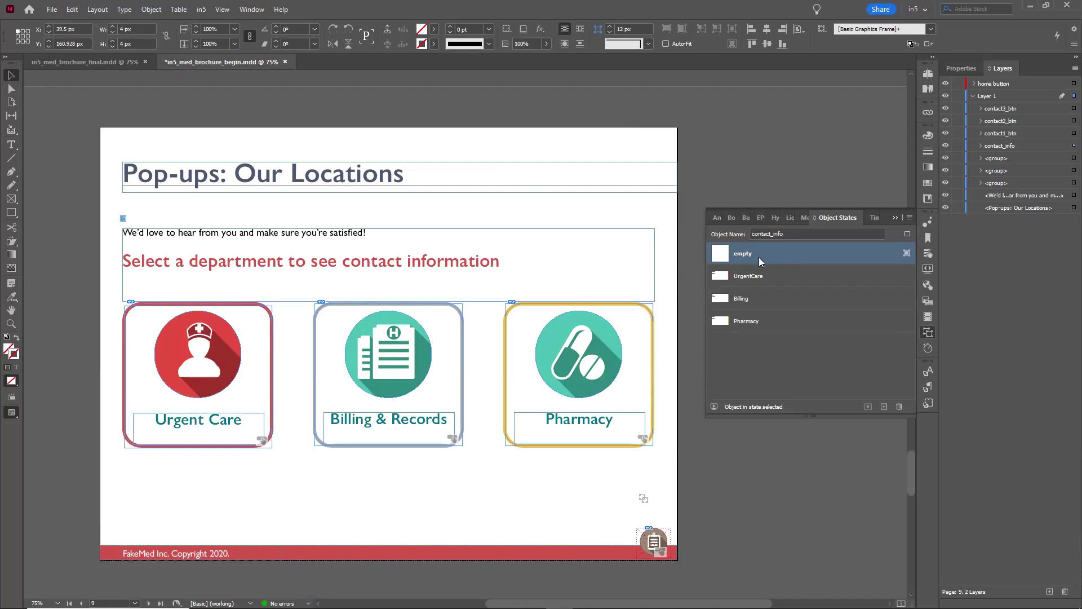
left_click(747, 183)
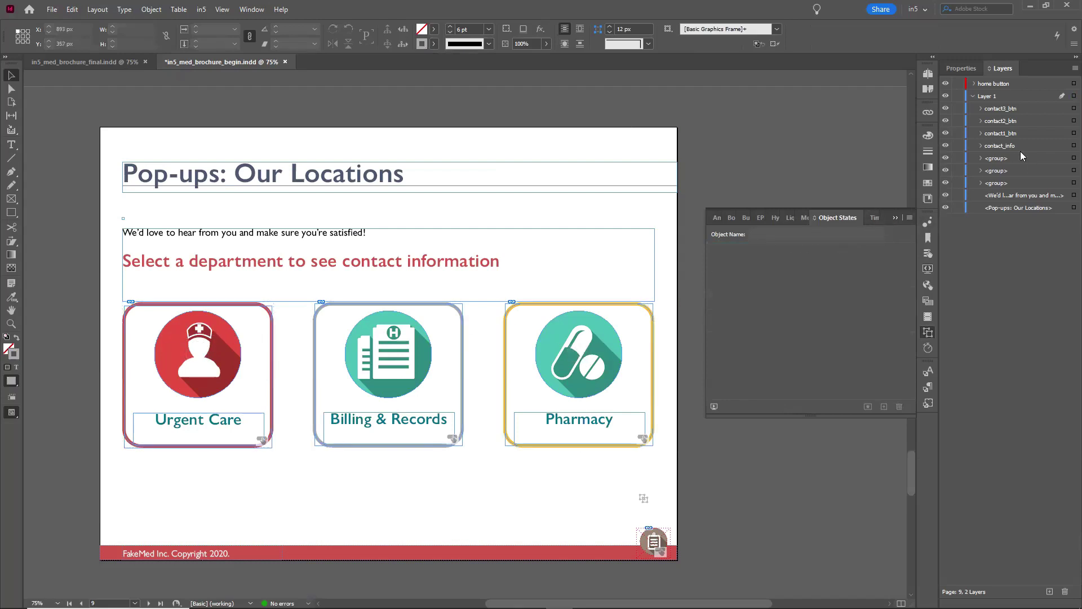
left_click(1073, 146)
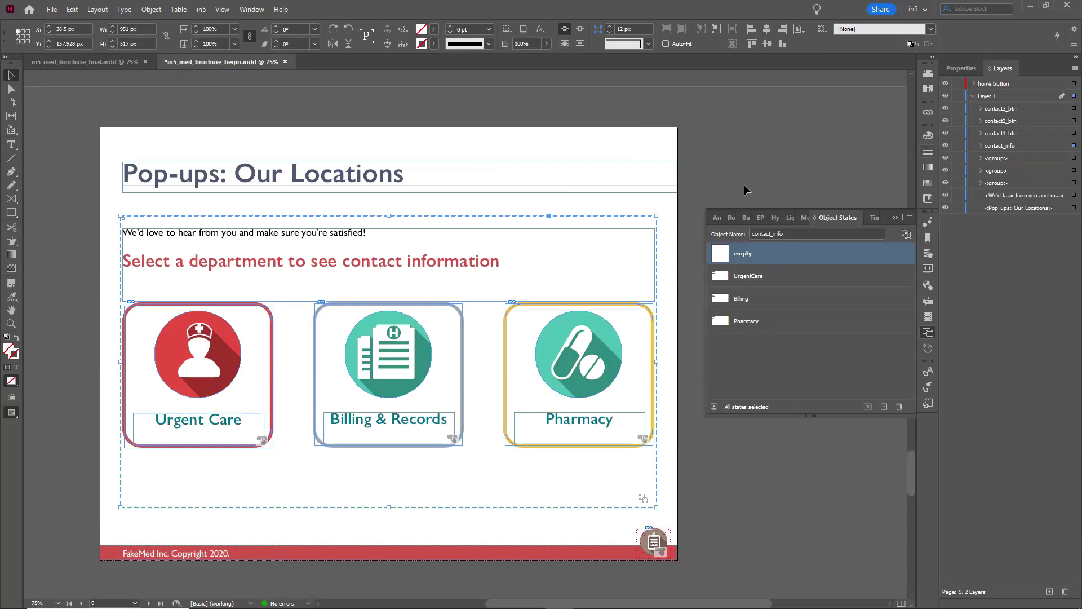
Give contact3_btn over the Pharmacy card a Go To State action targeting contact_info's UrgentCare state.
left_click(1070, 108)
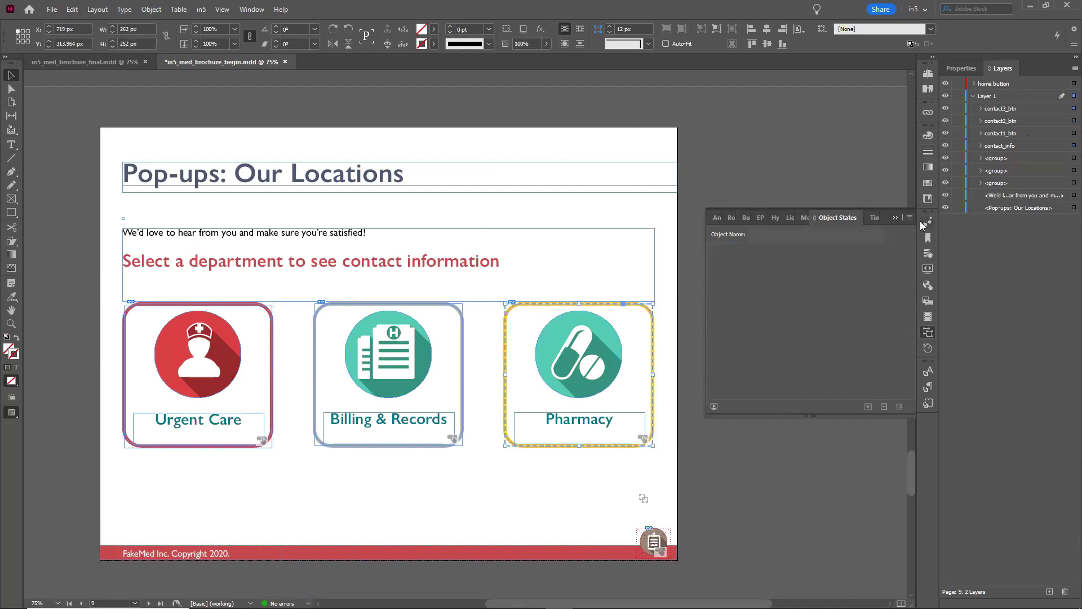
left_click(927, 253)
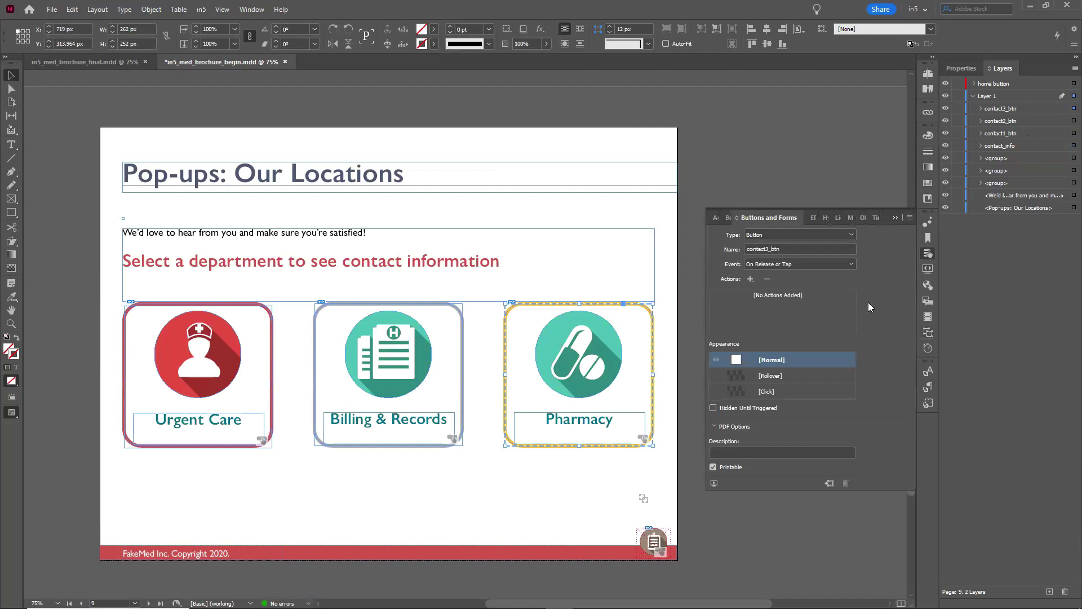
left_click(750, 279)
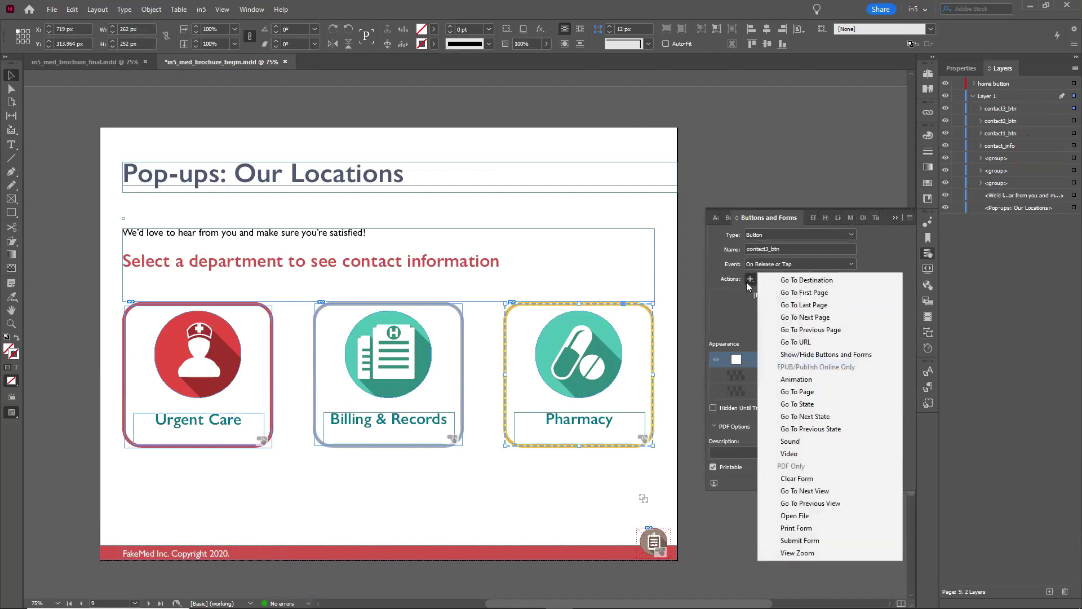
left_click(788, 403)
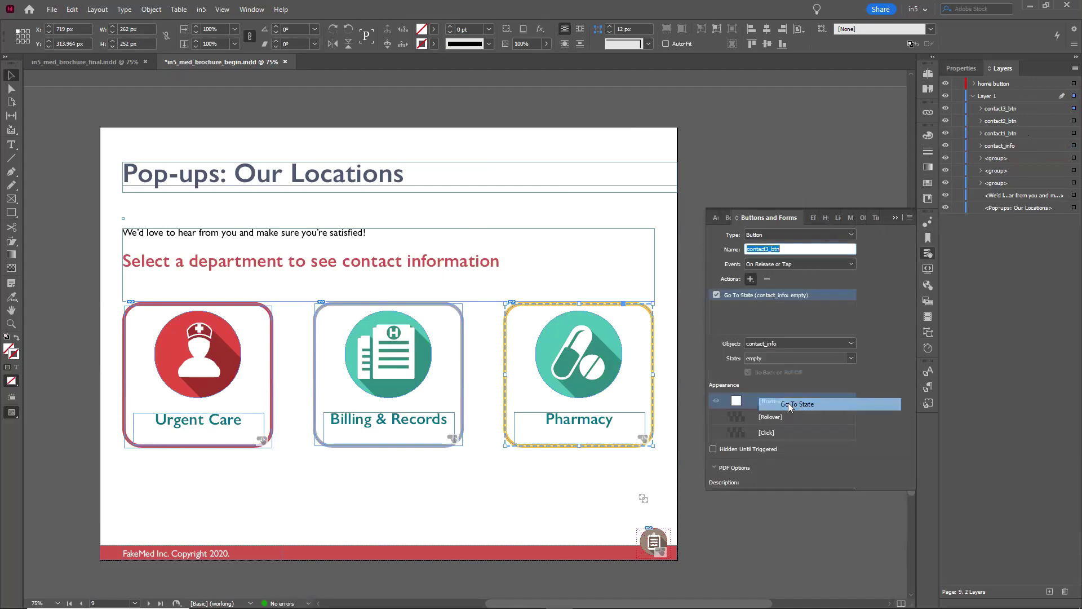
left_click(772, 358)
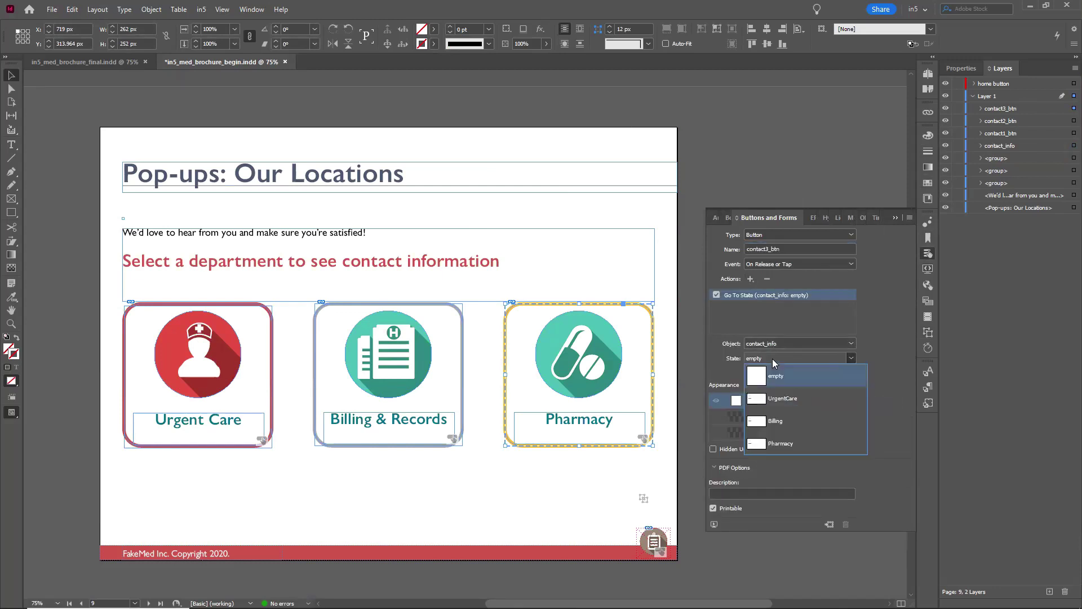
left_click(785, 399)
Give contact2_btn over the Billing & Records card a Go To State action targeting contact_info's Billing state.
left_click(417, 369)
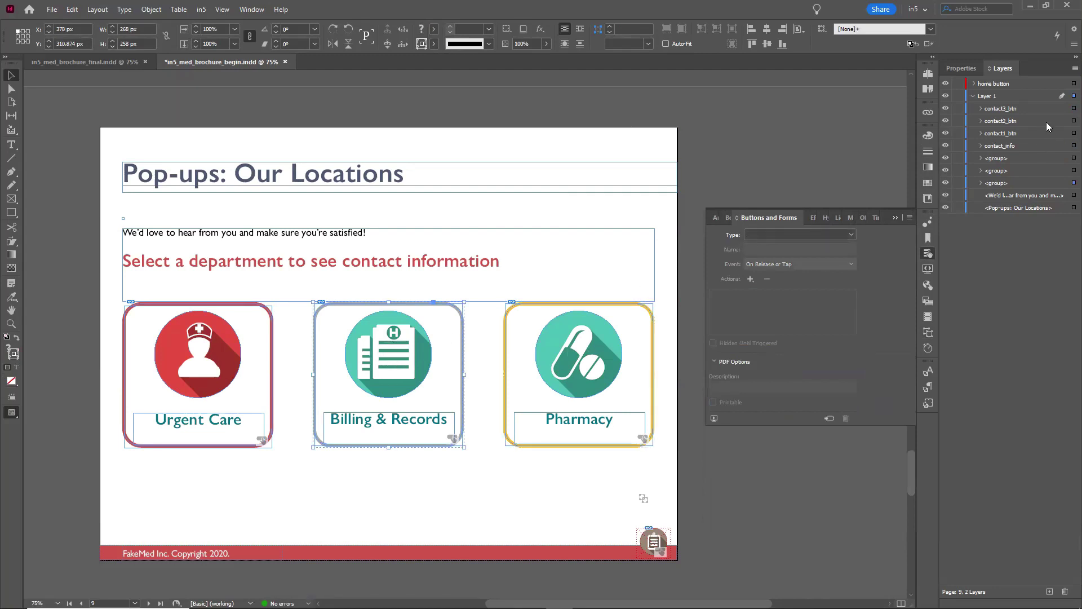
left_click(1071, 121)
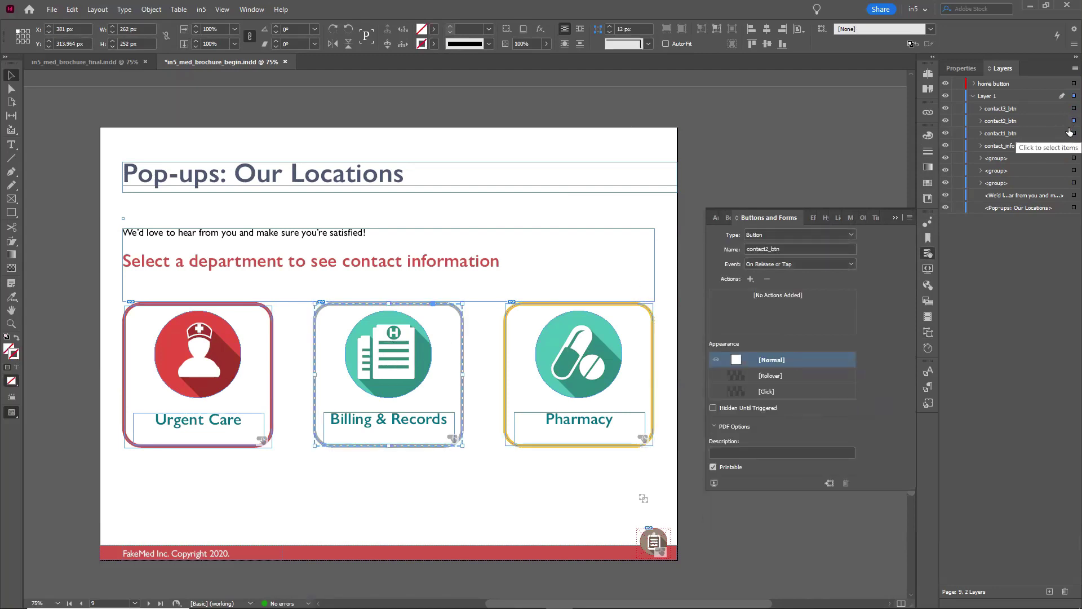
left_click(750, 278)
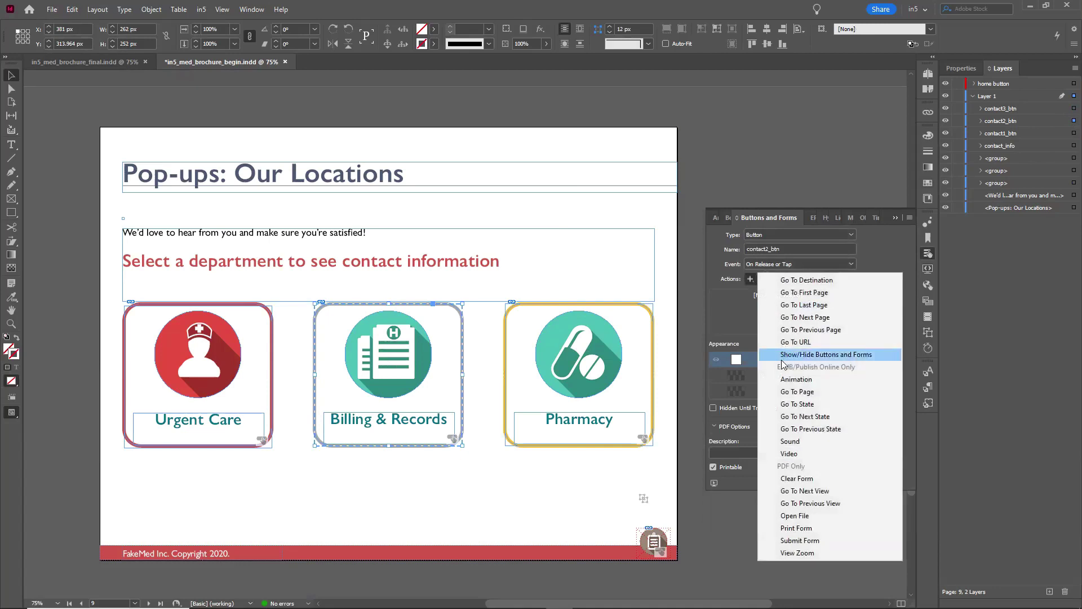
left_click(788, 404)
left_click(754, 359)
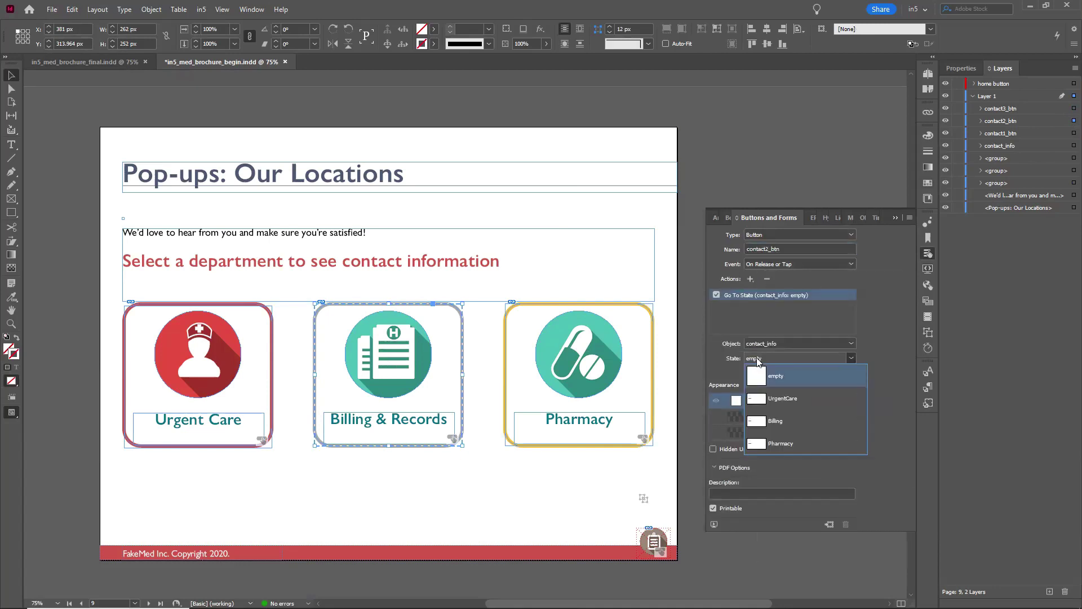
left_click(763, 422)
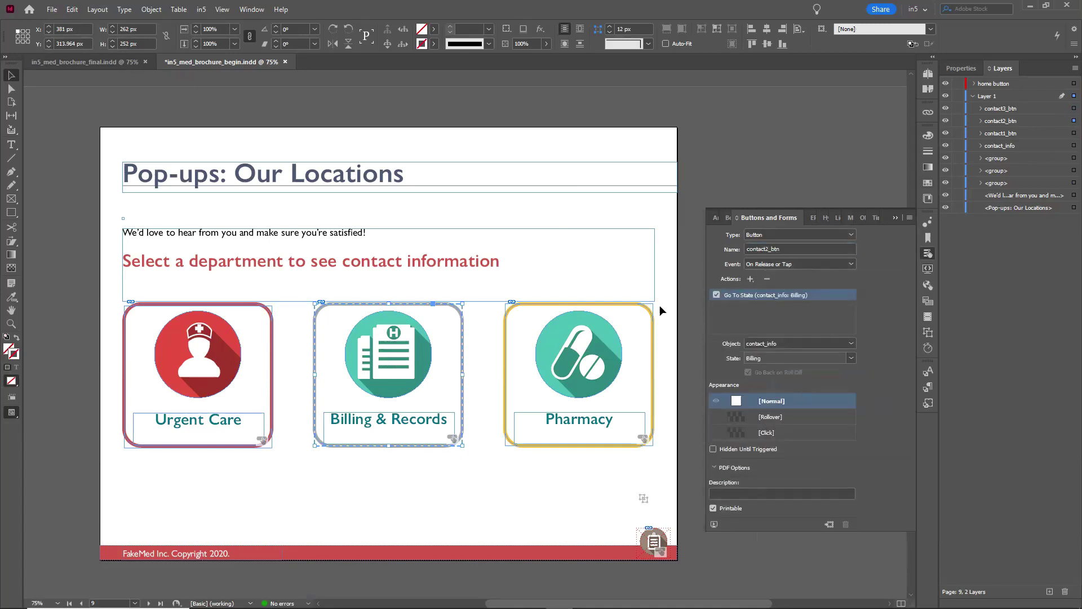
Give contact1_btn over the Urgent Care card a Go To State action targeting contact_info's Pharmacy state.
key("ctrl+shift+a")
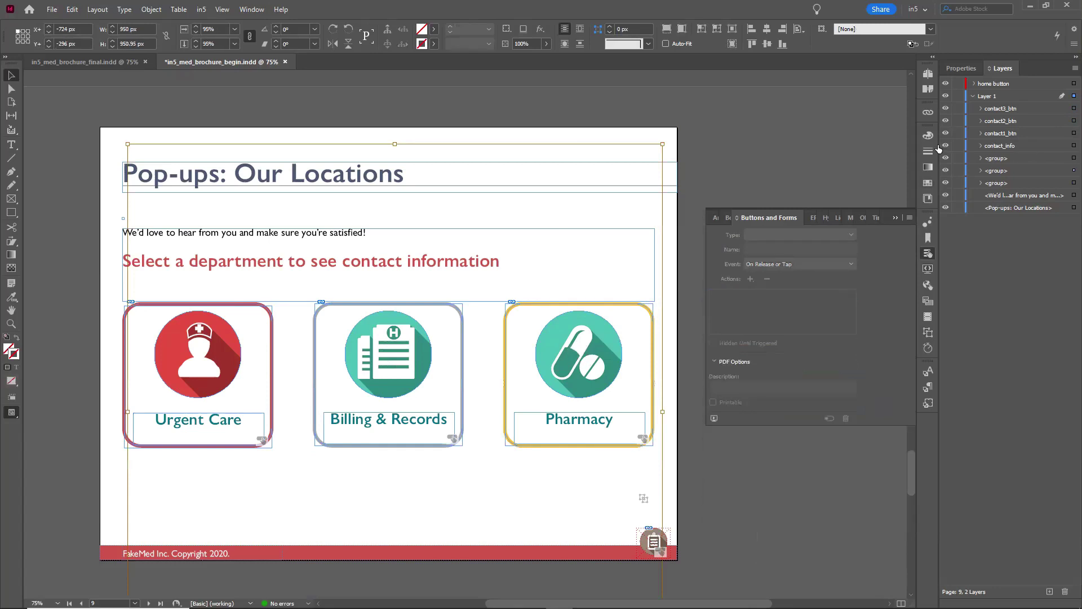
left_click(1070, 134)
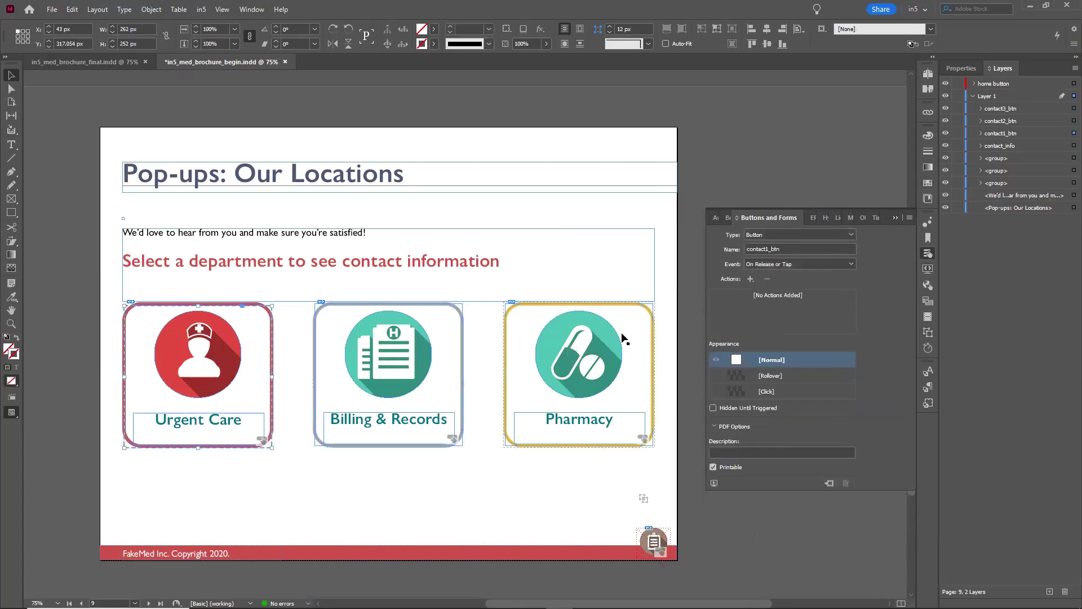
left_click(750, 279)
left_click(819, 403)
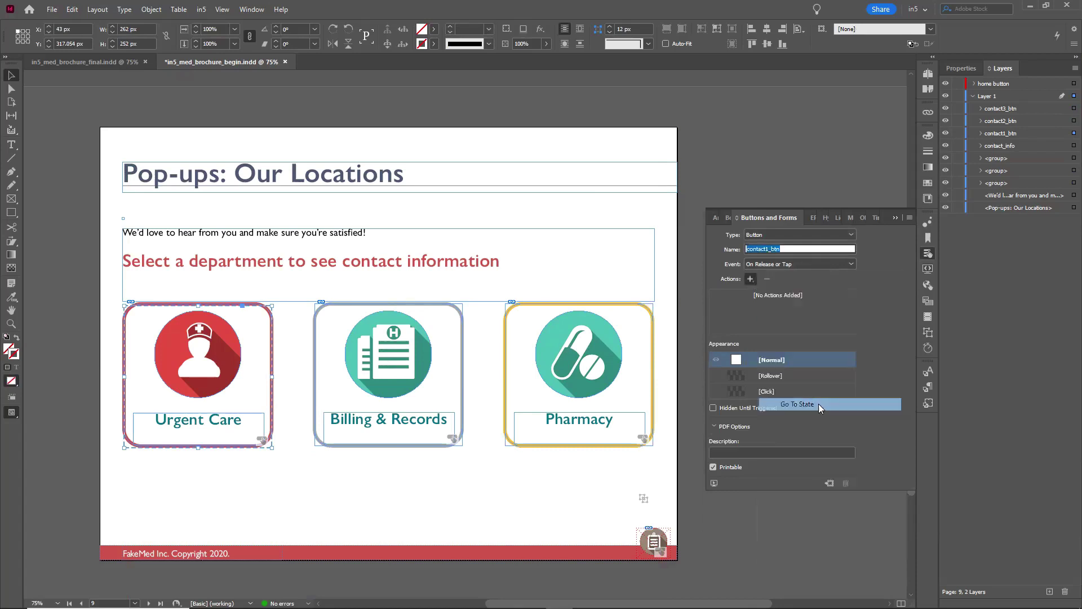
left_click(756, 358)
left_click(780, 444)
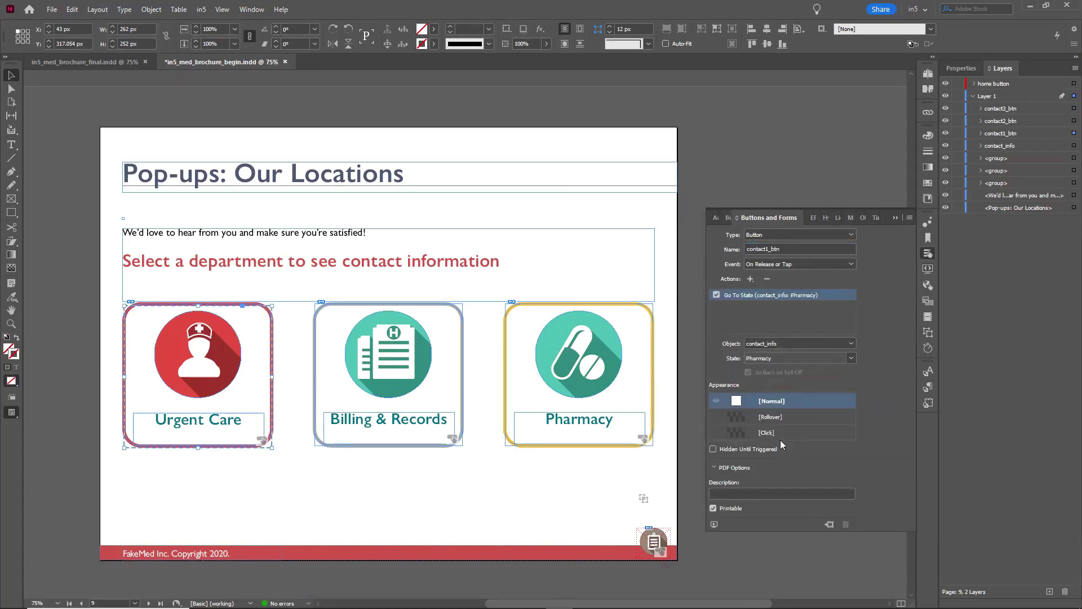
left_click(895, 217)
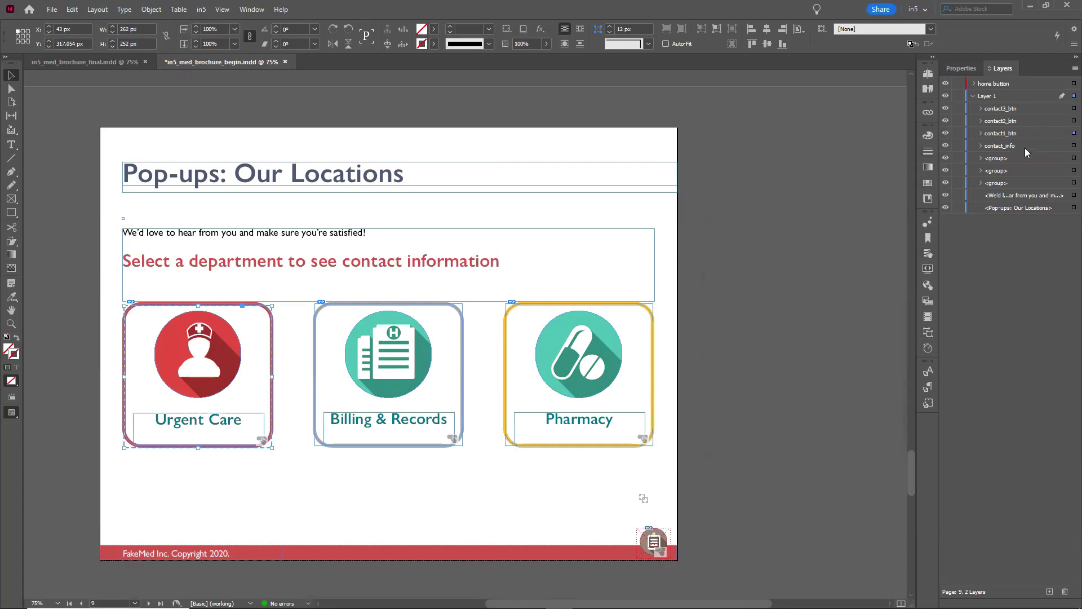
In contact_info's UrgentCare state, set the close button's Go To State action to the empty state.
left_click(1074, 145)
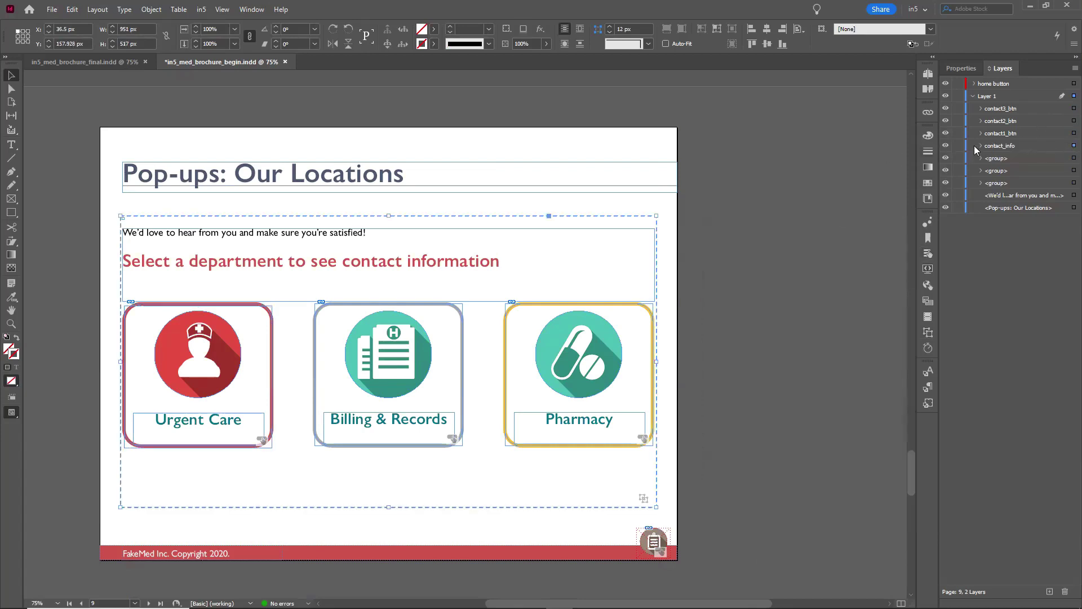
left_click(927, 332)
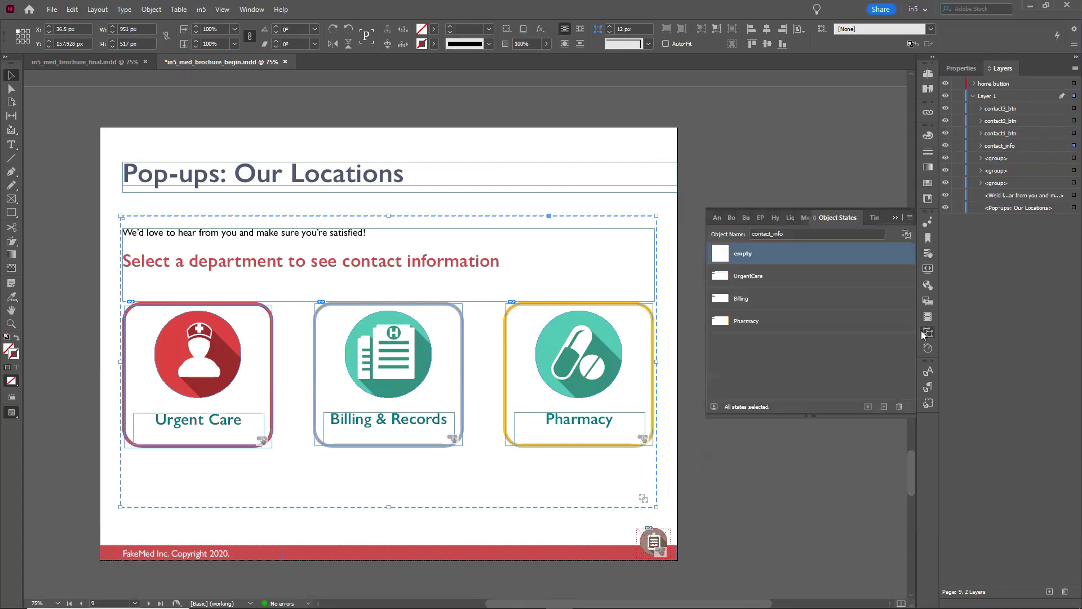
left_click(750, 276)
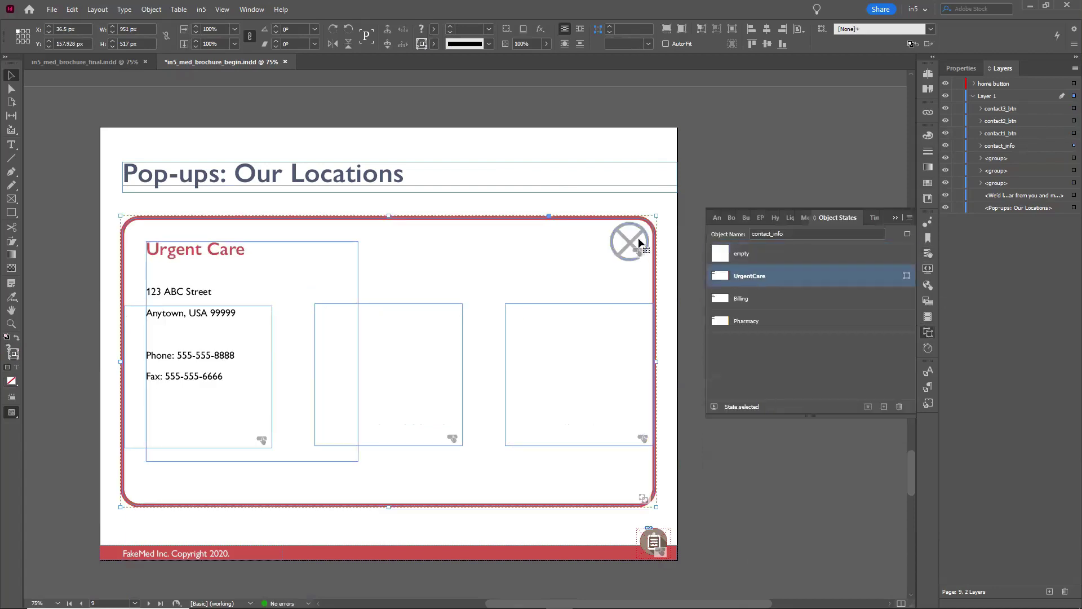
double_click(634, 243)
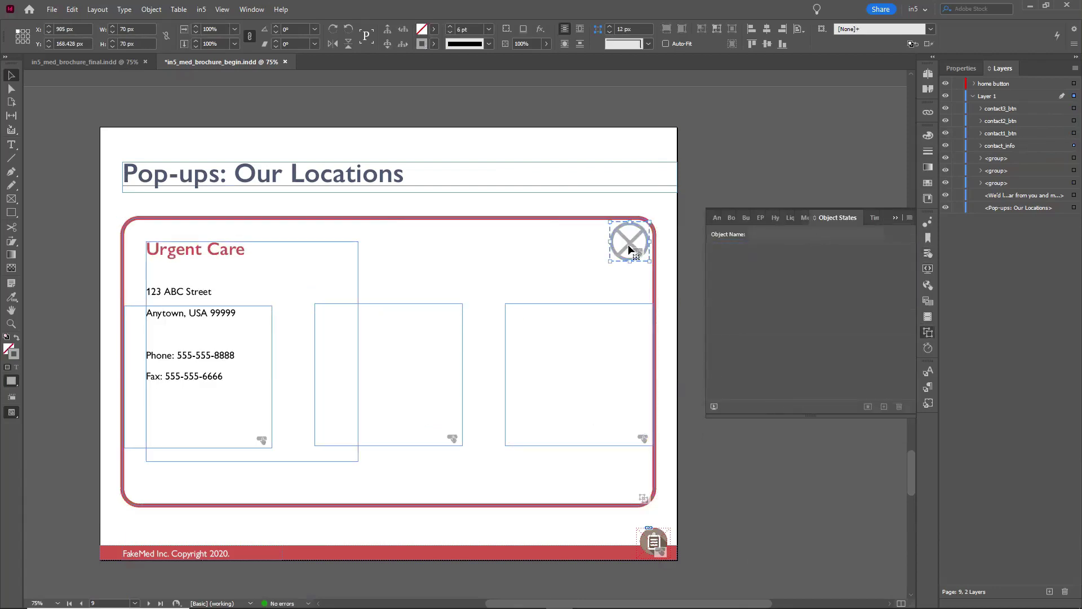
left_click(925, 253)
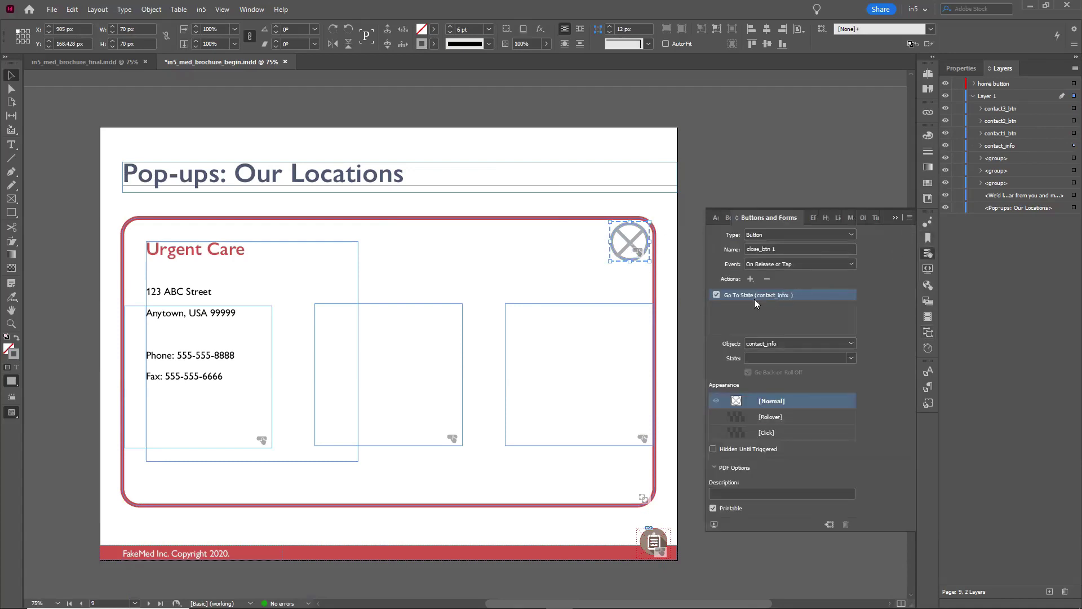
left_click(850, 358)
left_click(768, 376)
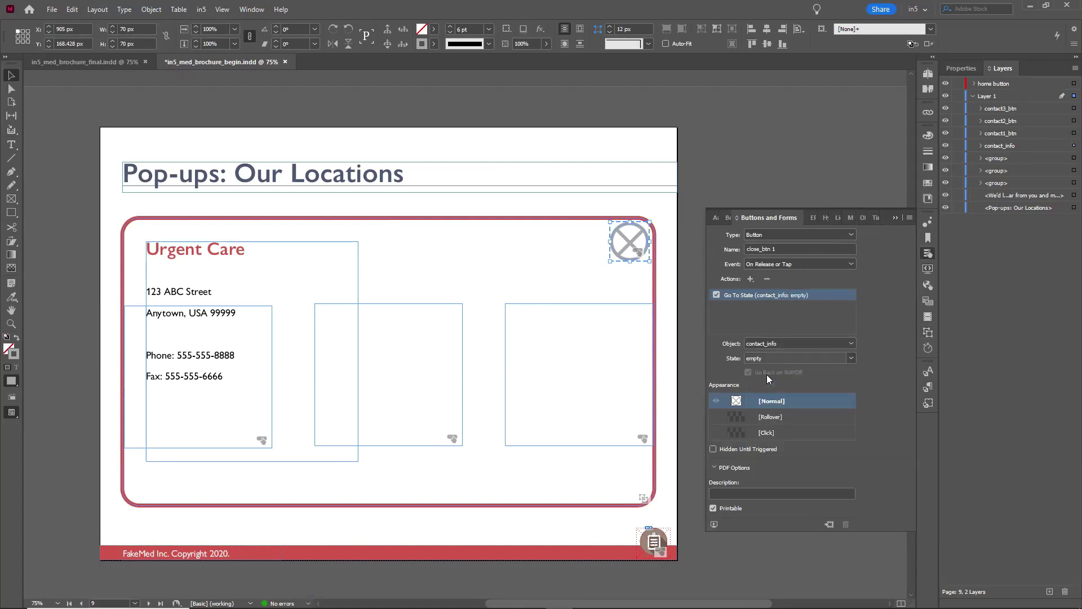
left_click(726, 158)
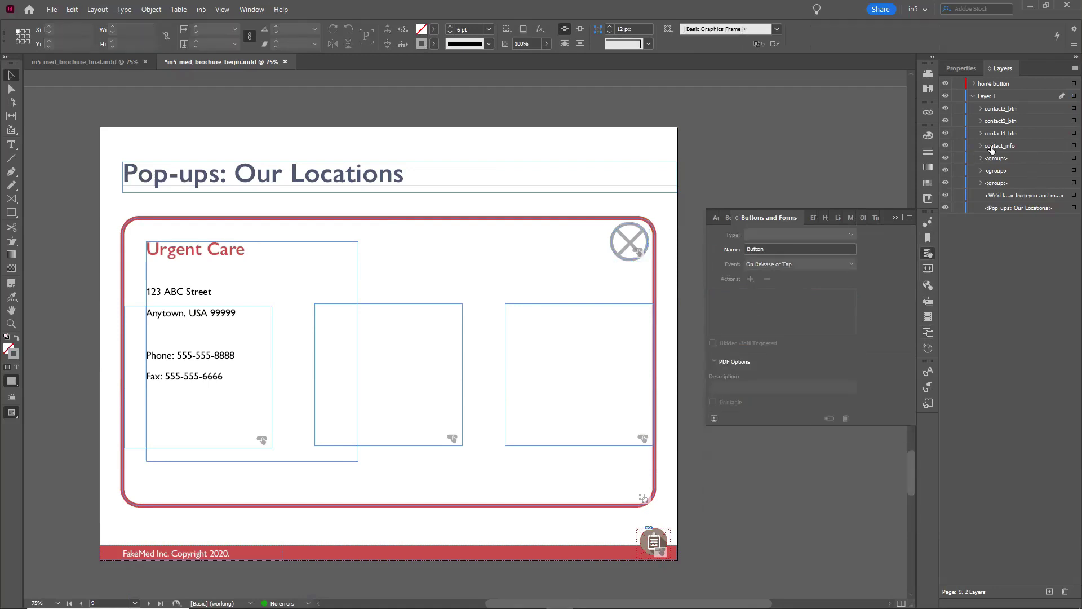
In contact_info's Billing state, set the close button's Go To State action to the empty state.
left_click(627, 298)
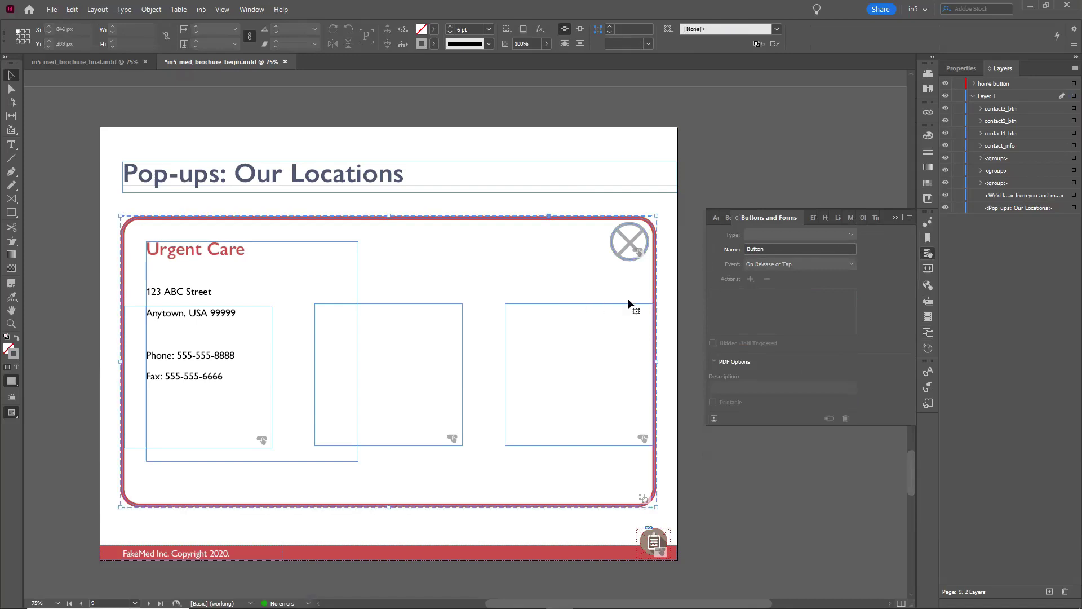
left_click(927, 332)
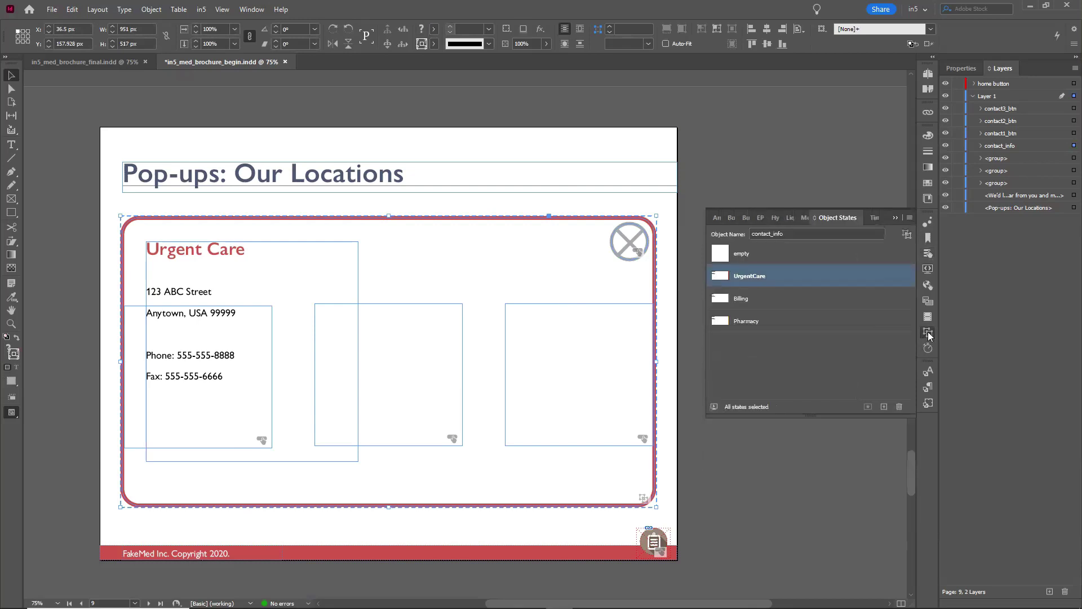
left_click(730, 299)
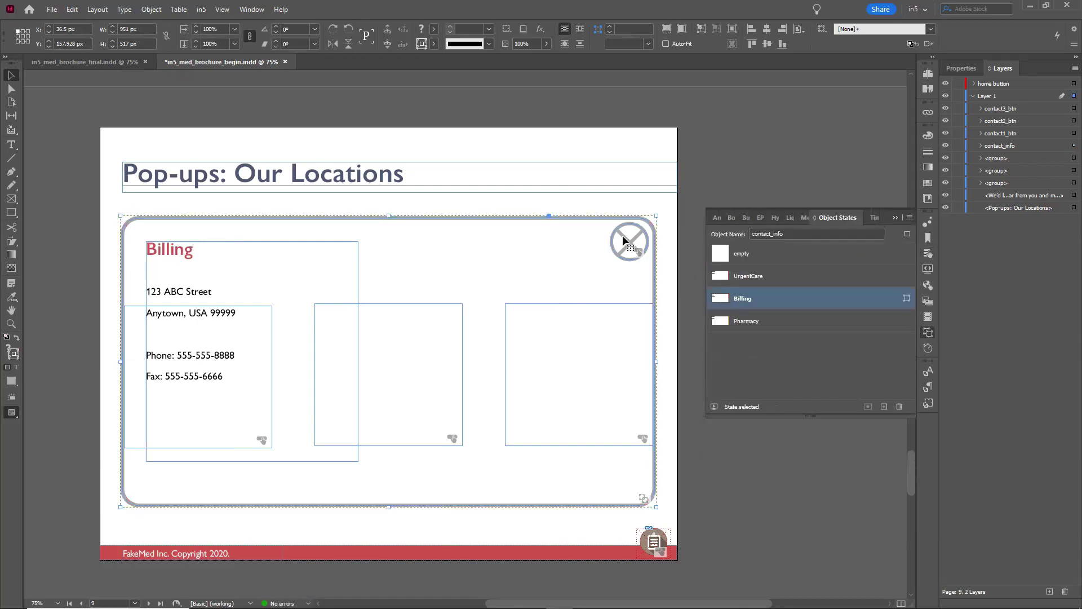
left_click(622, 235)
left_click(927, 254)
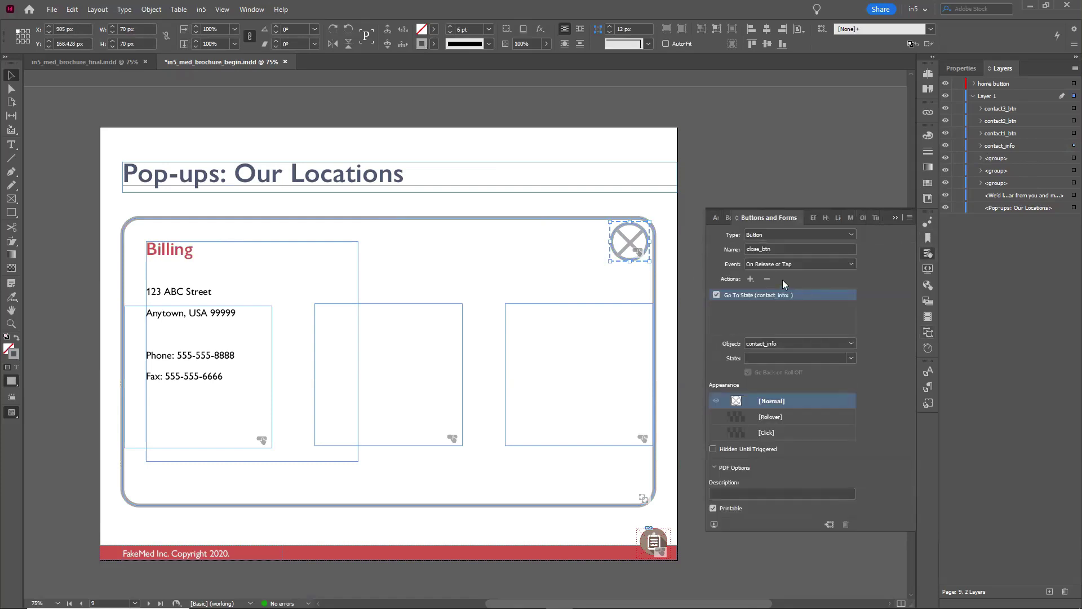
left_click(770, 357)
left_click(768, 371)
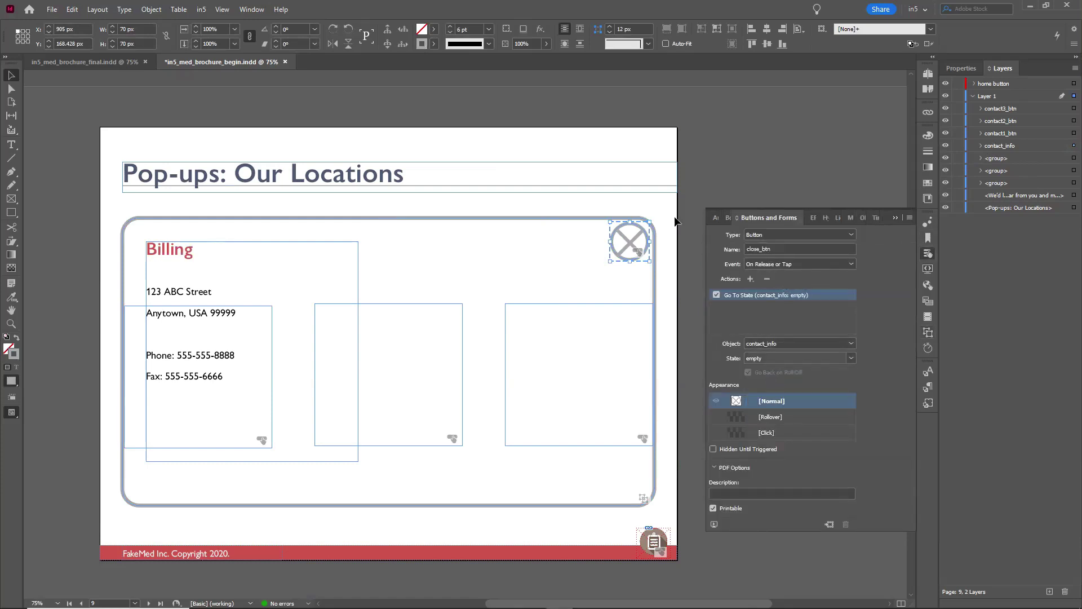
left_click(772, 184)
In contact_info's Pharmacy state, set the close button's Go To State action to the empty state.
left_click(649, 307)
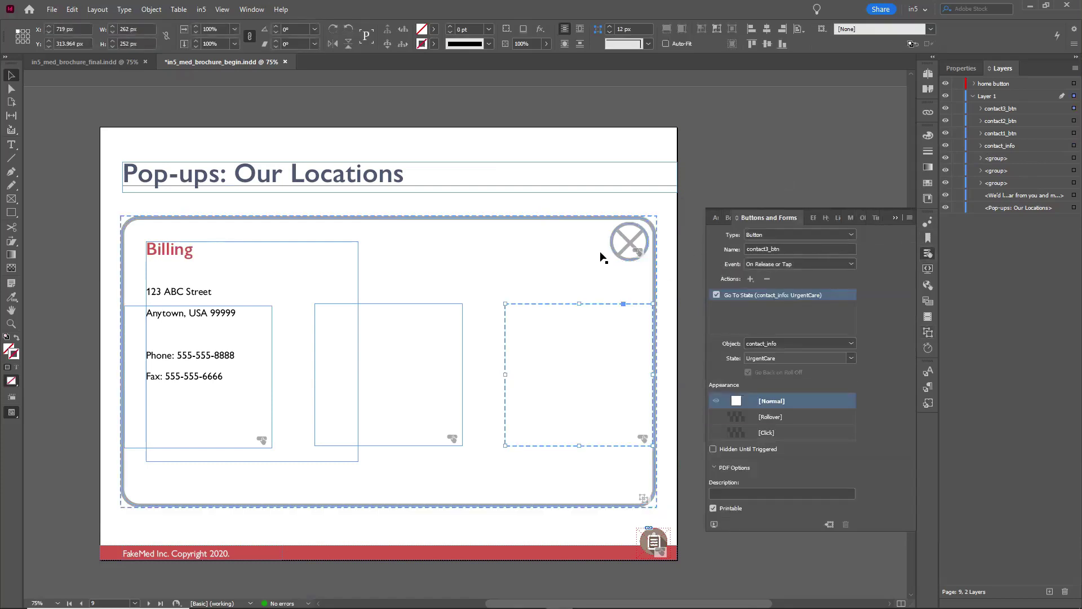
left_click(924, 332)
left_click(747, 321)
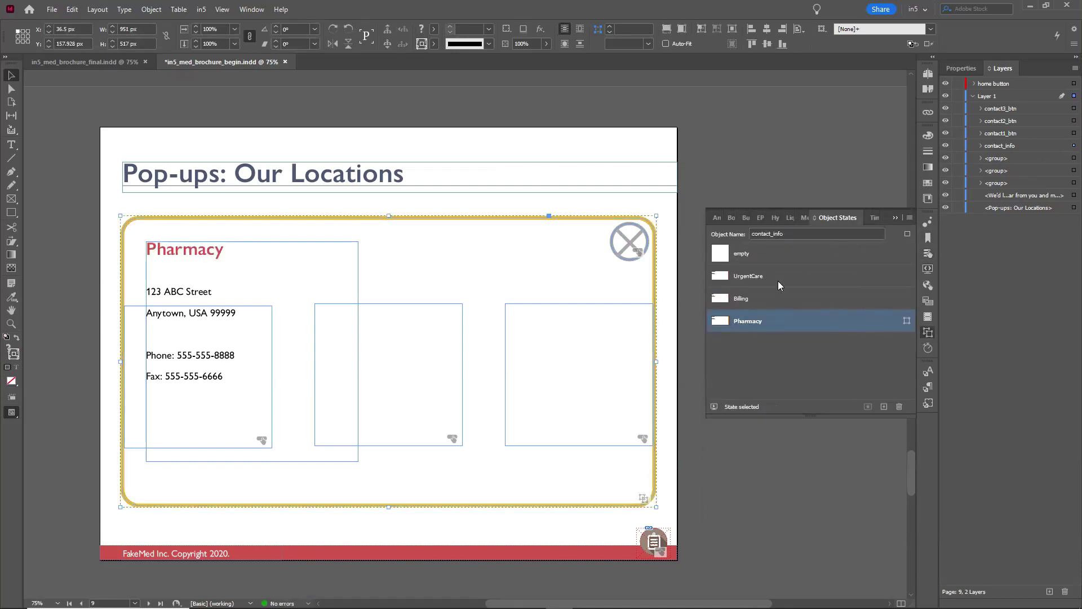
left_click(636, 255)
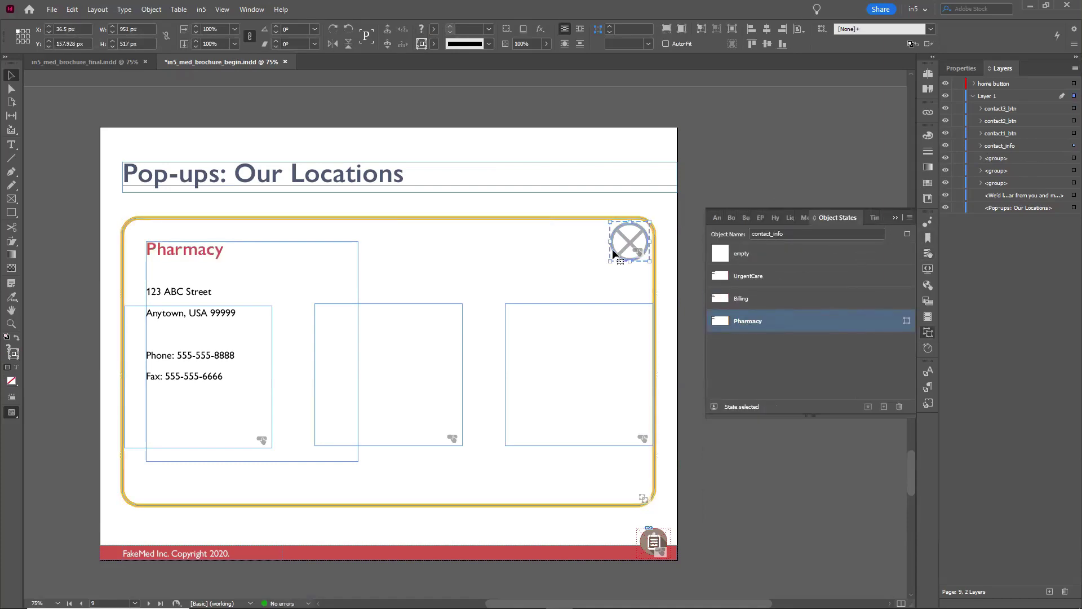
left_click(927, 254)
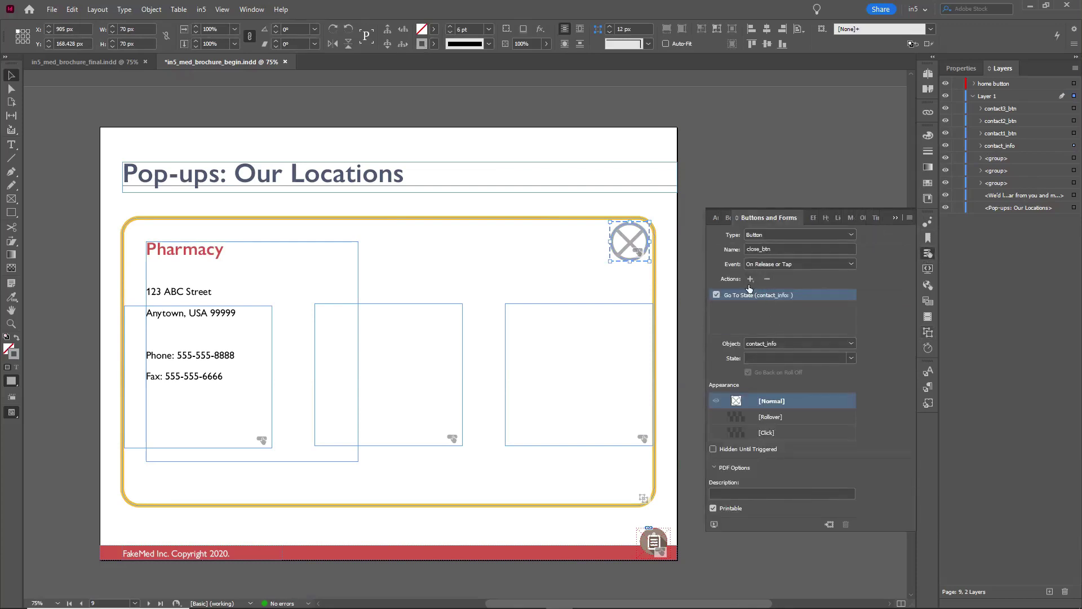
left_click(789, 358)
left_click(767, 376)
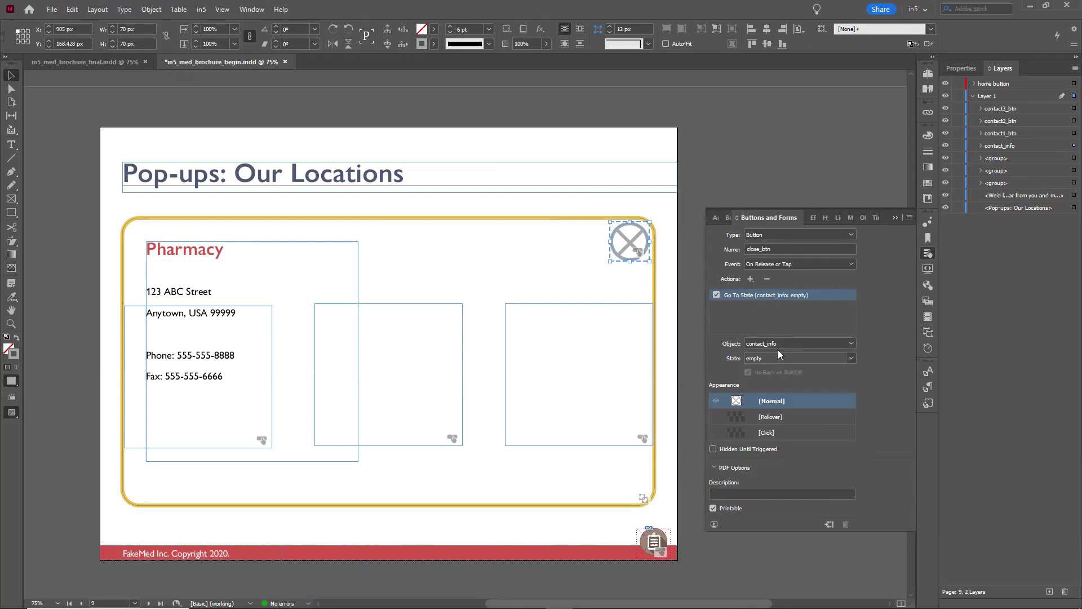
Inspect the object states of the multi-state pill object on the Non-linear Navigation: User-guided page.
left_click(895, 219)
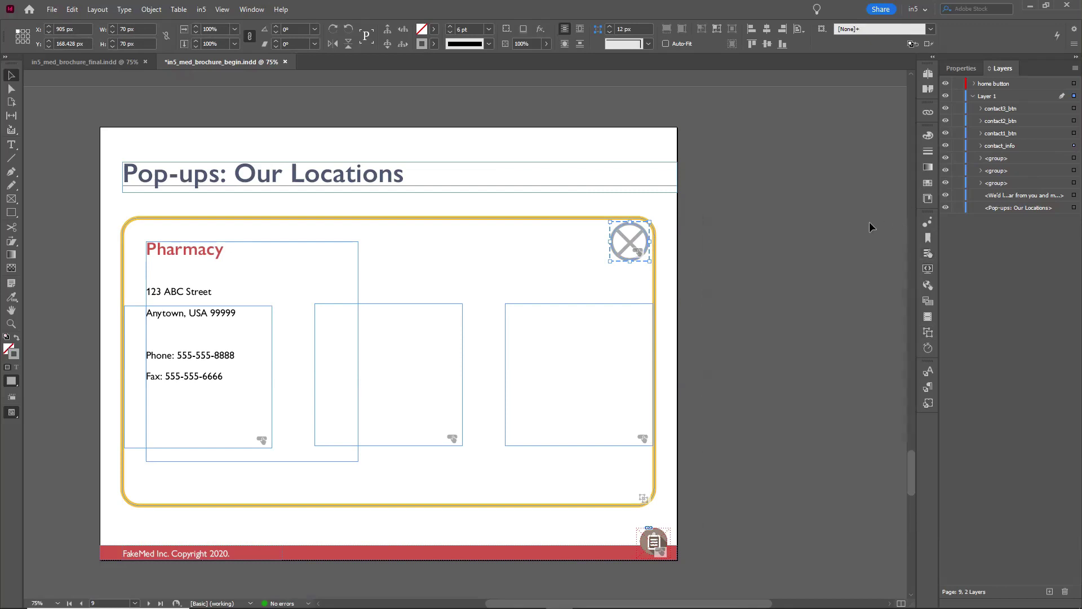
left_click(808, 235)
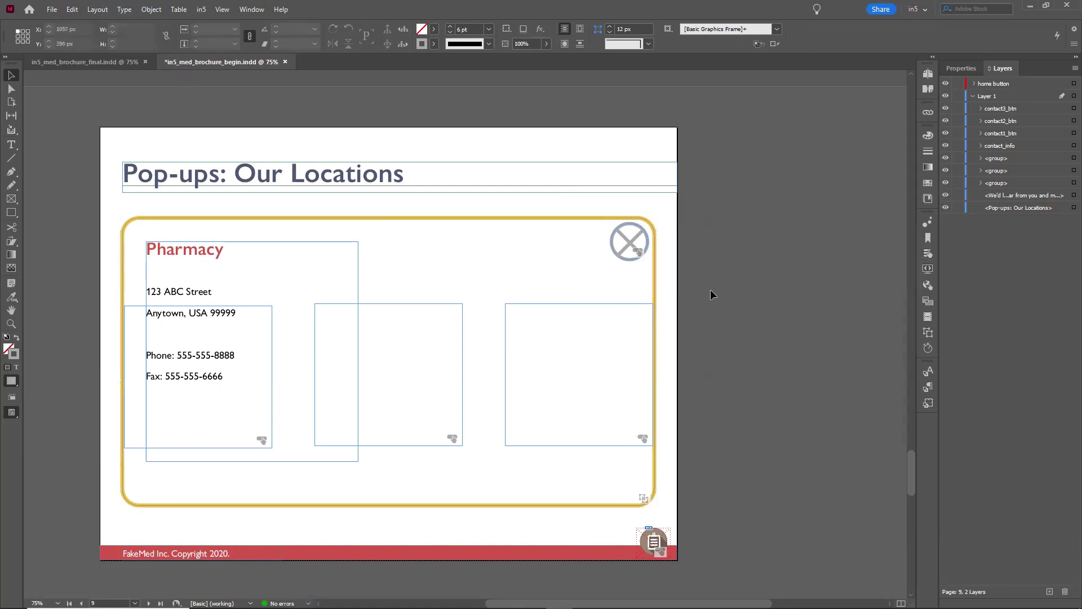
scroll(709, 296, "down", 3)
scroll(728, 279, "down", 15)
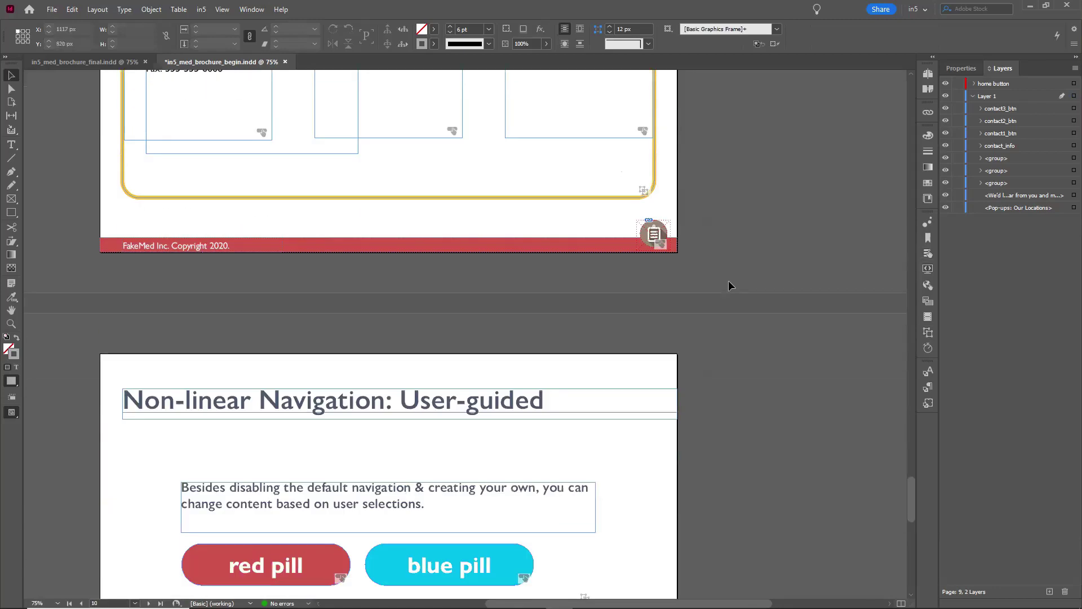
scroll(728, 280, "down", 2)
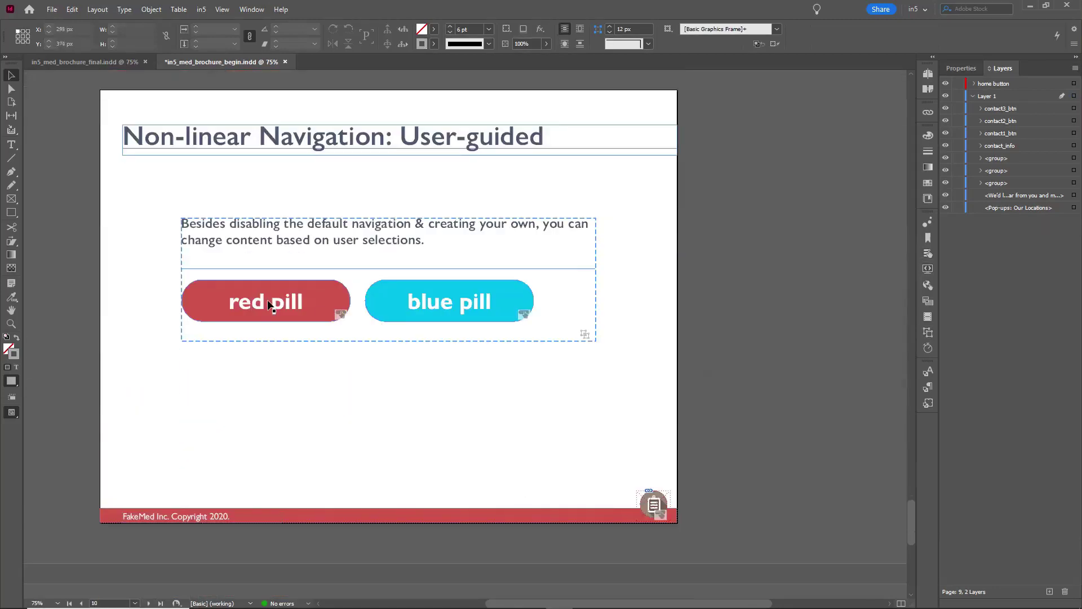
left_click(349, 292)
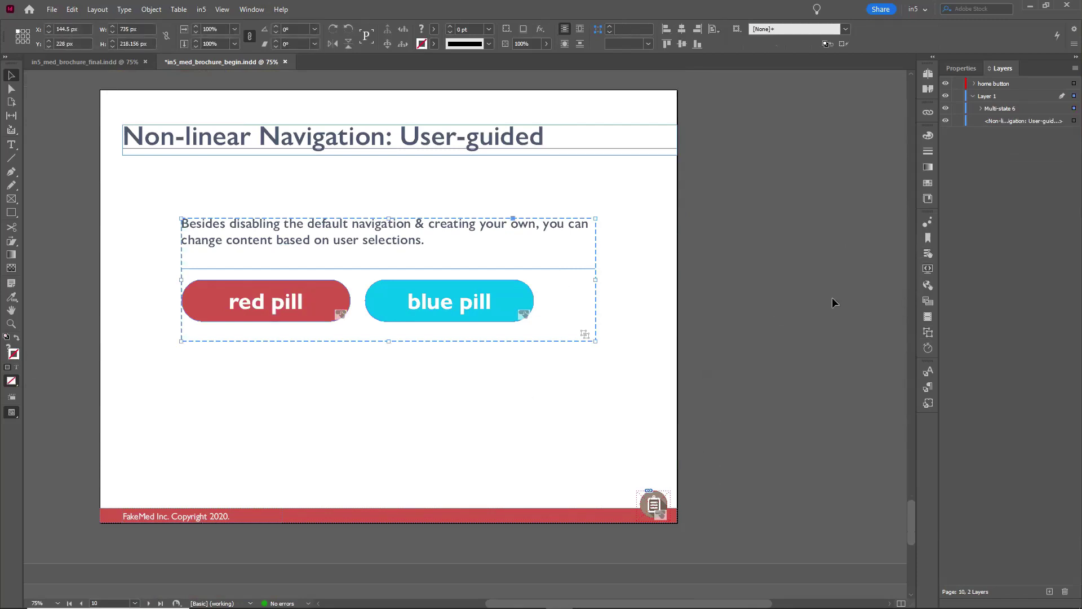
left_click(926, 334)
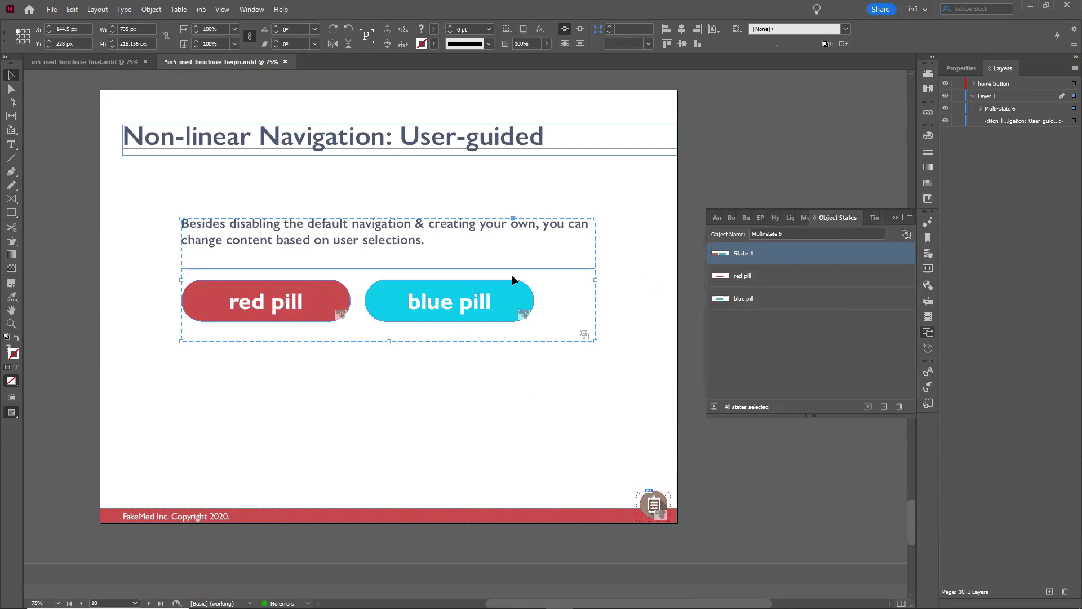
Check which actions are assigned to the red pill and blue pill buttons inside the multi-state object.
double_click(308, 297)
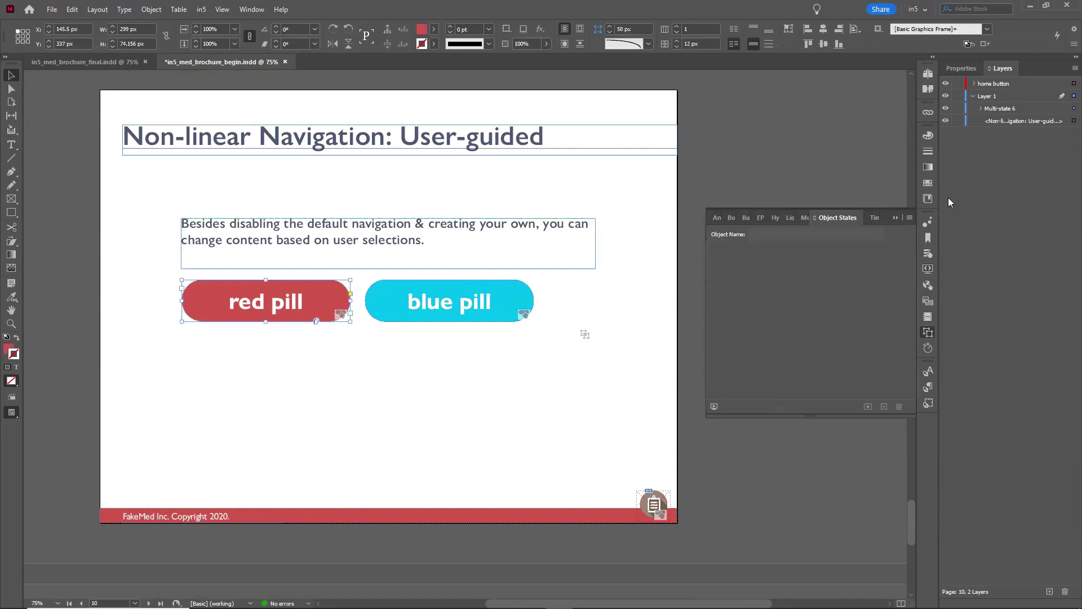
left_click(928, 253)
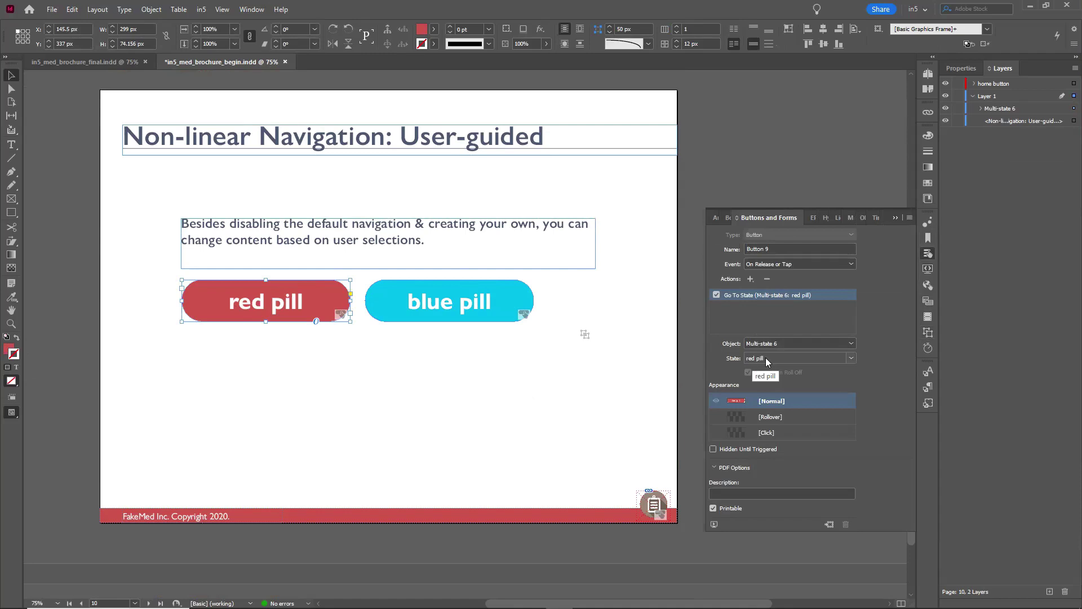
left_click(498, 303)
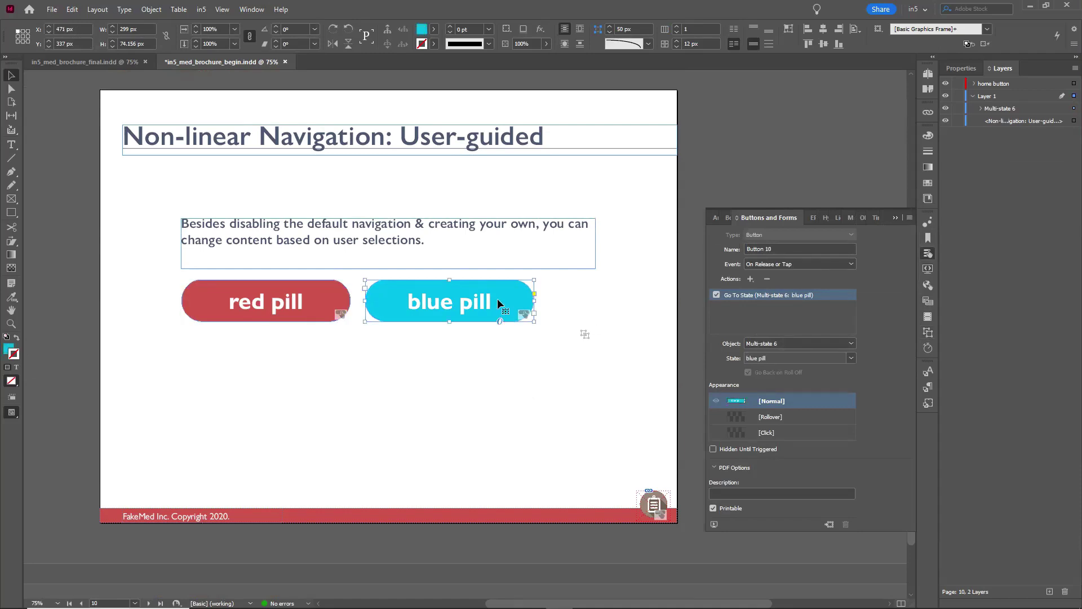
left_click(720, 143)
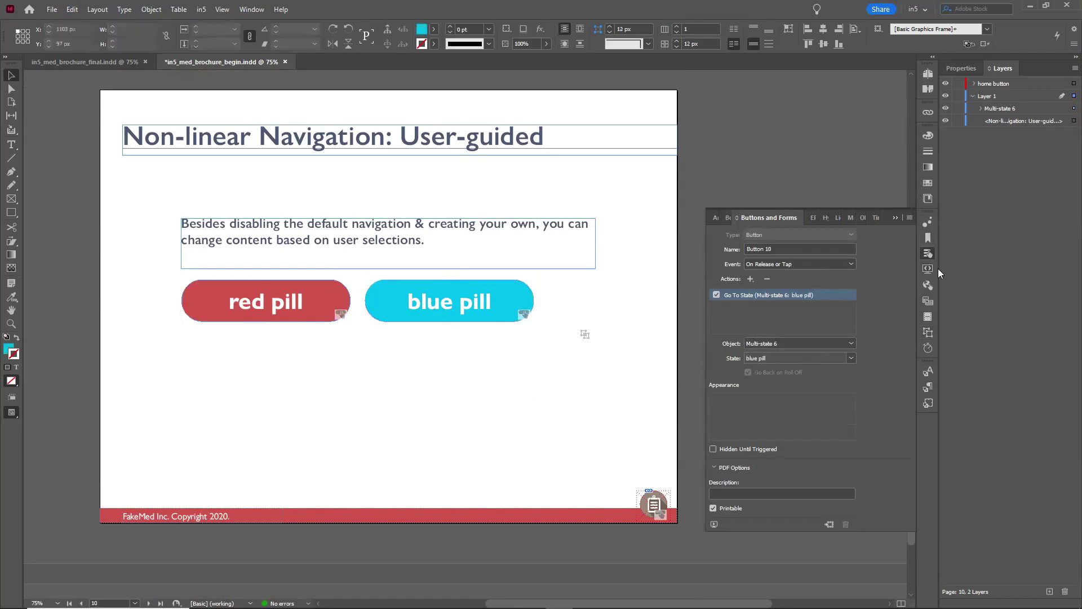
Display the multi-state object's red pill state and check the action assigned to its next step button.
left_click(927, 331)
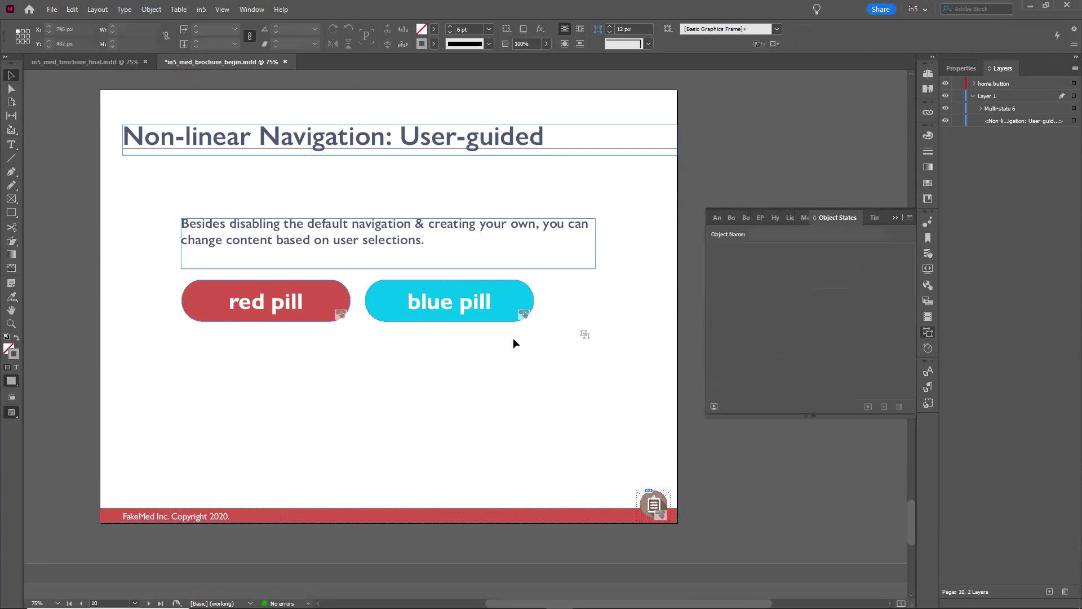
left_click(501, 298)
left_click(742, 276)
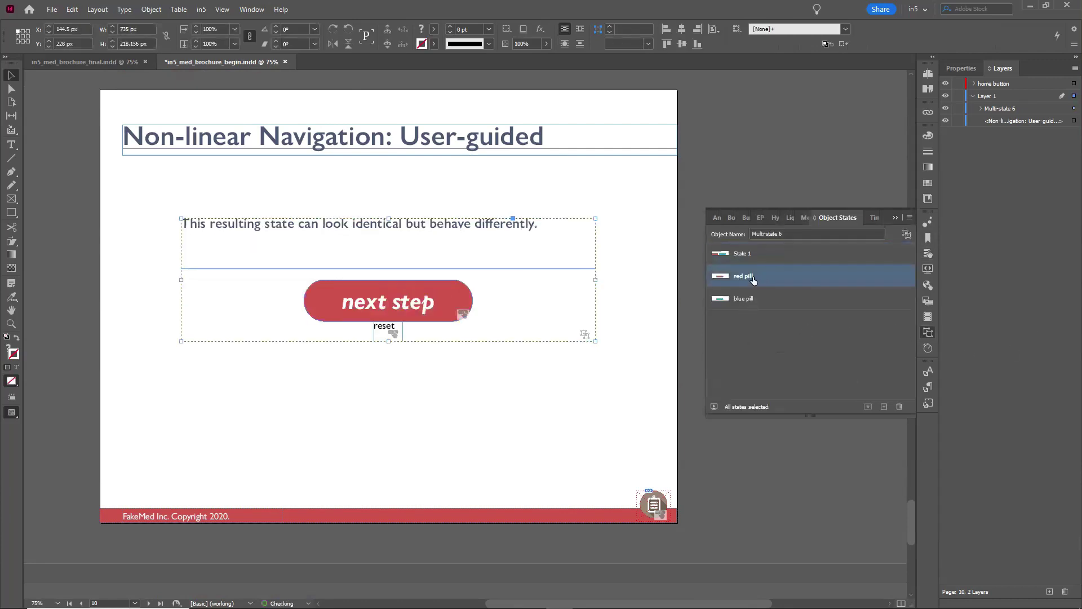
left_click(482, 315)
double_click(409, 286)
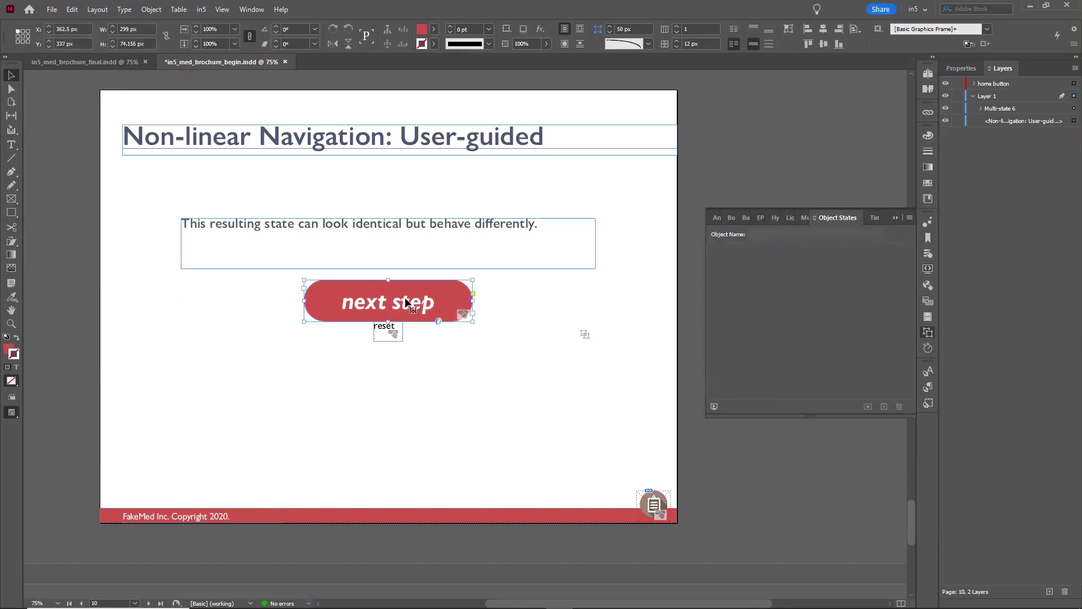
left_click(927, 254)
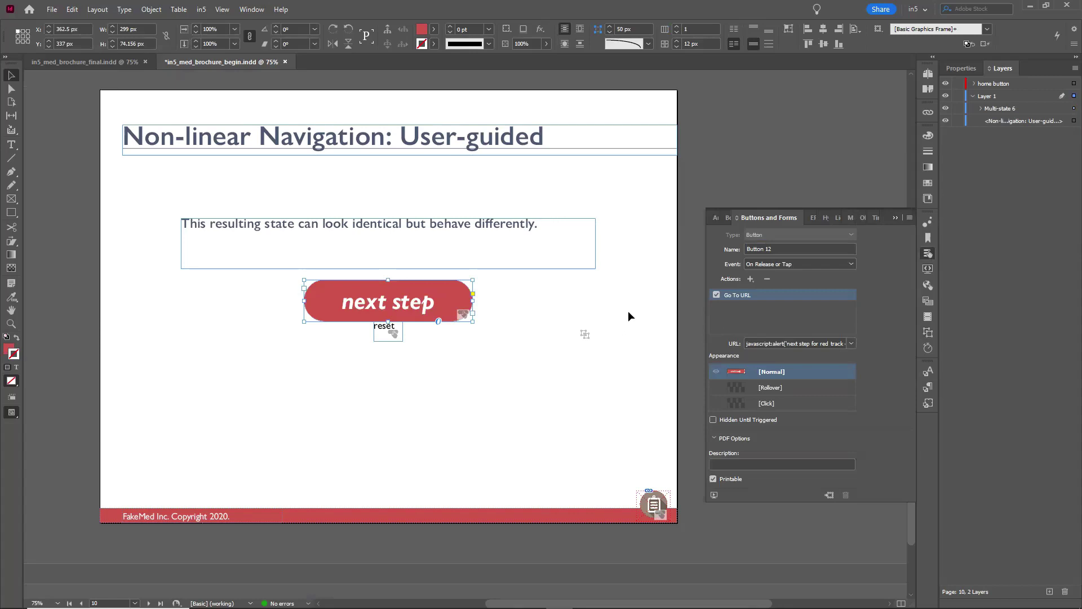
left_click(723, 148)
Open the Image Sequence widget for the empty frame on the 3D Model Rotation: Investigating DNA page.
scroll(467, 355, "down", 10)
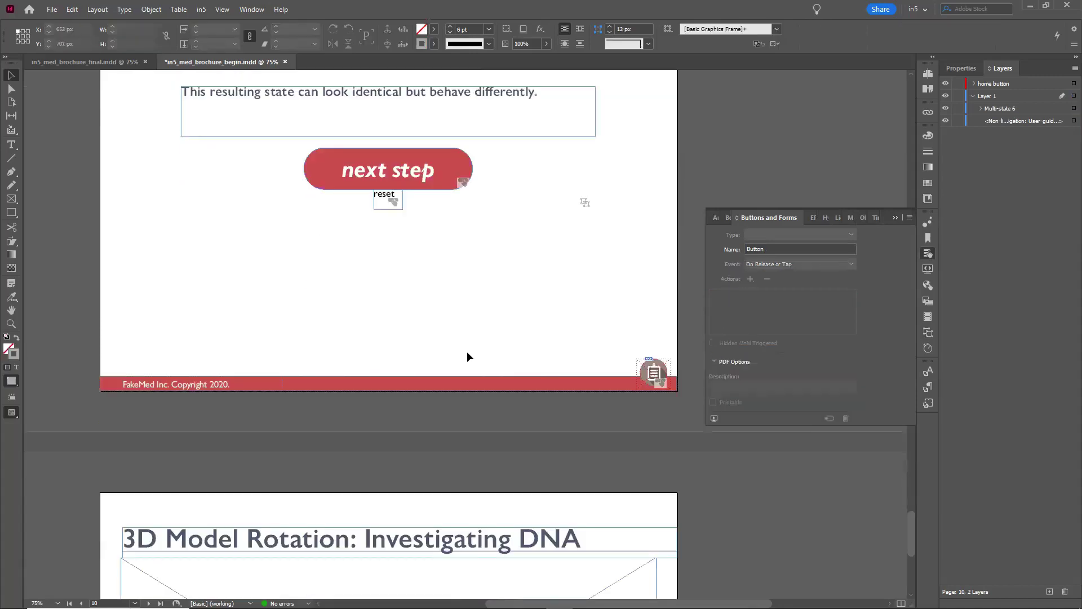
scroll(467, 357, "down", 1)
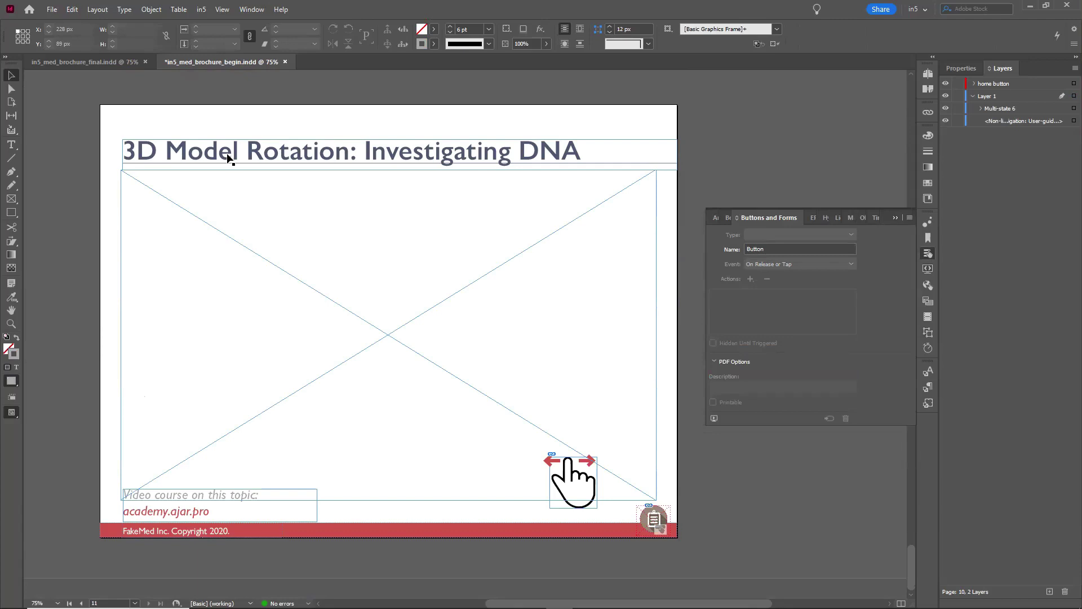
left_click(118, 241)
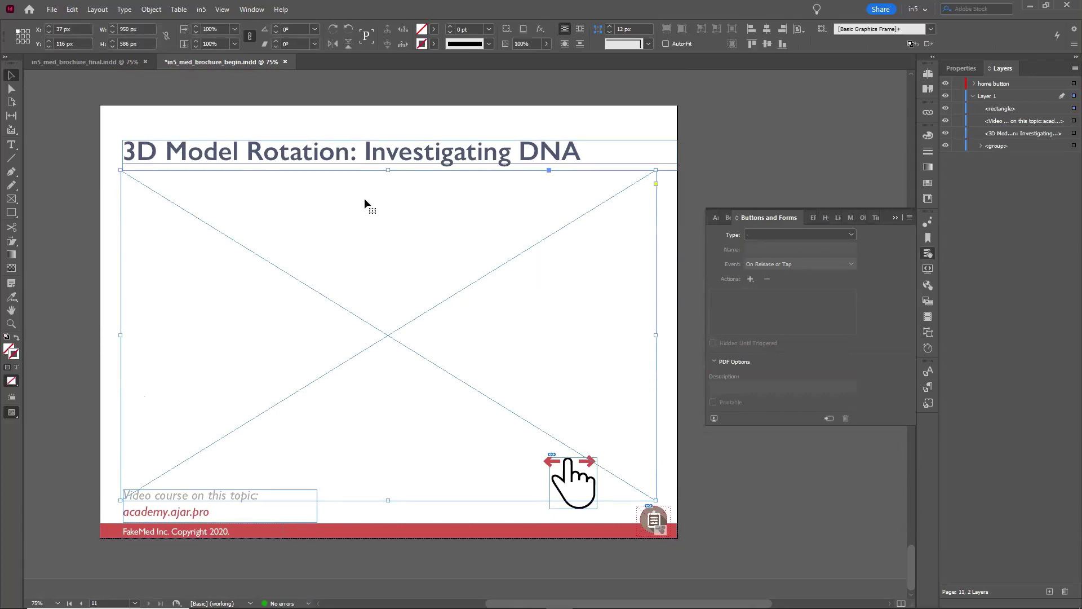
left_click(201, 10)
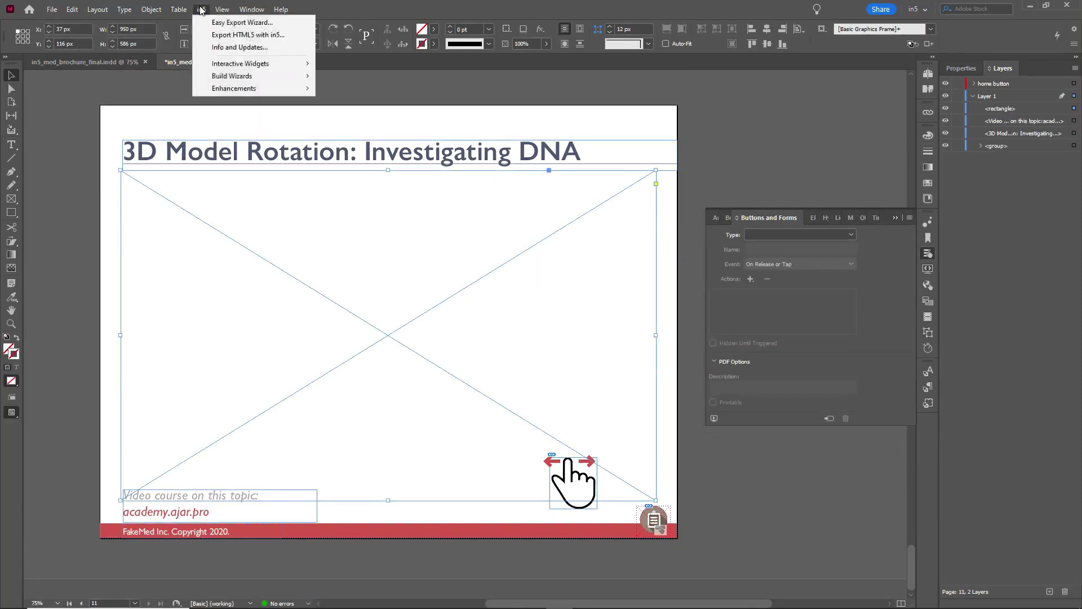
mouse_move(218, 65)
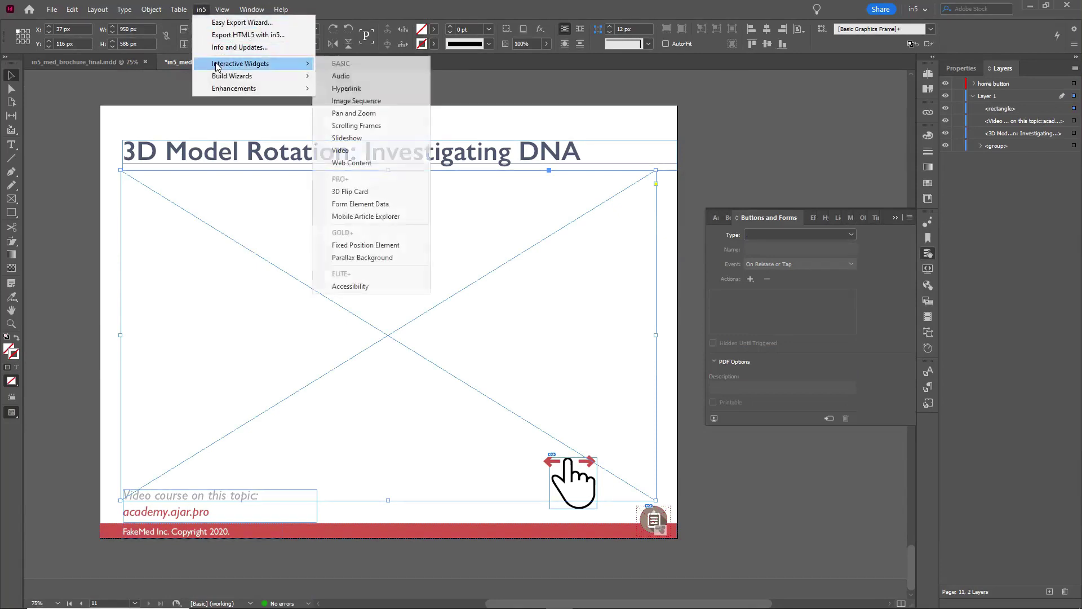
left_click(372, 101)
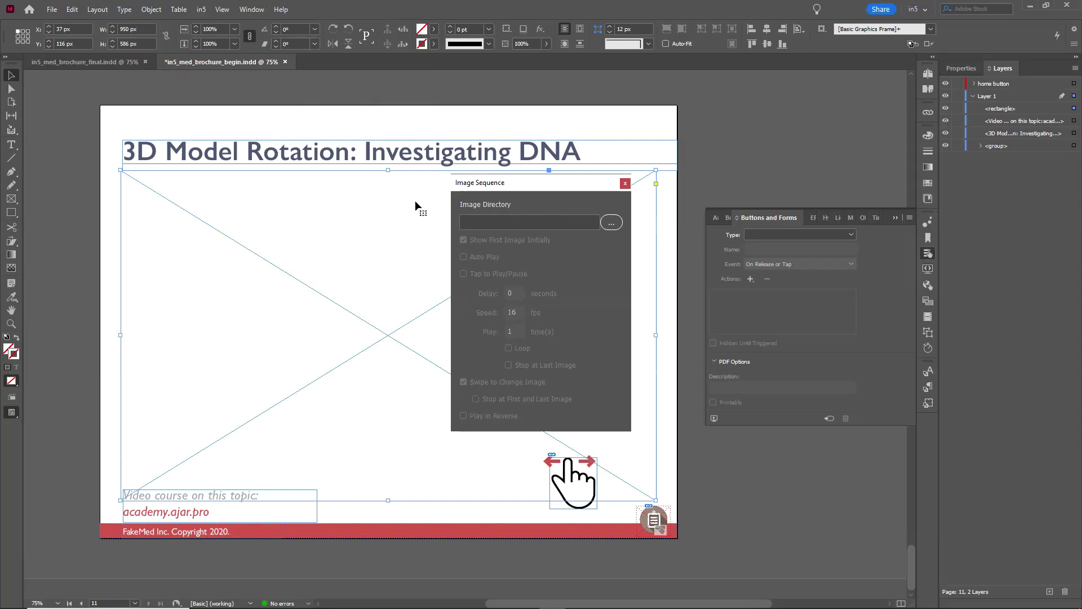
Assign the DNA image sequence folder from Documents, _AjarProductions, presentation, SVA as the frame's image directory.
left_click(611, 224)
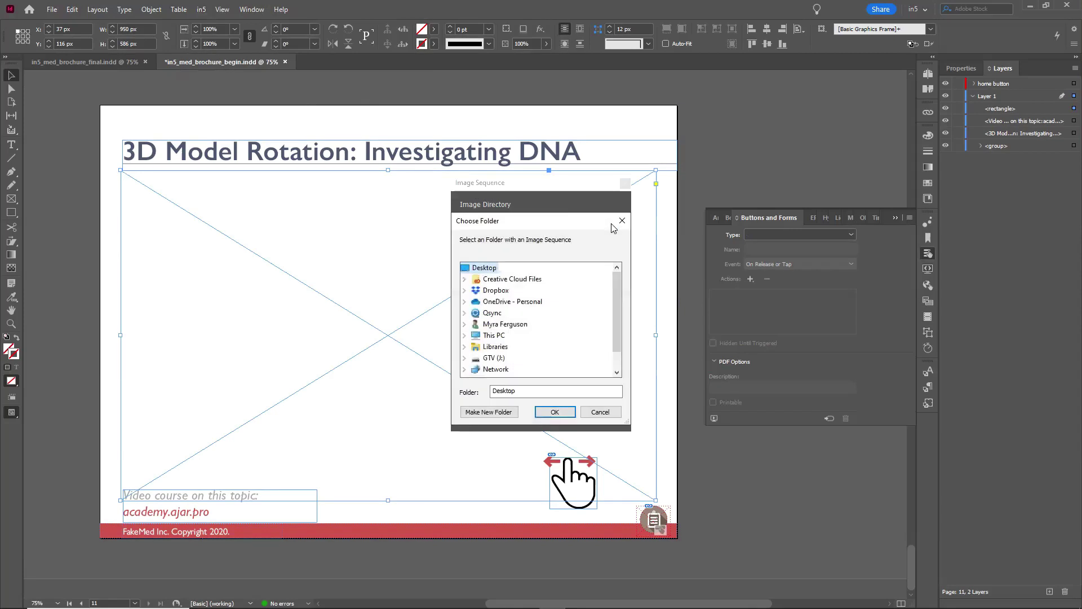
double_click(503, 325)
scroll(503, 326, "down", 3)
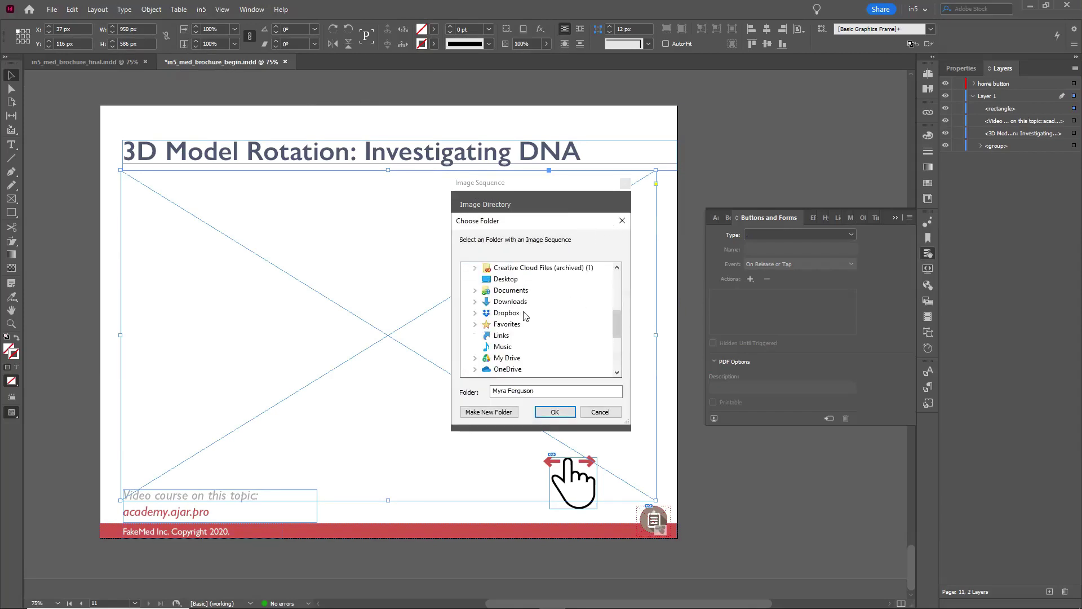
double_click(510, 290)
scroll(572, 332, "down", 1)
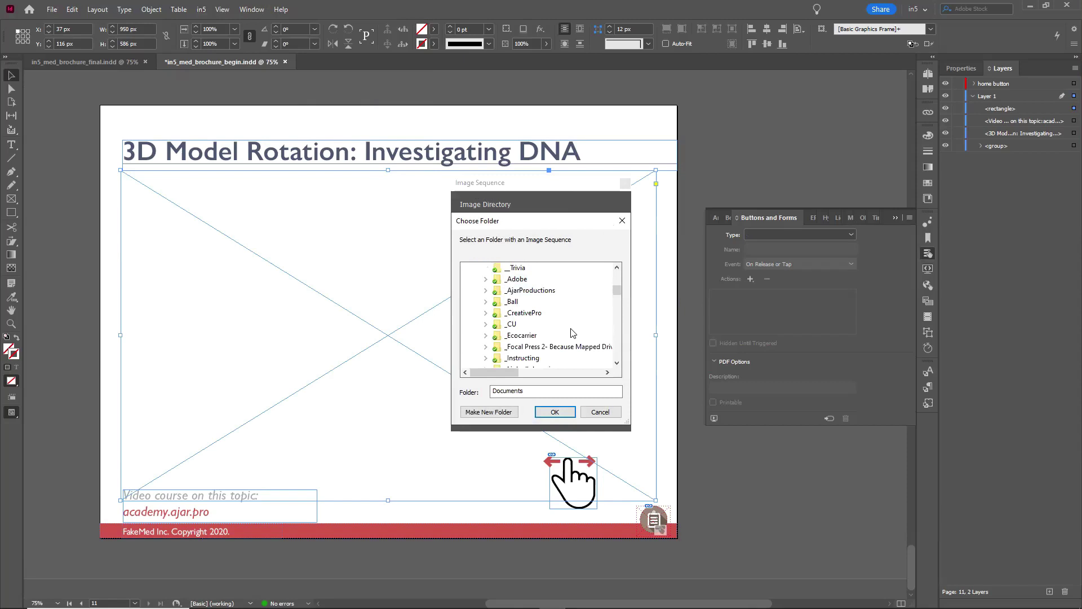
double_click(535, 292)
scroll(563, 333, "down", 3)
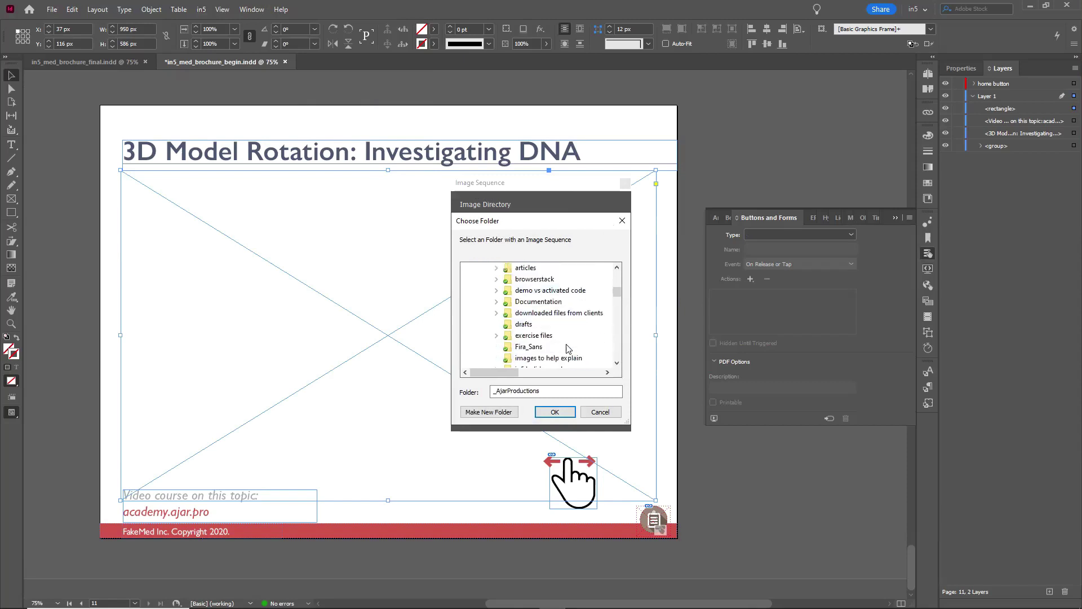
scroll(568, 348, "down", 2)
double_click(535, 325)
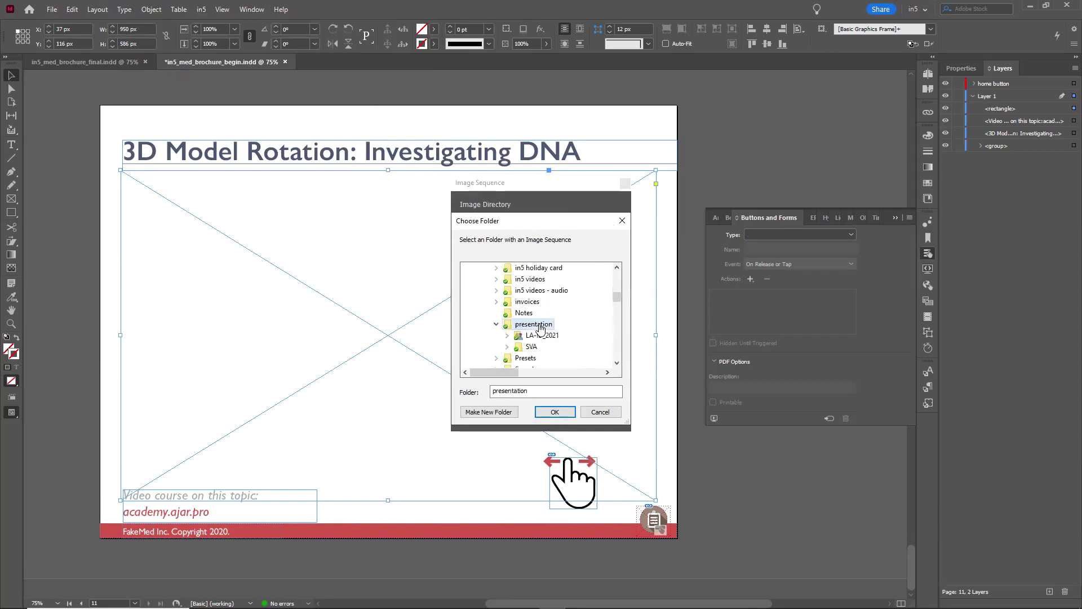
double_click(533, 347)
left_click(566, 346)
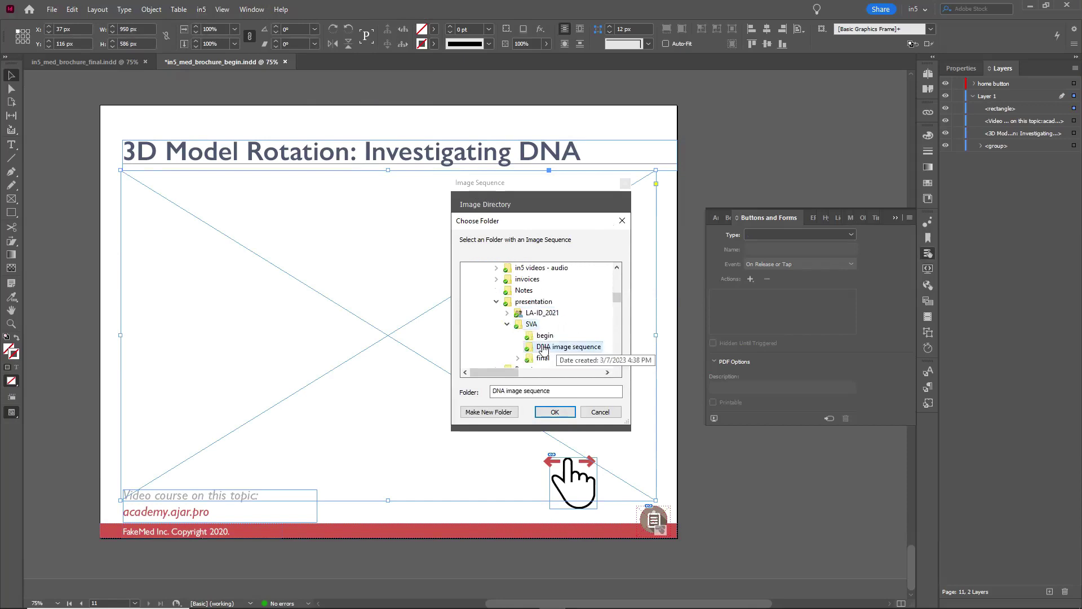
left_click(555, 412)
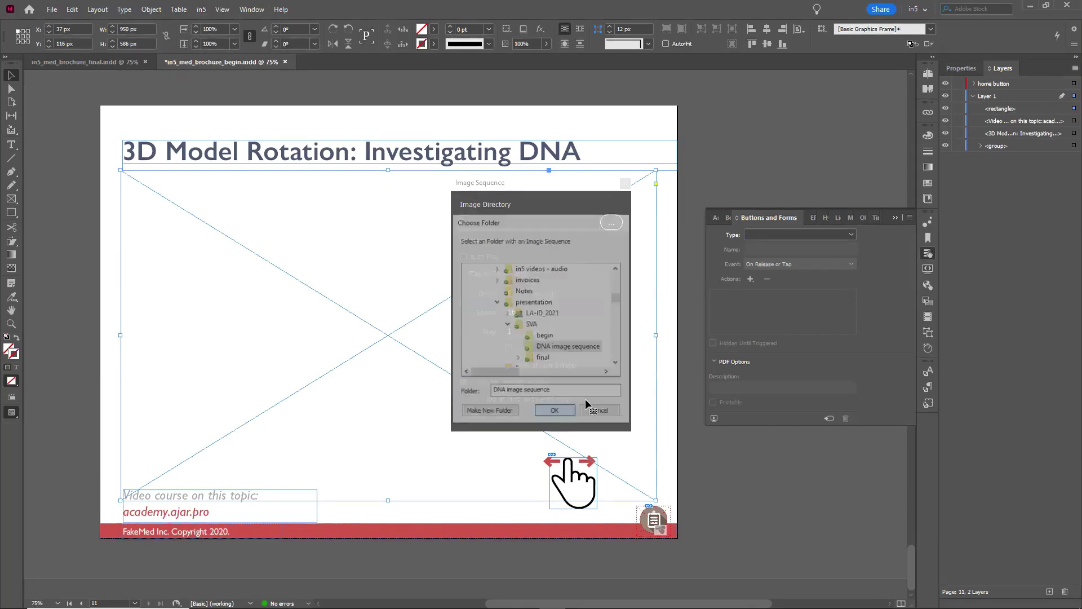
left_click(624, 184)
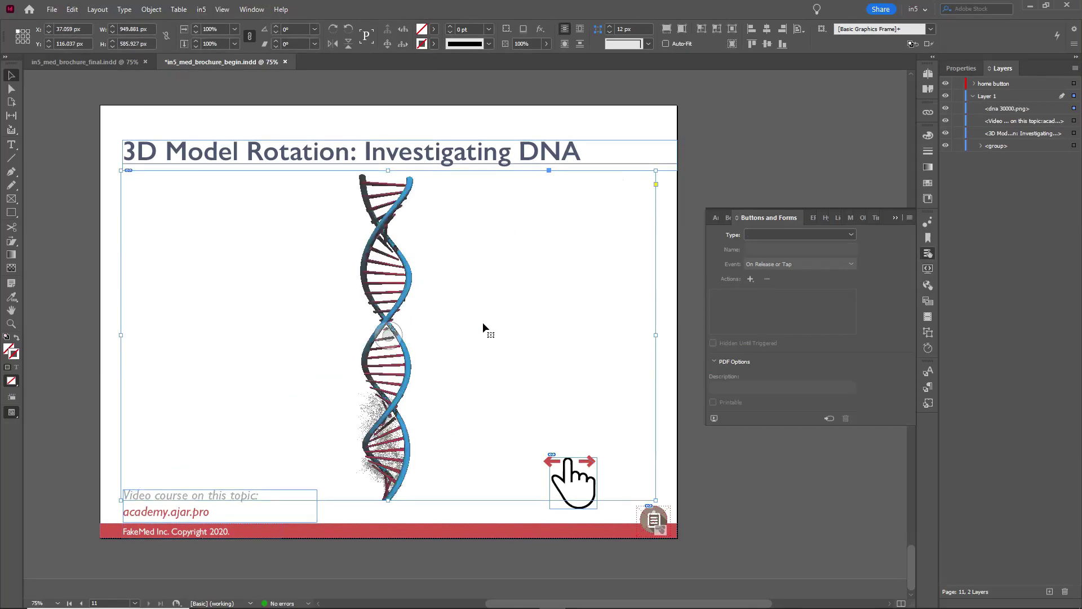
Build a Custom V alternate layout from Custom H with Magic Layout Builder, using the iPad preset swapped to 768 × 1024 px.
left_click(894, 216)
left_click(928, 73)
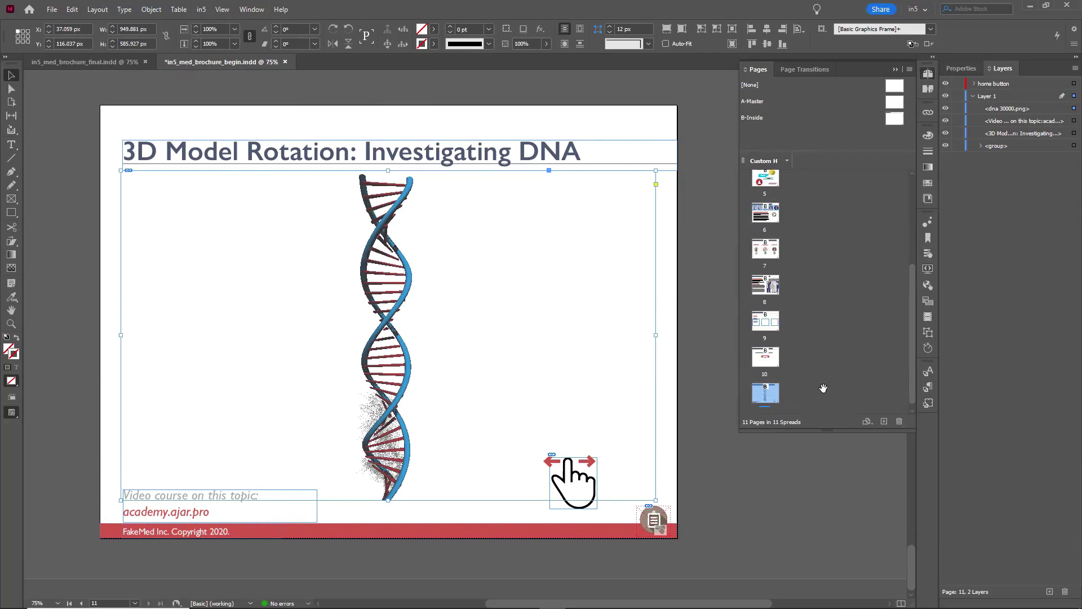
left_click(201, 10)
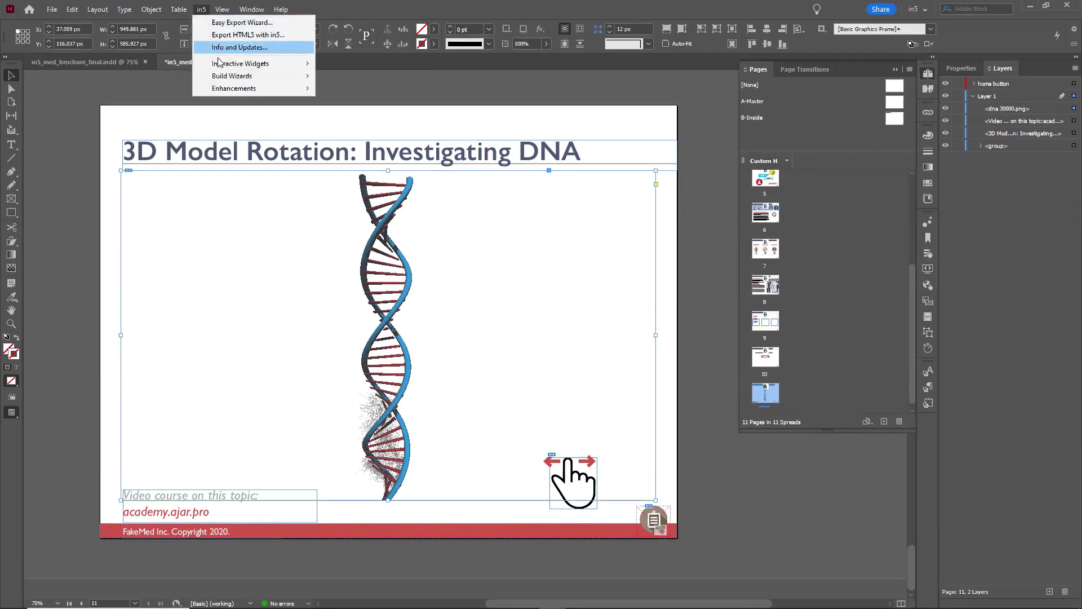
mouse_move(219, 75)
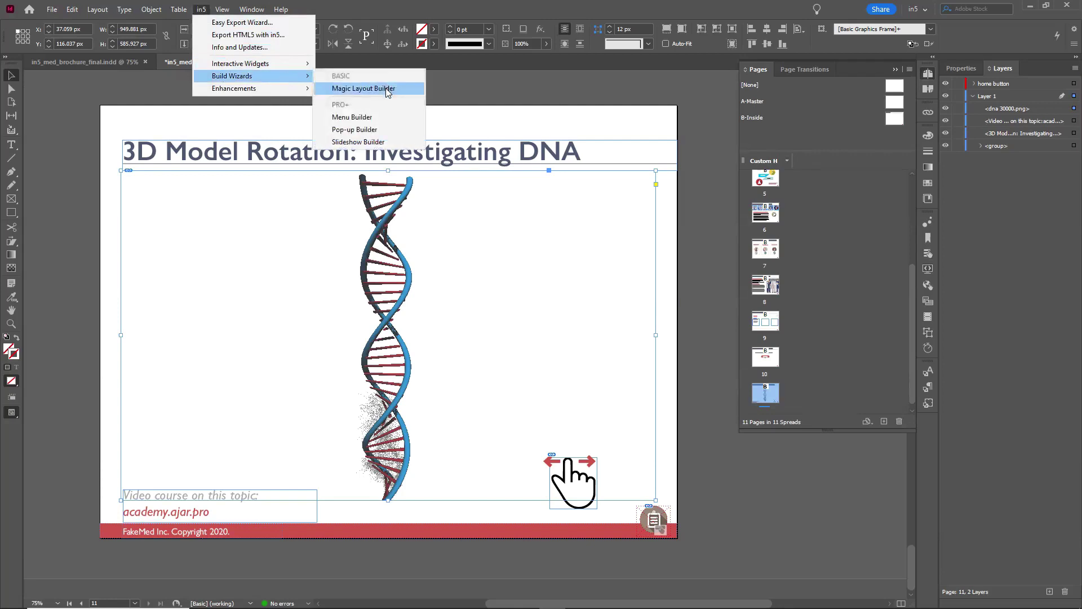
left_click(385, 88)
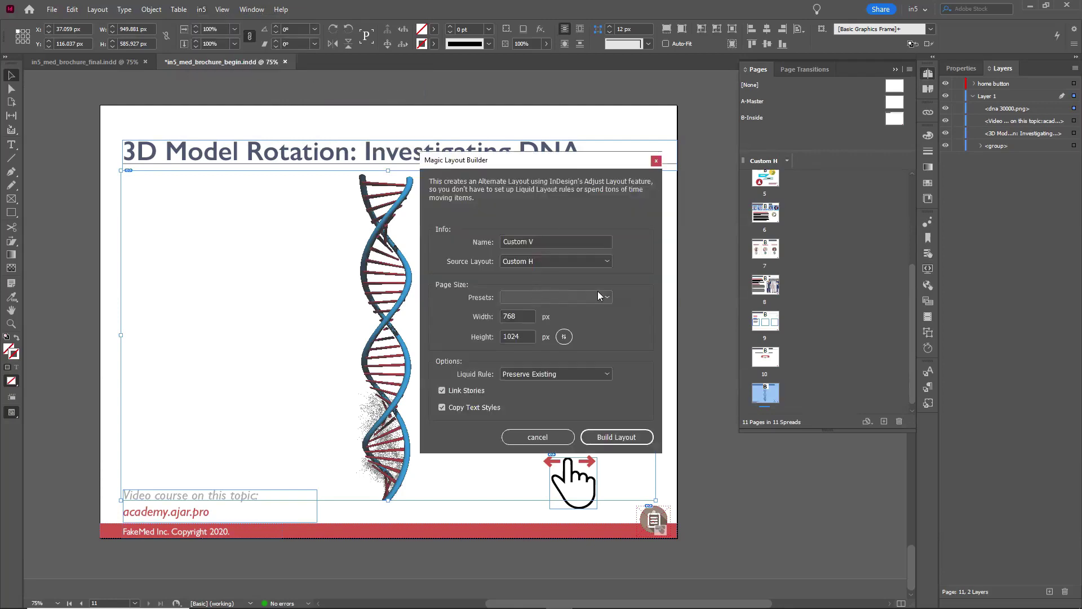
left_click(606, 296)
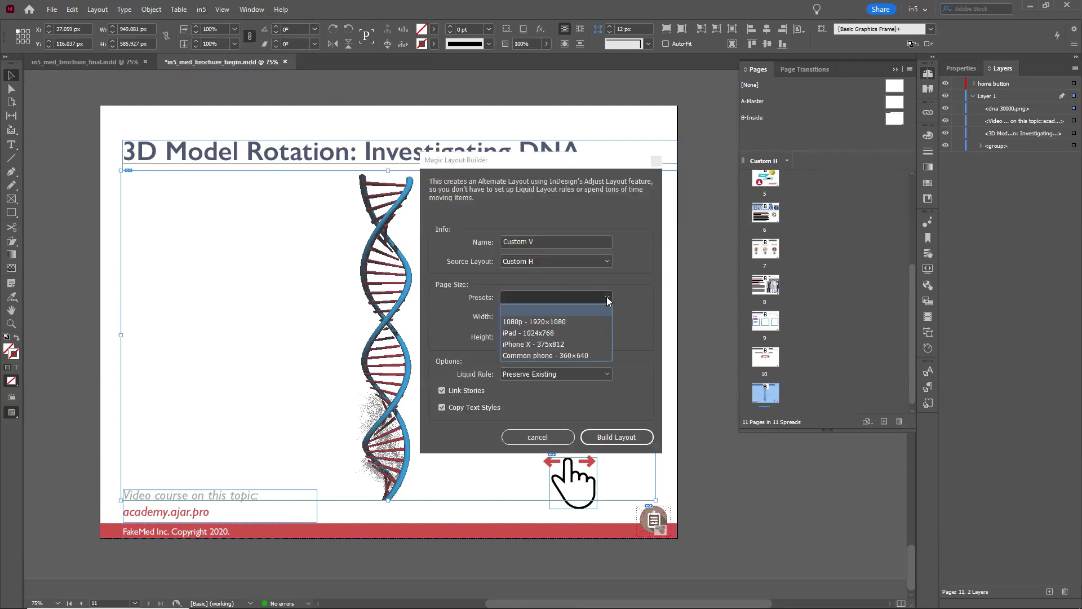
left_click(549, 332)
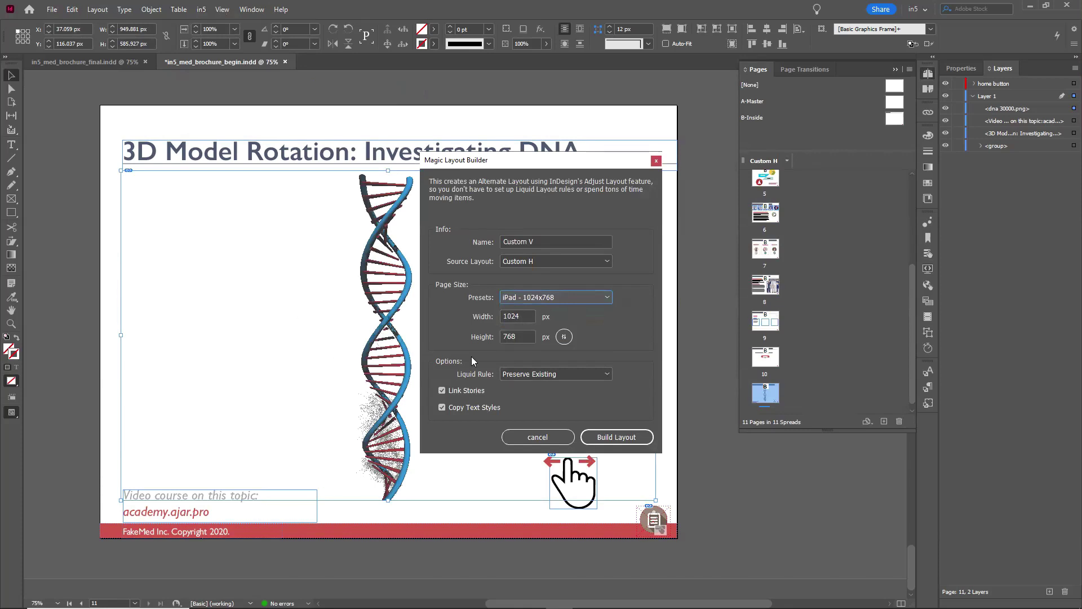
left_click(563, 337)
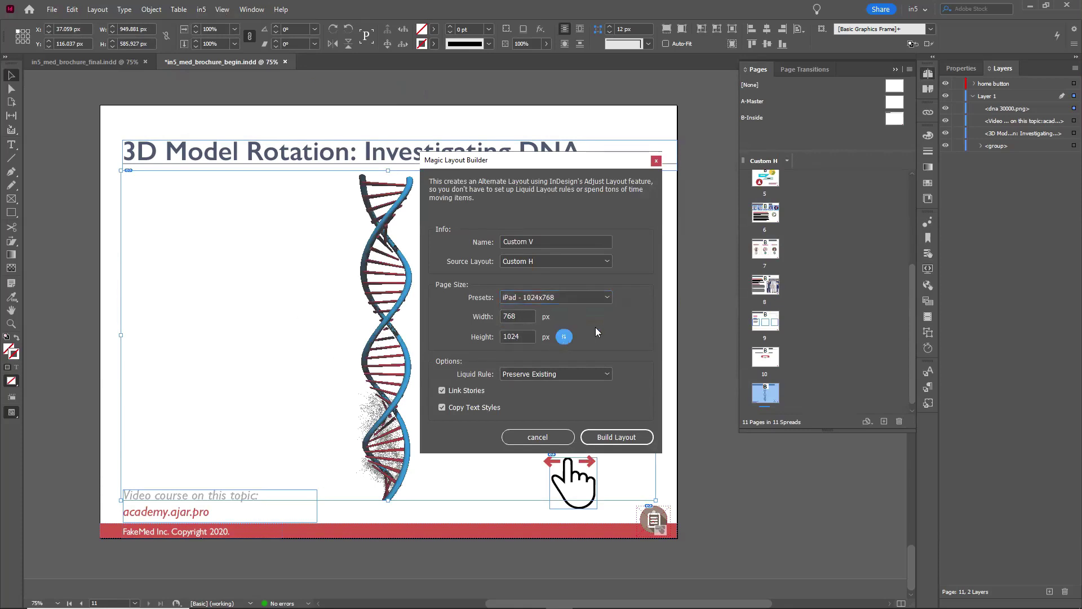
left_click(613, 437)
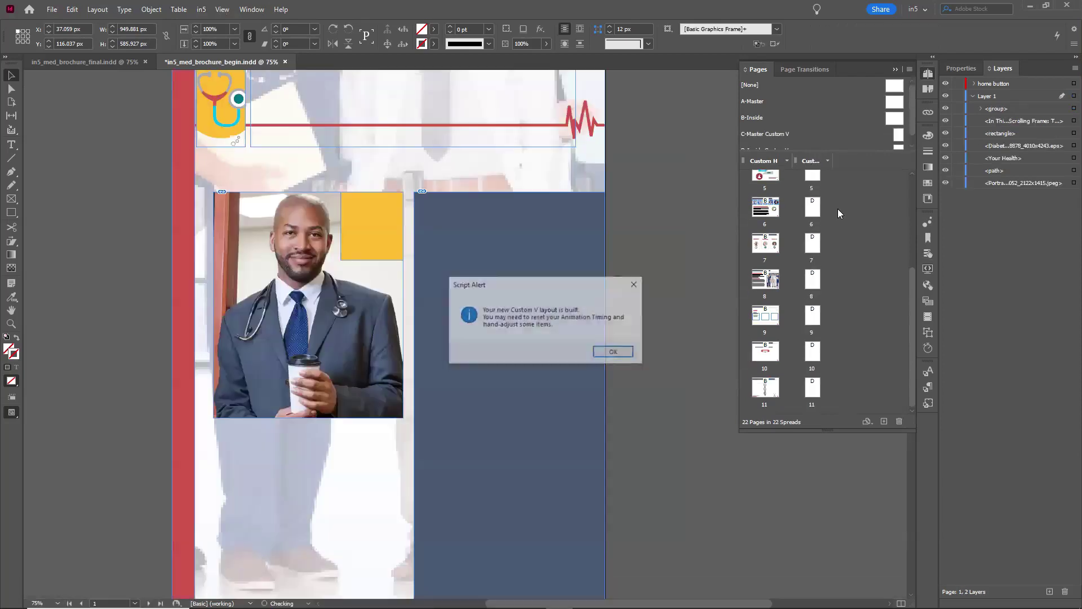
left_click(614, 354)
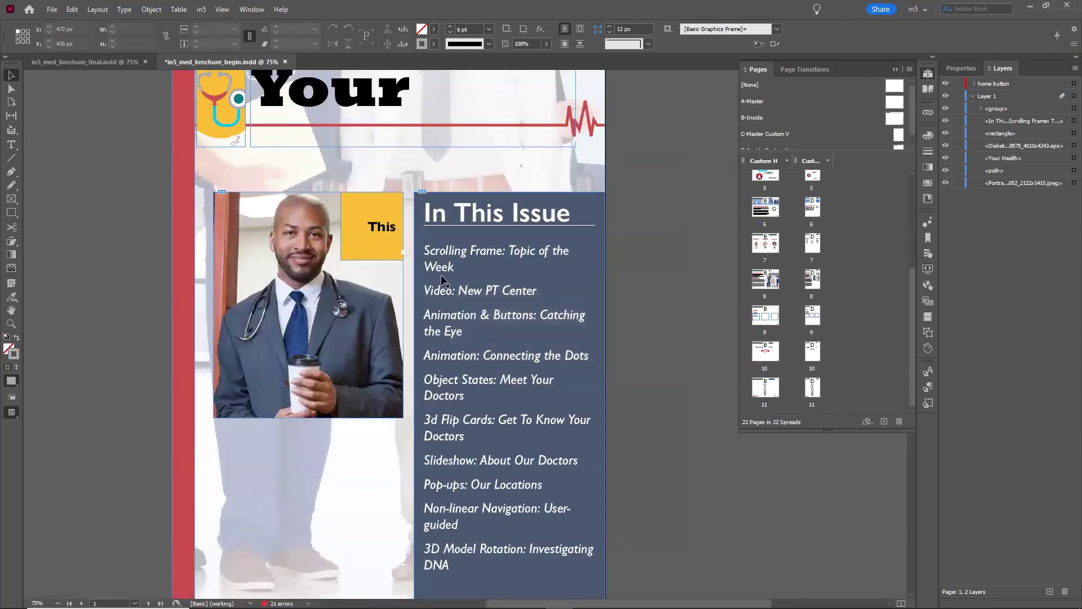
Review how text and objects were adapted on the first Custom V portrait pages, and return to the landscape DNA page.
scroll(449, 314, "up", 3)
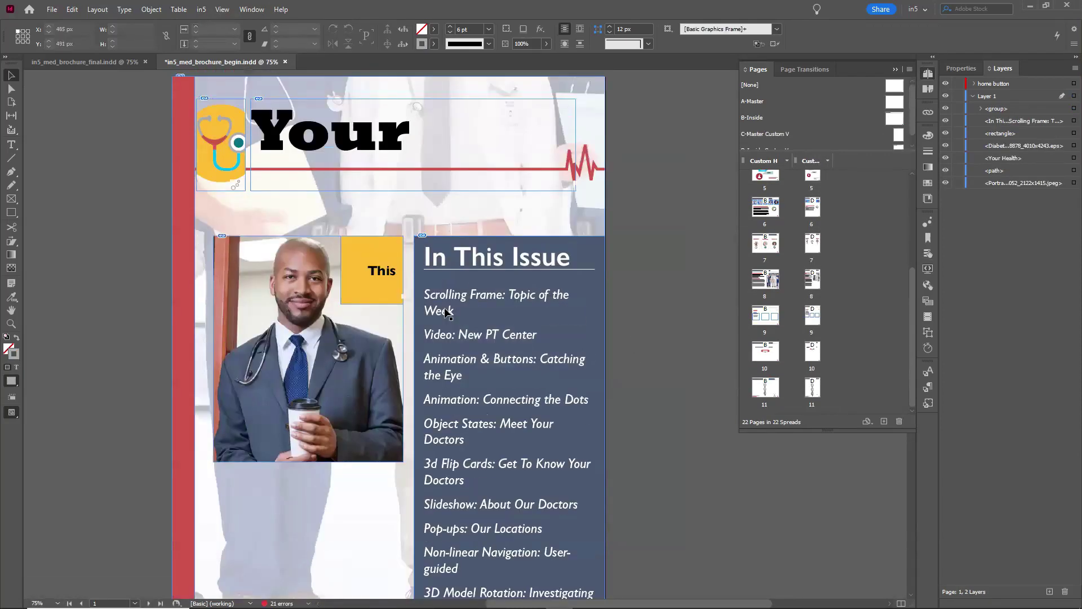
scroll(451, 306, "down", 6)
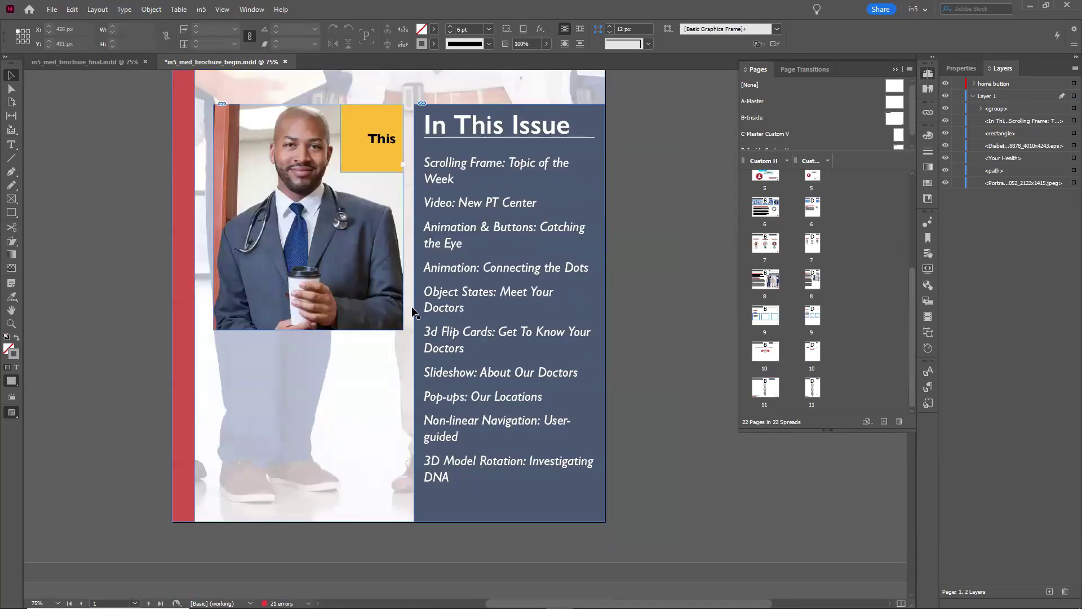
scroll(439, 285, "down", 2)
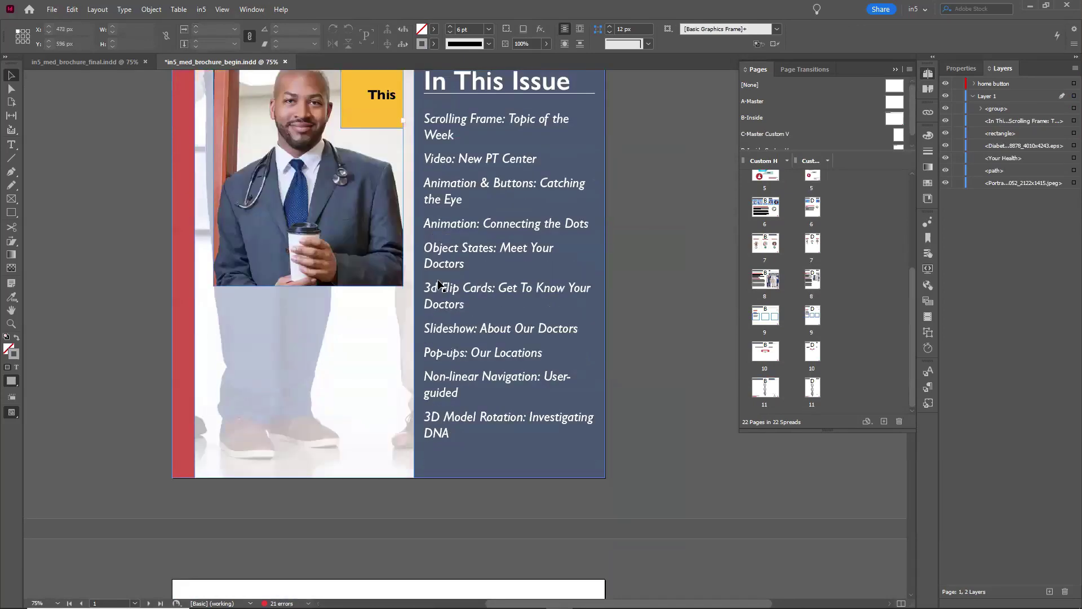
scroll(443, 270, "down", 15)
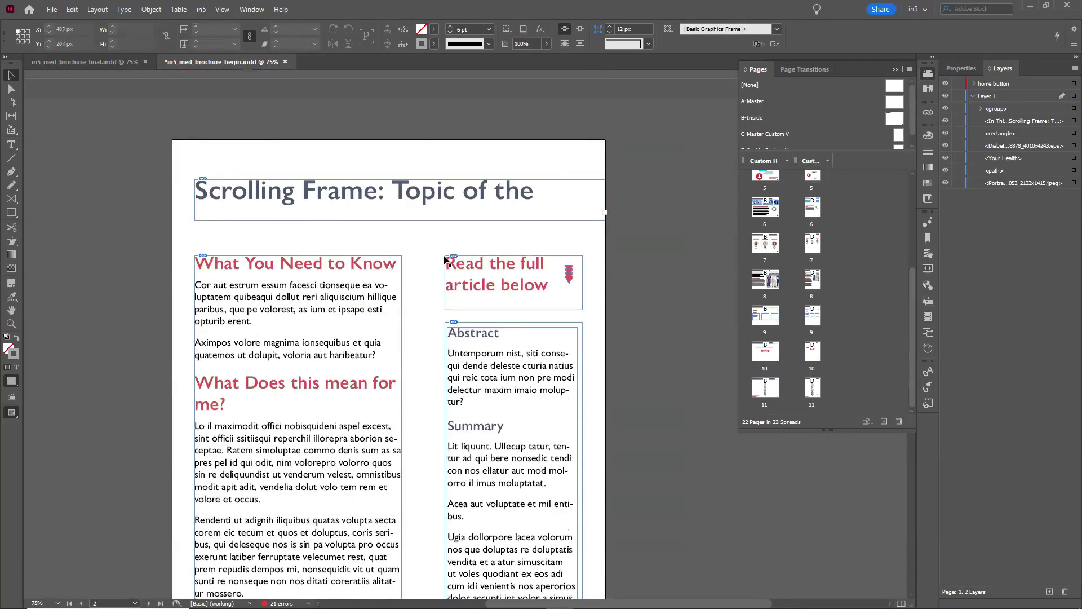
scroll(444, 259, "down", 3)
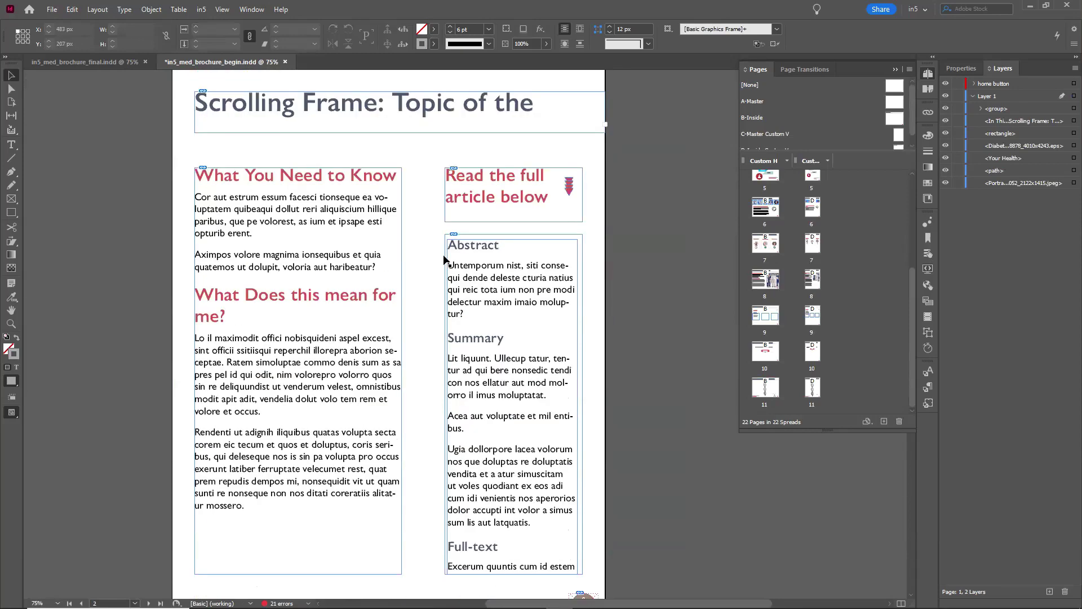
scroll(443, 260, "down", 20)
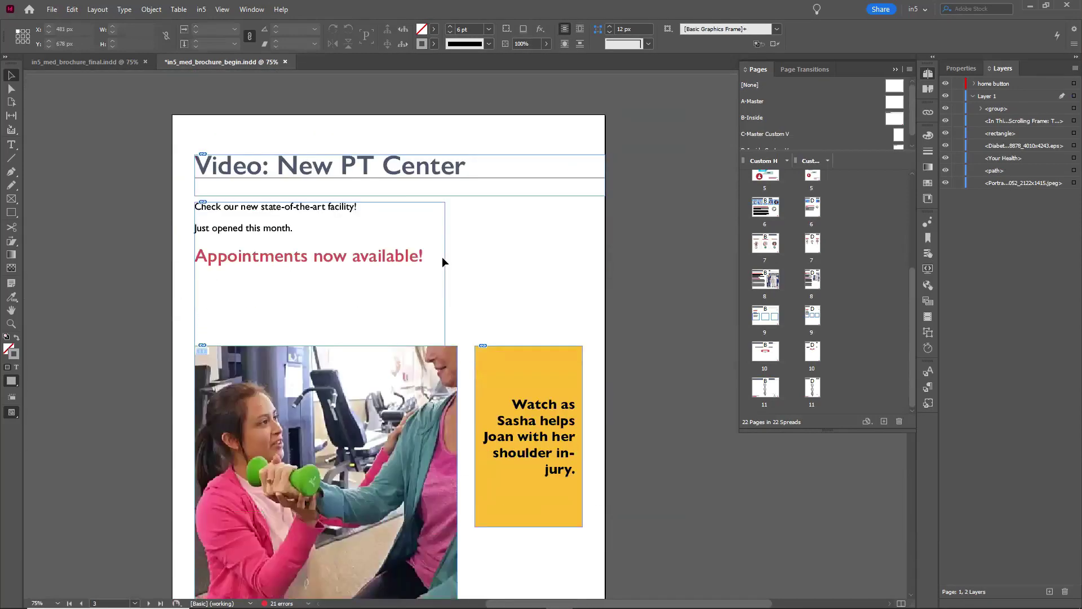
scroll(443, 260, "down", 20)
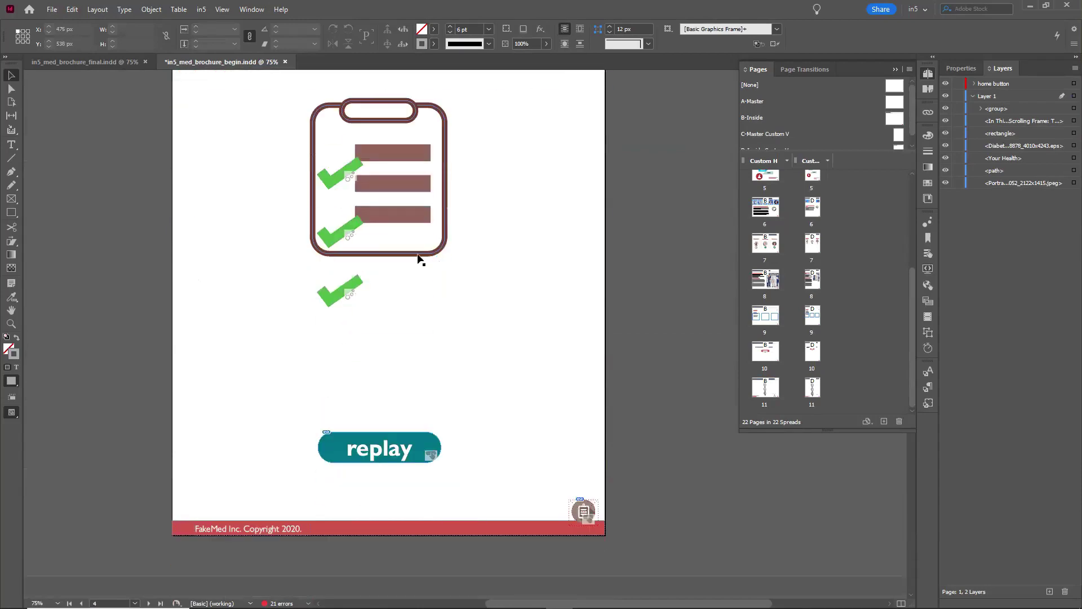
scroll(338, 313, "down", 16)
scroll(385, 350, "up", 19)
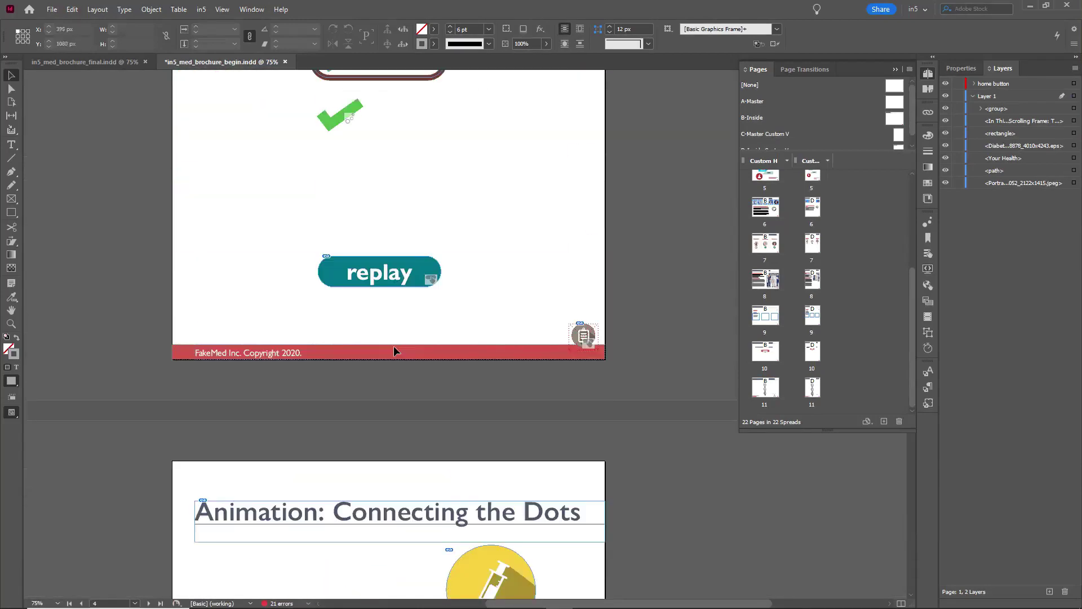
scroll(395, 350, "up", 20)
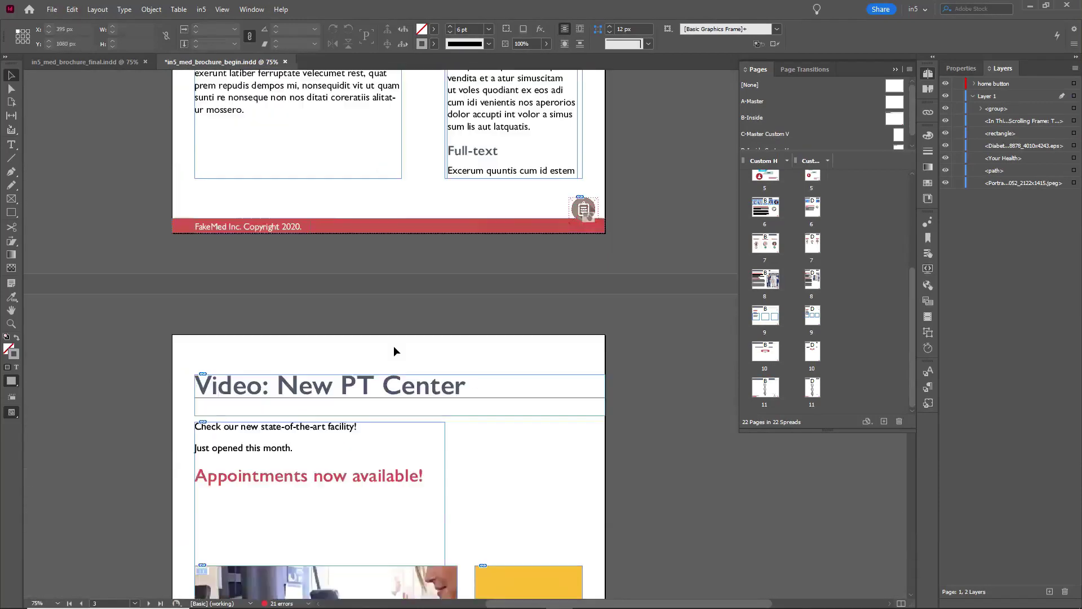
scroll(395, 349, "up", 20)
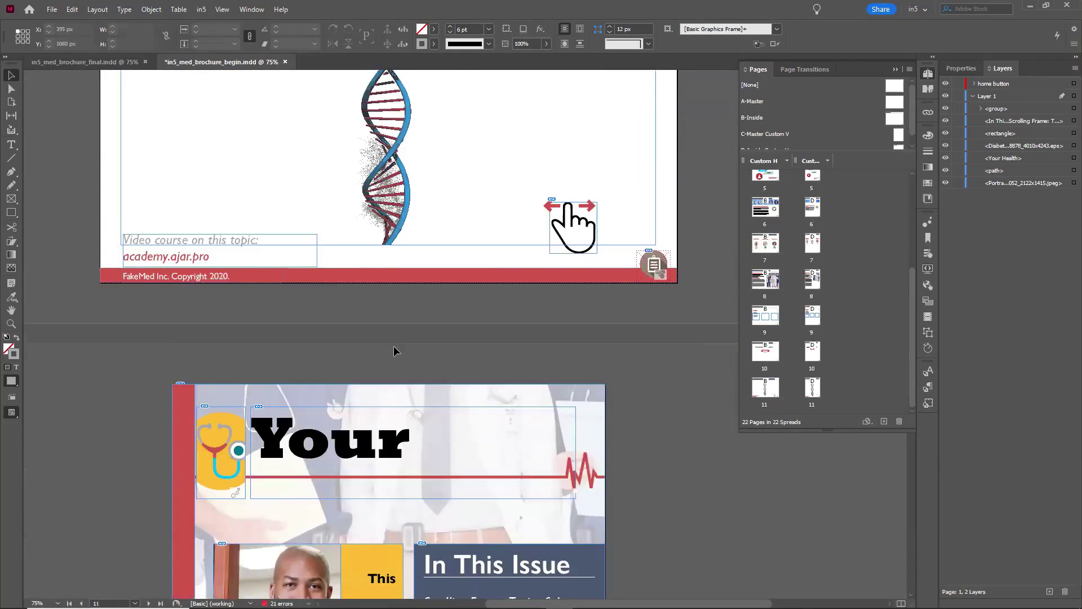
scroll(657, 261, "up", 2)
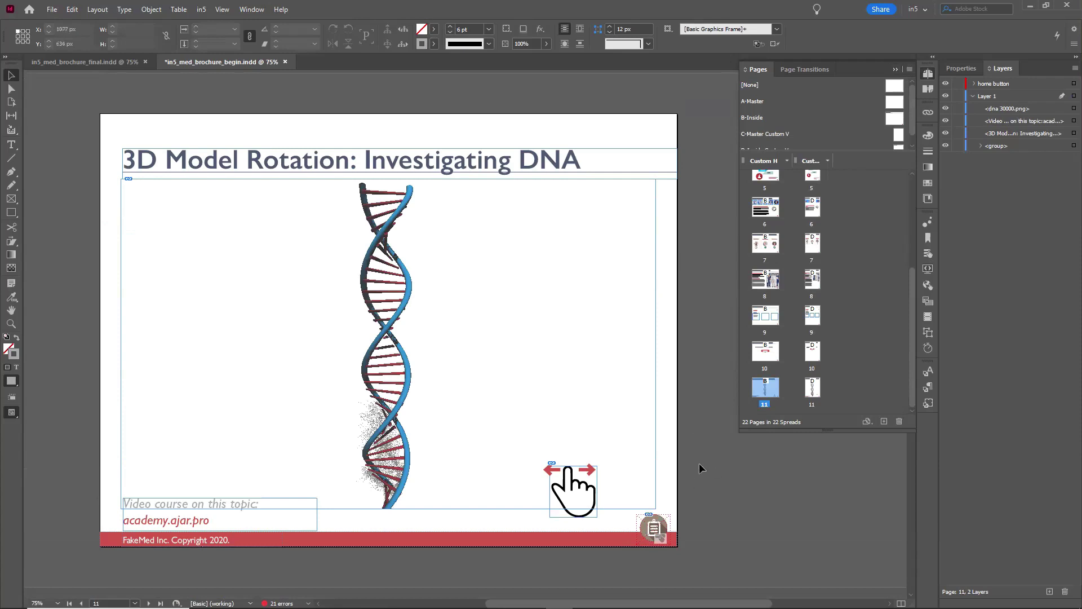
Open the B-Inside parent page for editing and select its home button in the footer.
left_click_drag(841, 151, 845, 193)
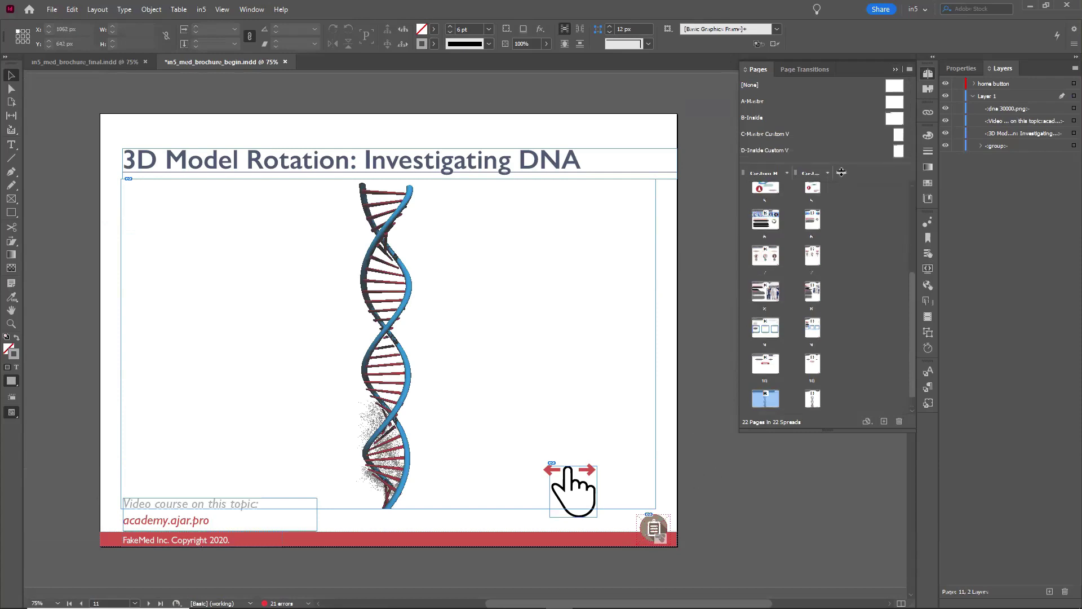
double_click(891, 116)
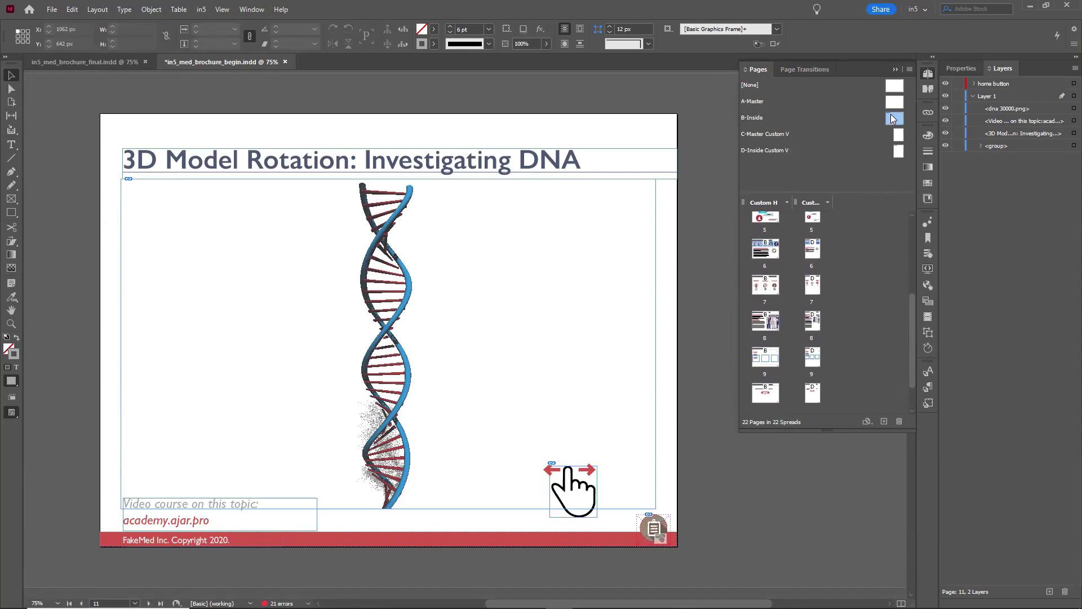
left_click(654, 528)
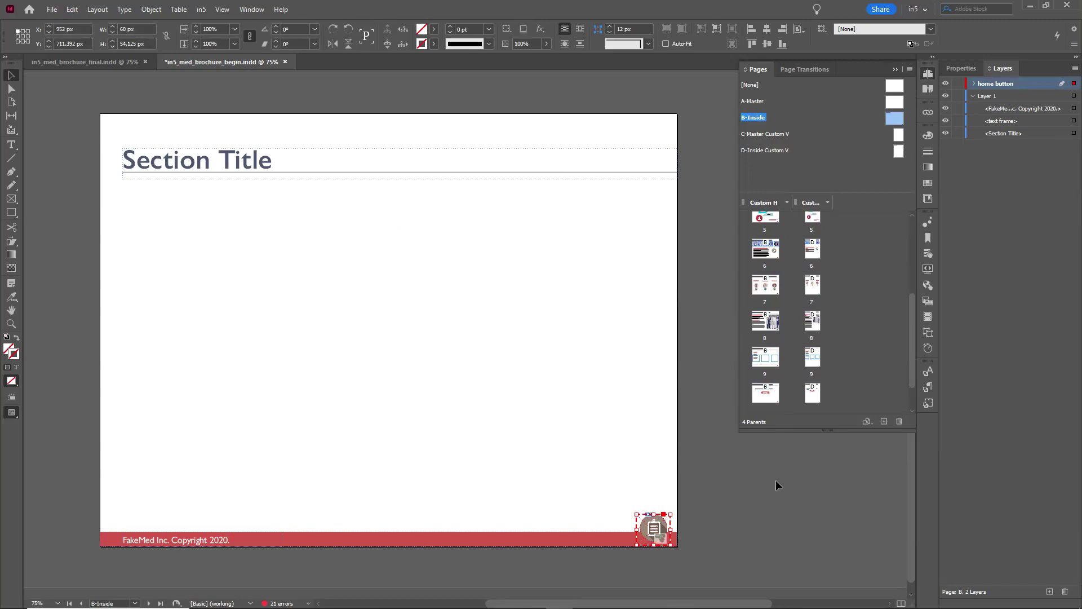
Build a Compact menu on the B-Inside parent page with Menu Builder, based on the Custom H/section_title paragraph style.
left_click(202, 10)
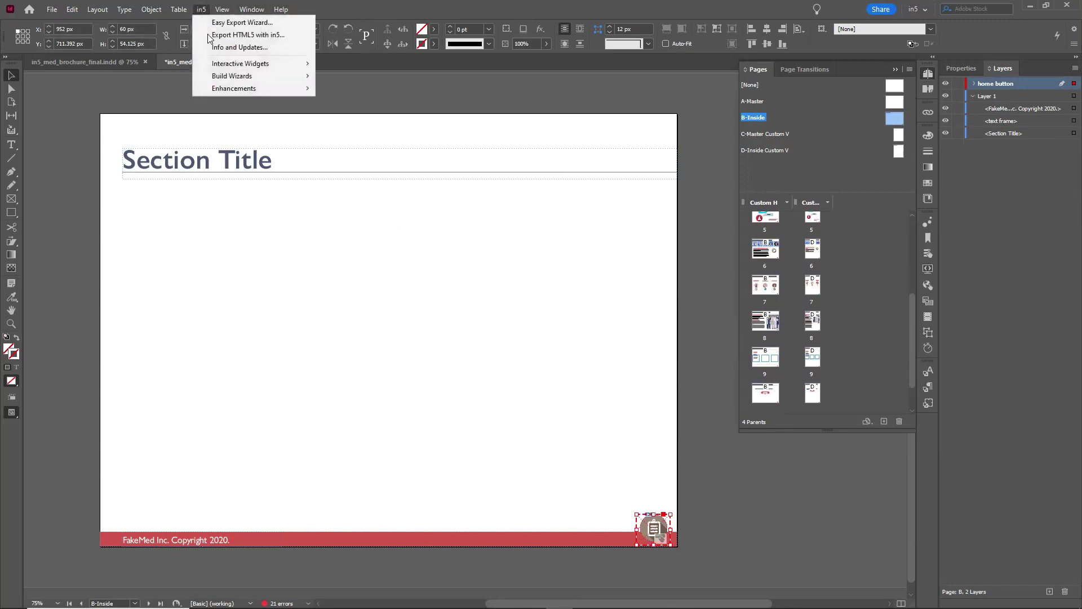
mouse_move(265, 75)
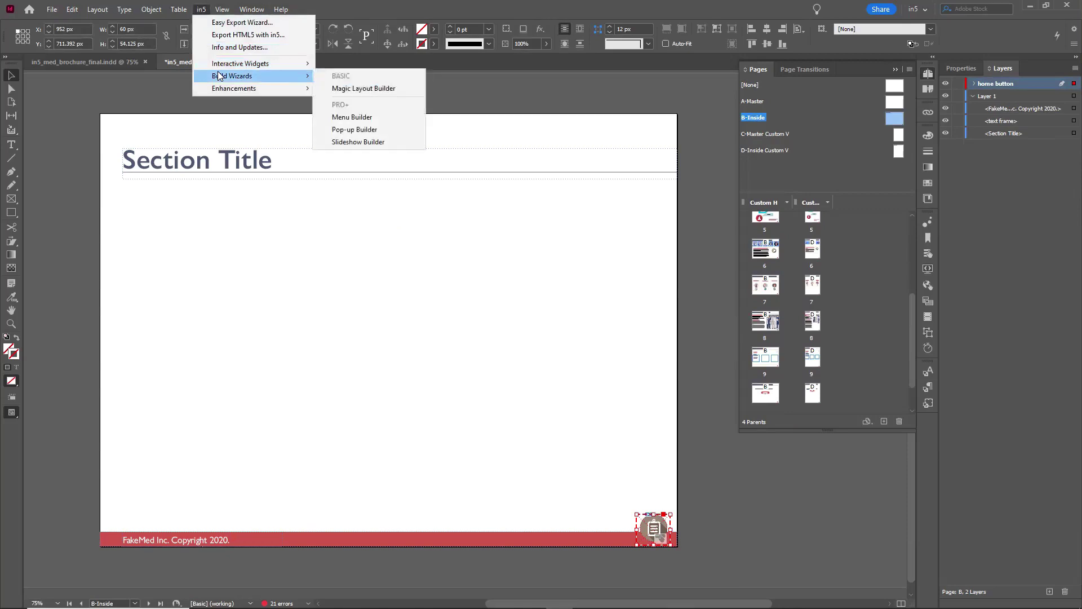
left_click(363, 117)
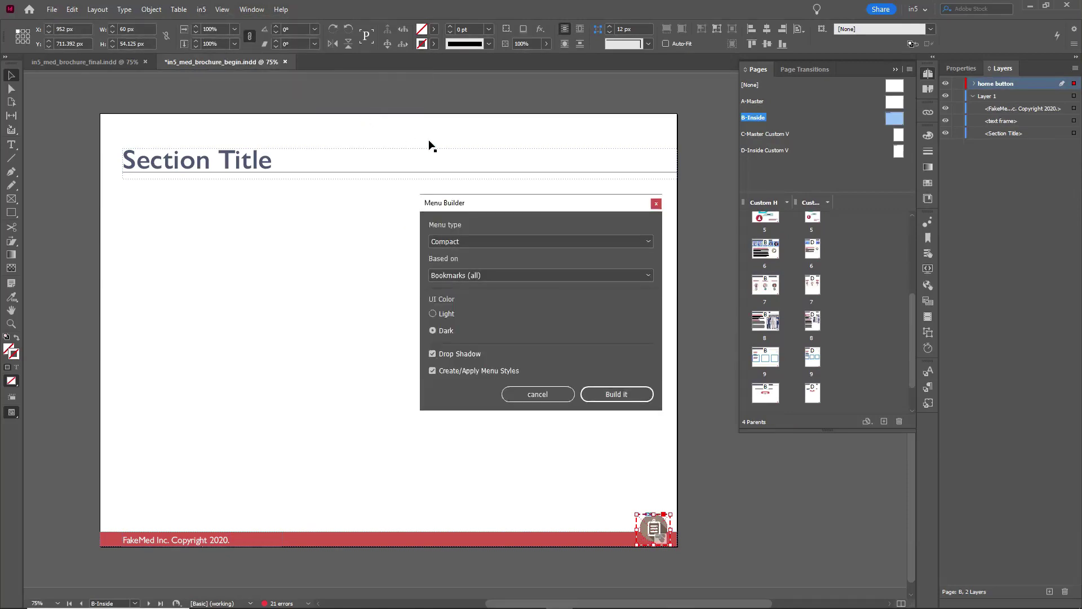
left_click(468, 243)
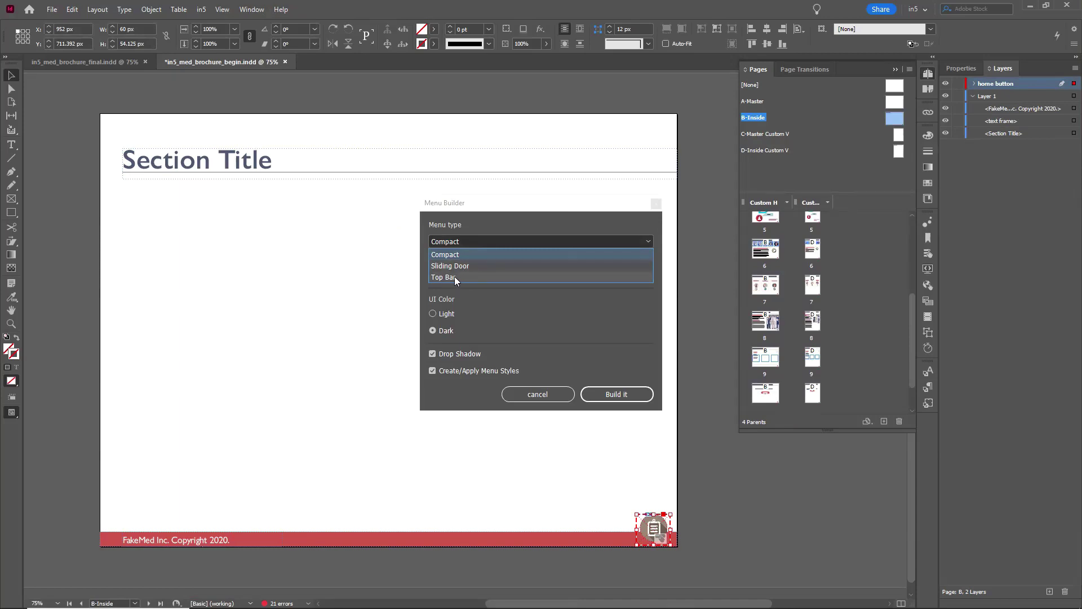
left_click(470, 301)
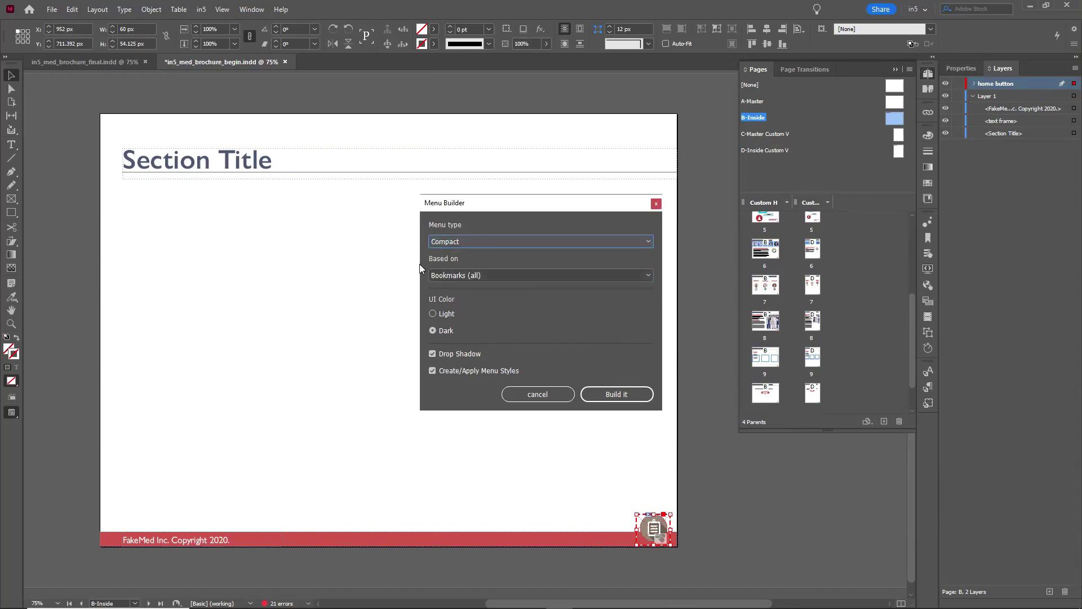
left_click(477, 275)
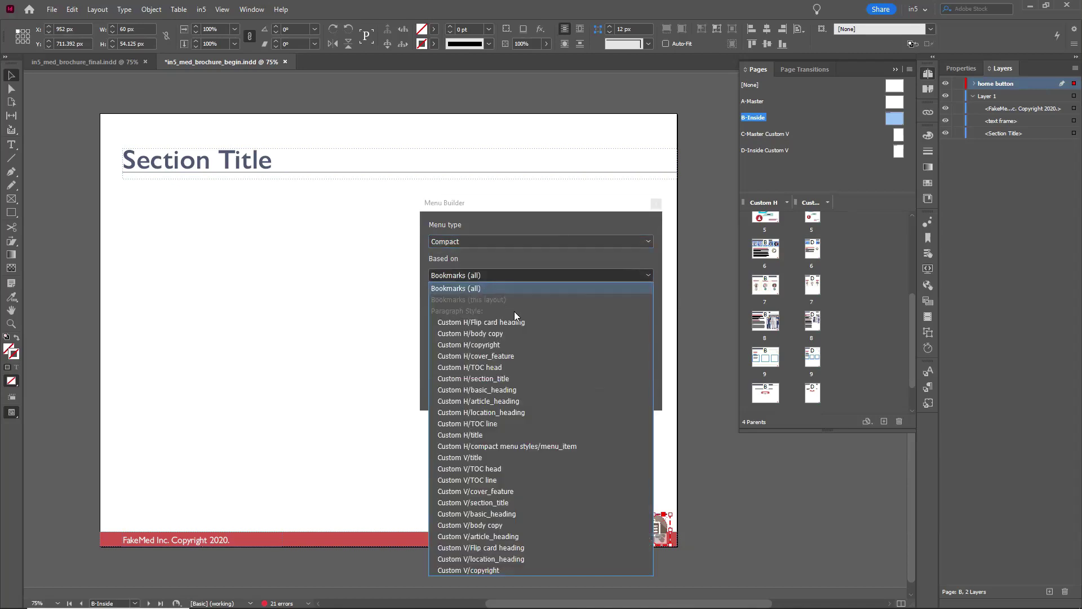
left_click(498, 378)
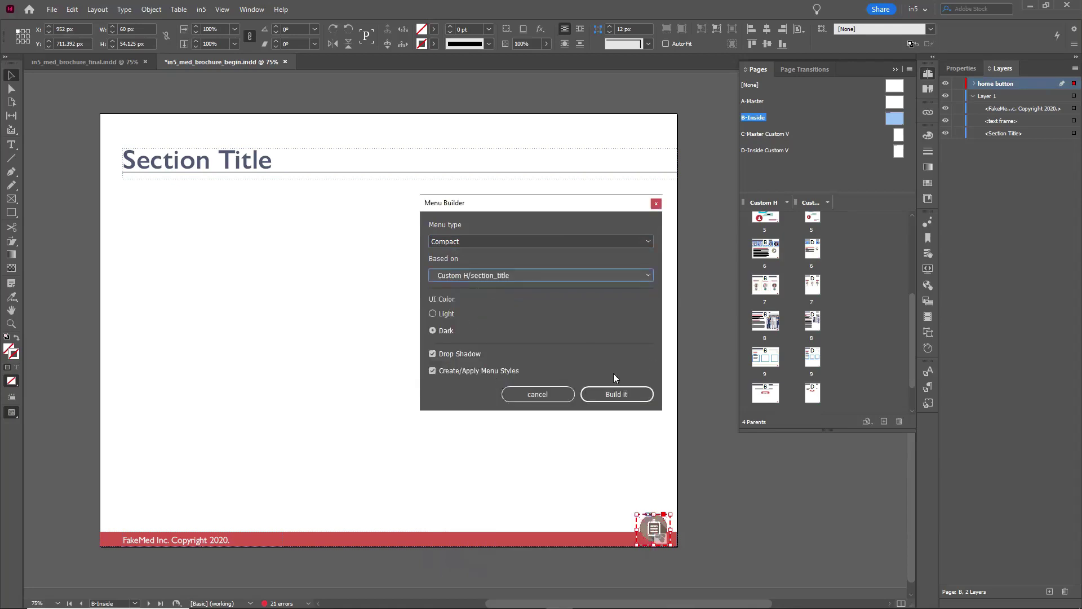
left_click(608, 396)
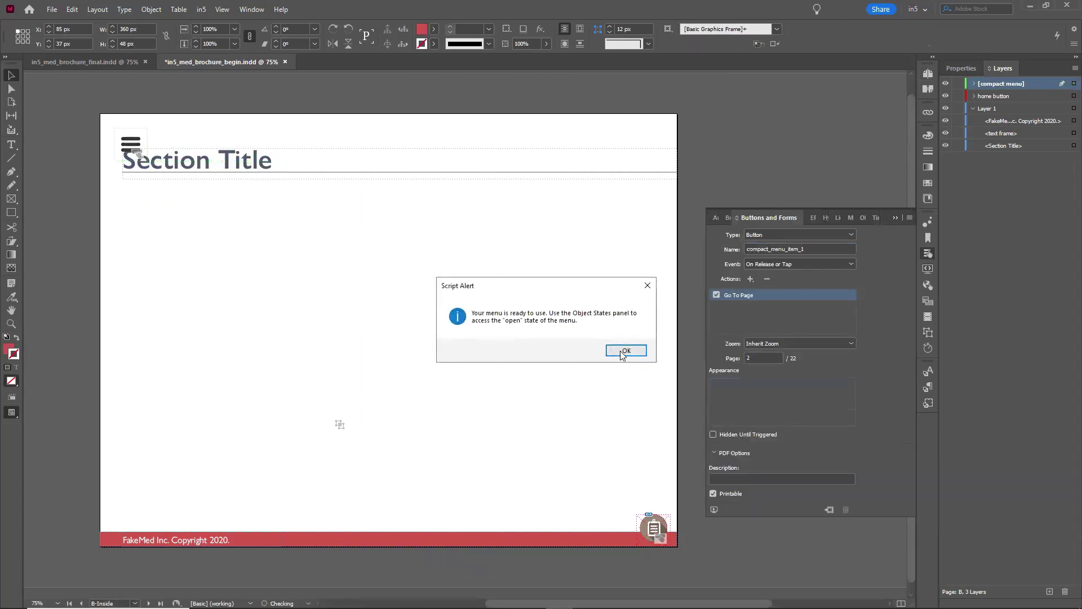
left_click(623, 349)
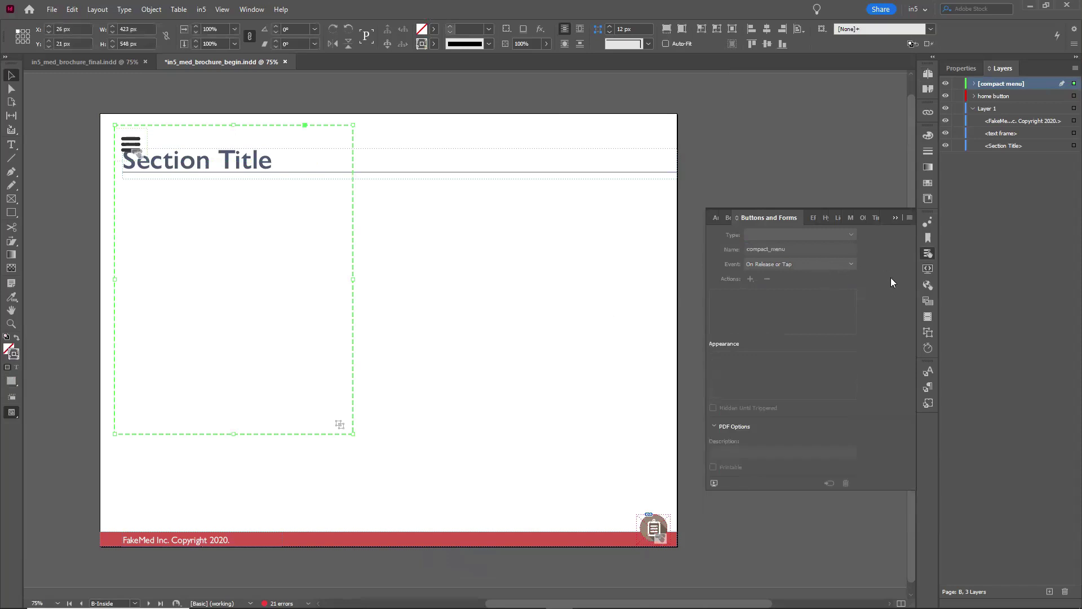
Display the open state of the compact_menu multi-state object to inspect its menu items.
left_click(927, 332)
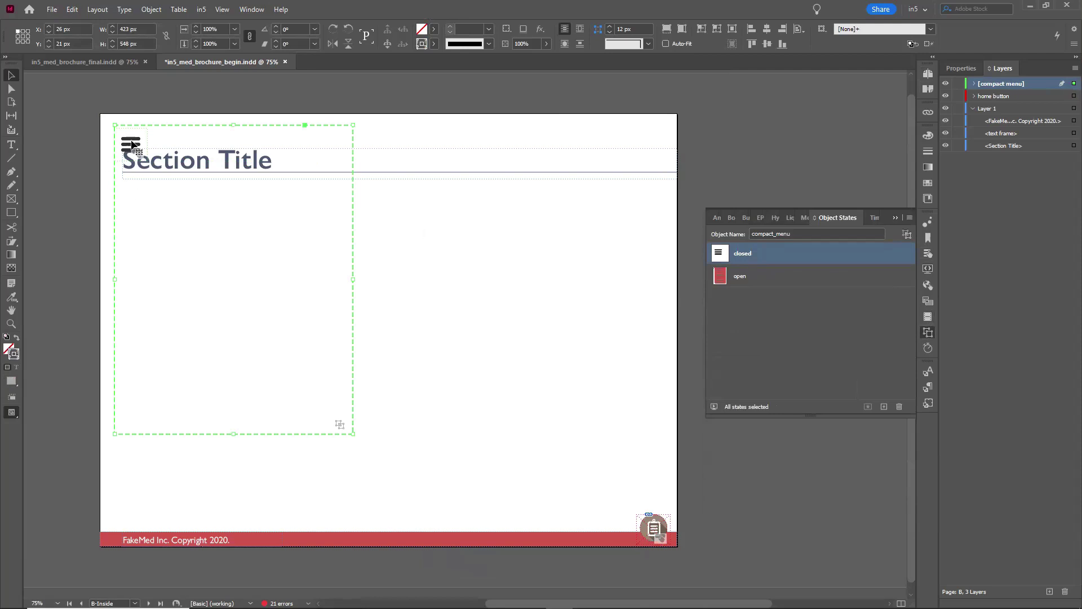
left_click(739, 279)
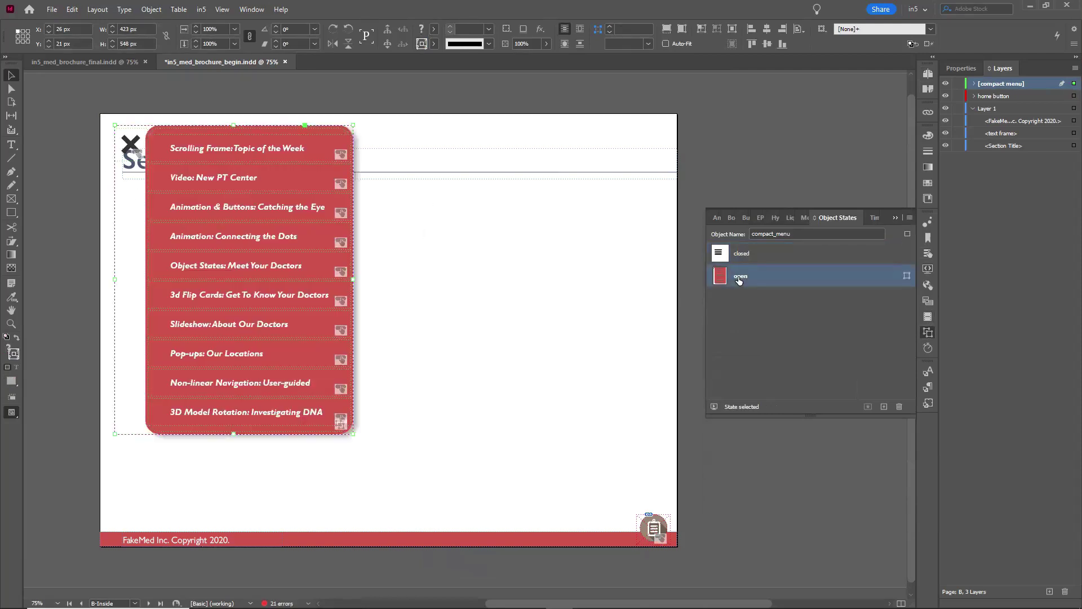
left_click(277, 256)
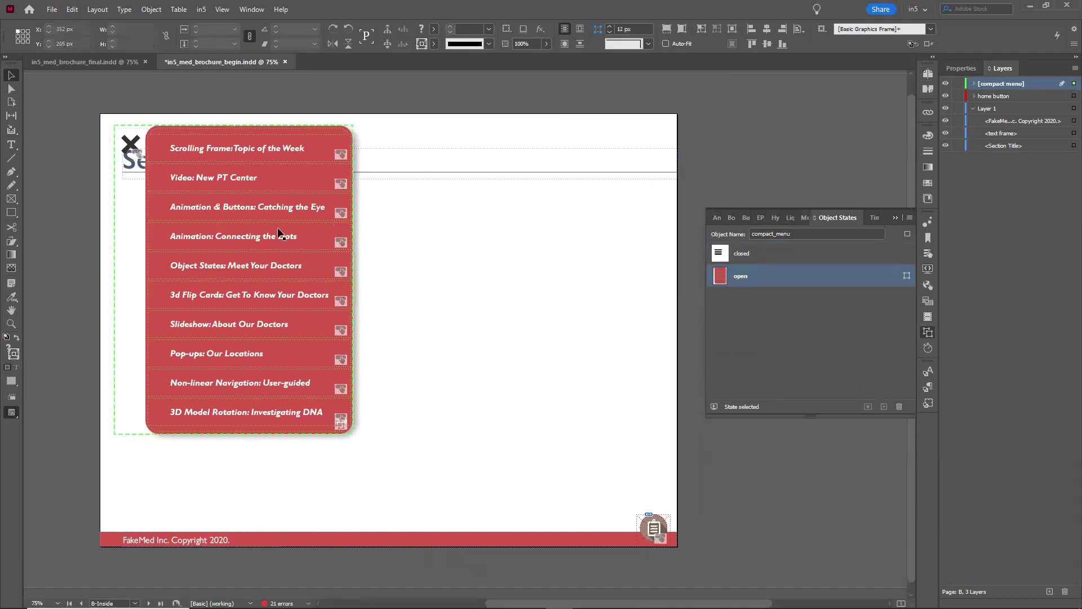
Move the compact menu against the page's right edge above the footer button, and delete the X icon lines in its open state.
left_click_drag(278, 258, 591, 344)
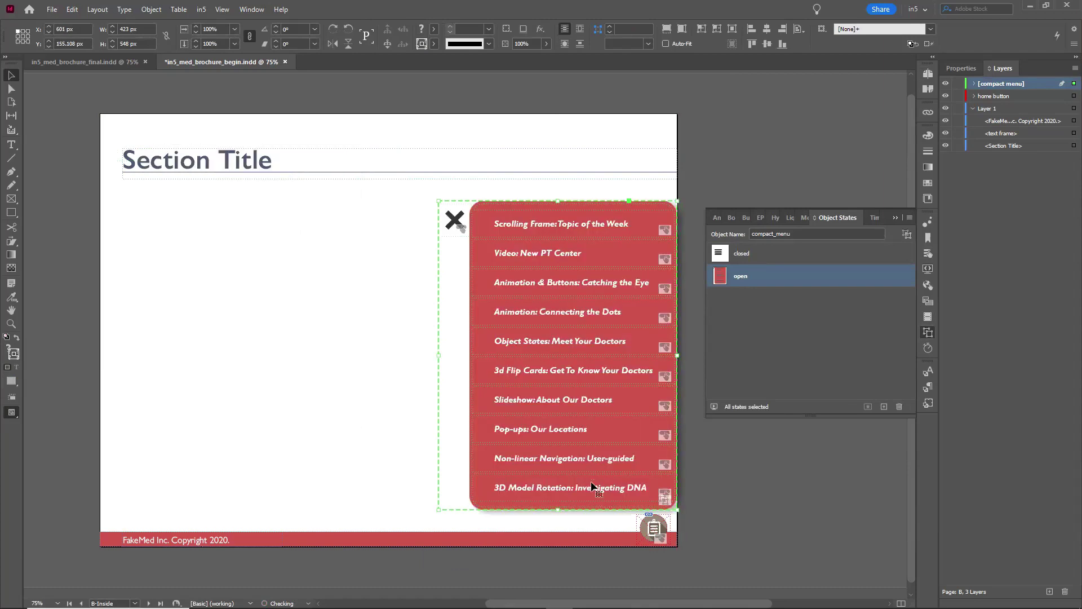
double_click(451, 223)
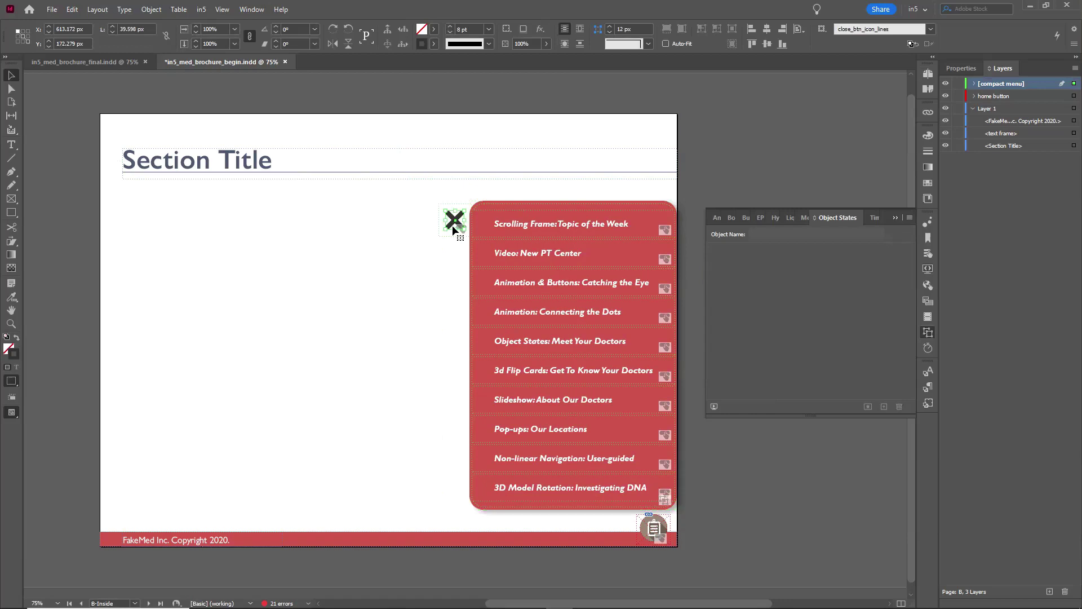
key("Delete")
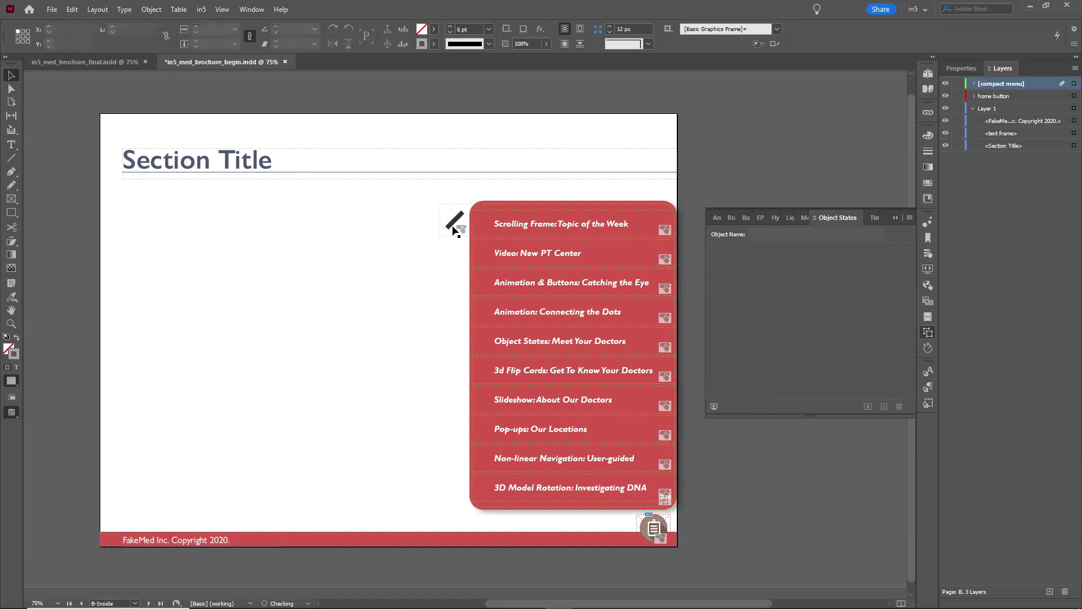
double_click(453, 224)
left_click(456, 226)
Delete the three hamburger icon lines from the closed state of the compact_menu object.
left_click(736, 261)
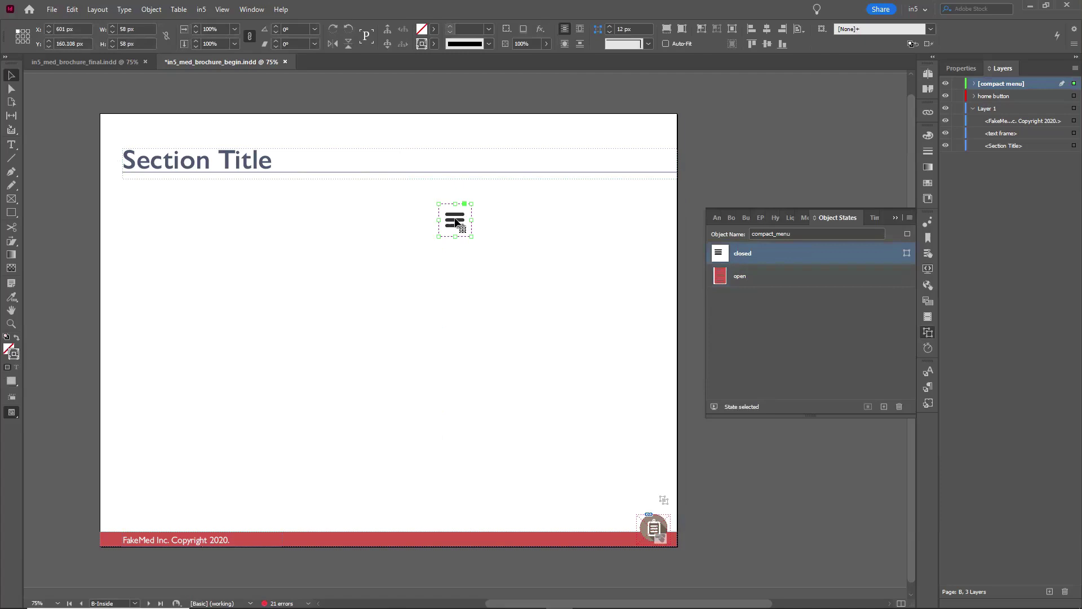
double_click(454, 220)
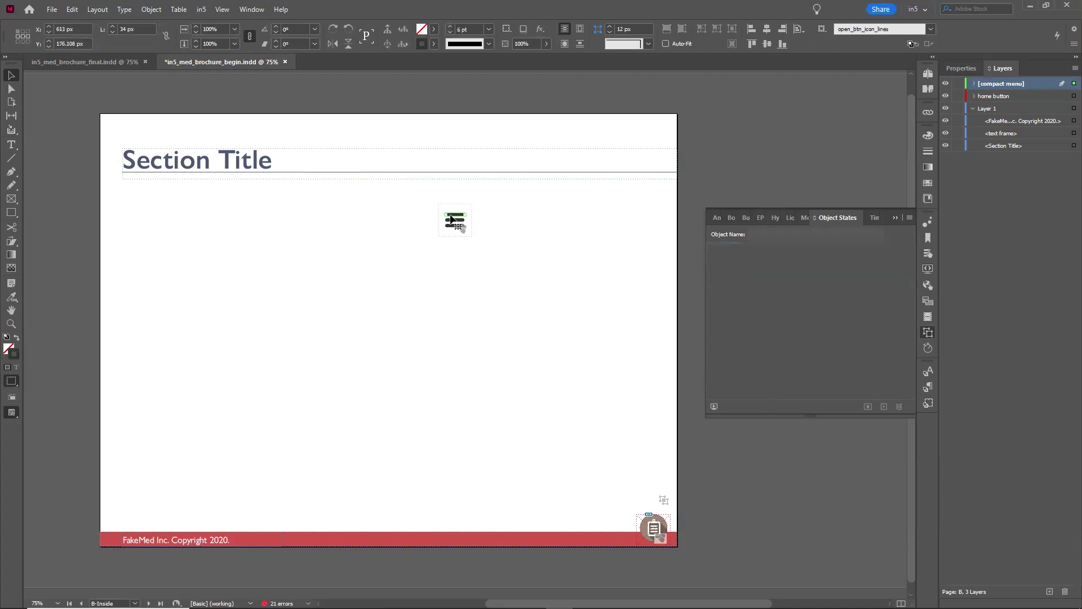
key("Escape")
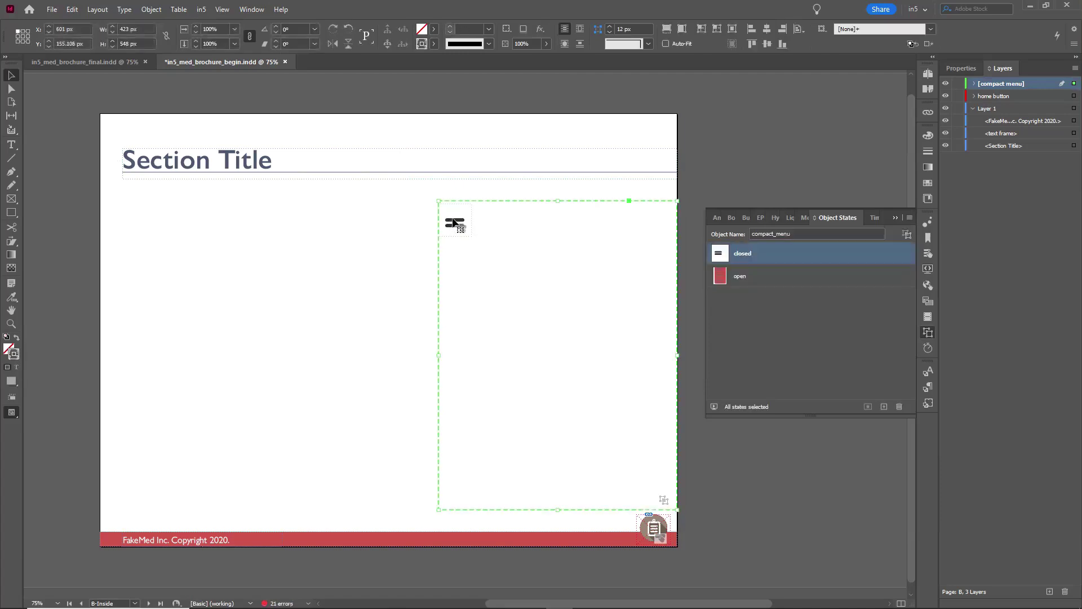
double_click(453, 224)
key("Escape")
double_click(453, 224)
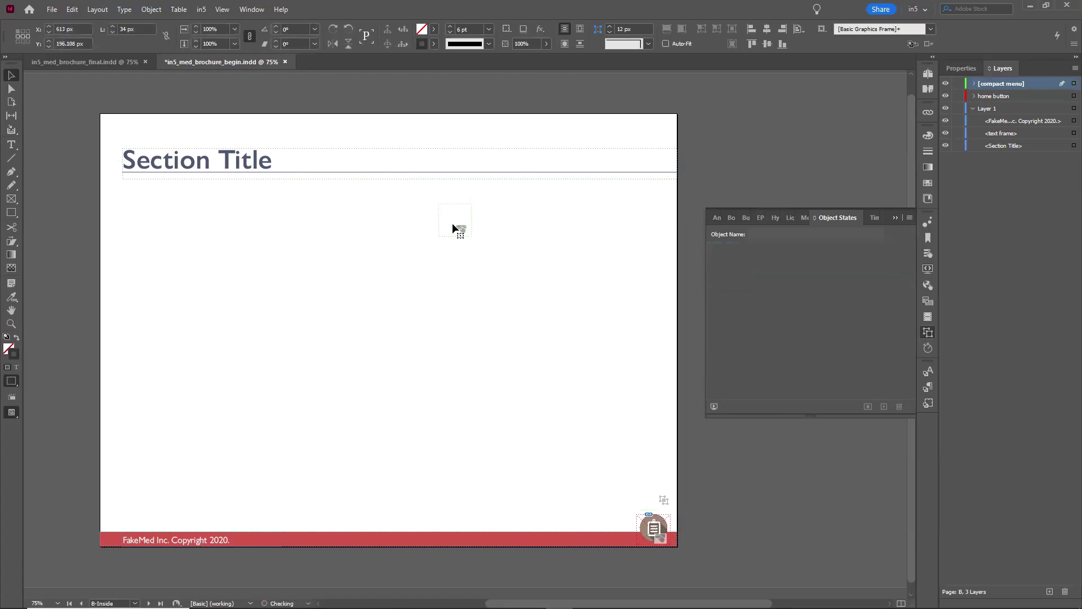
left_click(477, 252)
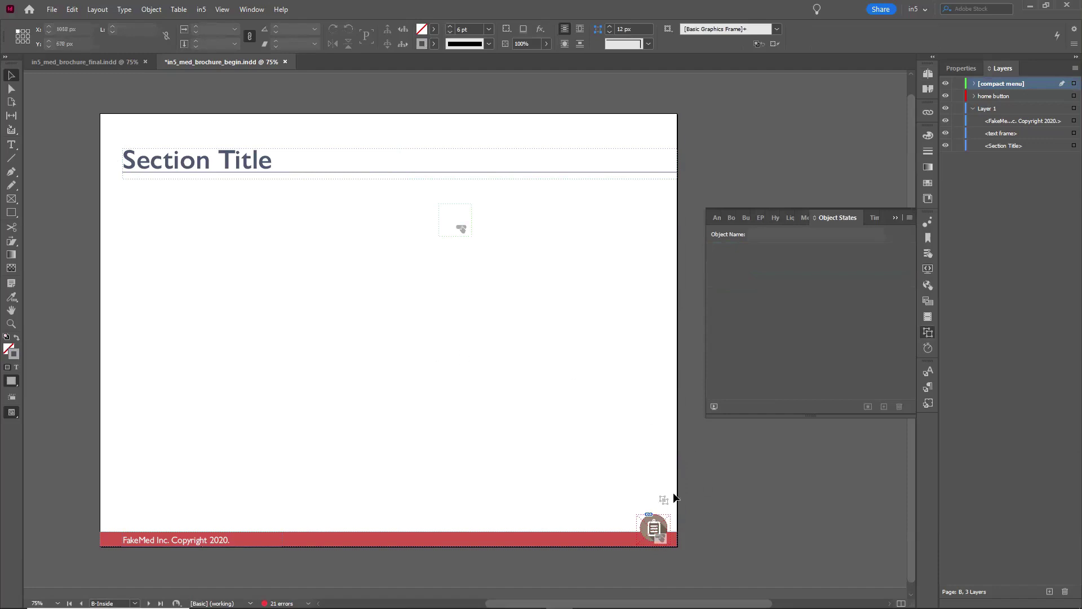
Select the menu_btn button in the footer and display its button settings.
left_click(660, 530)
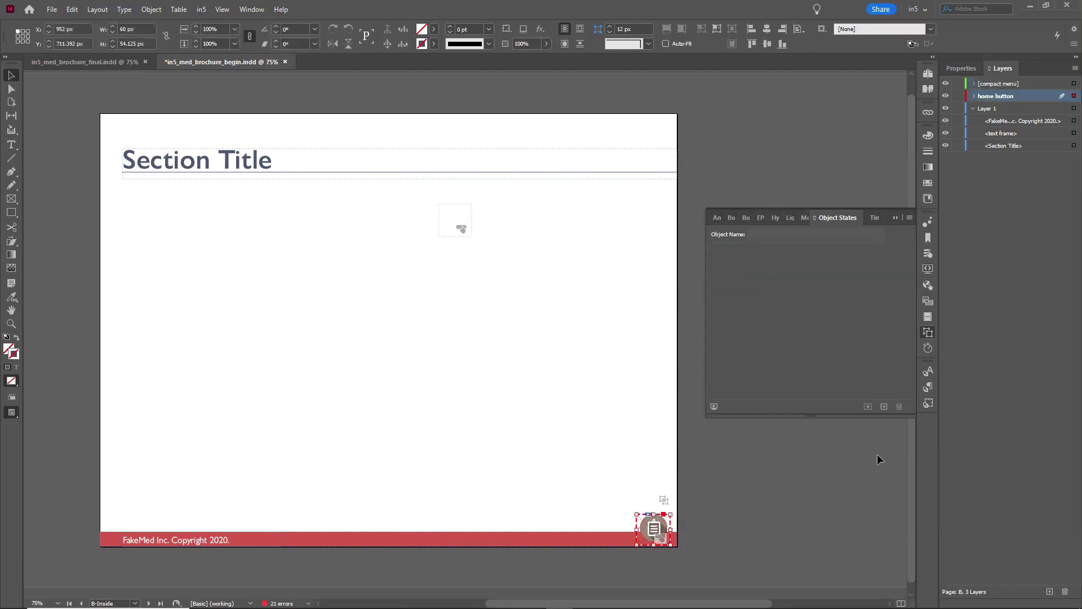
left_click(926, 255)
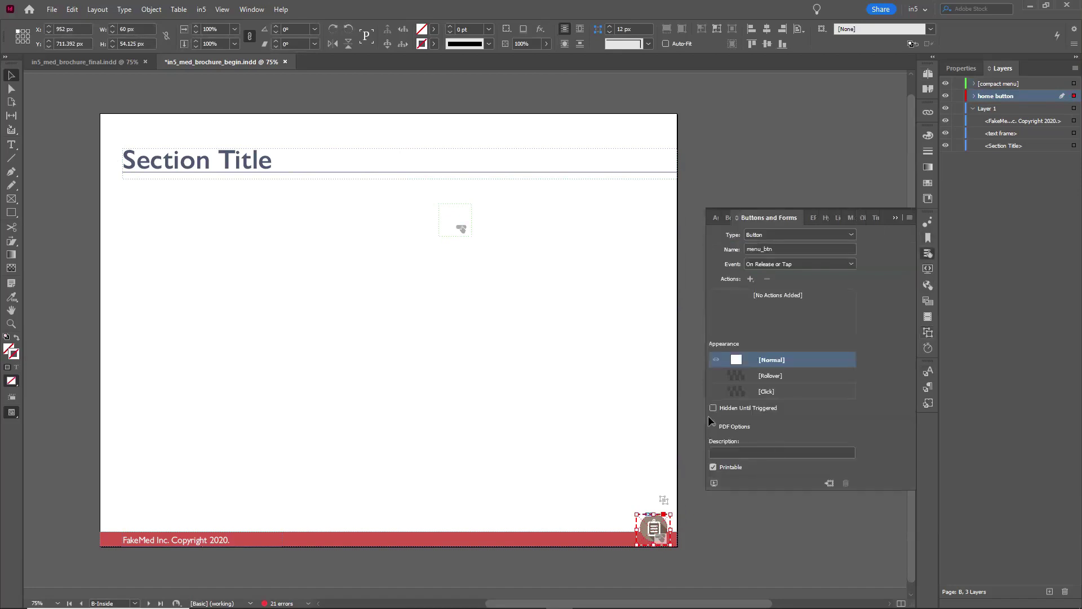
Try a Go To State action for the open state of compact_menu on menu_btn, and delete that action.
left_click(749, 278)
left_click(806, 404)
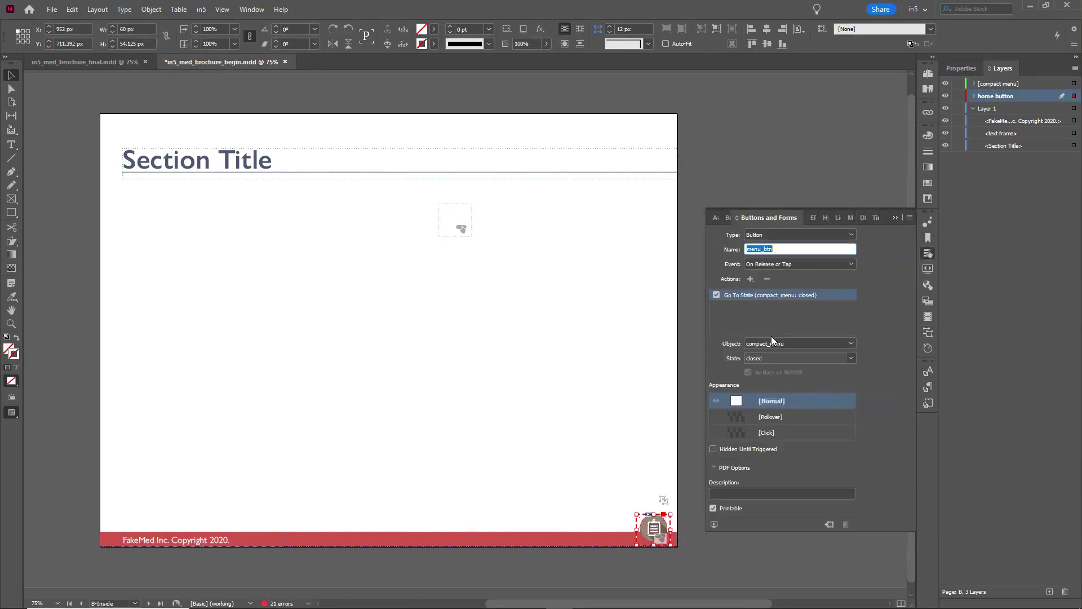
left_click(771, 357)
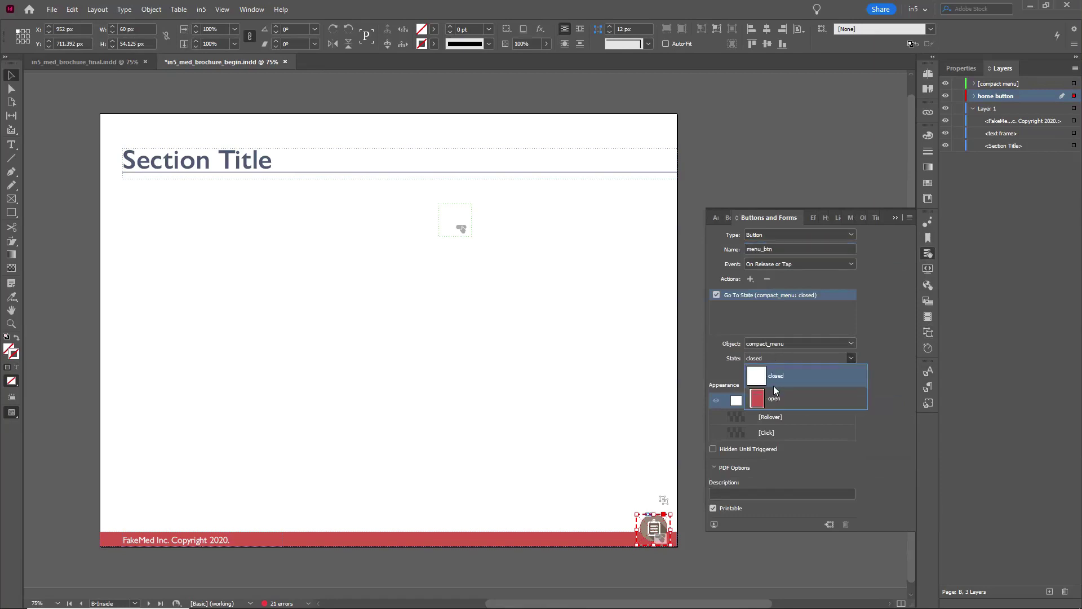
left_click(774, 395)
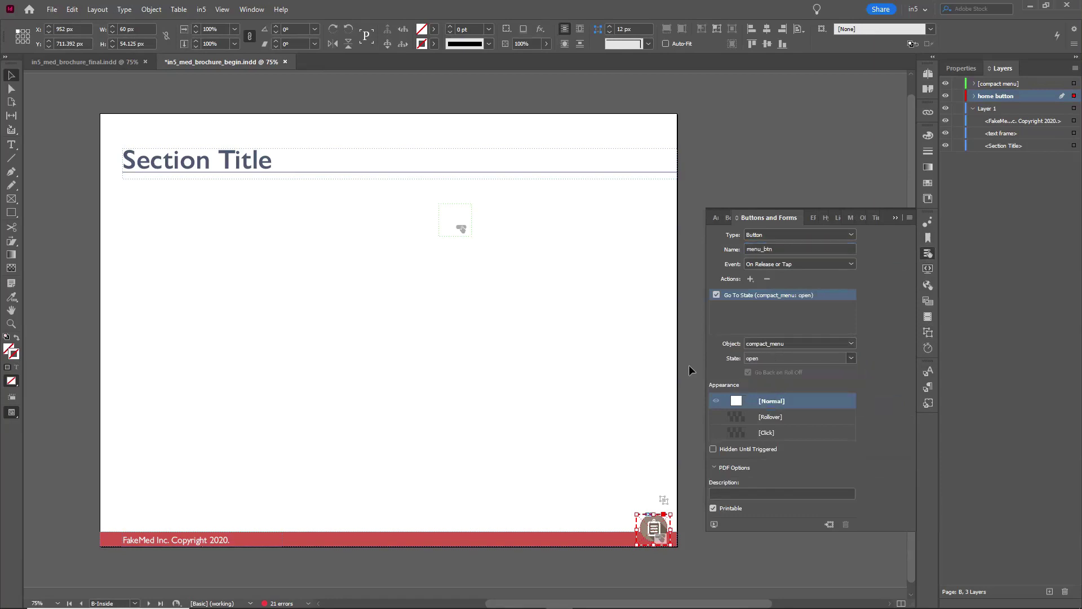
left_click(766, 279)
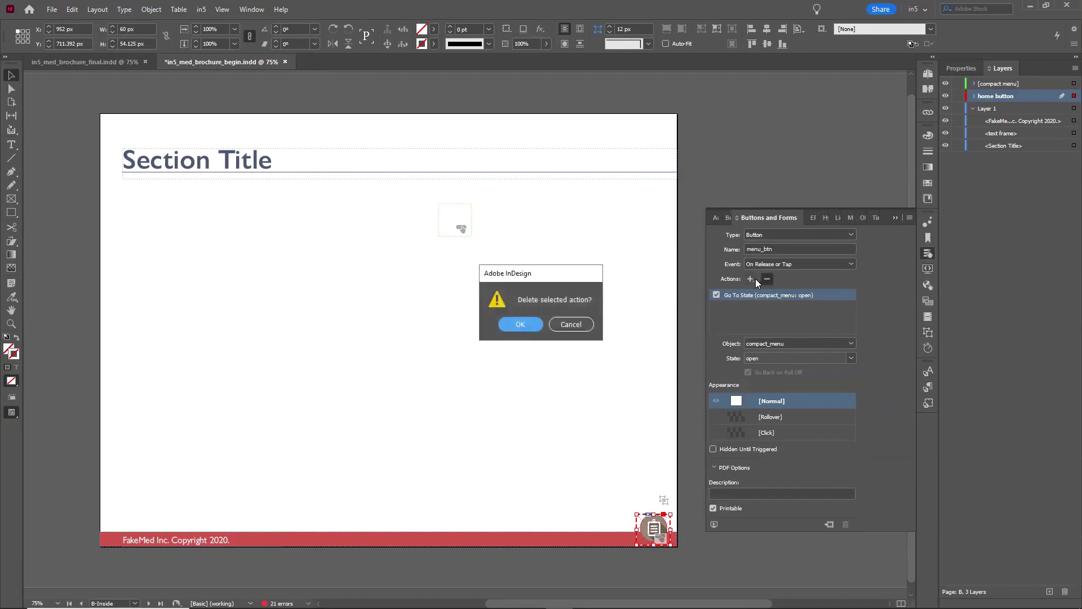
key("Return")
Add a Go To Next State action for compact_menu to the menu_btn button.
left_click(749, 278)
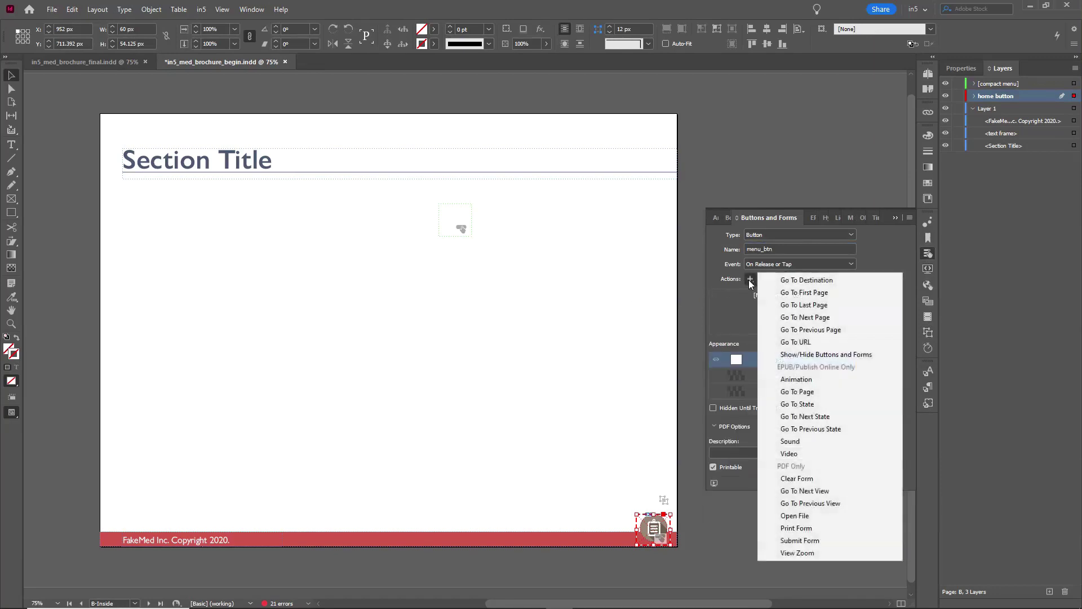
left_click(804, 416)
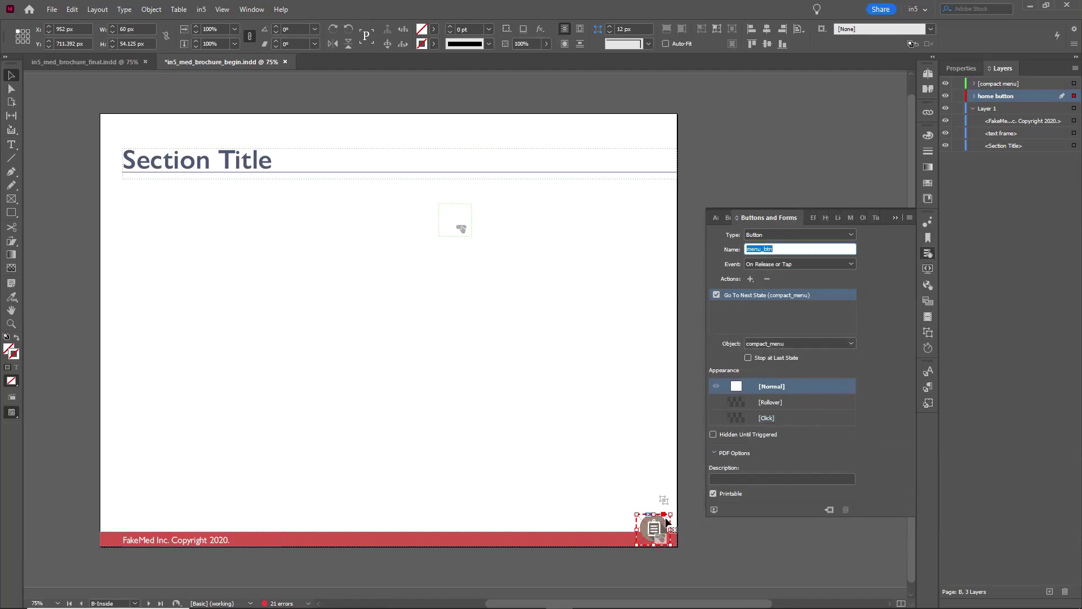
left_click(690, 374)
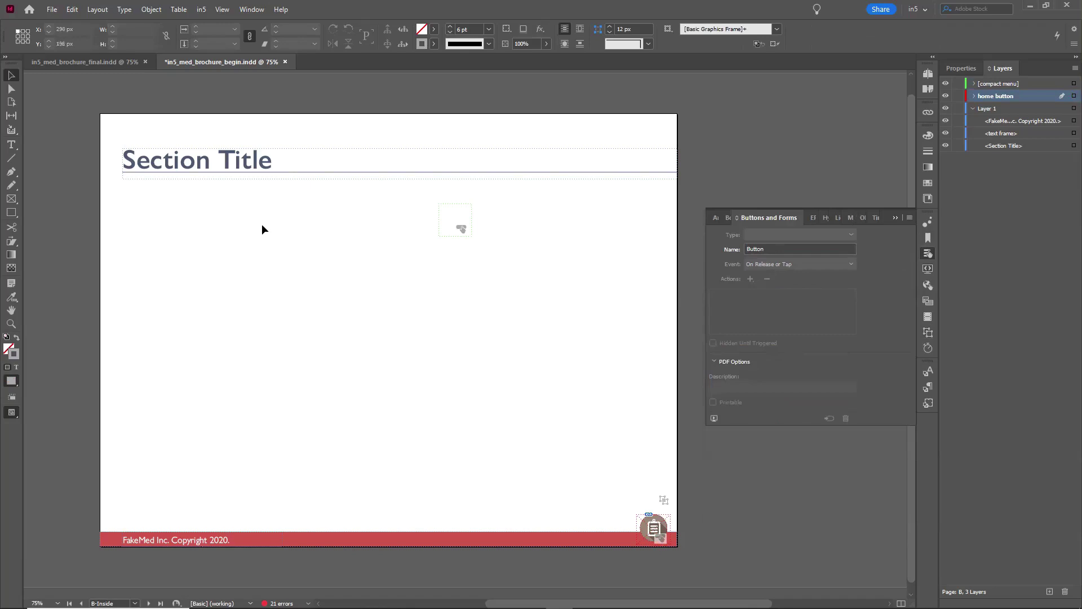
Save the document from the in5 Easy Export Wizard and choose the Modern digital document type.
left_click(201, 10)
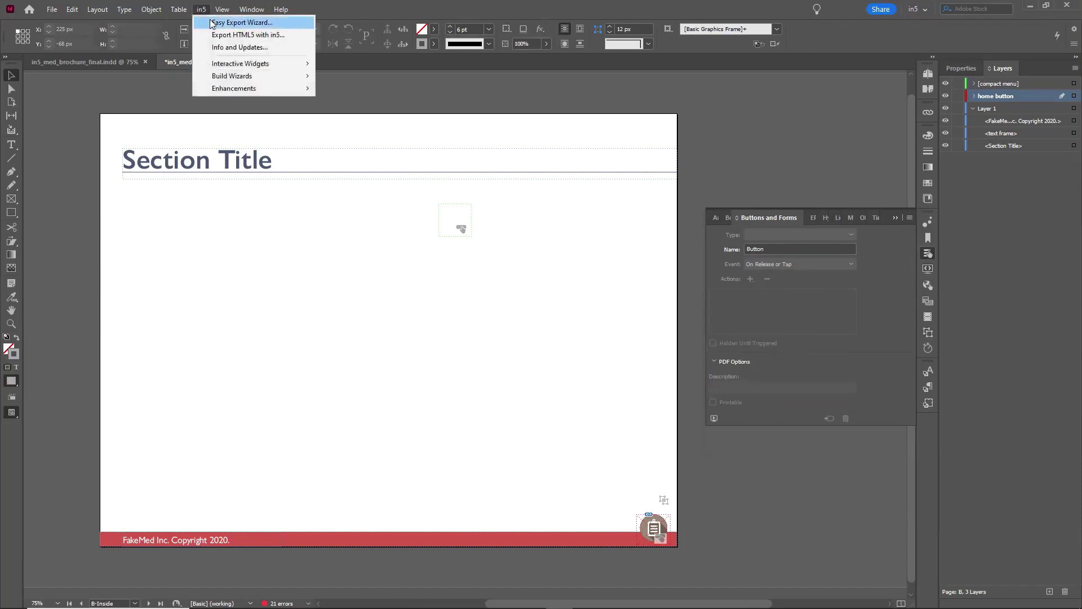
left_click(212, 23)
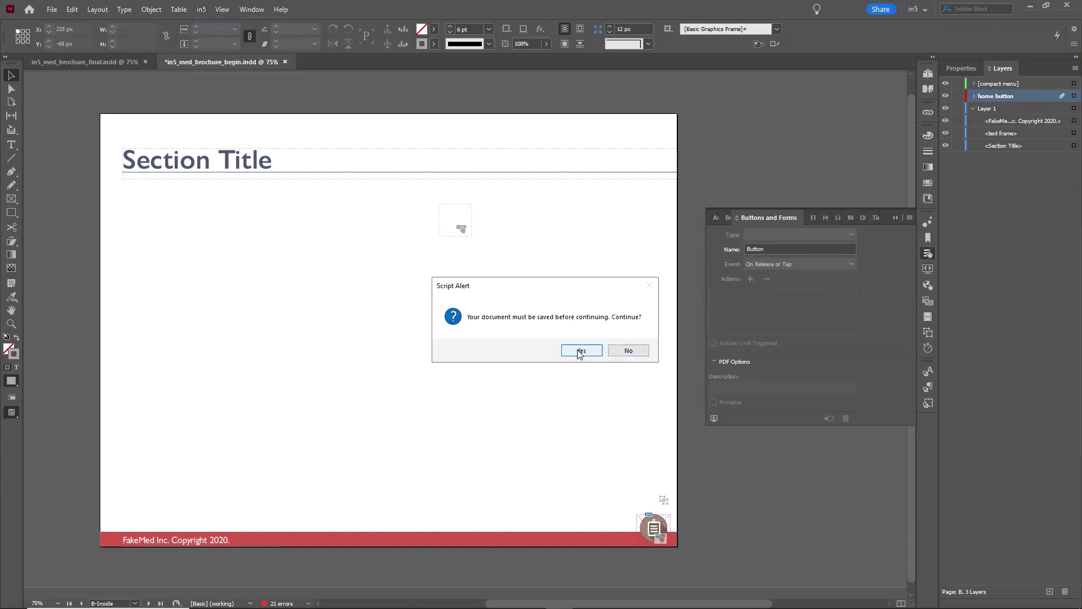
left_click(579, 351)
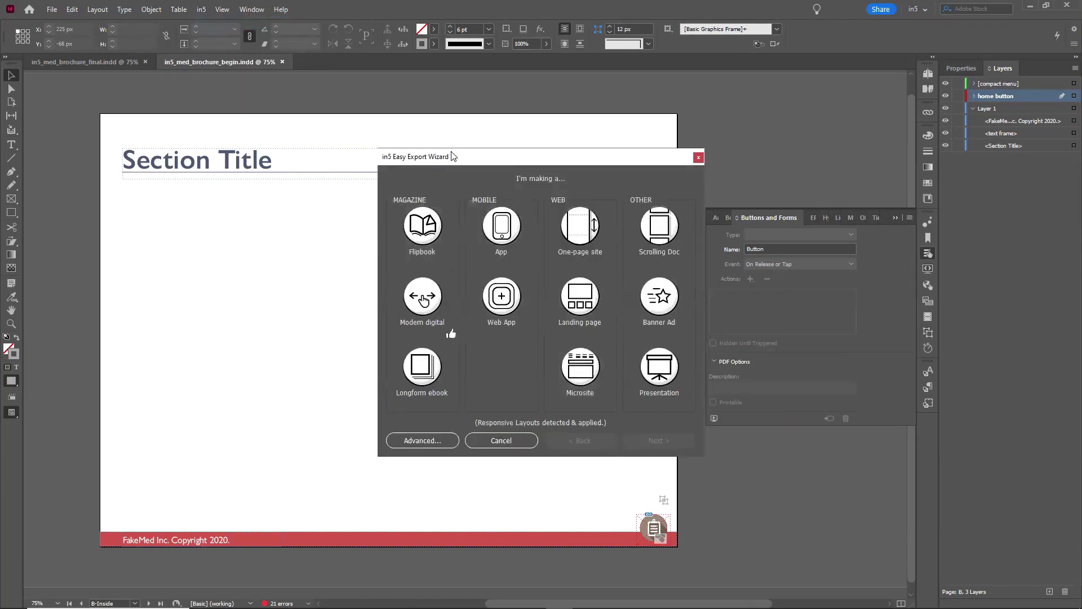
left_click_drag(452, 156, 381, 149)
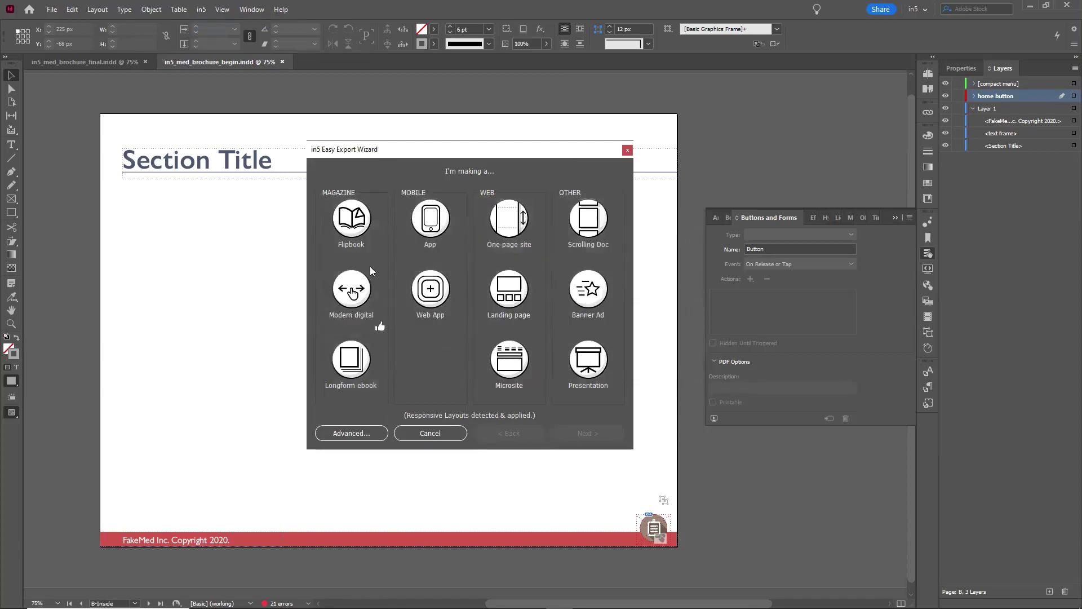
left_click(351, 294)
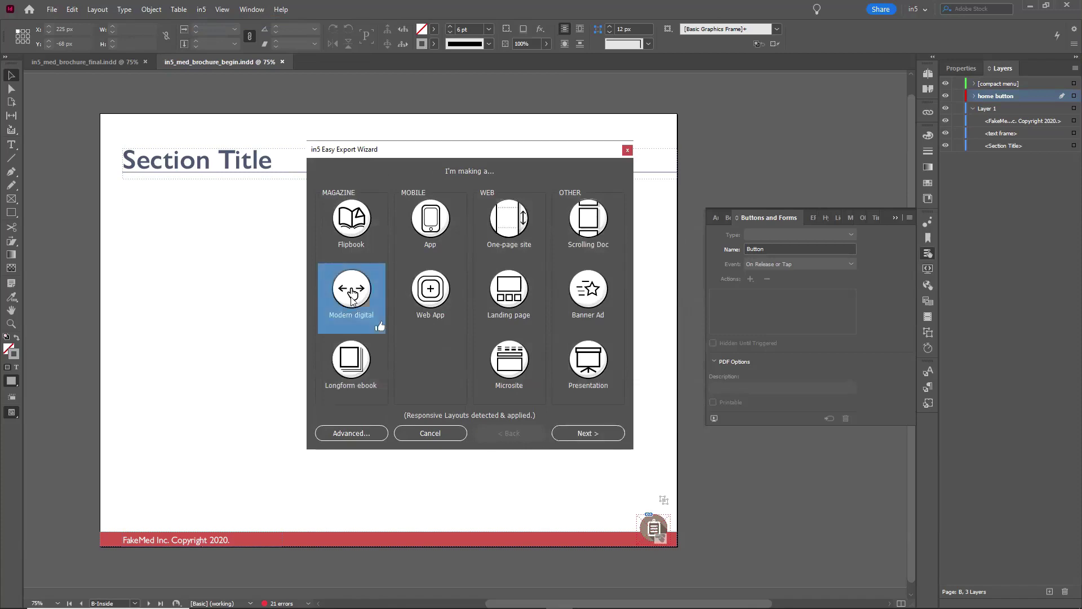
left_click(576, 434)
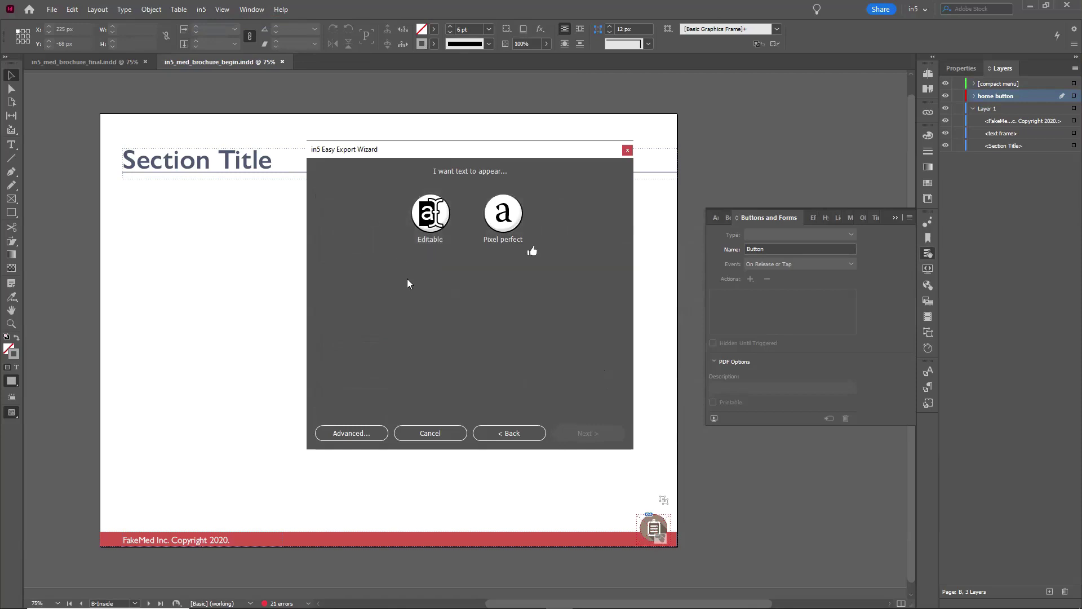
Inspect the wizard's advanced HTML5 export settings and cancel without exporting.
left_click(354, 433)
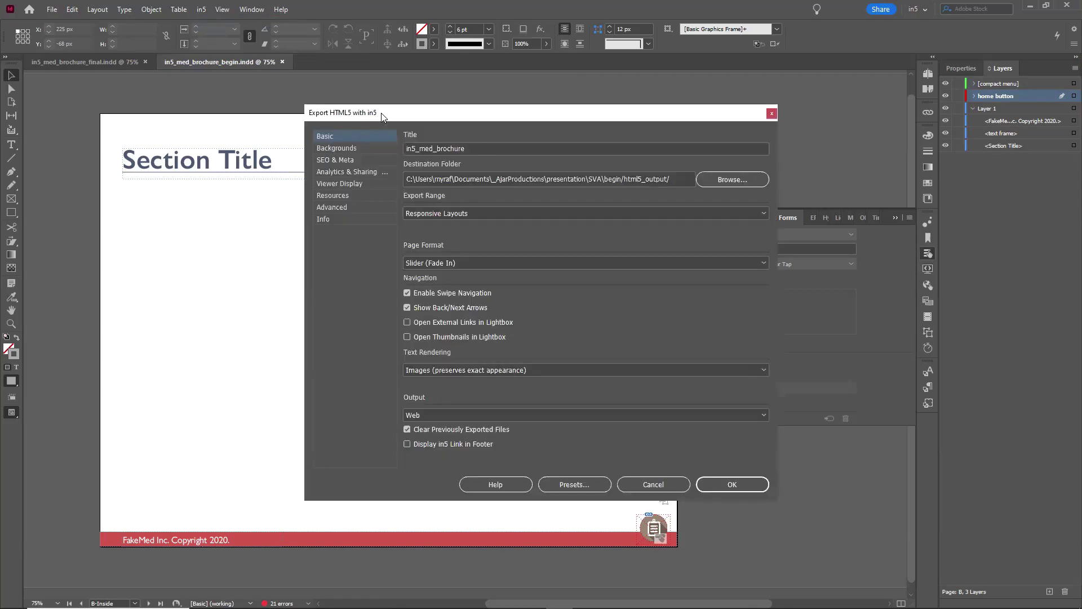
left_click_drag(379, 117, 275, 118)
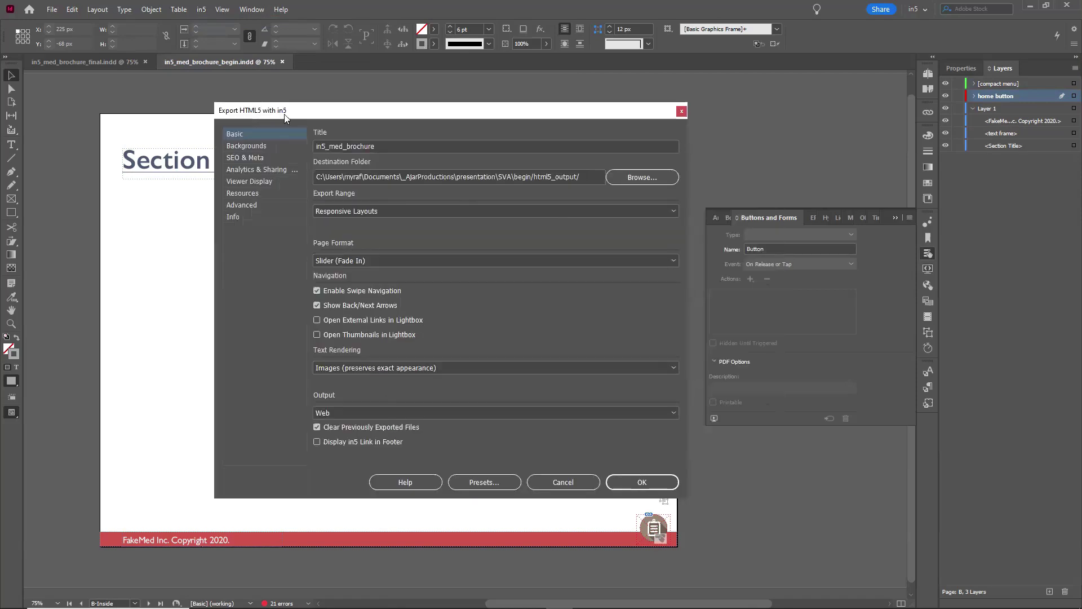
left_click(566, 481)
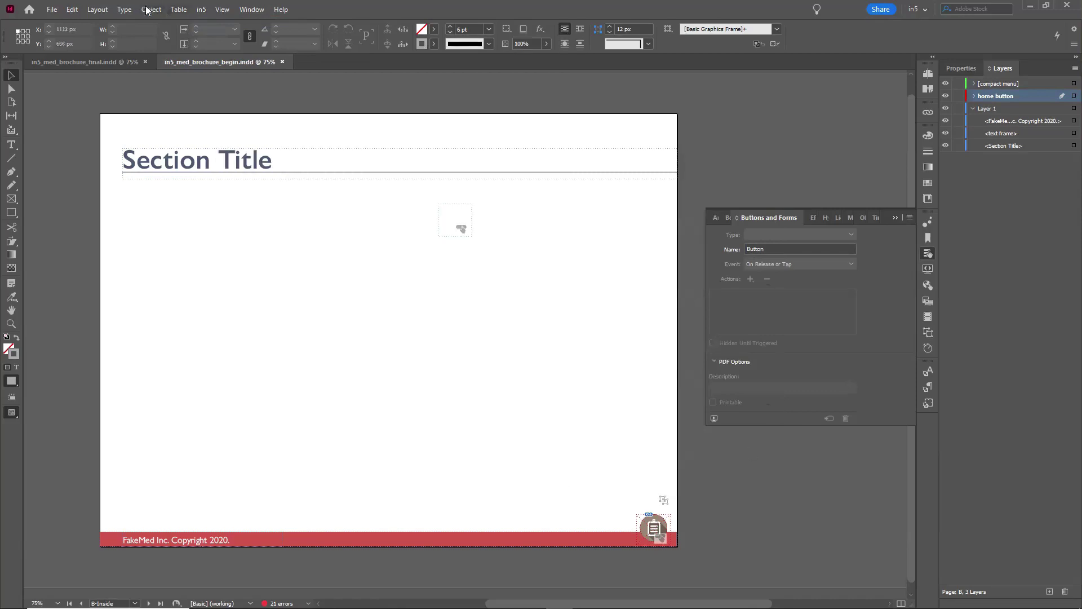
Export the brochure to HTML5 with in5 after checking the Basic, Advanced and Resources settings.
left_click(201, 10)
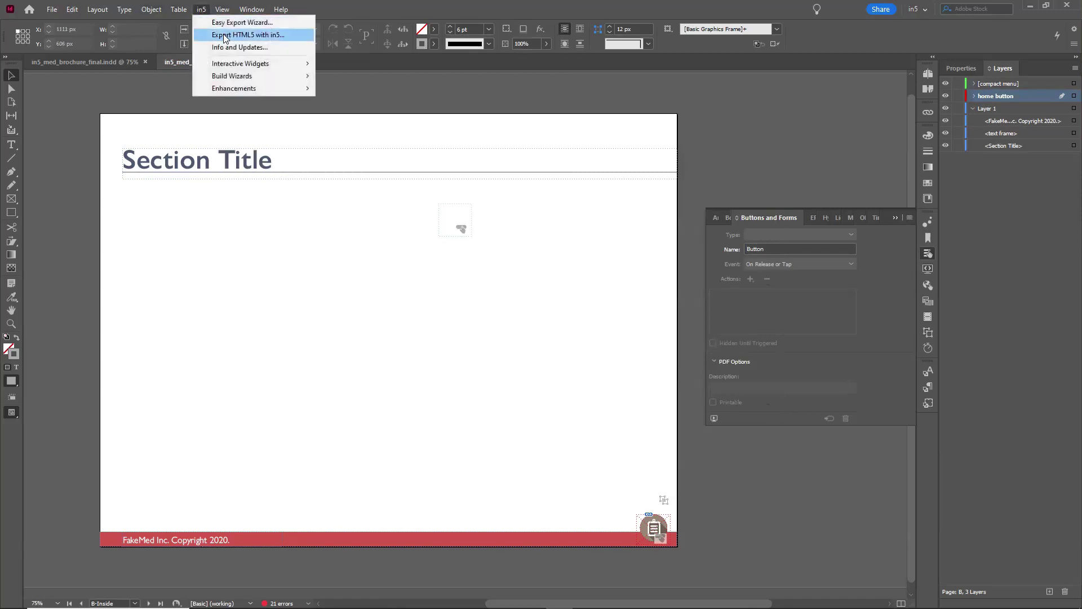
left_click(256, 35)
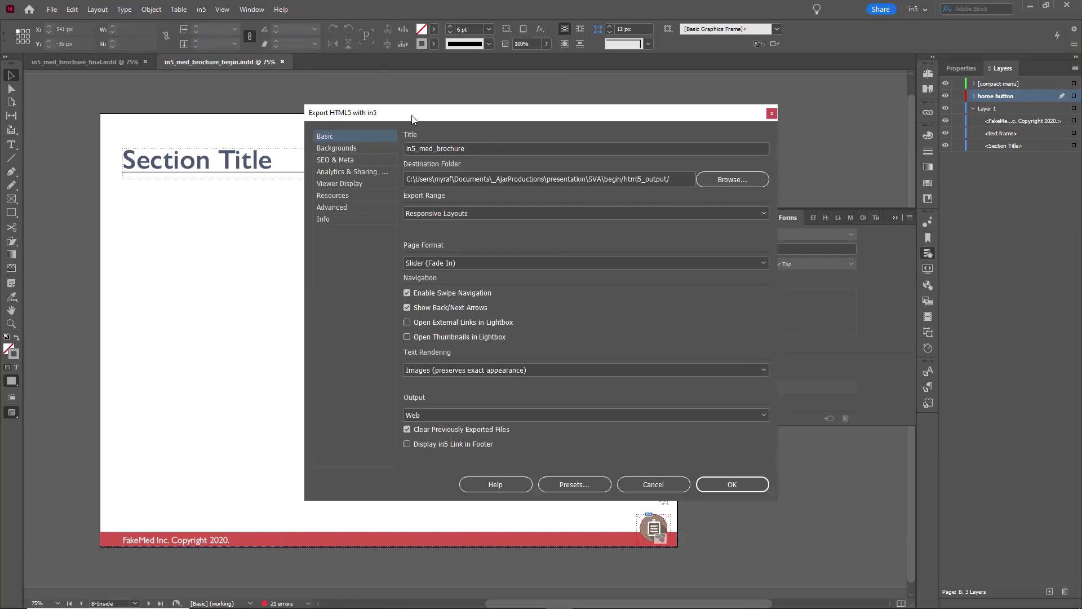
left_click_drag(415, 120, 308, 110)
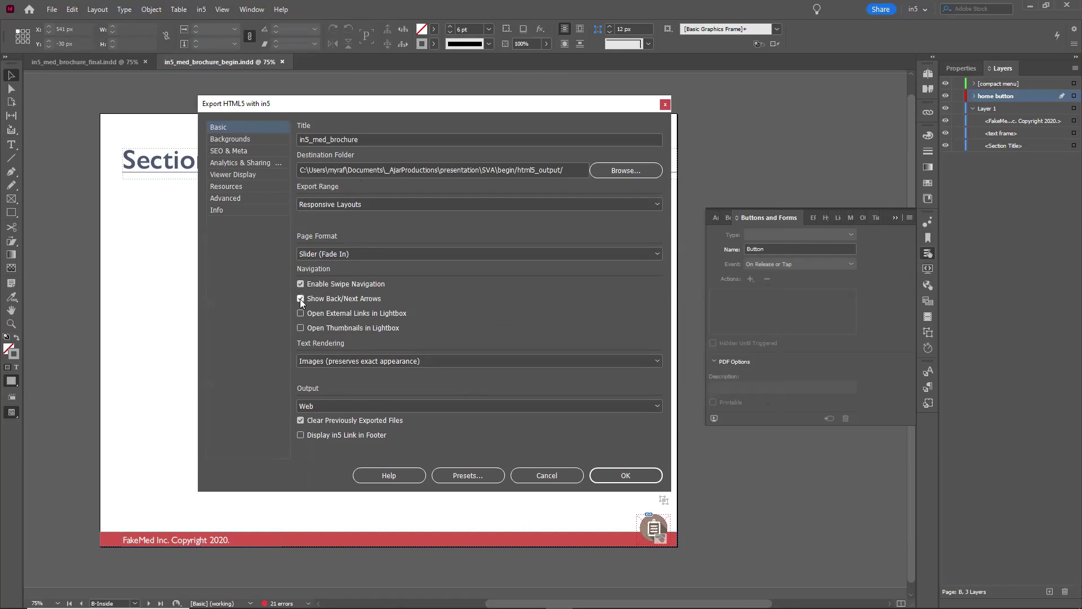
left_click(234, 188)
left_click(231, 198)
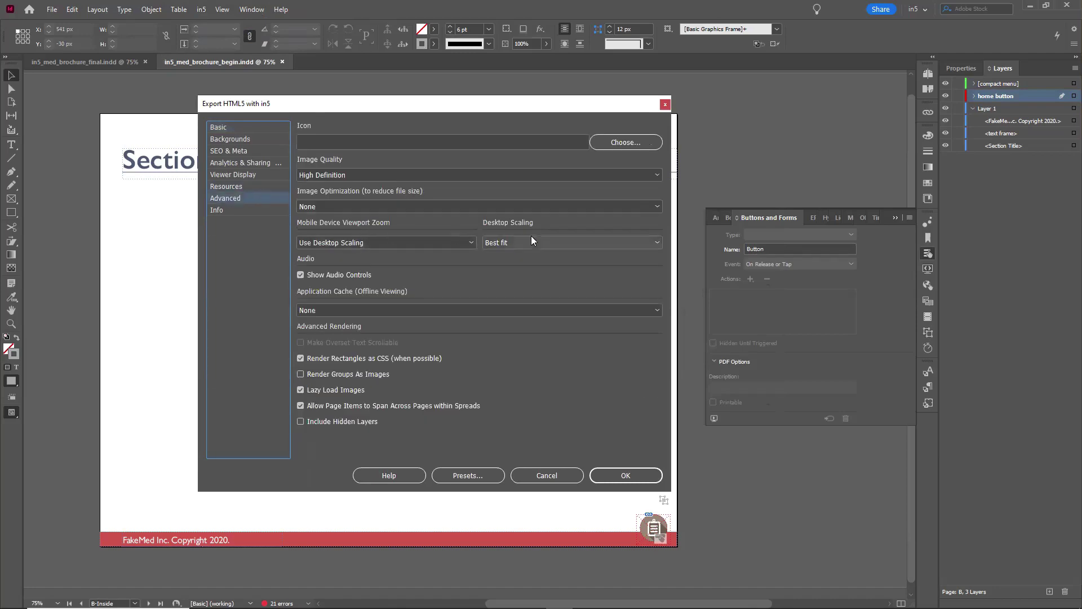
left_click(212, 187)
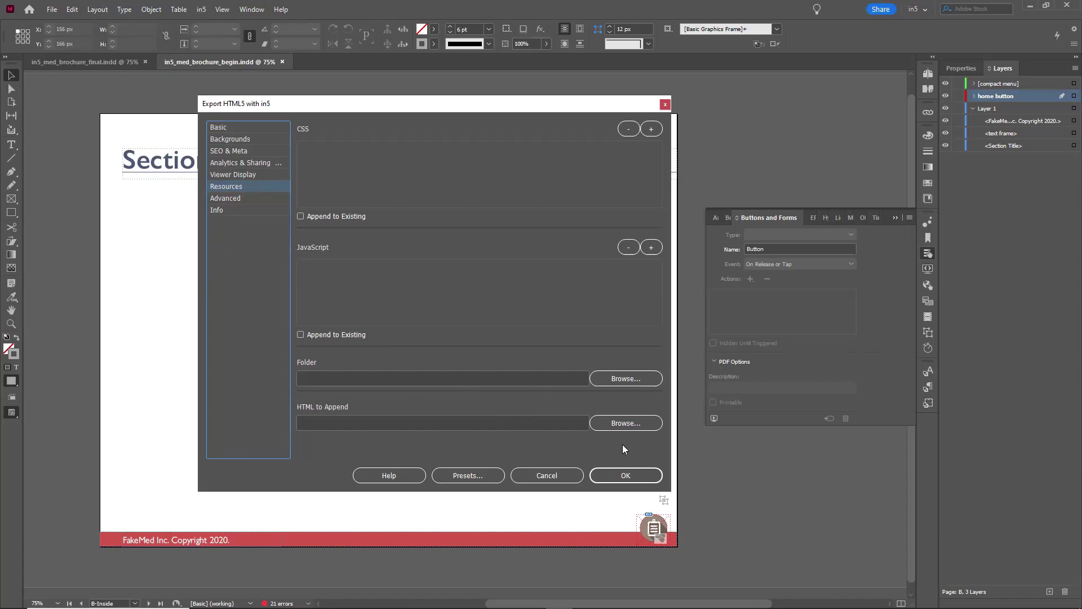
left_click(622, 476)
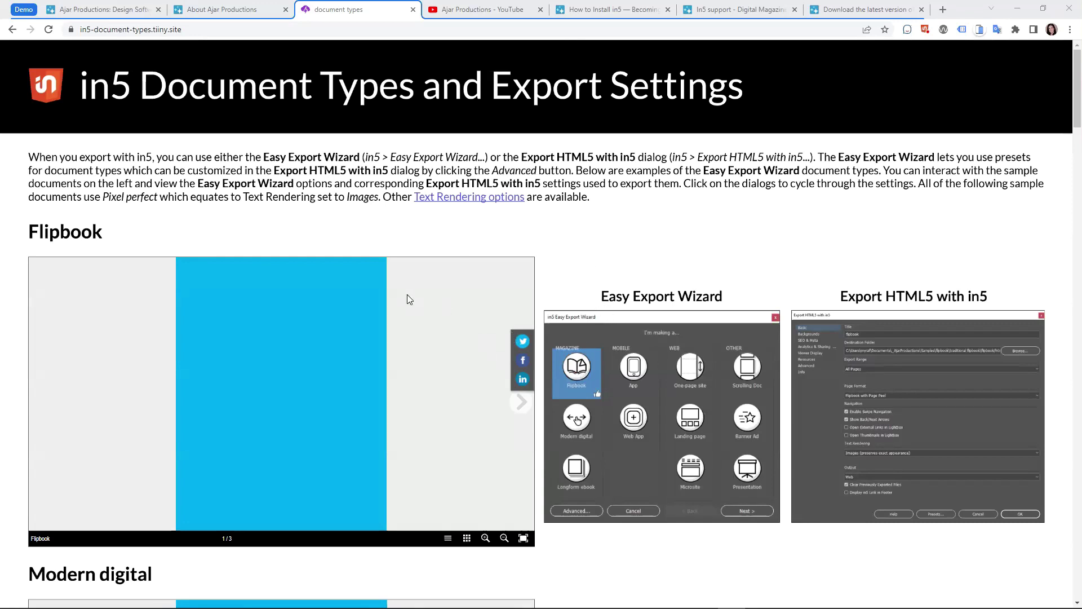
Switch to the in5 Document Types and Export Settings web page and page the Flipbook sample forward and back.
scroll(407, 294, "down", 1)
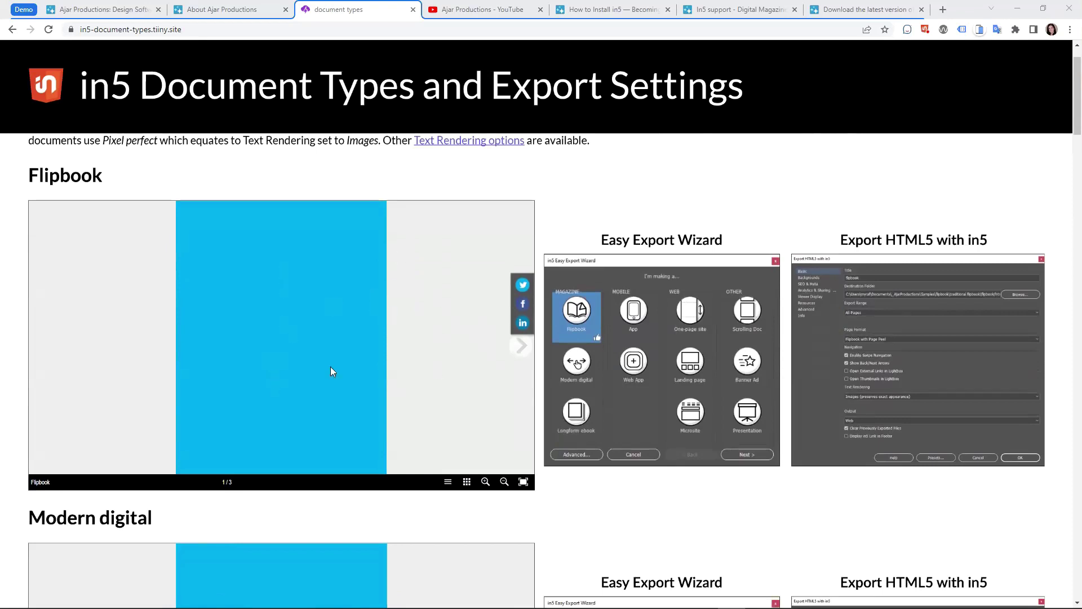
left_click(518, 350)
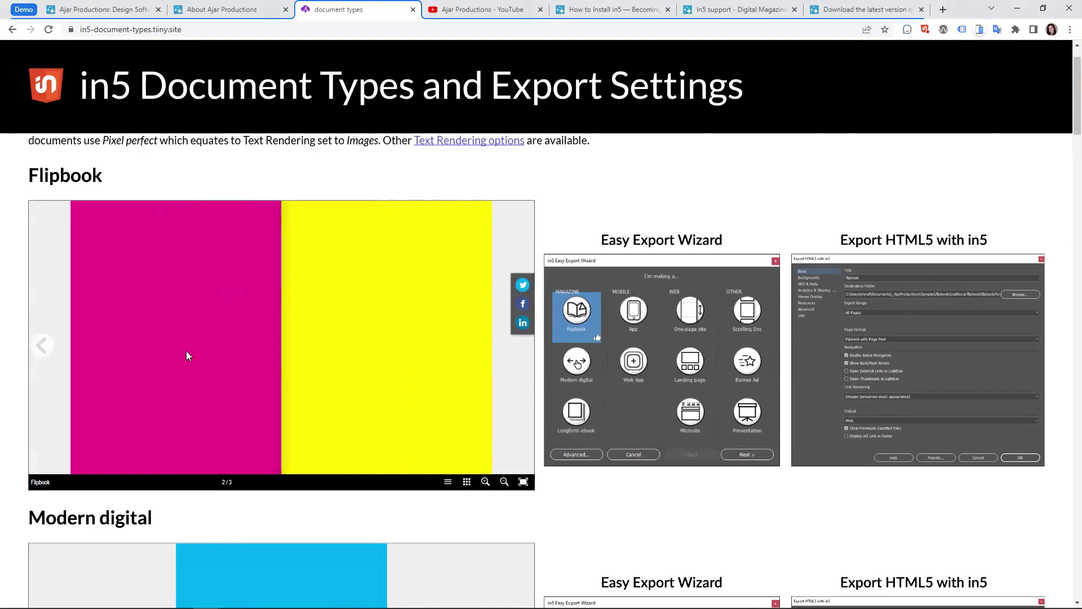
left_click(39, 346)
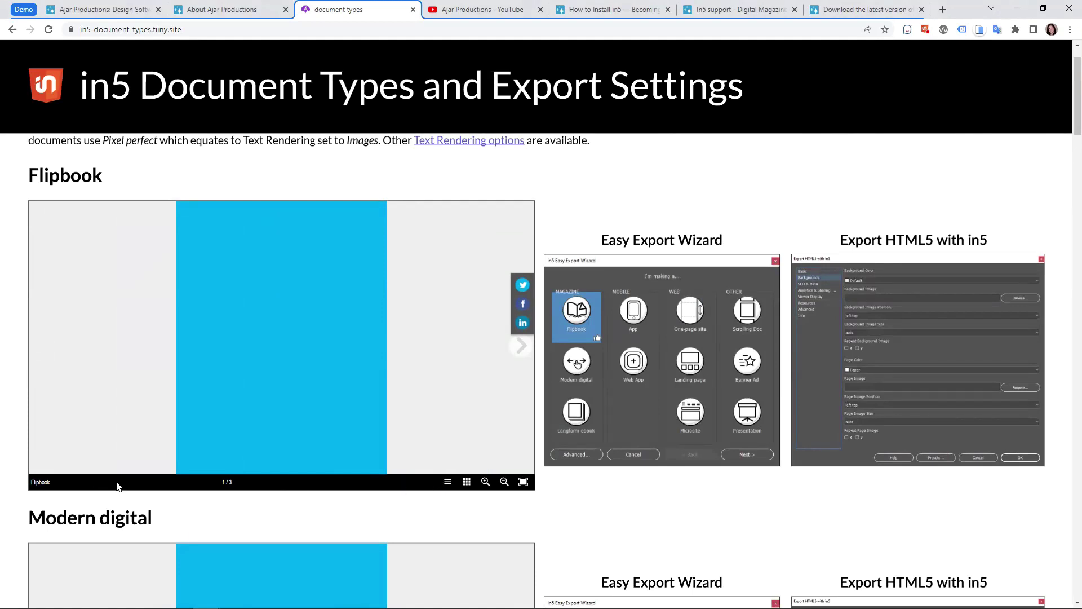
View the Flipbook sample in full screen and return to the document types page.
left_click(467, 482)
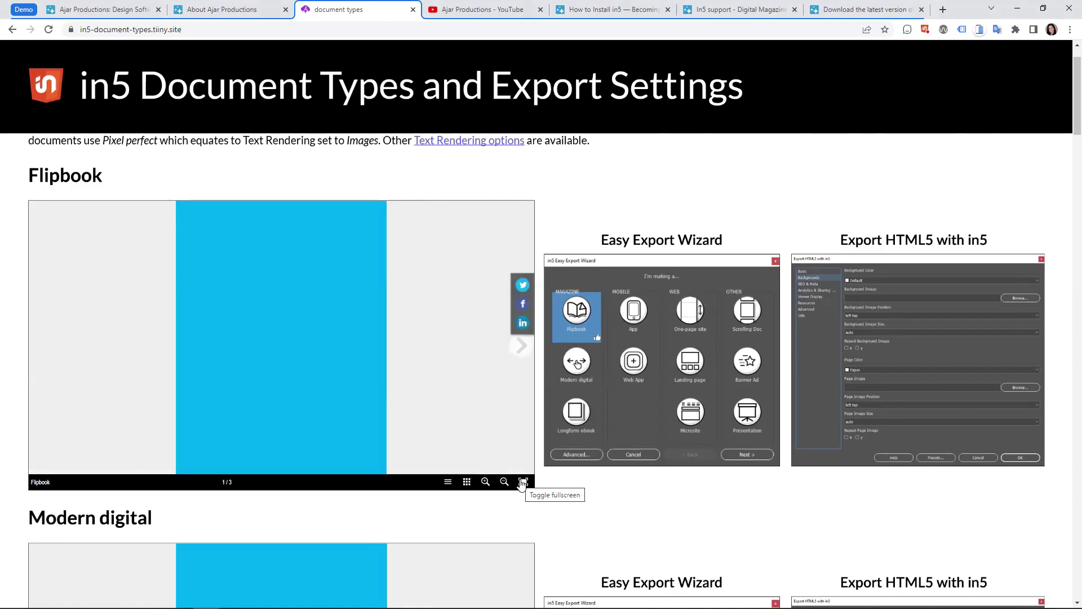
left_click(522, 483)
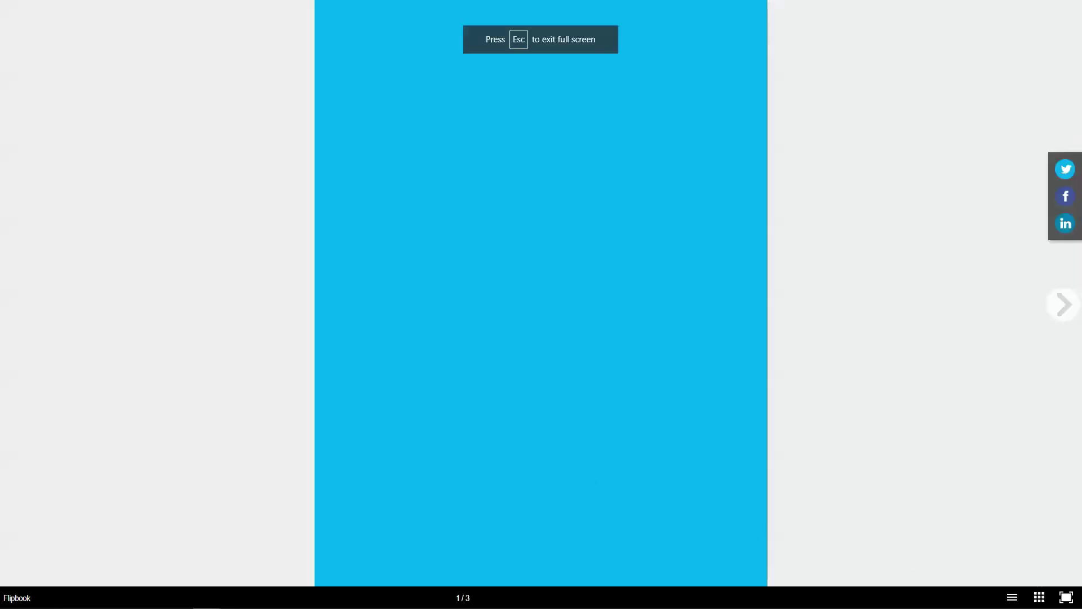
key("Escape")
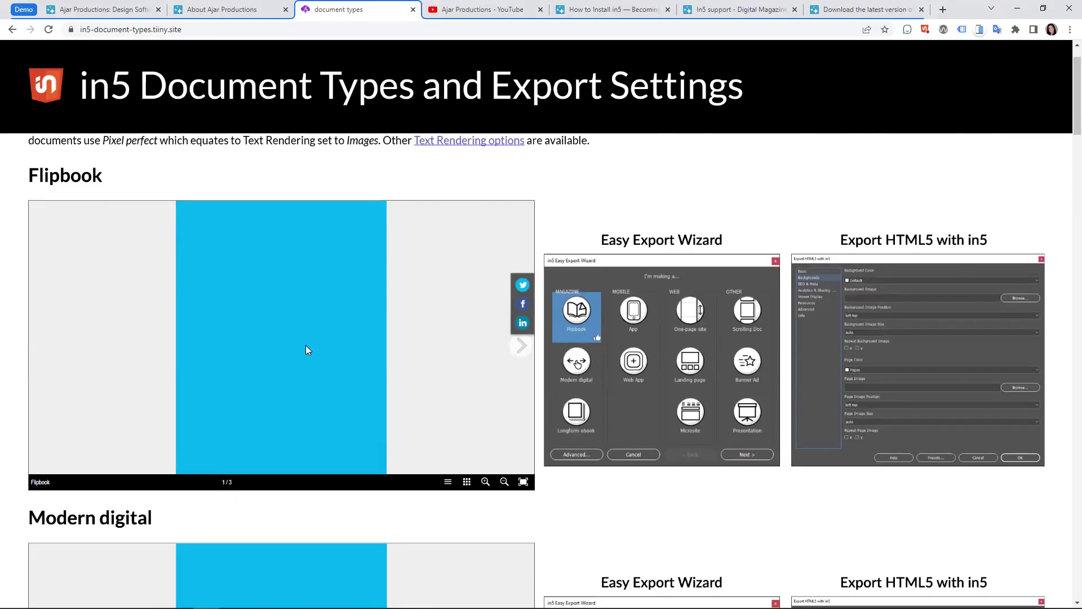
Page the Modern digital sample forward to its third page.
scroll(301, 345, "down", 3)
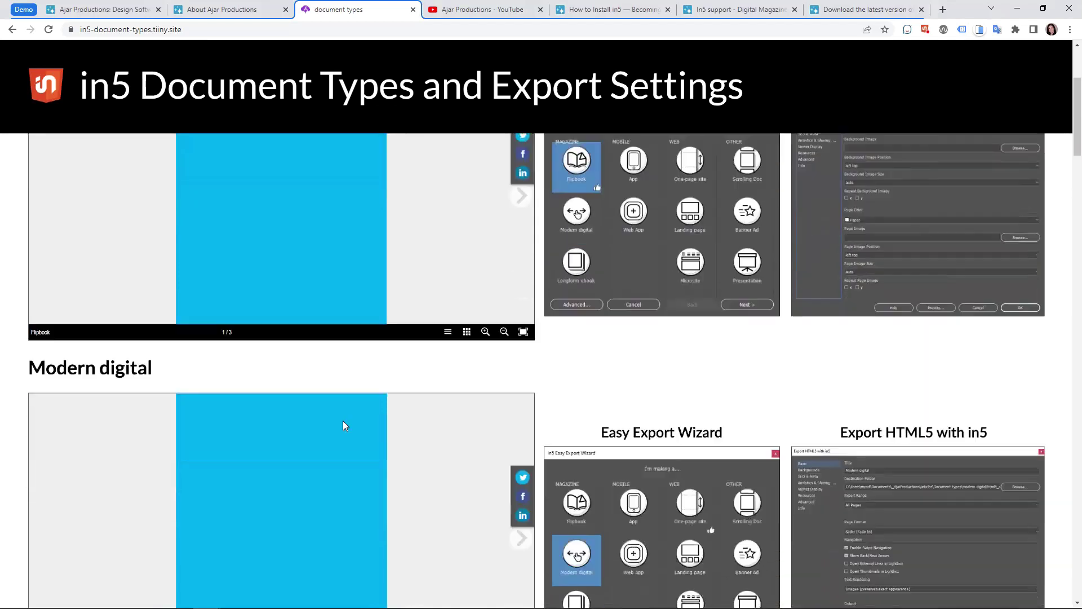
scroll(343, 420, "down", 3)
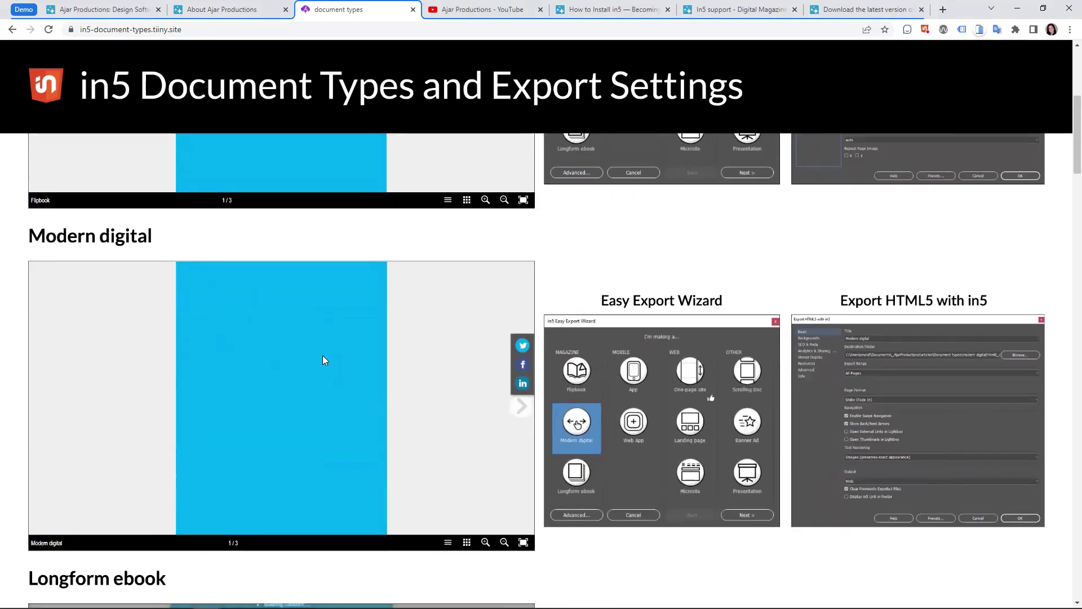
left_click(519, 411)
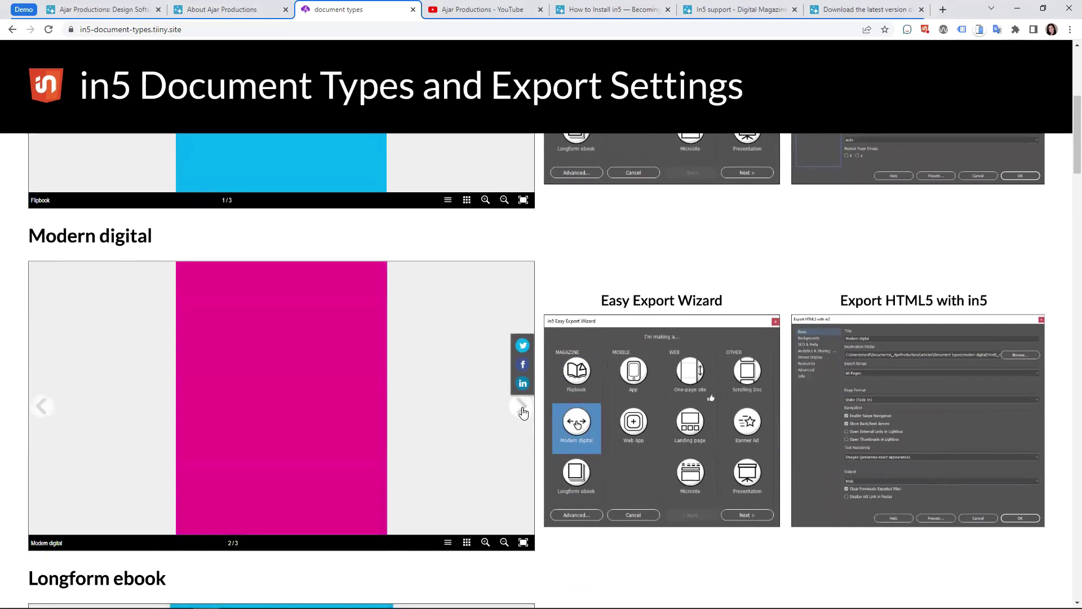
left_click(521, 406)
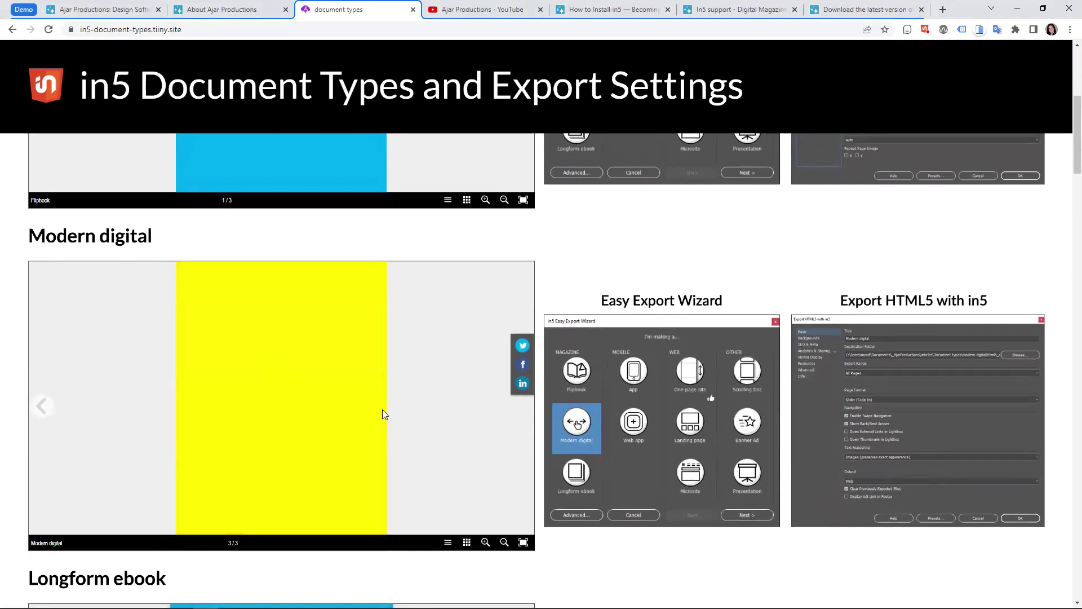
Page the Longform ebook sample forward to its second page.
scroll(394, 407, "down", 4)
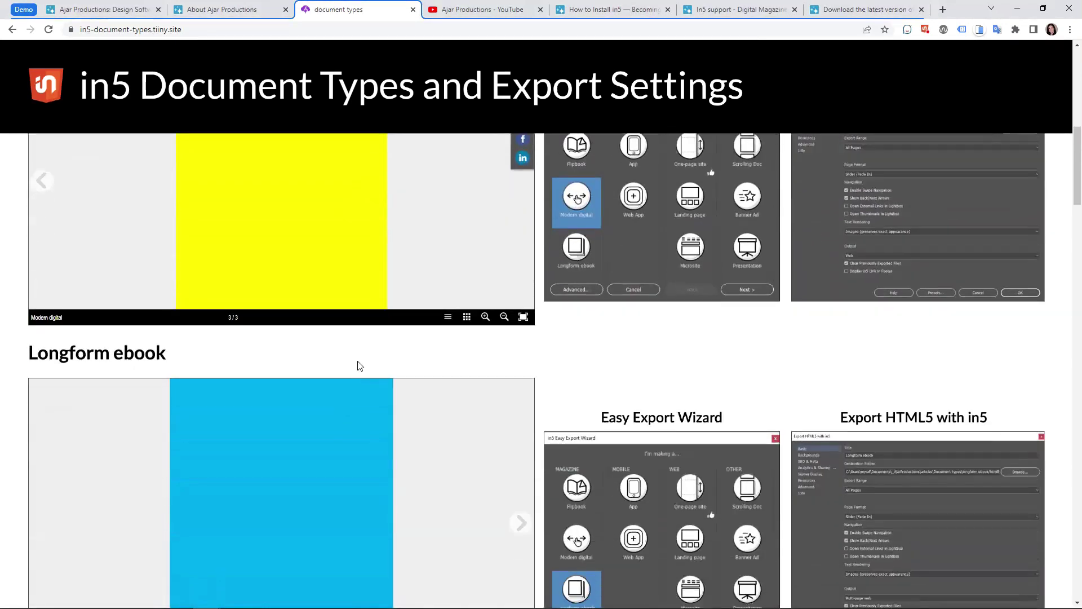
scroll(372, 344, "down", 2)
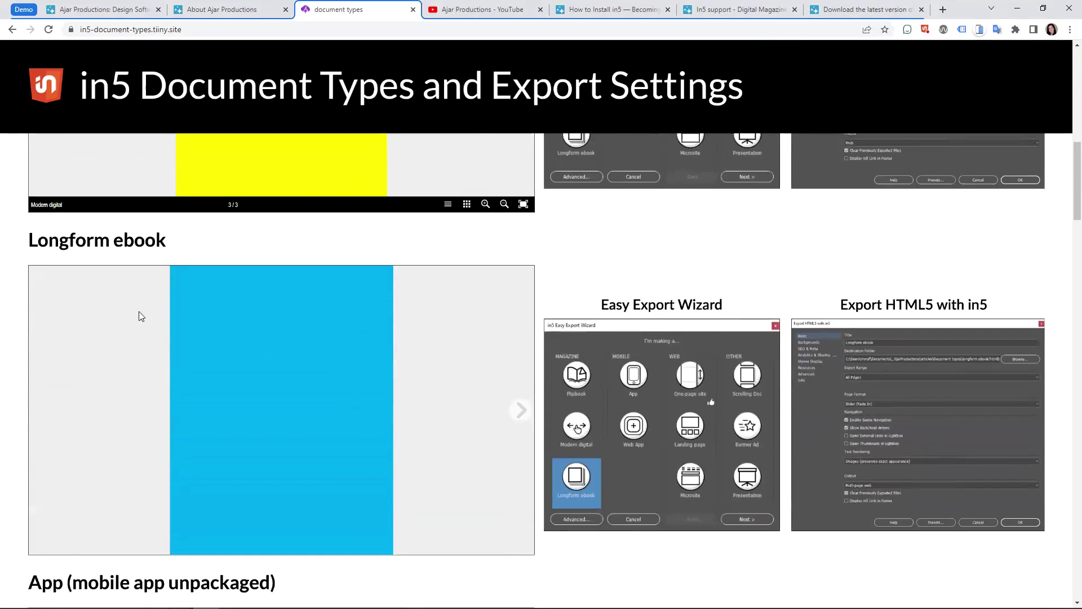
scroll(285, 346, "down", 1)
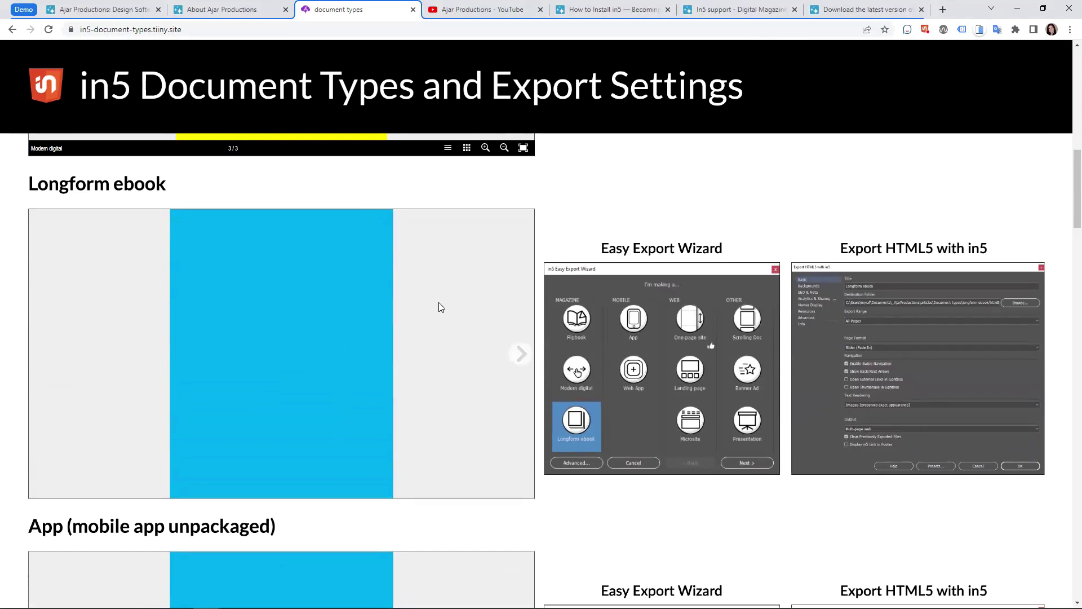
left_click(518, 357)
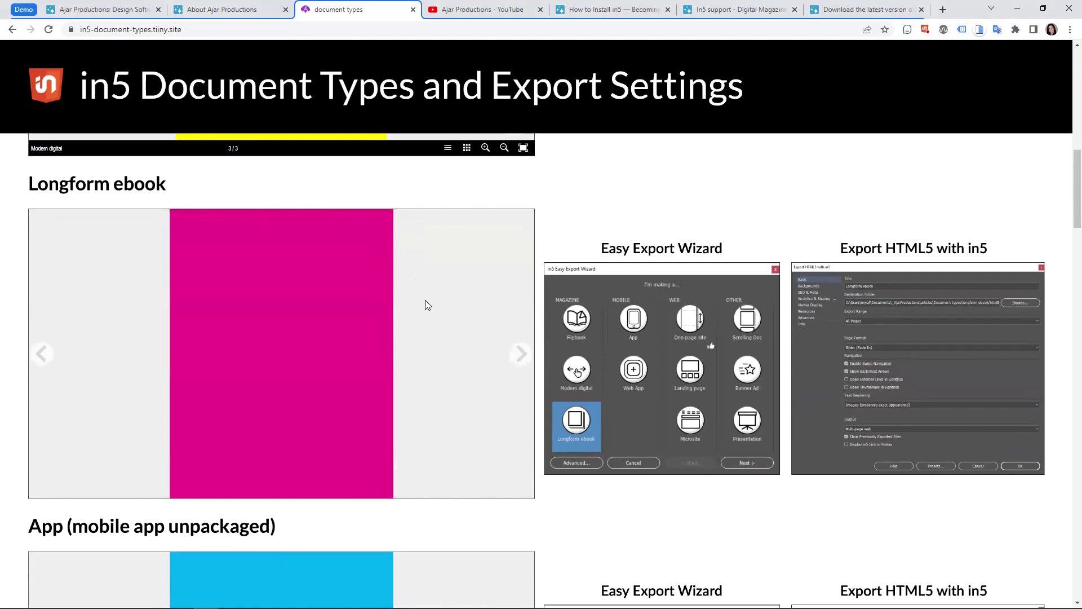
Examine the App (mobile app unpackaged) and Web app samples with their export settings.
scroll(477, 344, "down", 2)
scroll(476, 345, "down", 4)
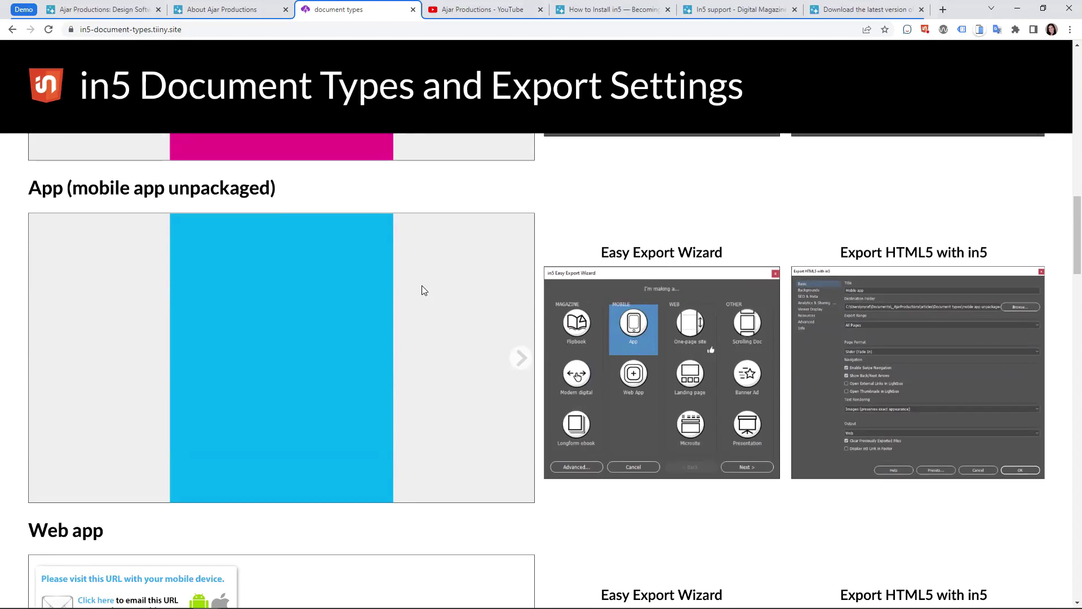
scroll(461, 325, "down", 5)
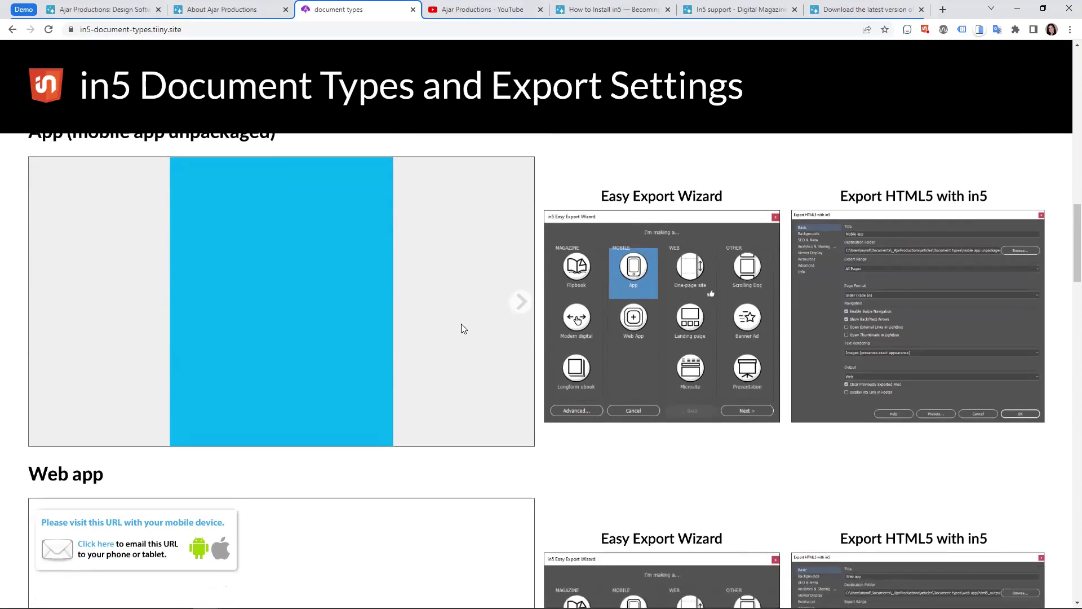
scroll(464, 326, "down", 1)
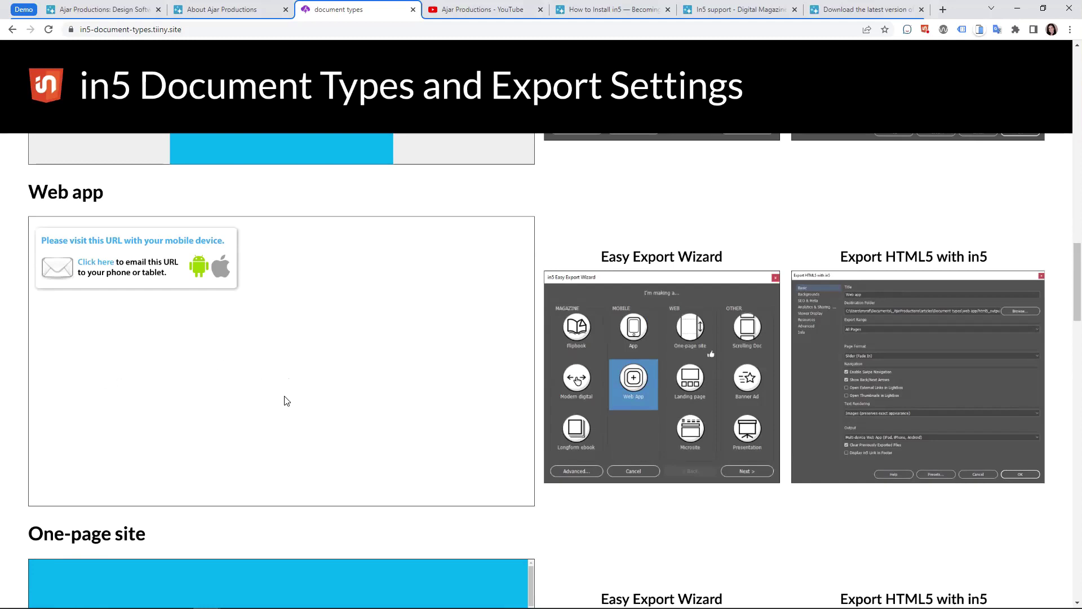
scroll(309, 367, "down", 1)
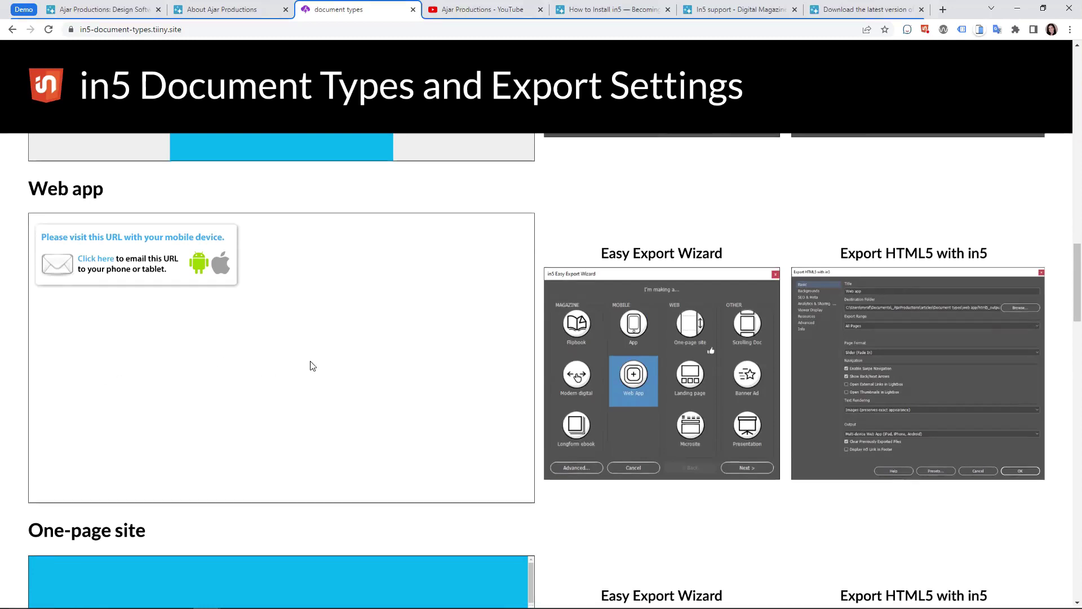
Scroll the One-page site sample down through its content and back up.
scroll(333, 338, "down", 4)
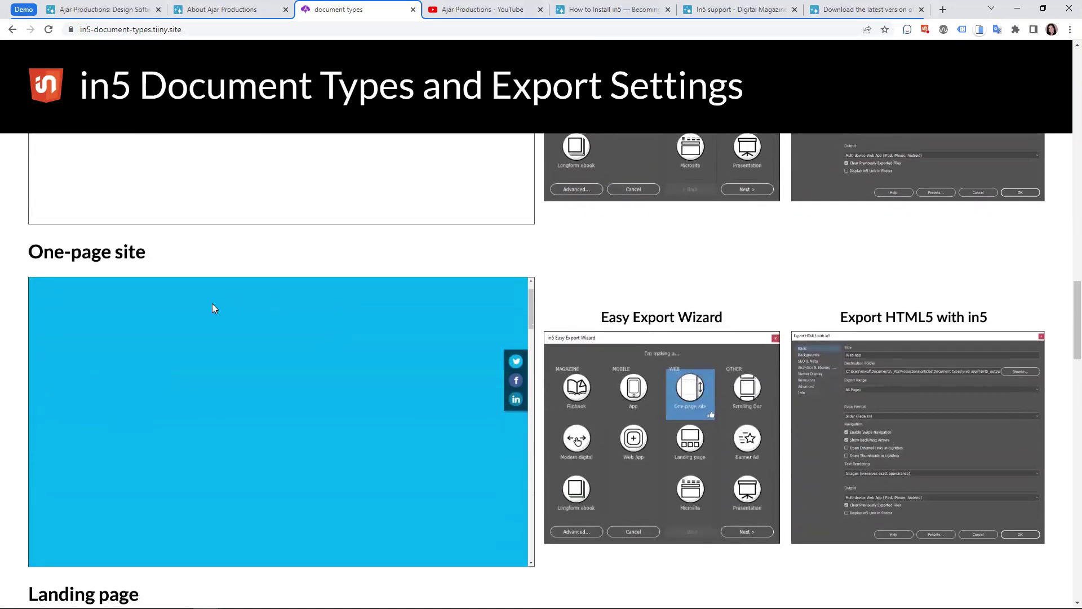
scroll(335, 284, "down", 2)
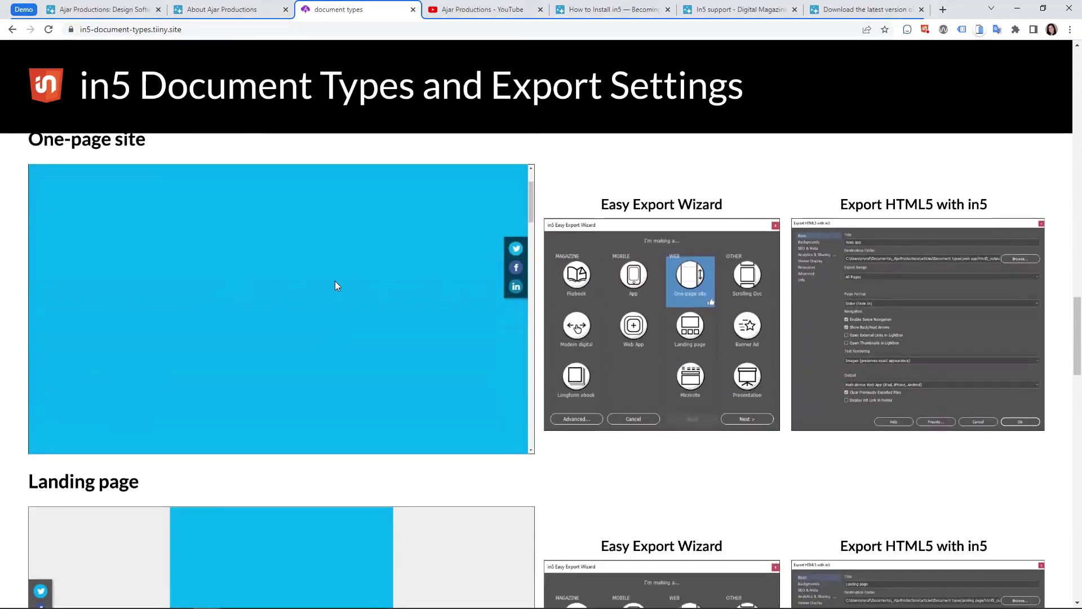
left_click_drag(530, 202, 532, 379)
left_click_drag(530, 419, 540, 208)
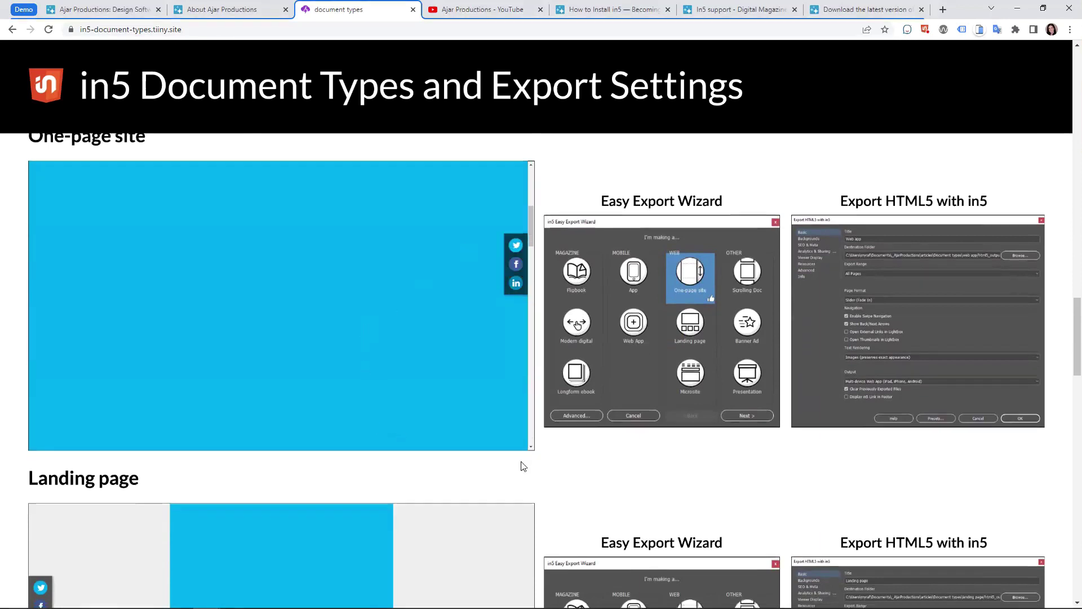
View the Landing page sample and page the Microsite sample forward to its last page.
scroll(529, 325, "down", 5)
scroll(530, 326, "down", 2)
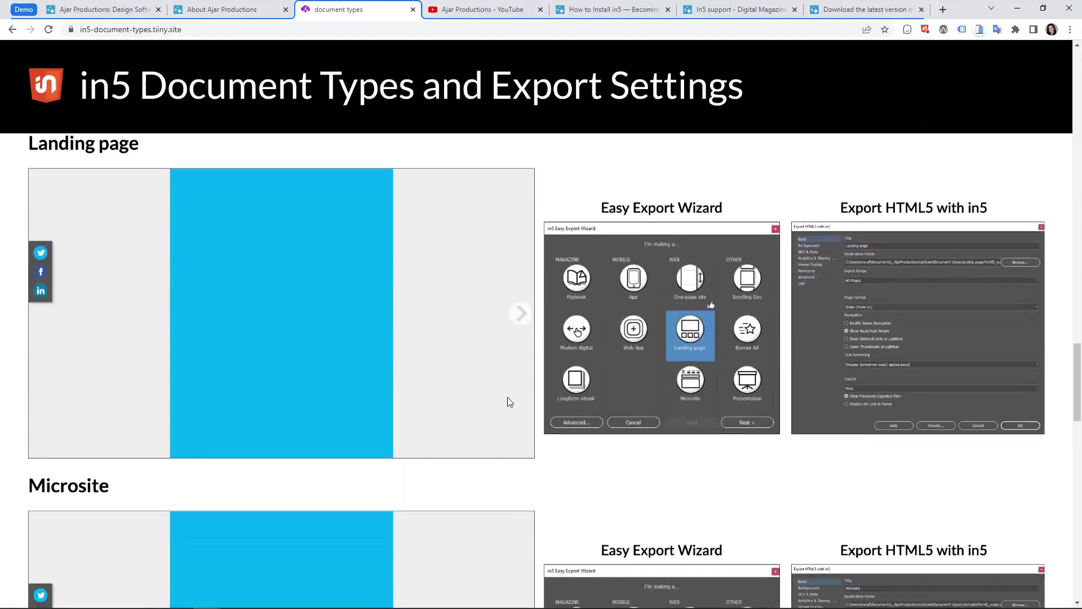
scroll(508, 401, "down", 3)
scroll(483, 403, "down", 2)
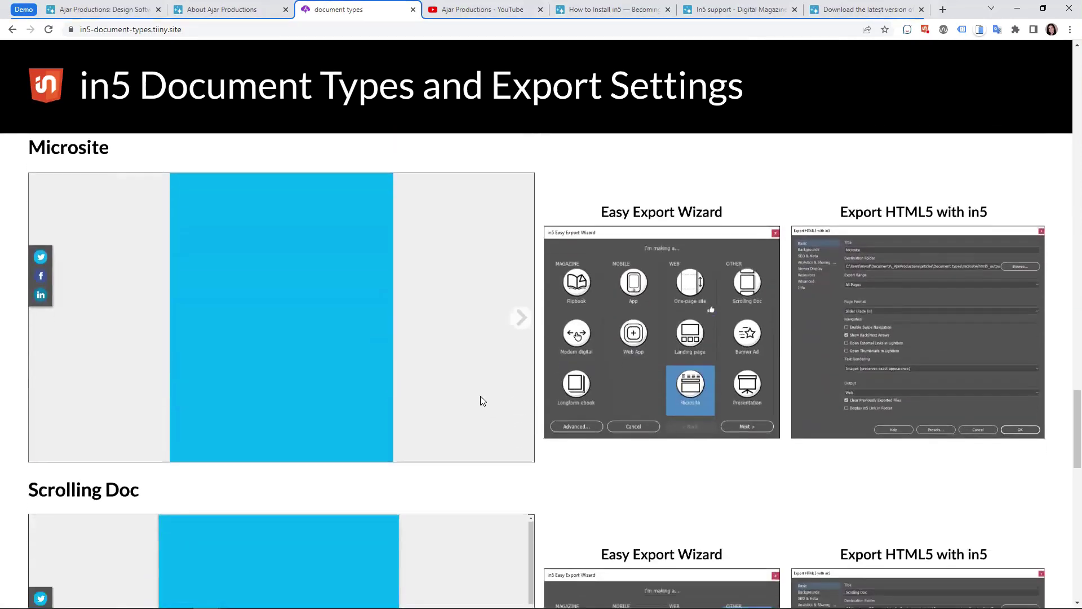
left_click(517, 319)
left_click(517, 318)
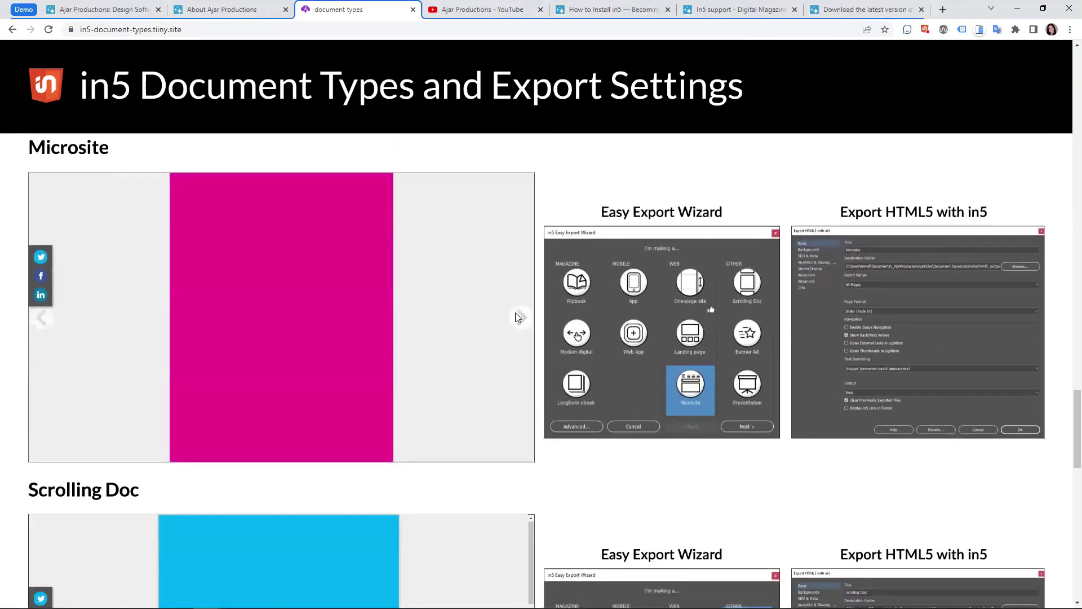
left_click(516, 316)
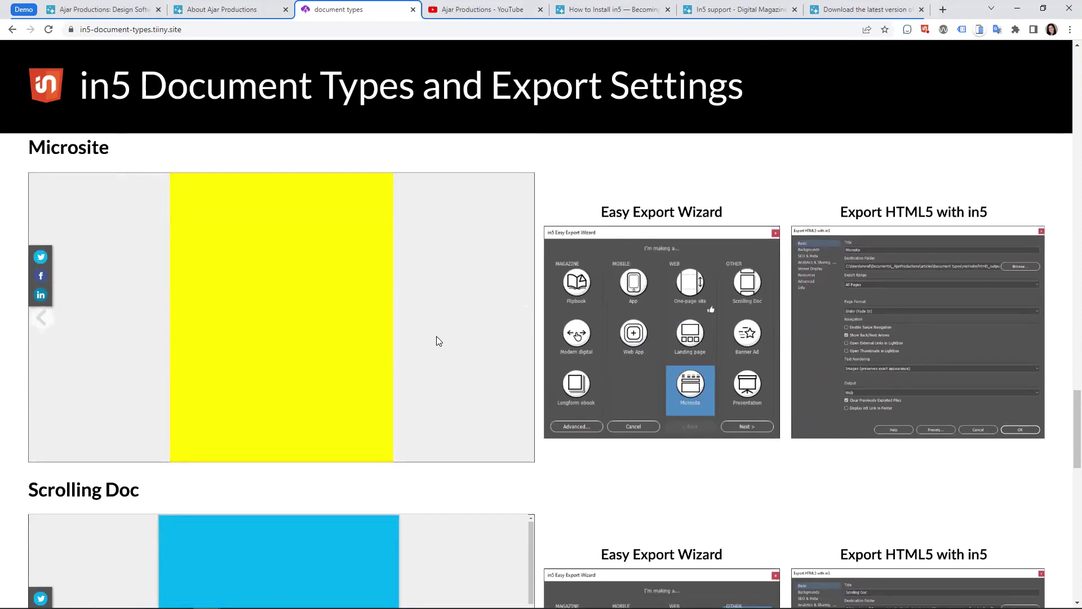
Scroll through the Scrolling Doc sample's pages down to the yellow page.
scroll(438, 341, "down", 3)
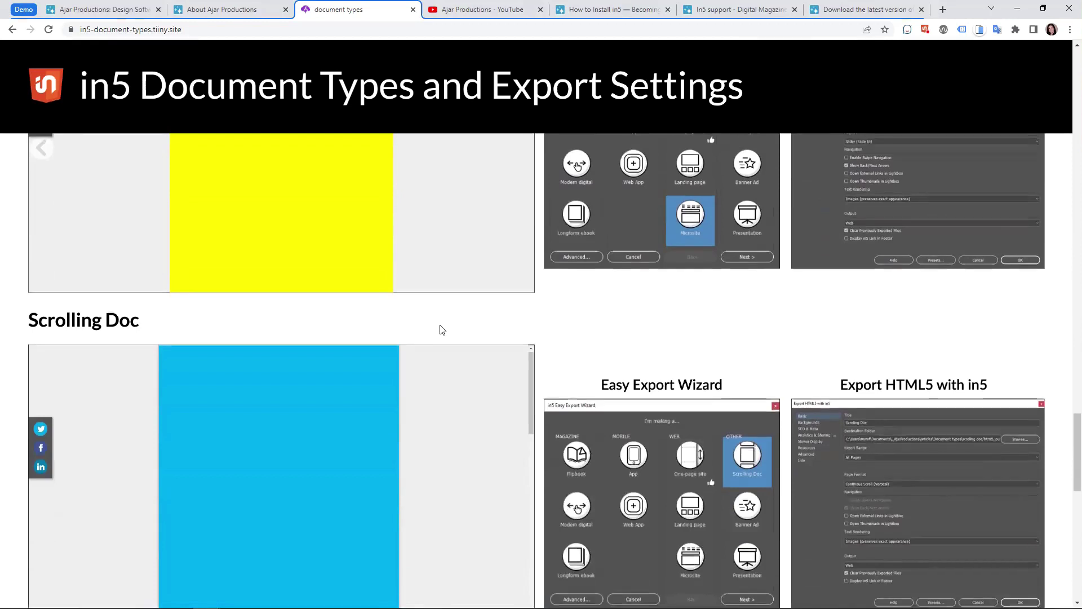
scroll(439, 324, "down", 3)
scroll(445, 324, "down", 2)
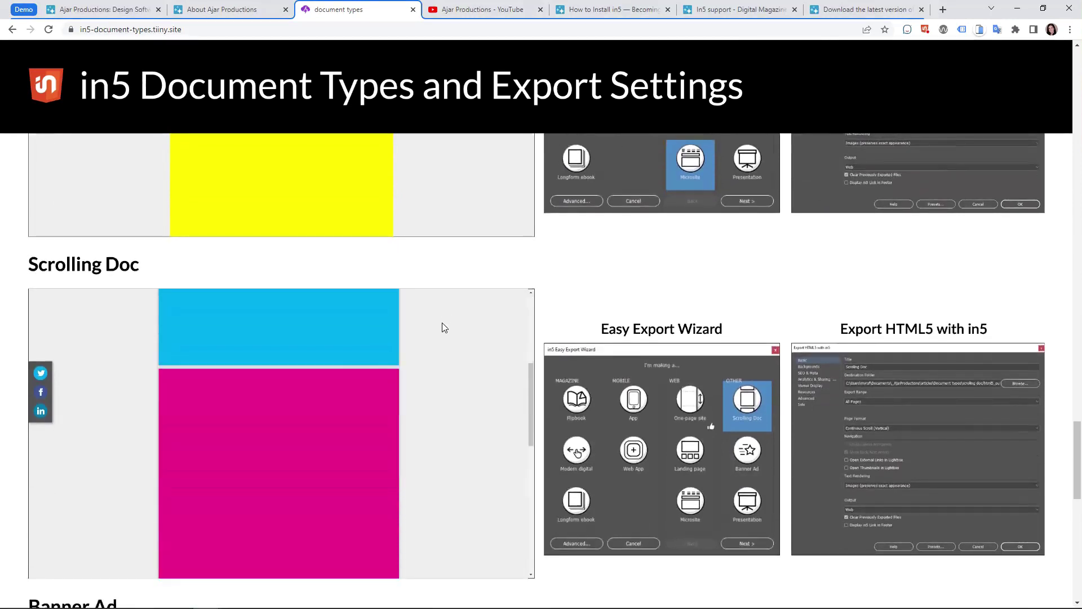
scroll(576, 297, "down", 2)
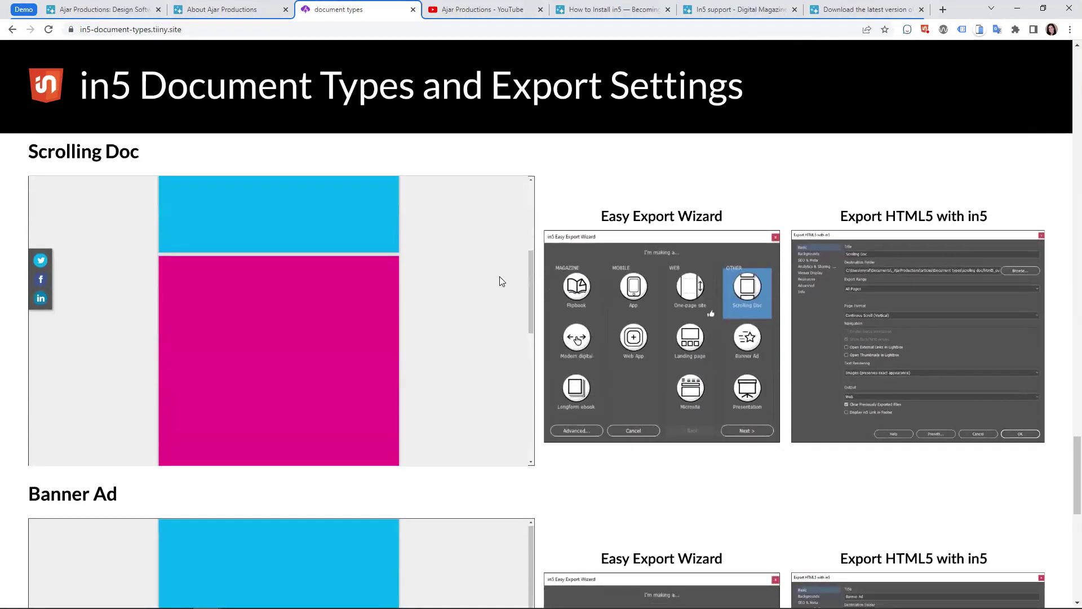
scroll(424, 293, "down", 1)
scroll(424, 292, "down", 5)
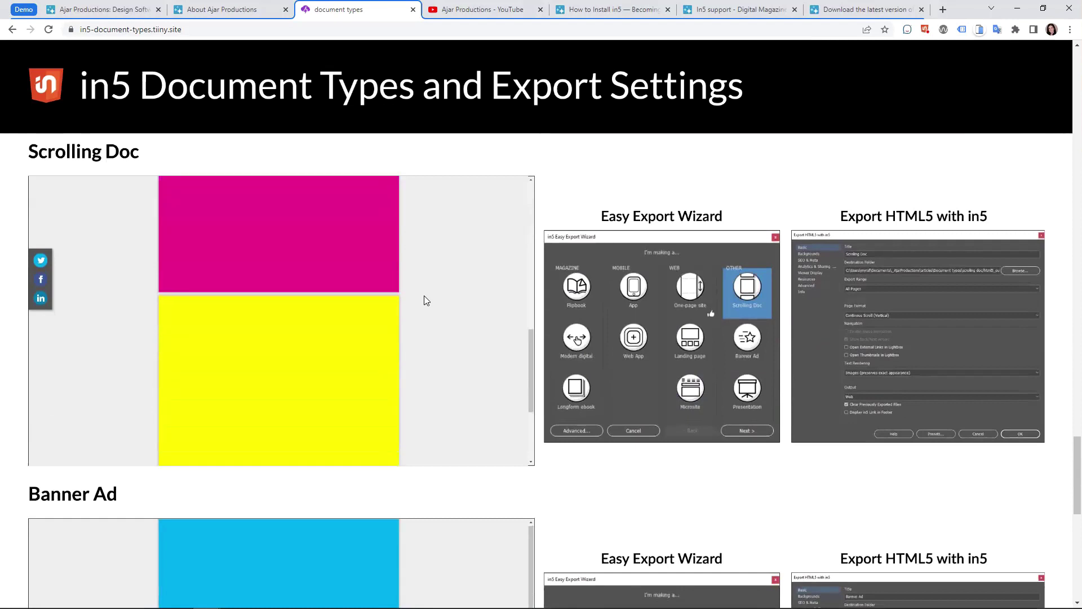
Scroll down within the Banner Ad sample and view the Presentation sample with its export settings.
scroll(607, 449, "down", 4)
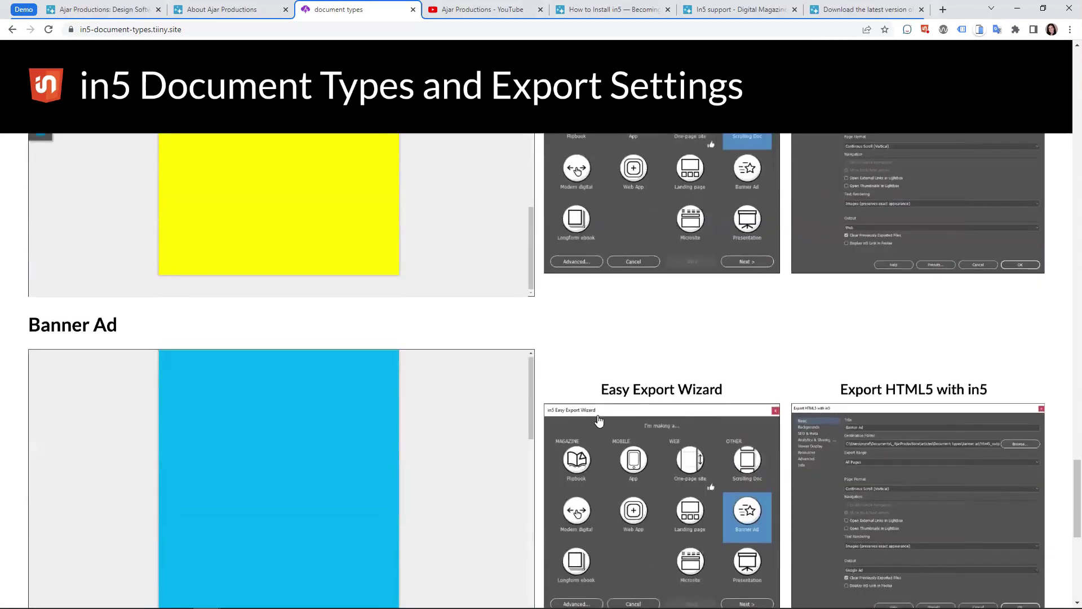
scroll(605, 337, "down", 2)
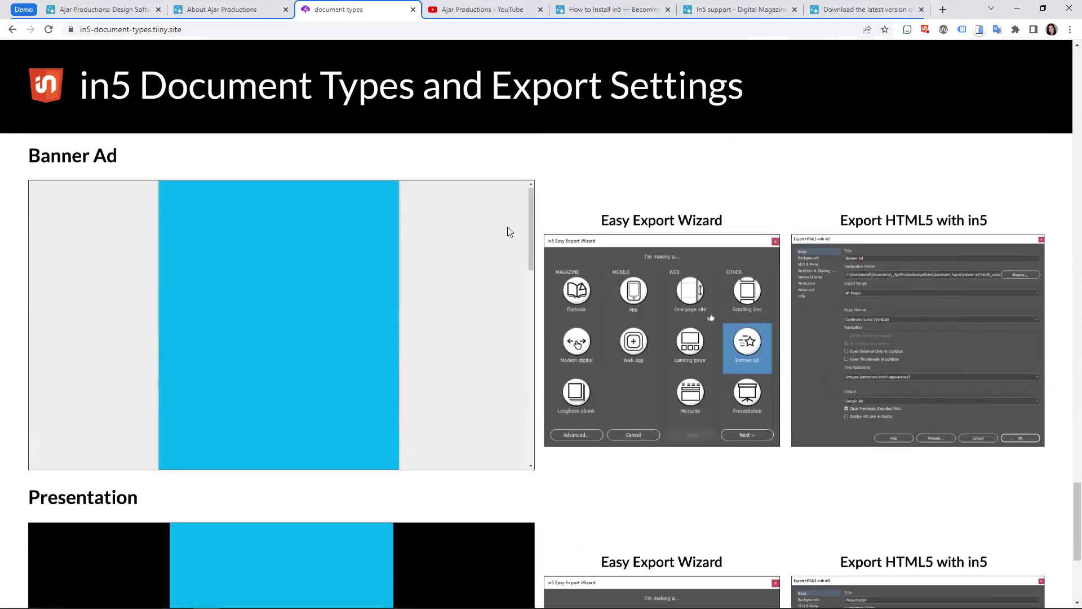
mouse_move(528, 214)
left_mouse_down()
mouse_move(528, 390)
mouse_move(528, 215)
left_mouse_up()
scroll(476, 293, "down", 1)
scroll(591, 474, "down", 5)
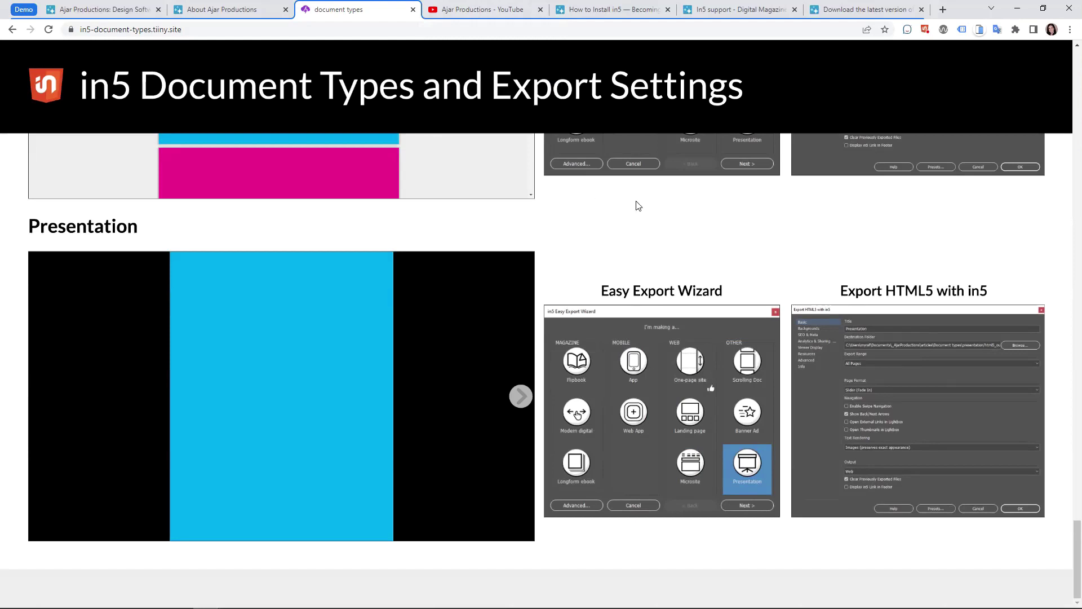
Switch to the Ajar Productions YouTube channel and browse its video sections down to Ajar Academy.
left_click(485, 12)
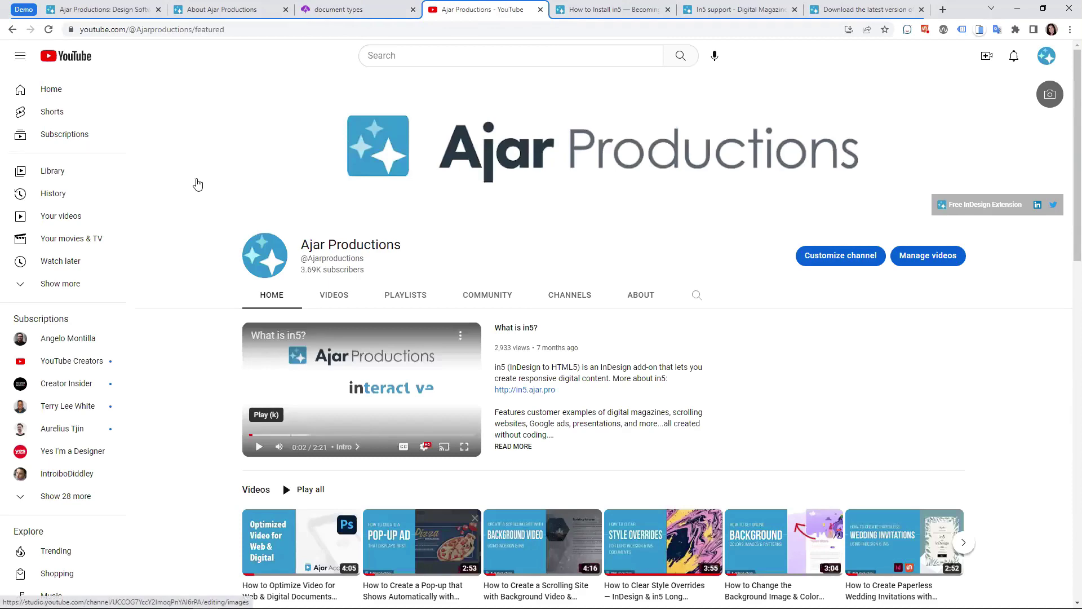
scroll(198, 194, "down", 1)
scroll(198, 194, "down", 2)
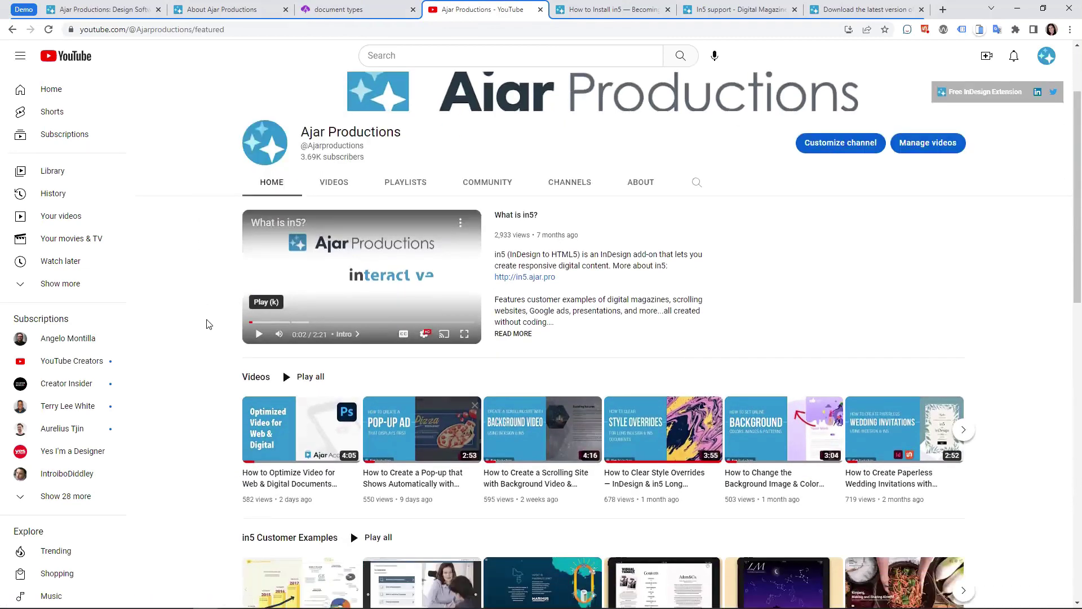
scroll(204, 336, "down", 1)
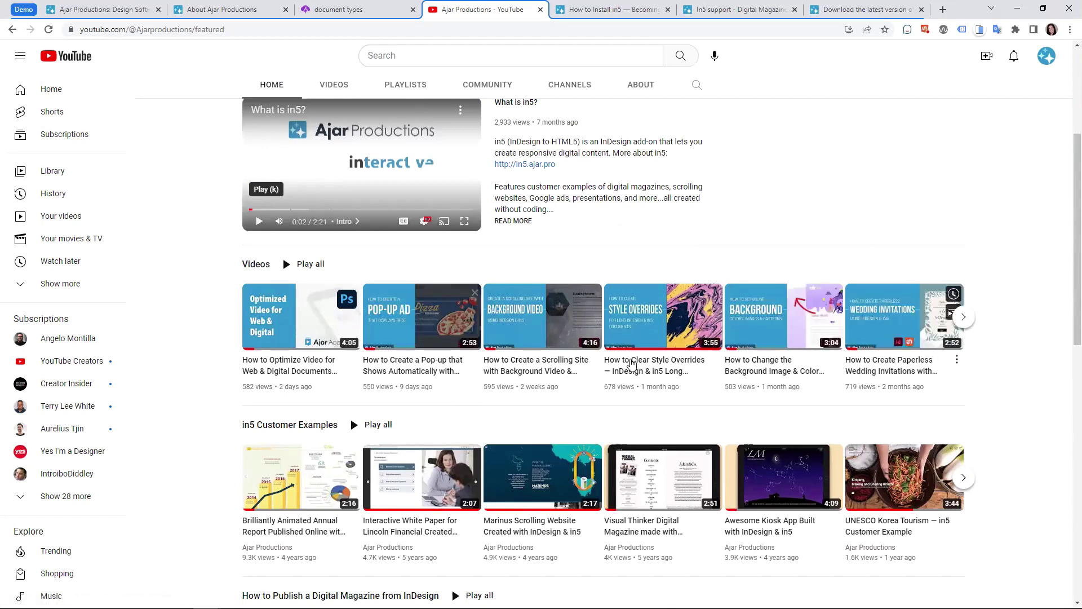
scroll(202, 365, "down", 2)
scroll(201, 365, "down", 1)
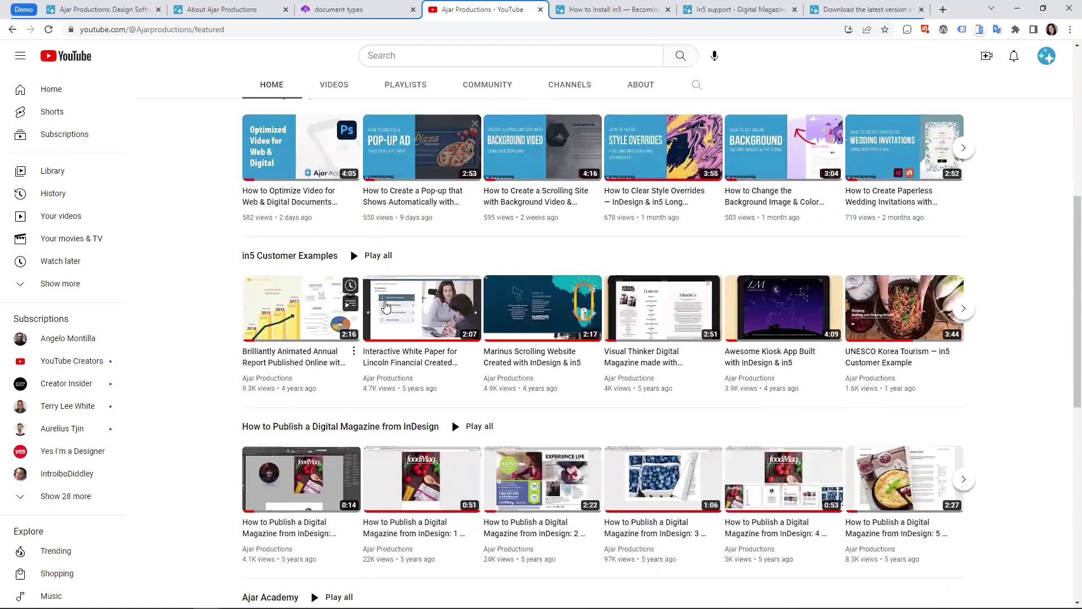
scroll(213, 331, "down", 1)
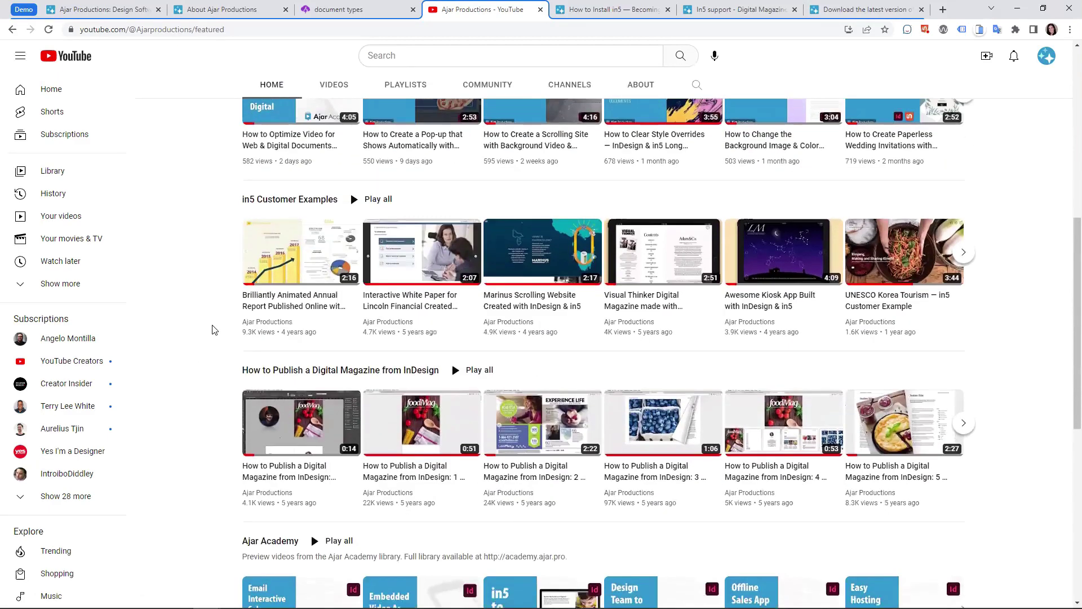
scroll(213, 331, "down", 2)
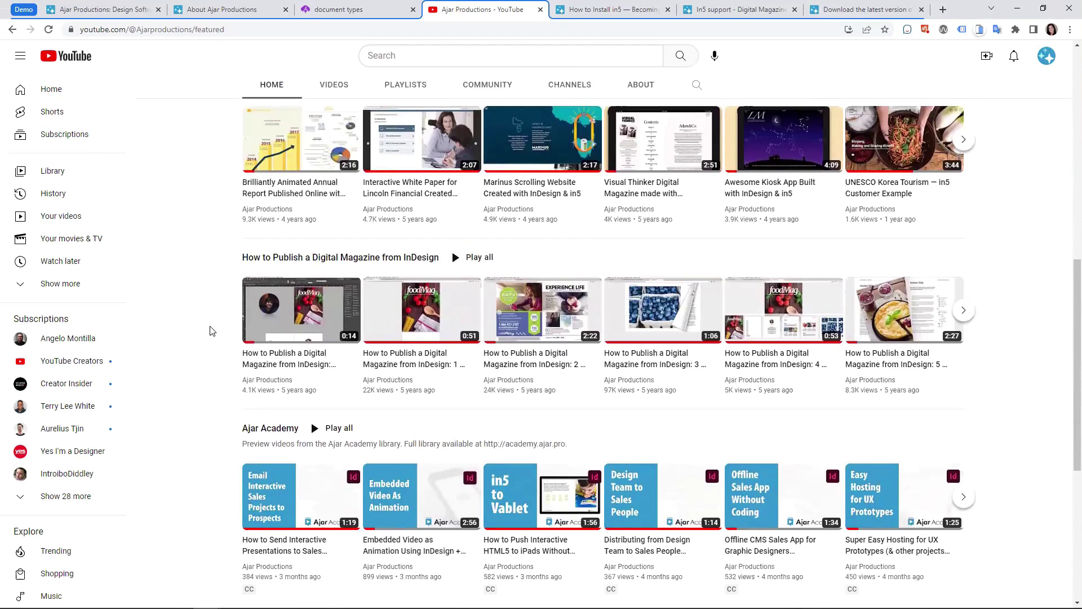
Browse the channel's remaining video sections down to in5 Webinars, and return up to the in5 Customer Examples section.
scroll(213, 331, "down", 2)
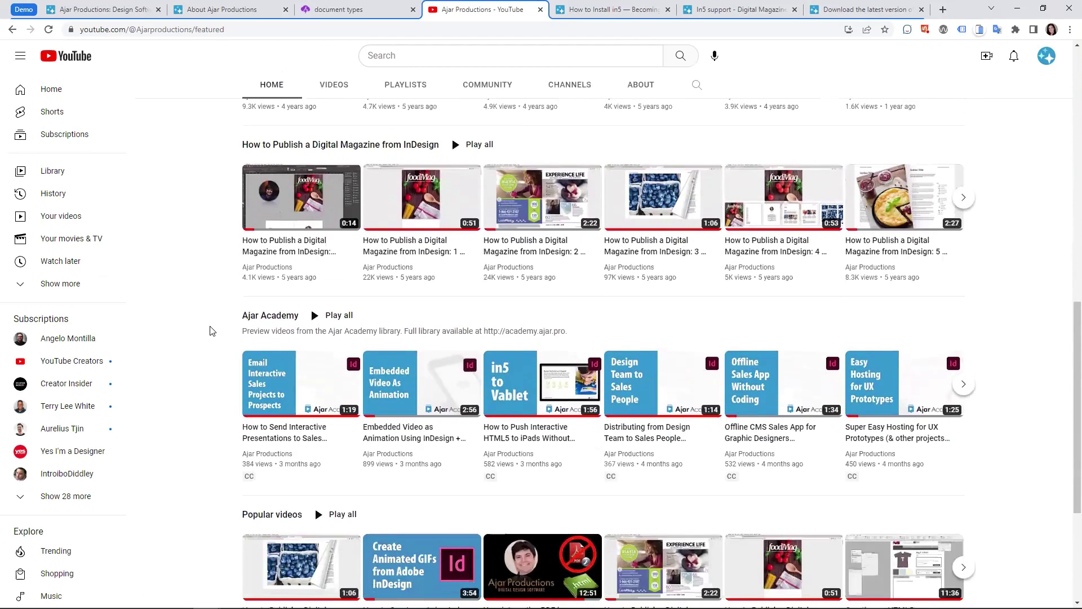
scroll(211, 331, "down", 1)
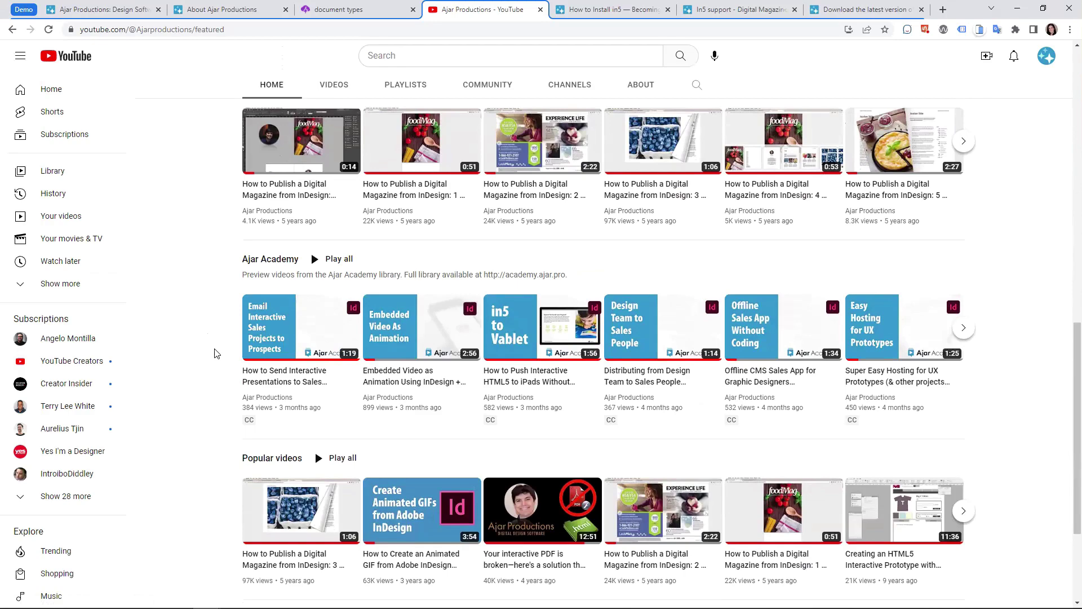
scroll(205, 337, "down", 2)
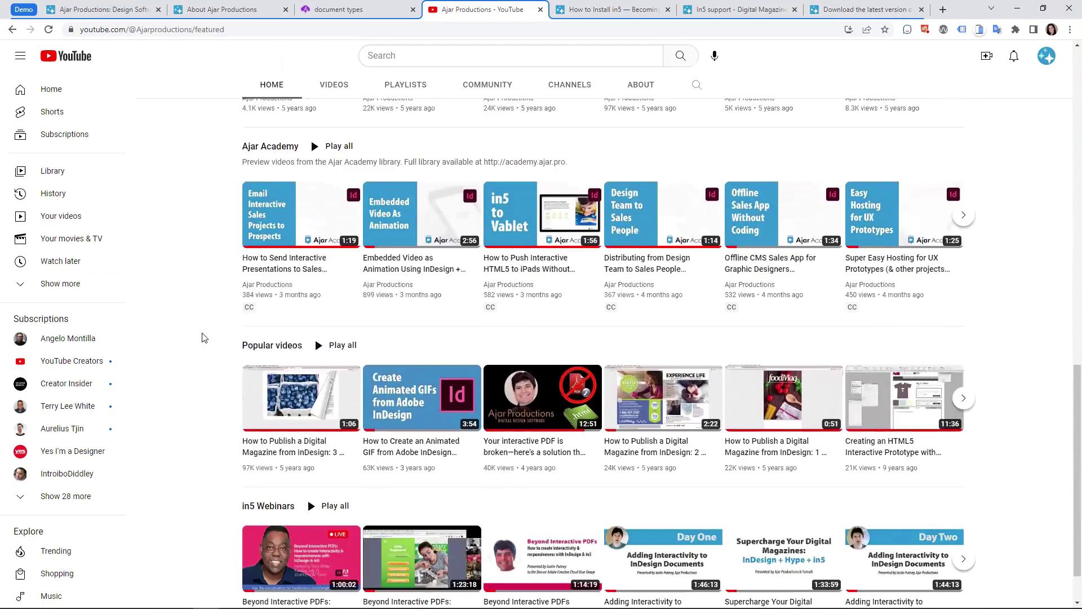
scroll(205, 337, "down", 1)
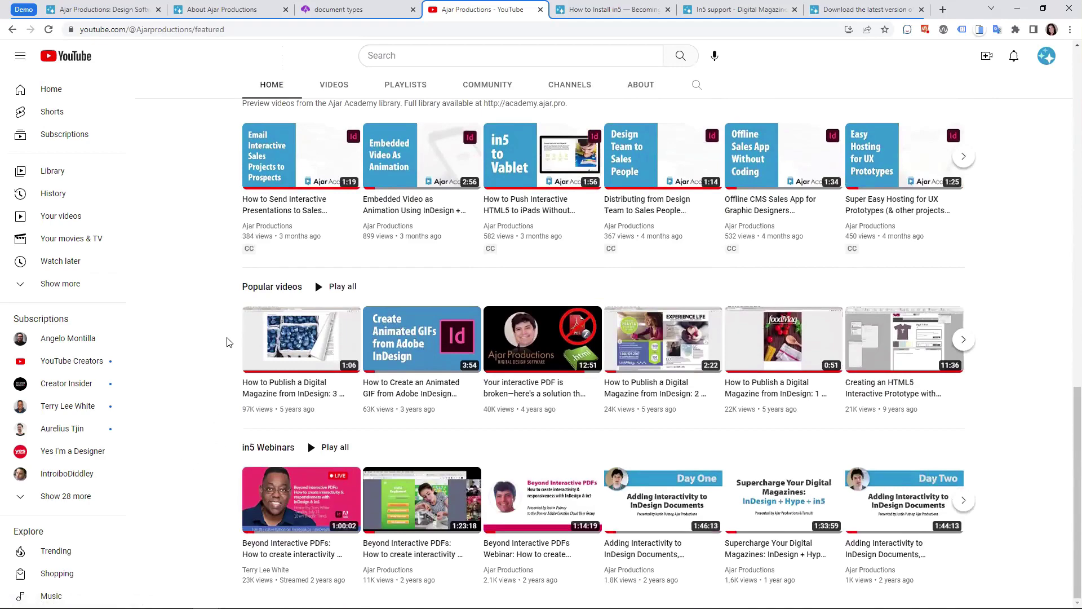
scroll(228, 336, "up", 3)
scroll(228, 334, "up", 5)
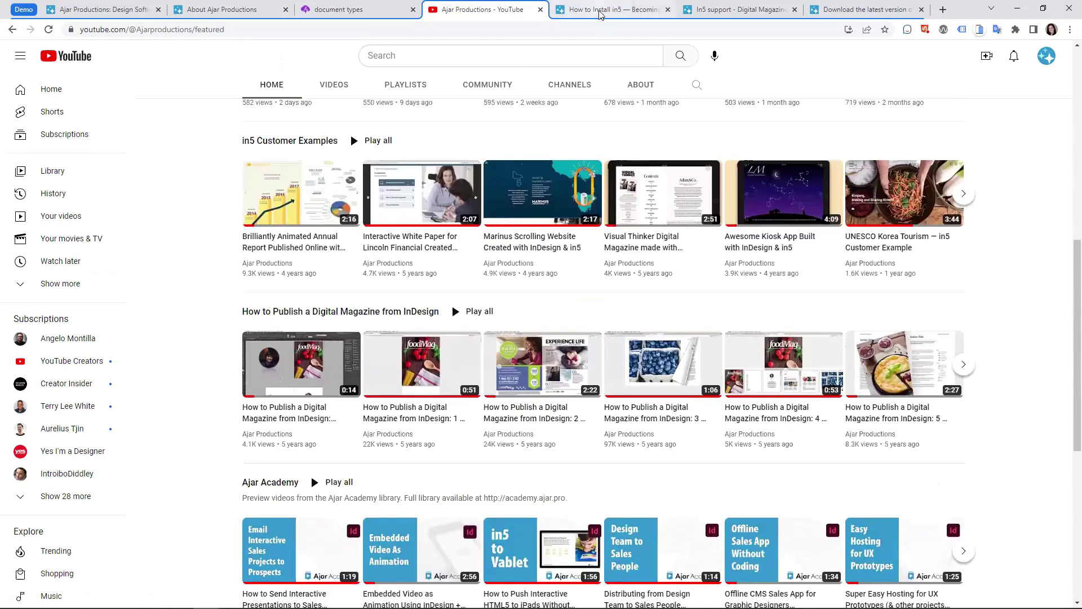
Switch to the free in5 course page and look over Lesson 1, How to Install in5, and the lesson list.
left_click(600, 11)
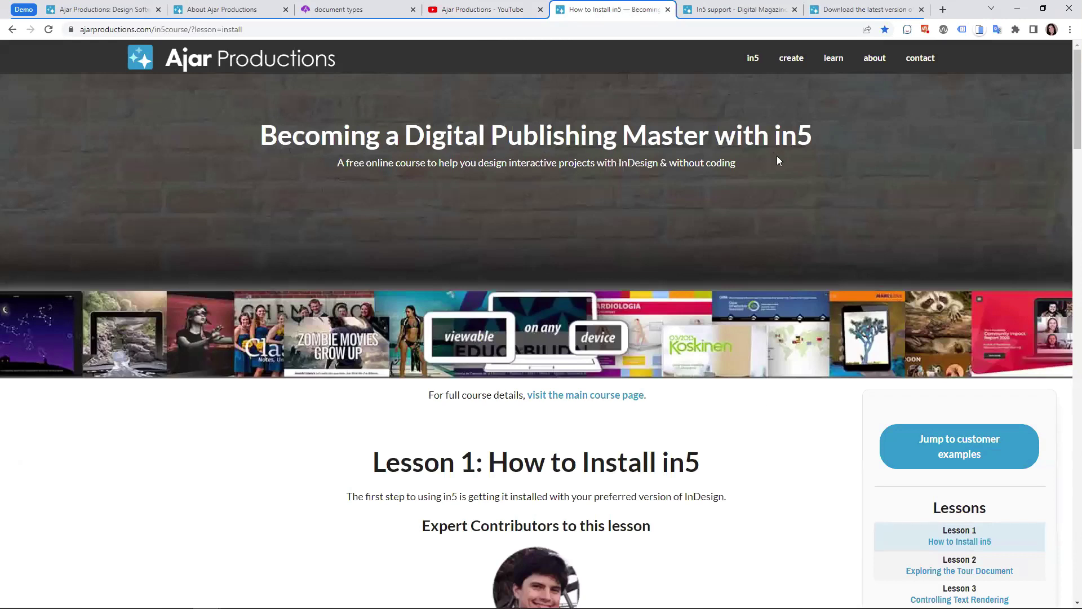
scroll(776, 428, "down", 4)
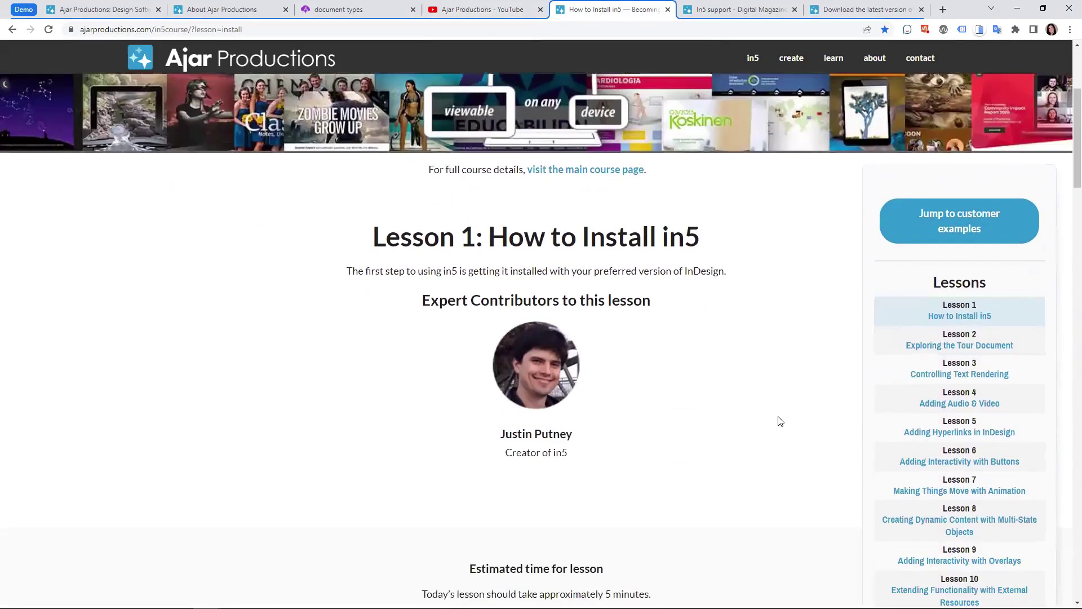
scroll(779, 422, "down", 1)
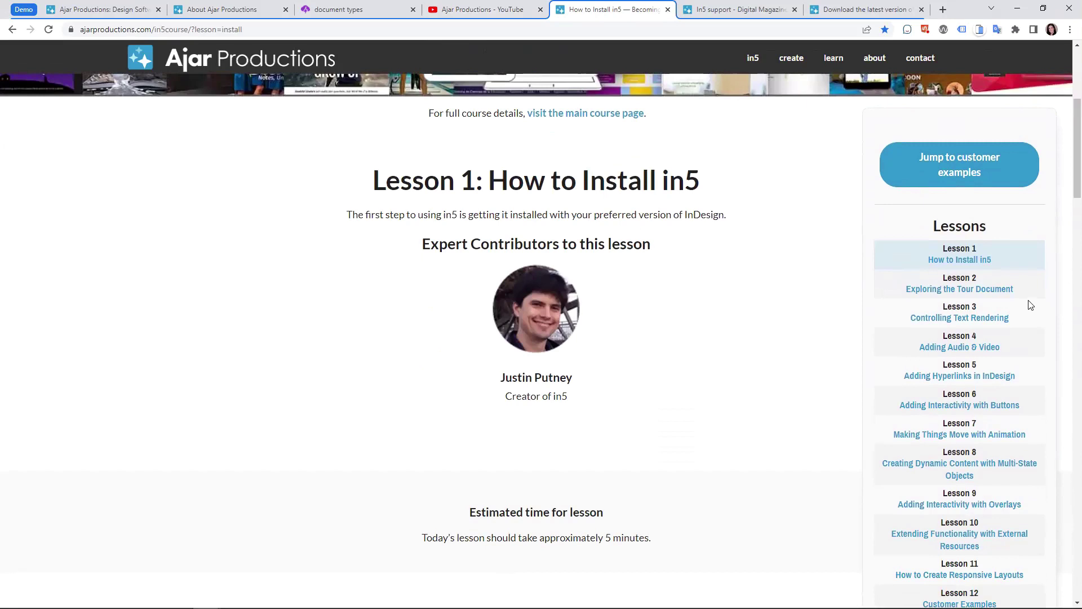
scroll(895, 293, "down", 1)
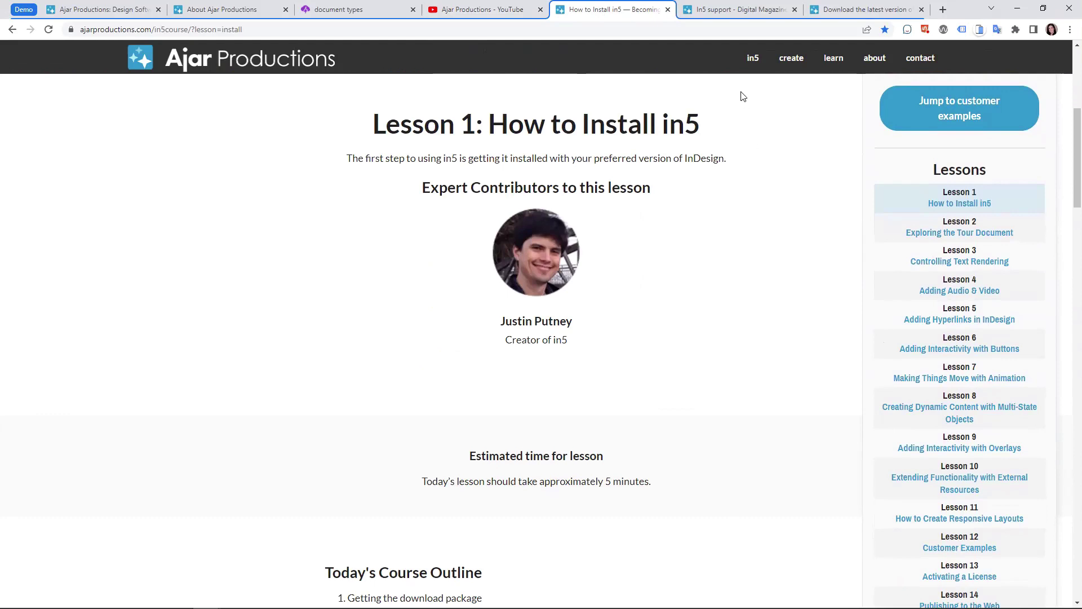
Switch to the in5 support page and show all support options from the site's help choices.
left_click(713, 10)
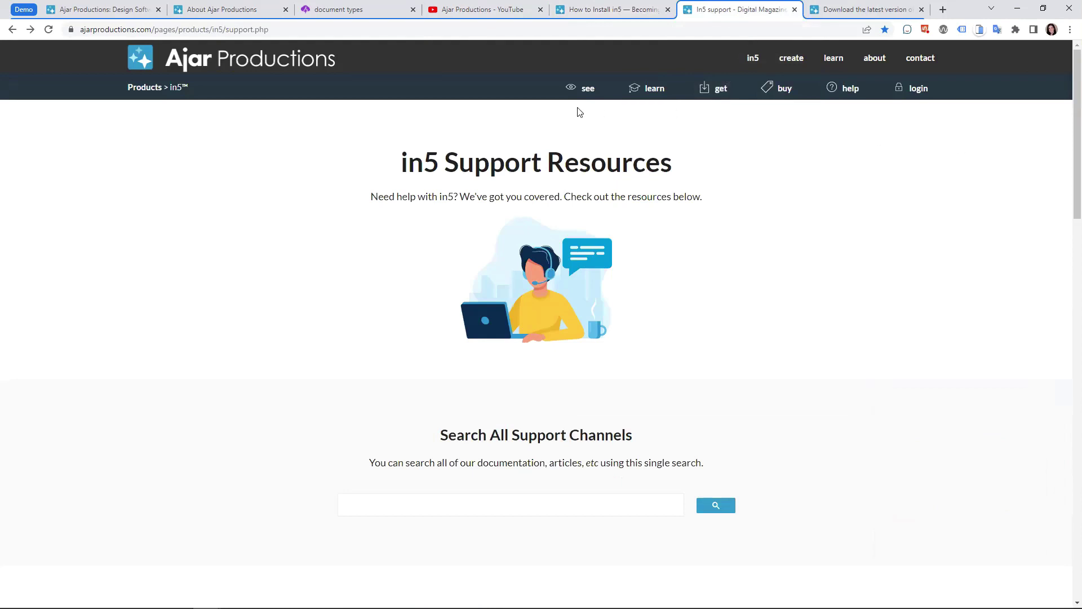
mouse_move(807, 71)
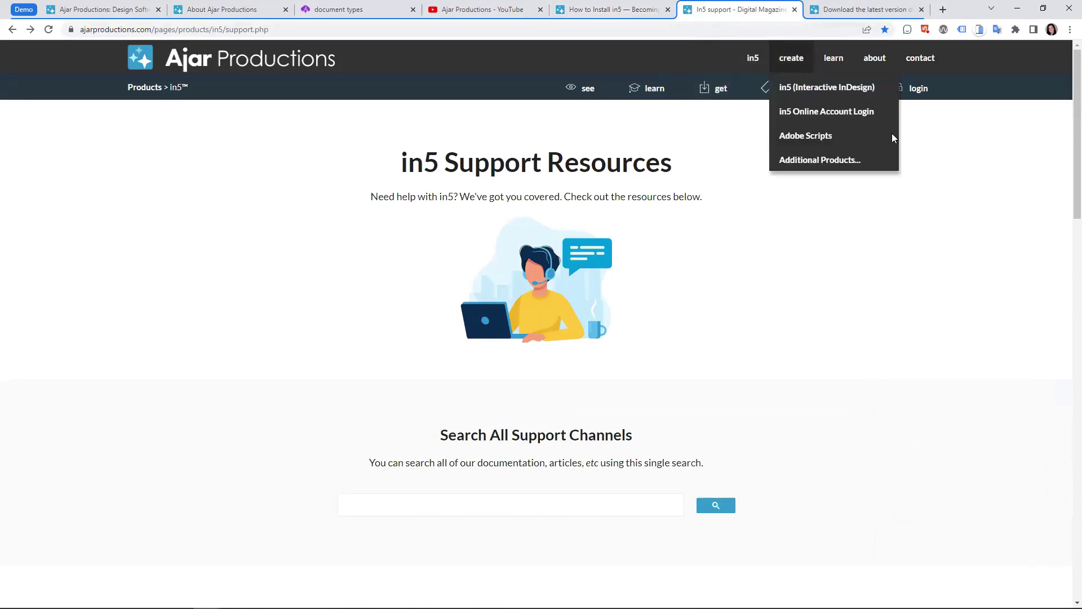
mouse_move(851, 94)
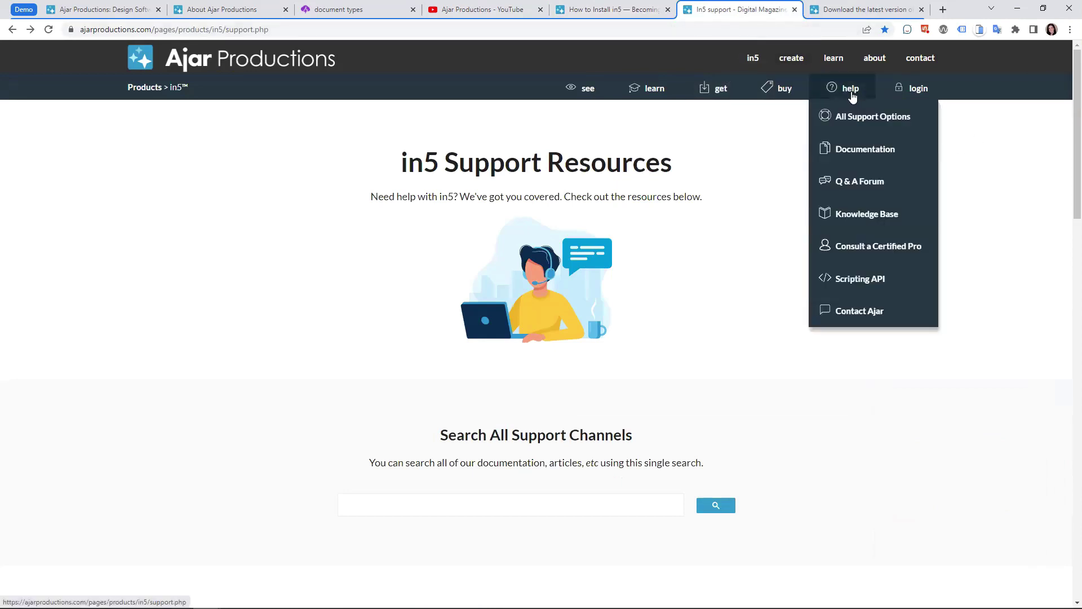
left_click(913, 124)
Review the in5 Support Resources from the support channel search down to Updates, and return to the start of the page.
scroll(845, 221, "down", 1)
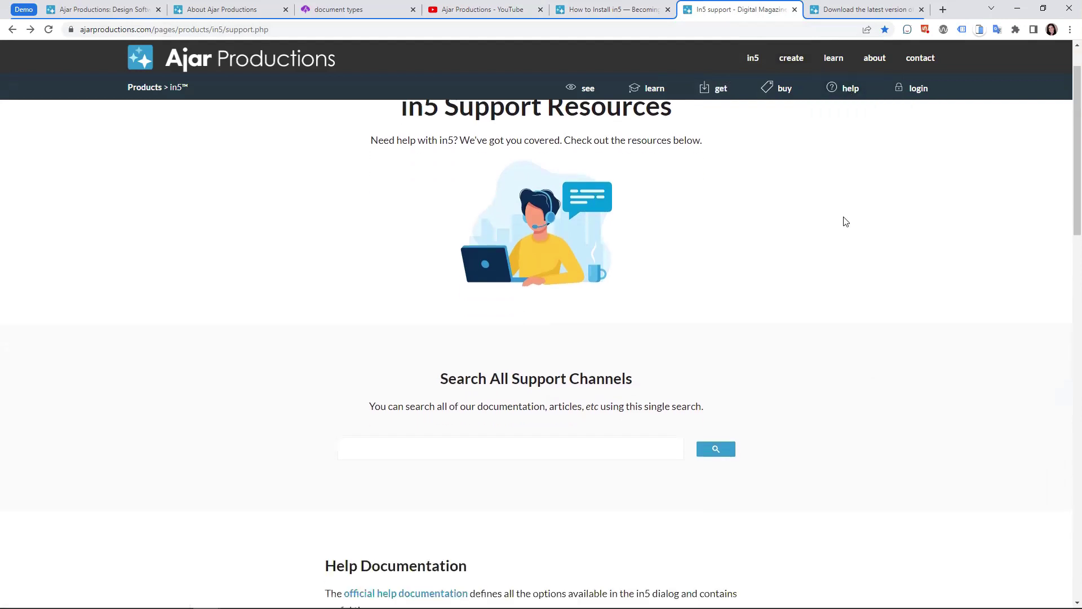
scroll(845, 223, "down", 2)
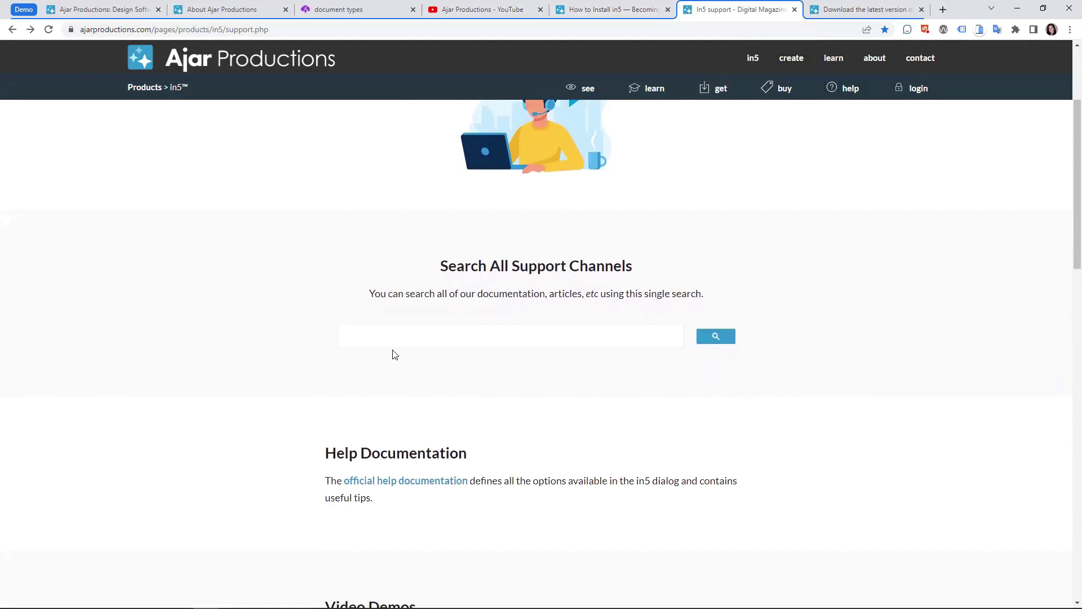
scroll(964, 296, "down", 4)
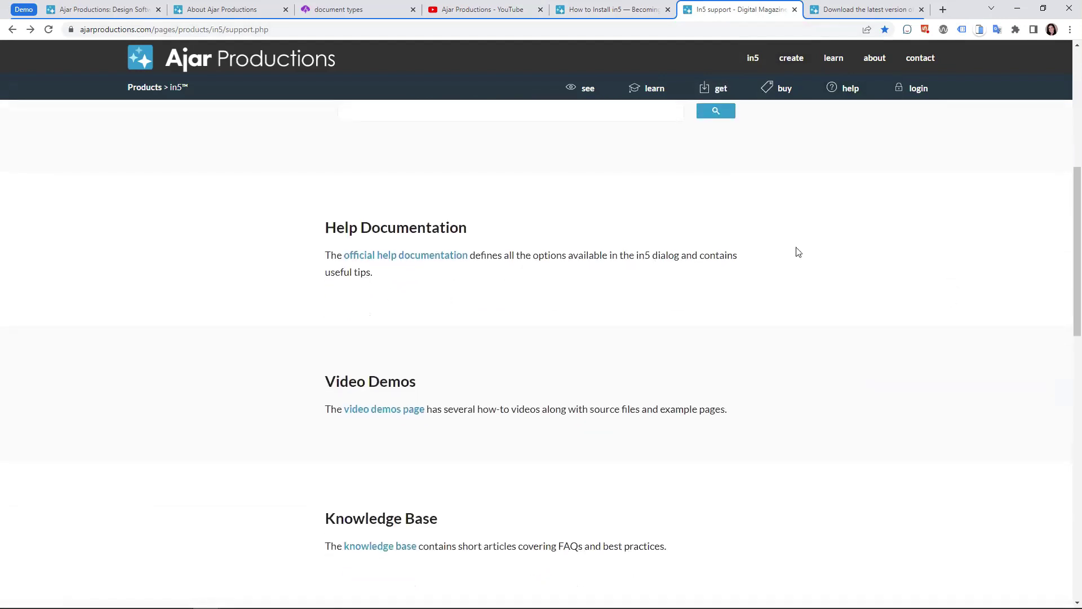
scroll(813, 250, "down", 2)
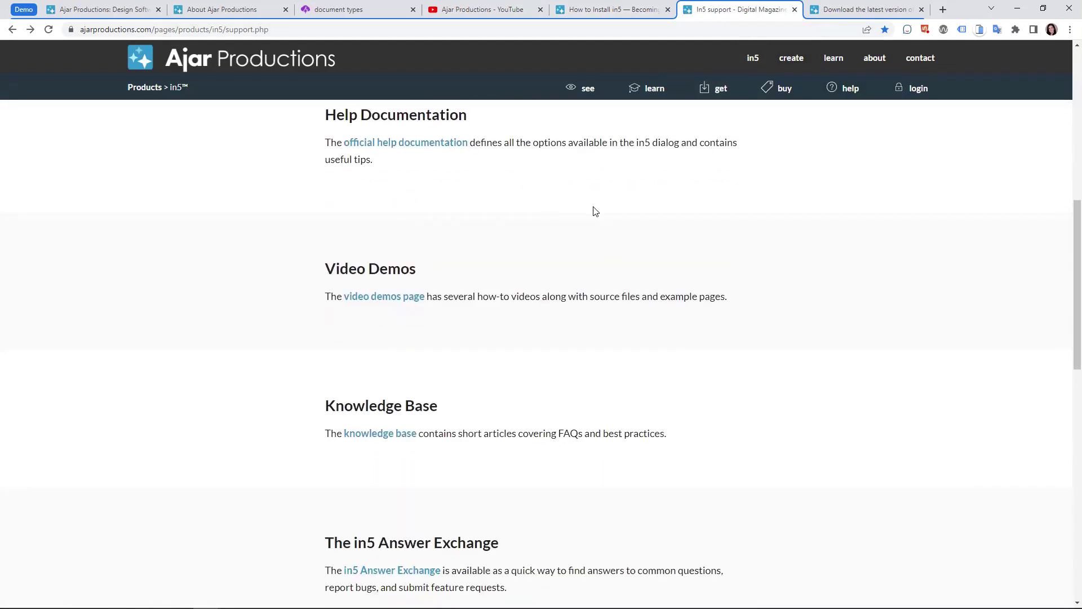
scroll(833, 214, "down", 2)
scroll(832, 243, "down", 7)
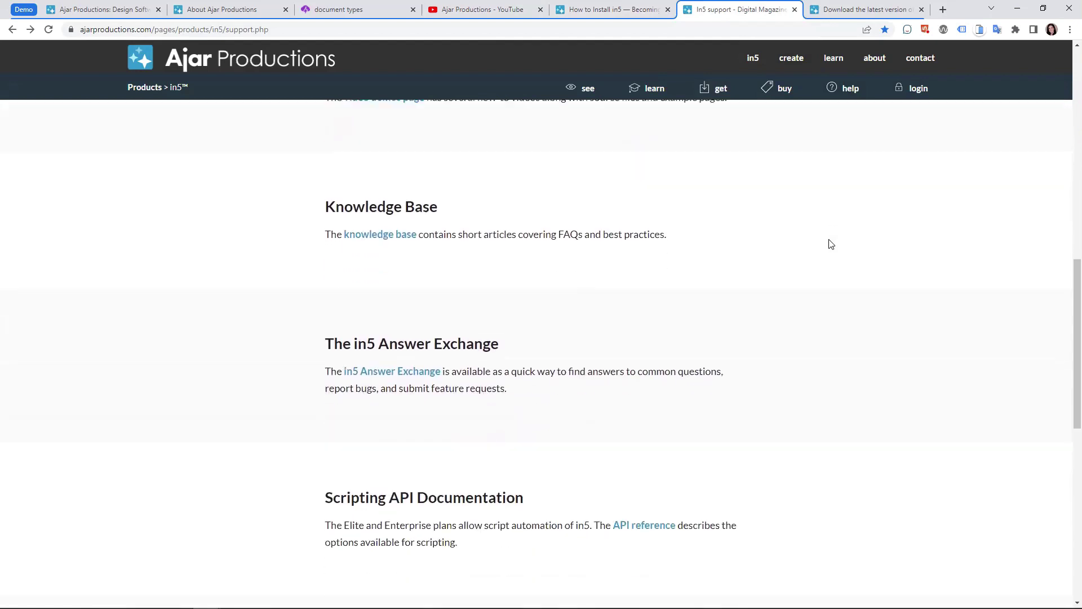
scroll(826, 242, "down", 4)
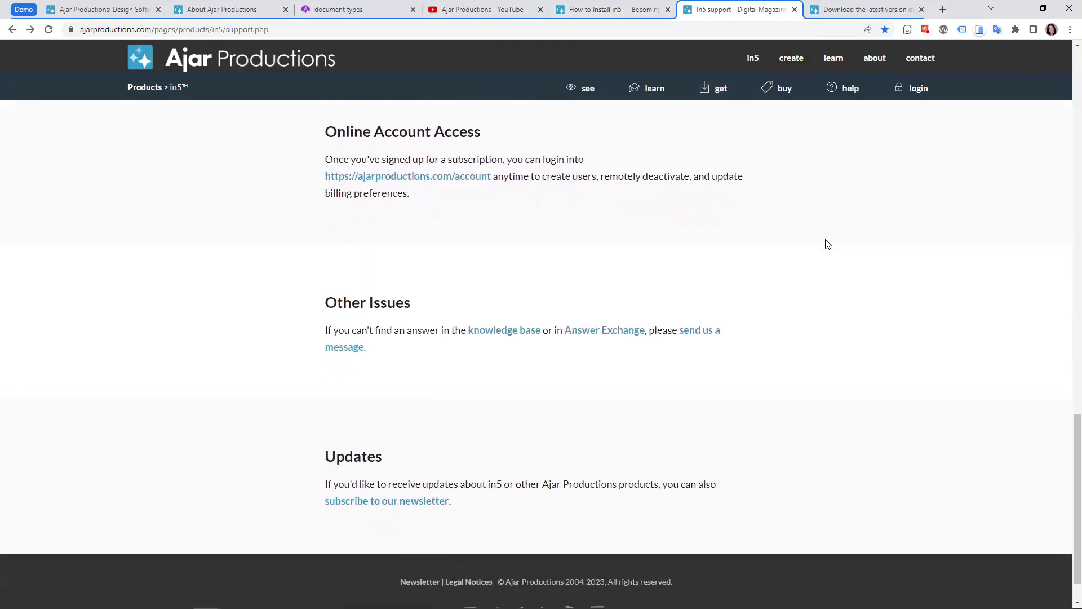
scroll(825, 242, "up", 18)
scroll(828, 208, "up", 4)
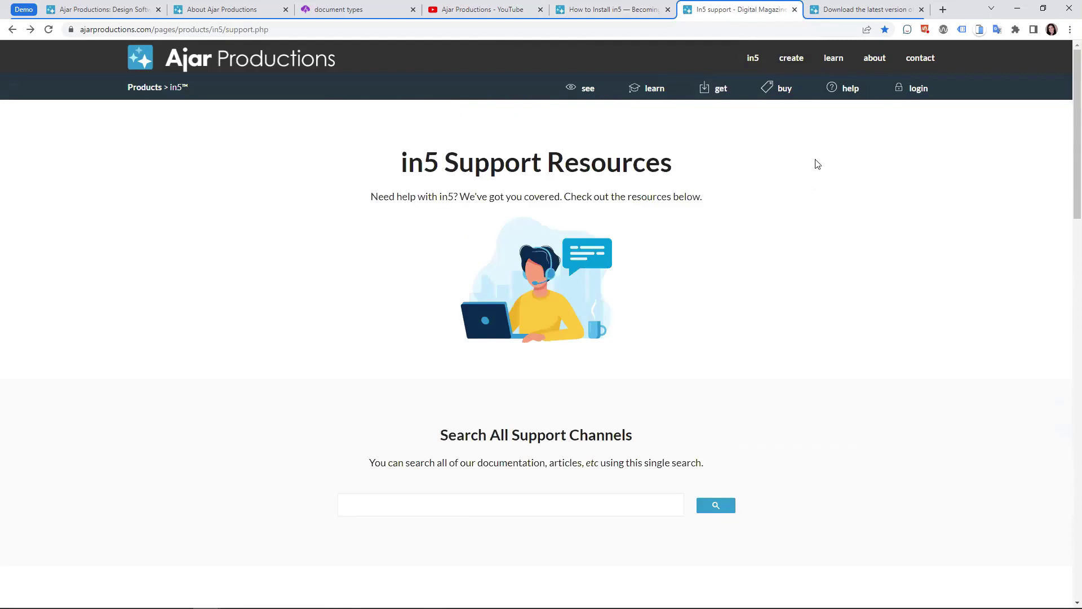
Switch to the in5 download page and show the site's options for getting in5.
left_click(865, 9)
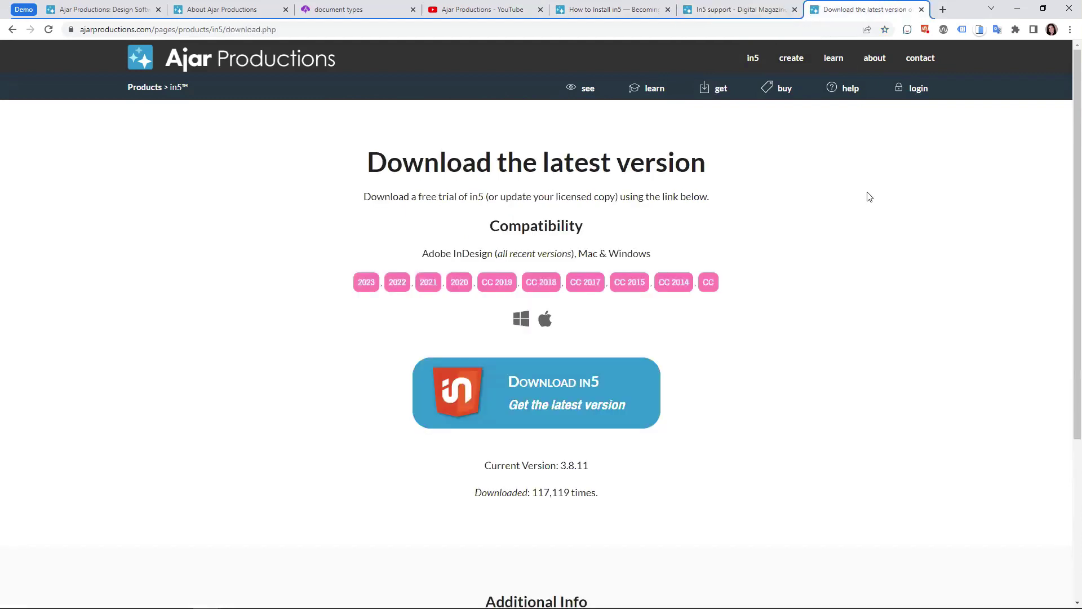
mouse_move(713, 87)
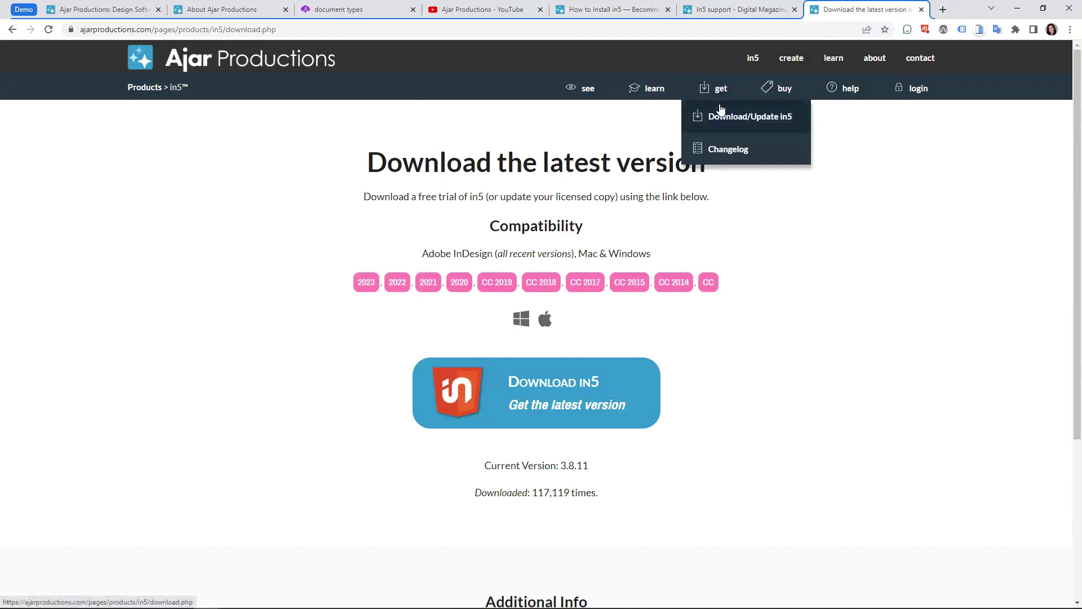